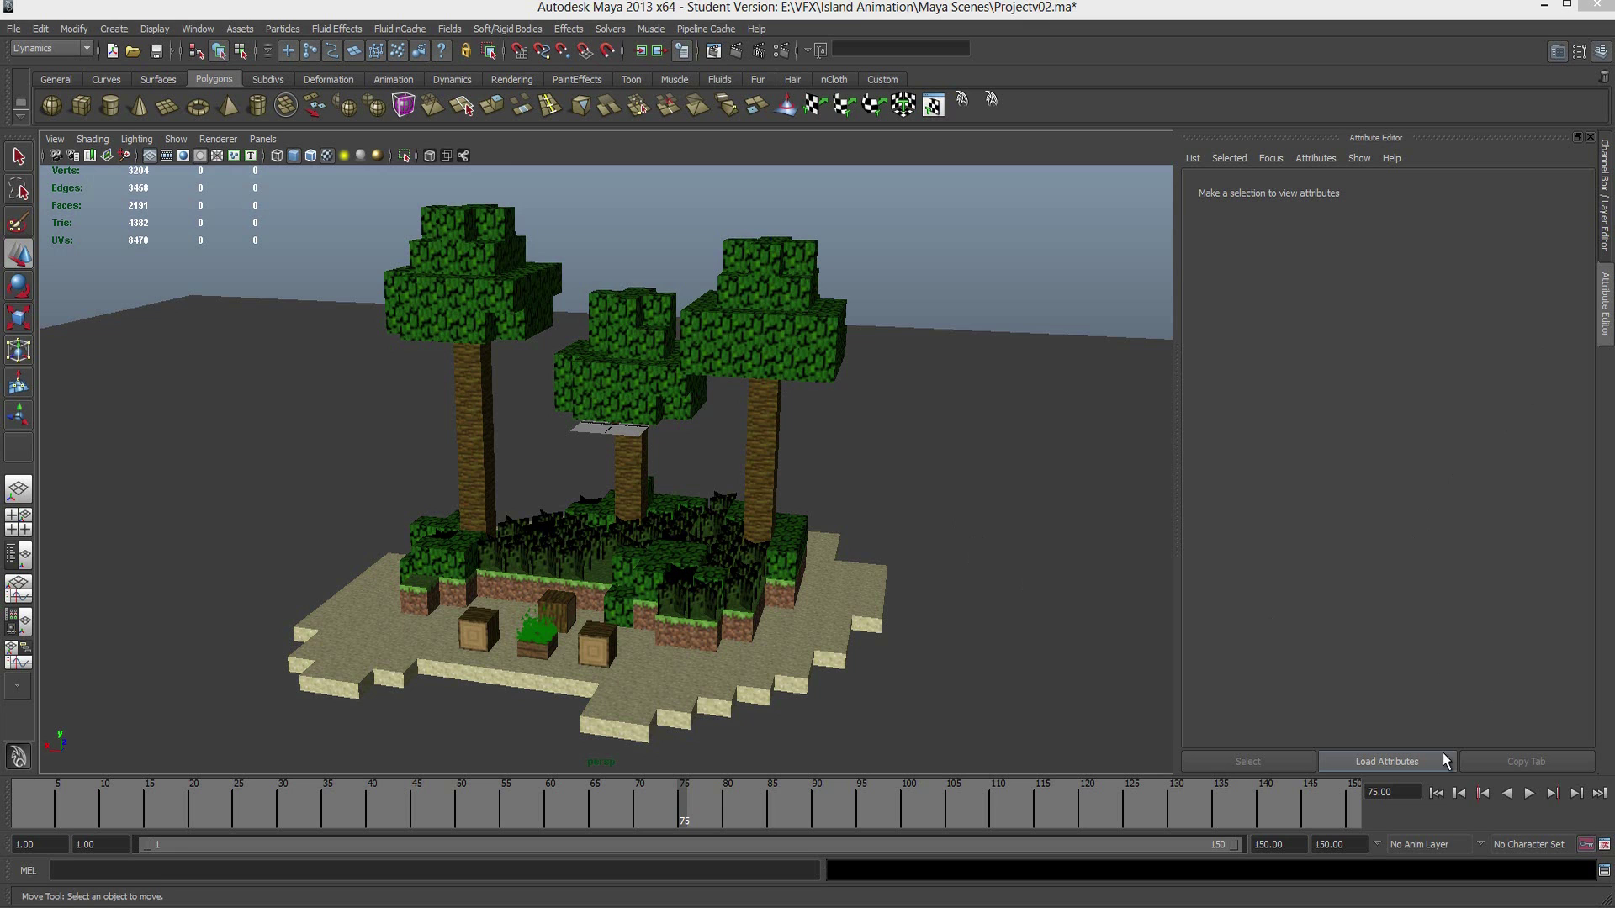
Play and stop the island animation, then orbit and zoom in close on the tall grass
left_click(1529, 793)
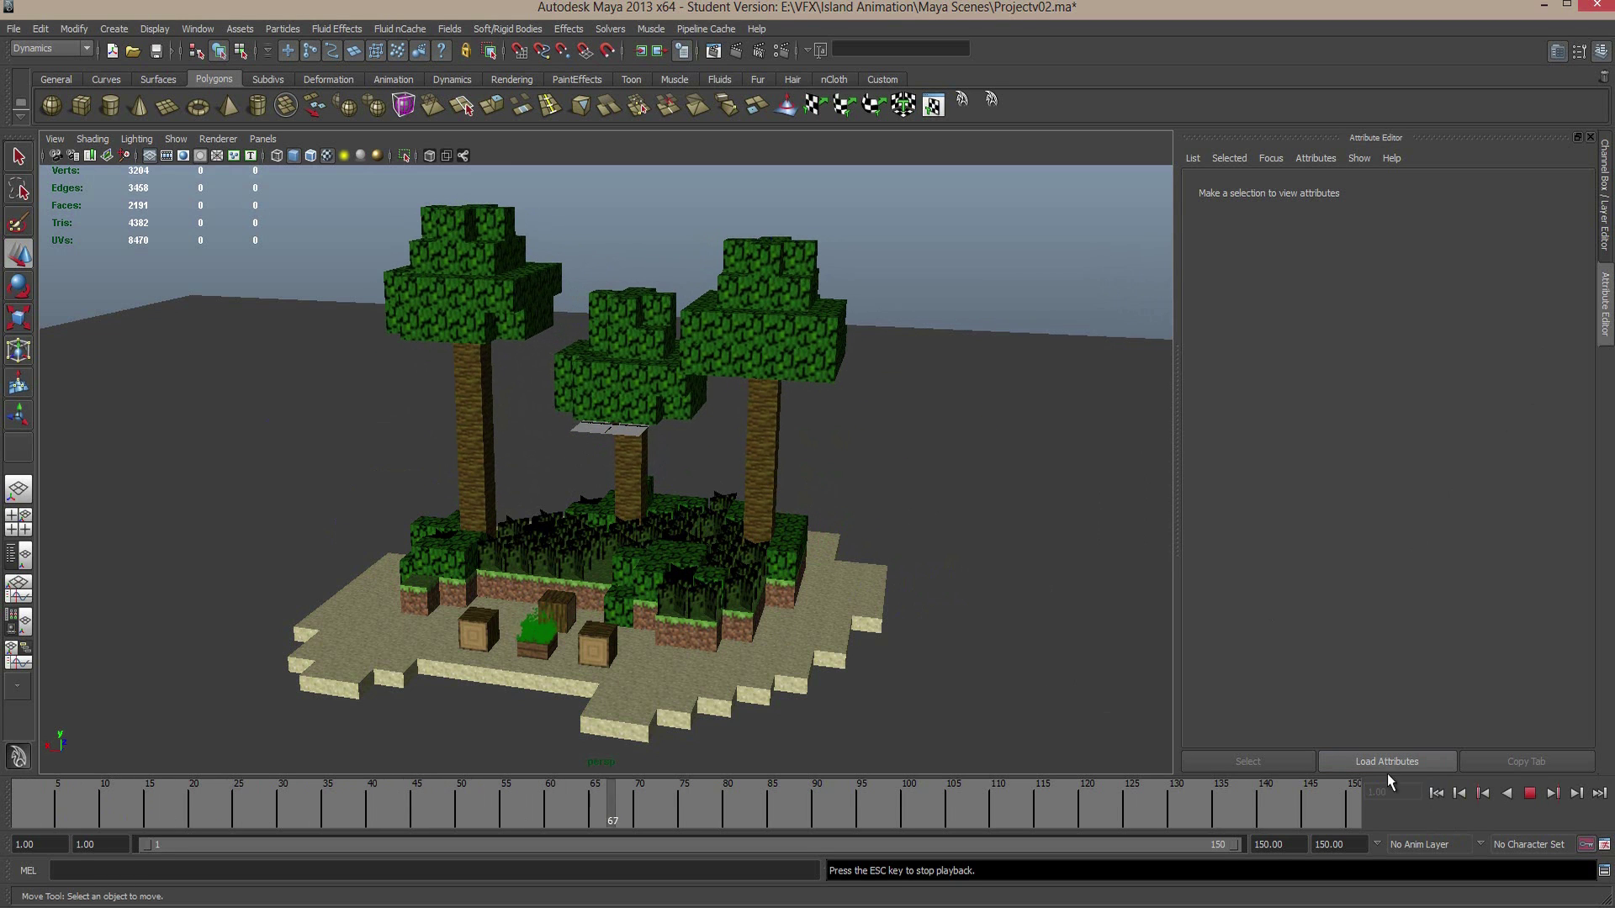
key("Escape")
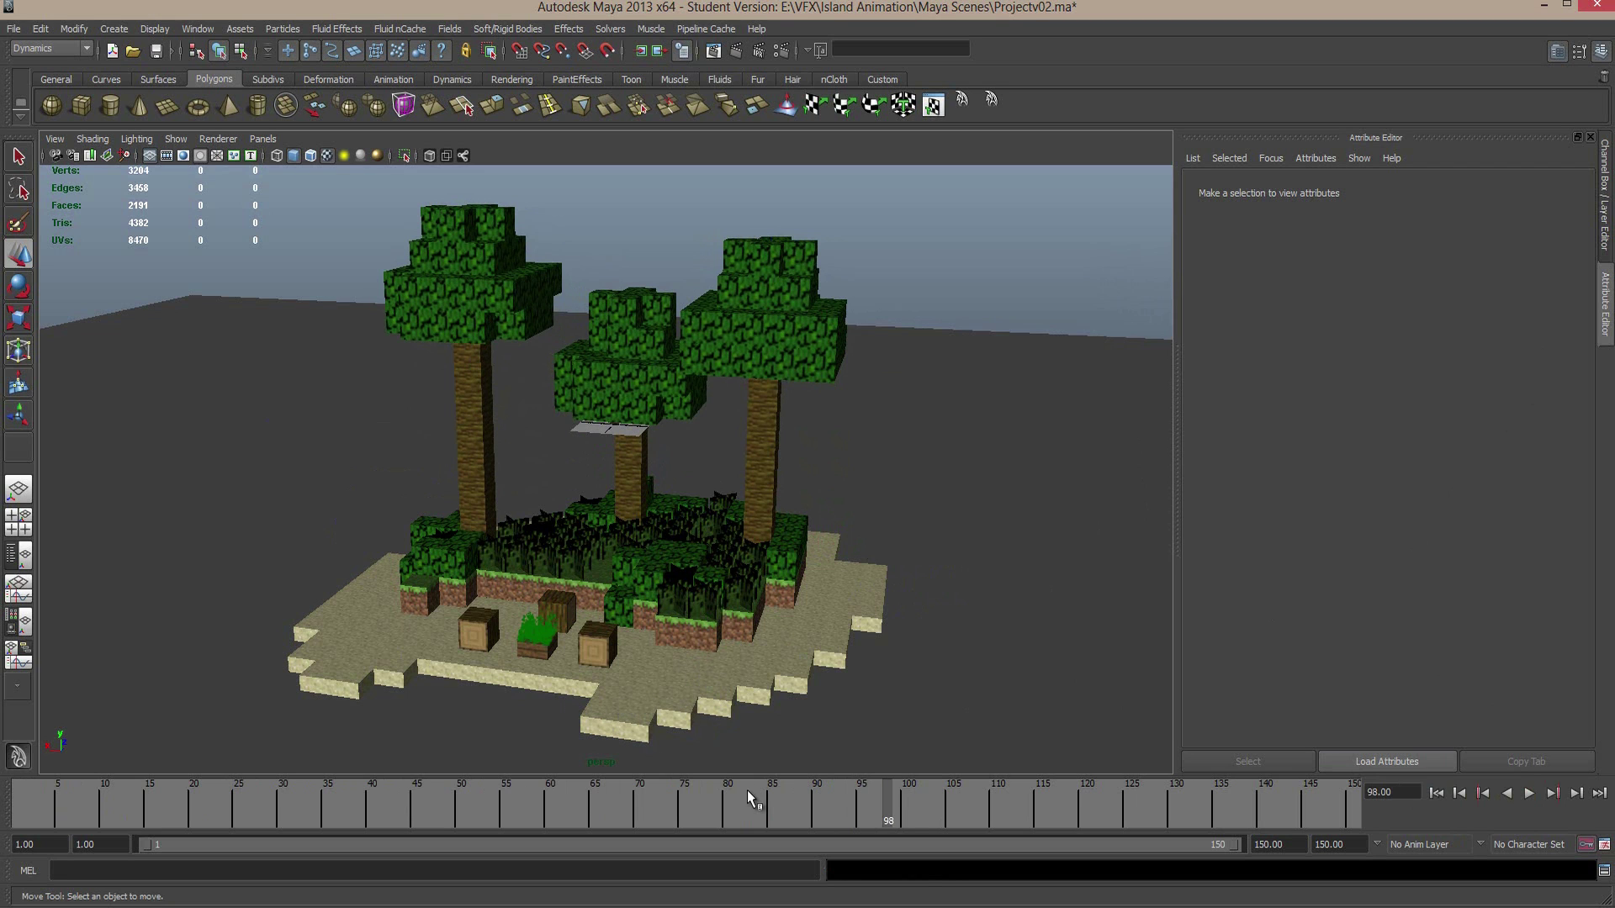
left_click_drag(696, 754, 580, 555, "alt")
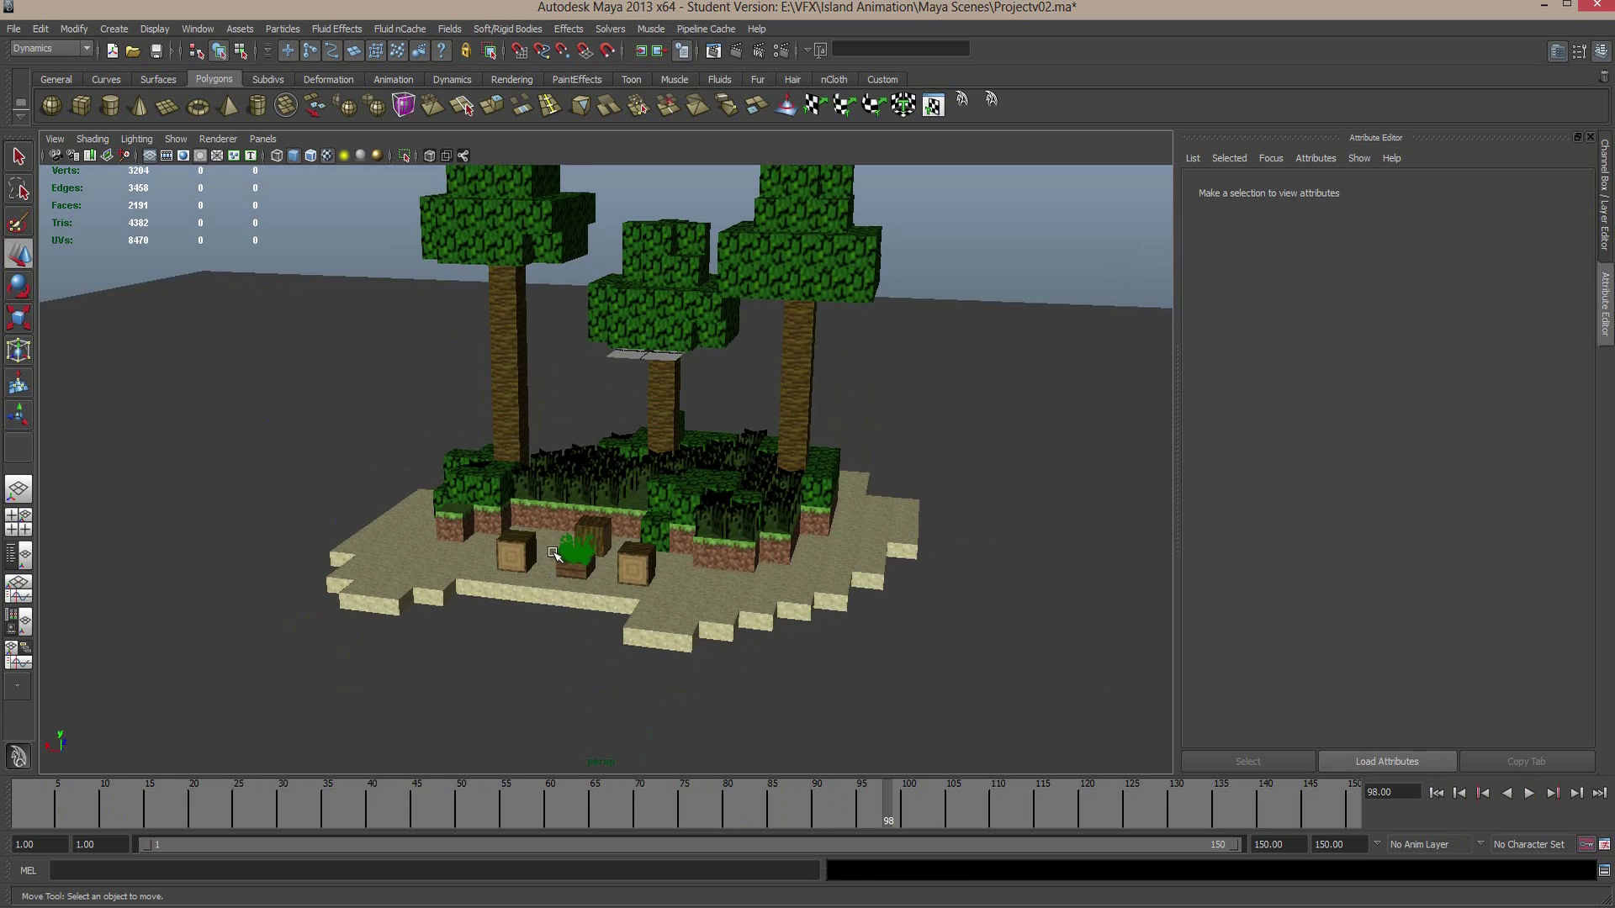
scroll(556, 549, "up", 5)
scroll(613, 594, "up", 3)
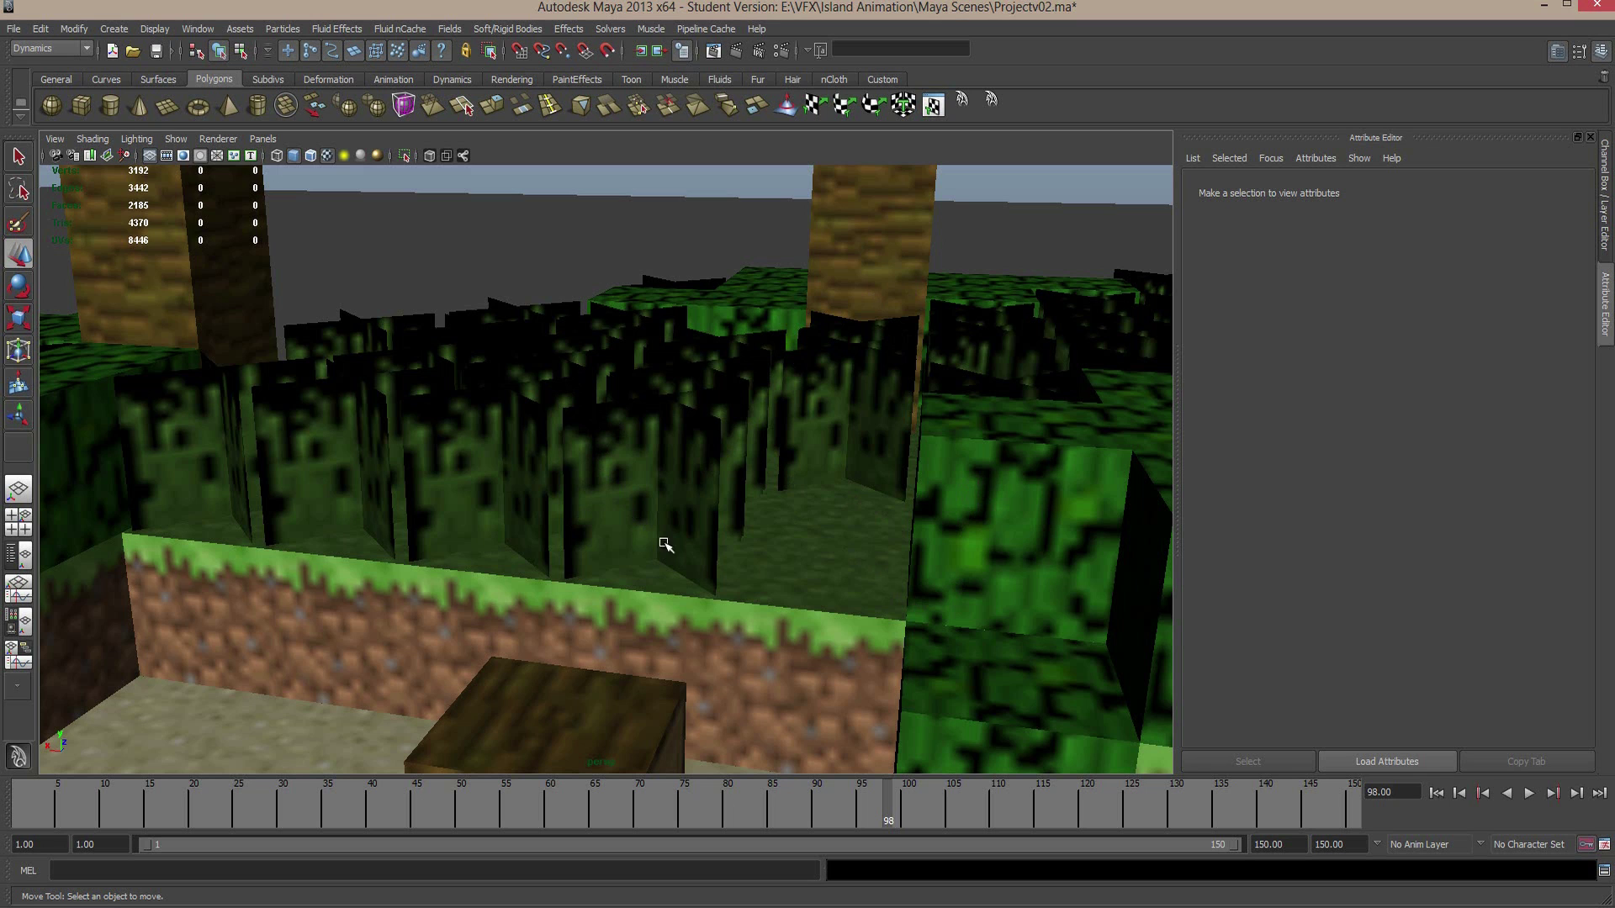
Select the tall grass and open its Tall_Grass2F colour texture using Modelv01-RGBA.png
left_click(607, 450)
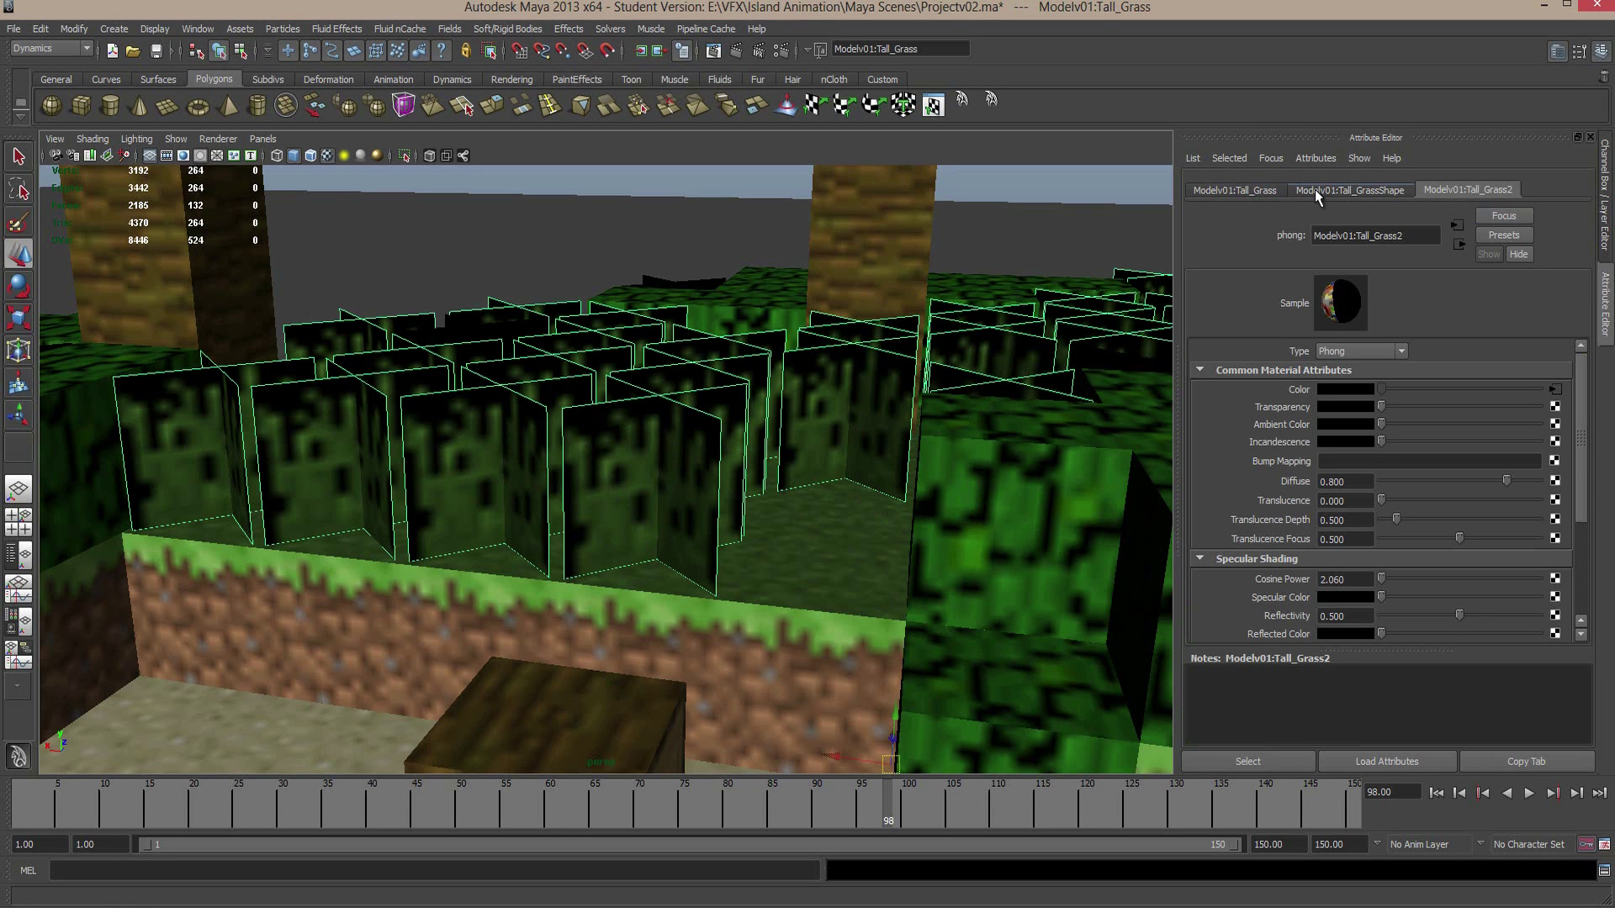
left_click(1346, 189)
left_click(1468, 189)
left_click(1554, 390)
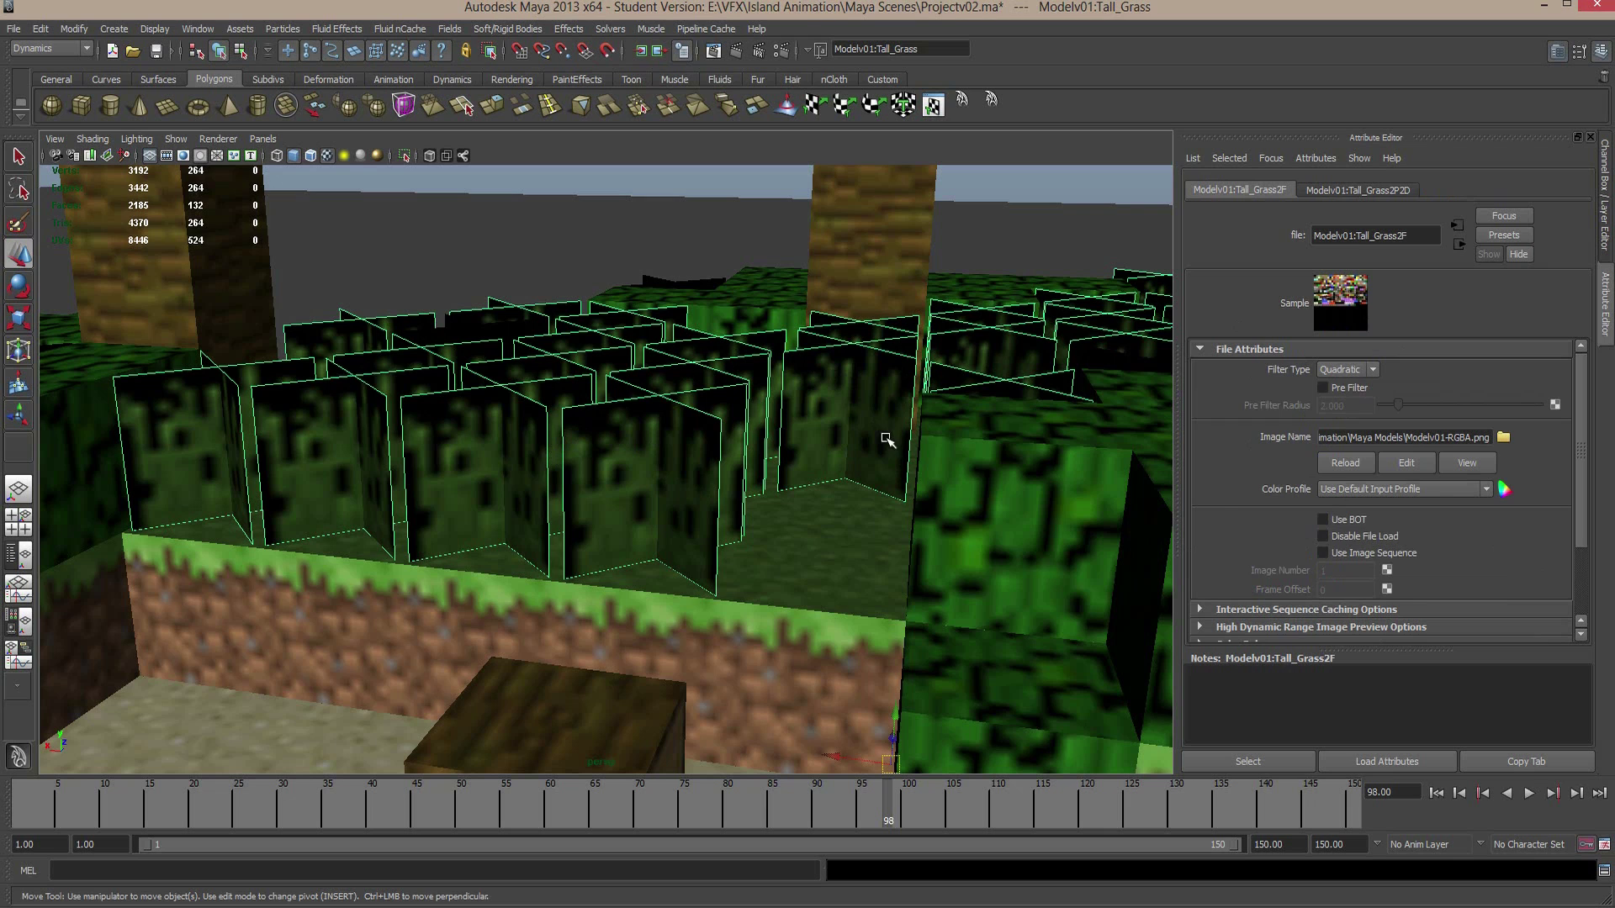
scroll(629, 477, "up", 2)
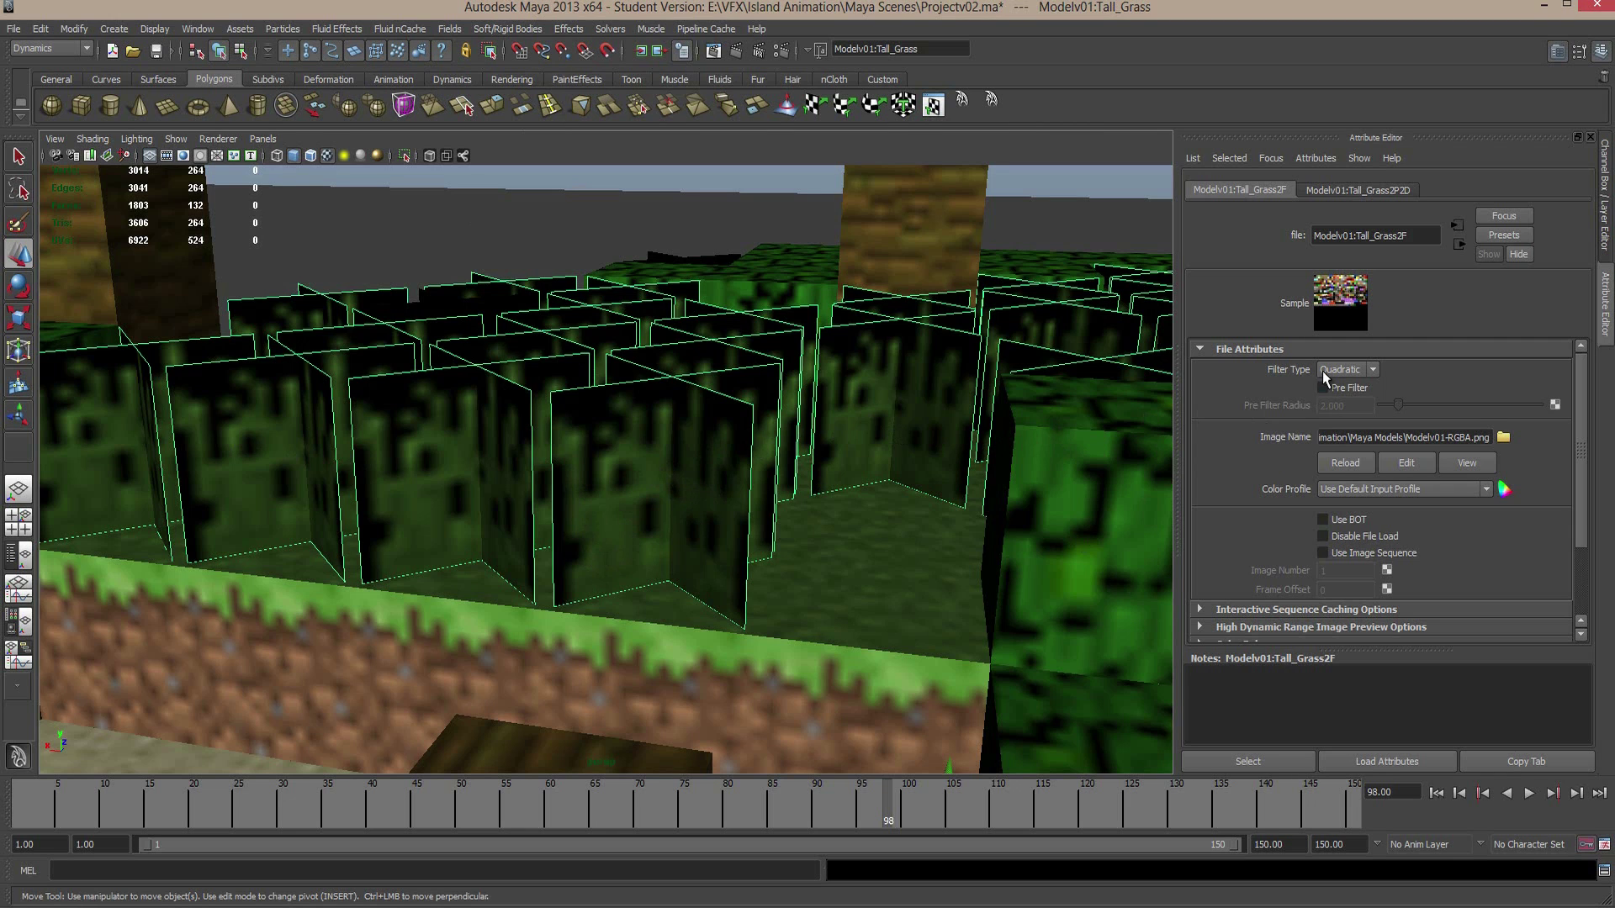
Set Tall_Grass2F's Filter Type to Off and the viewport hardware texture filter to Unfiltered
left_click(1348, 371)
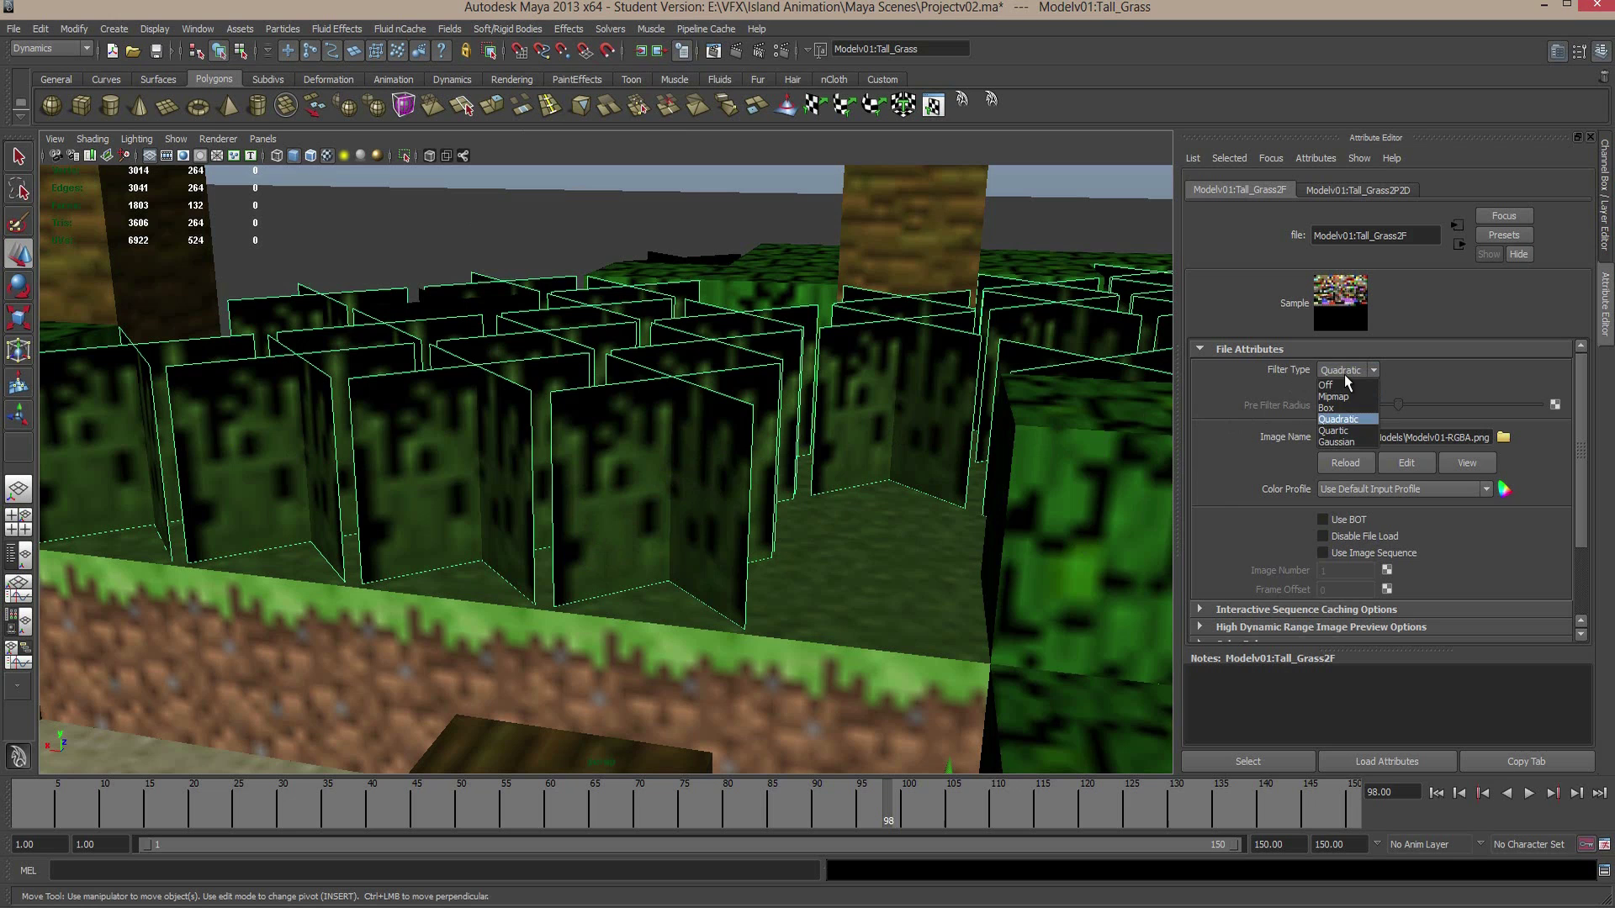
left_click(1335, 383)
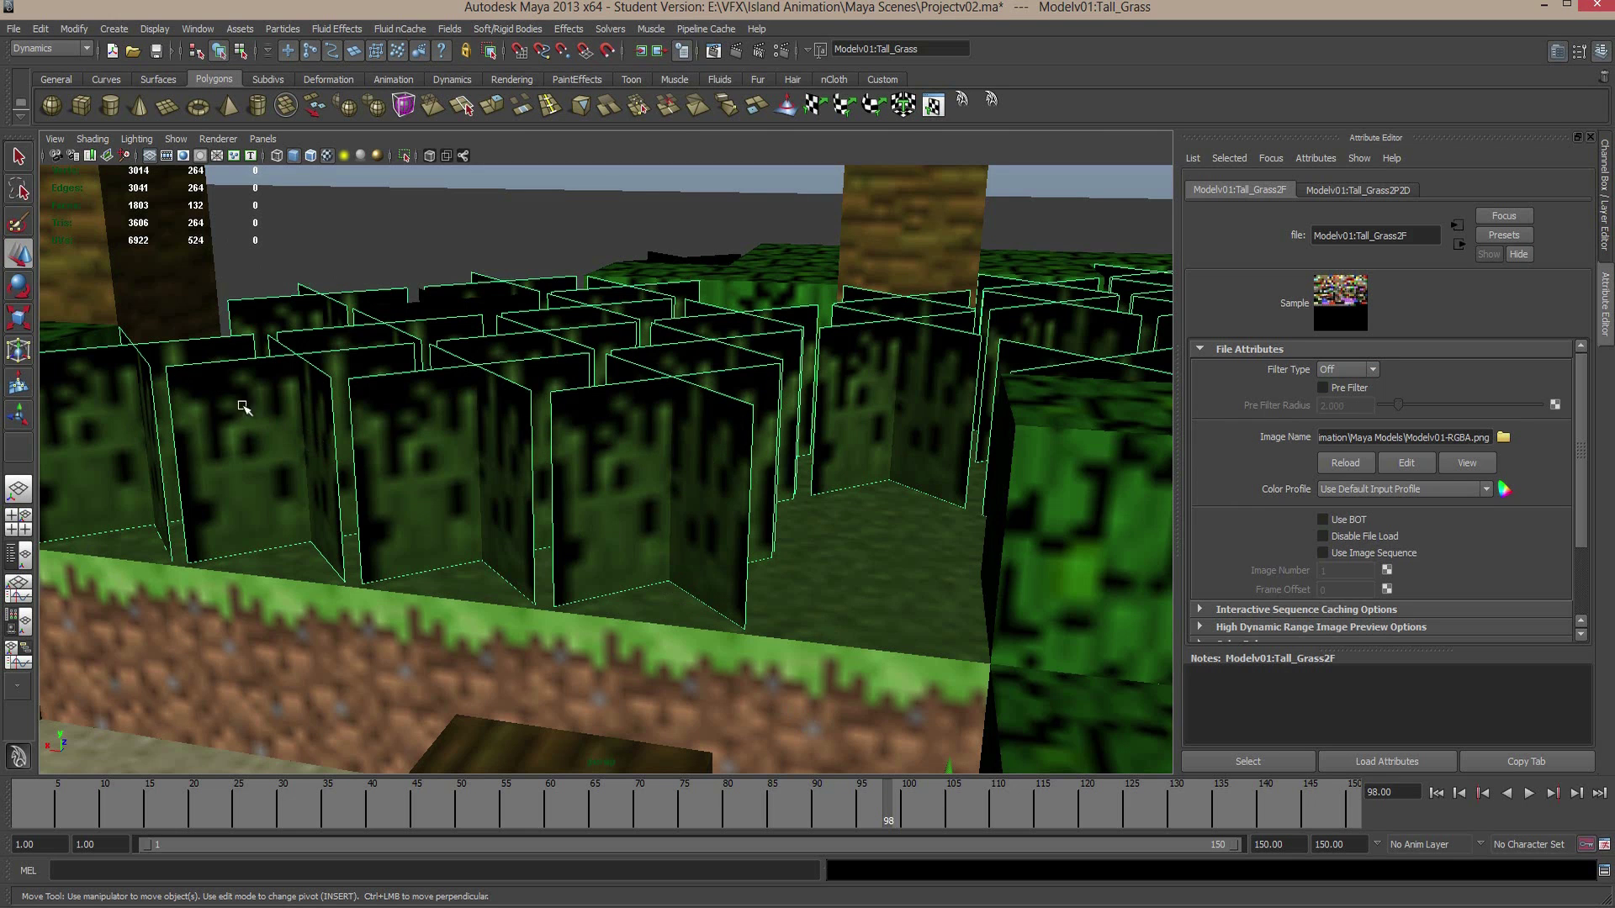
left_click(92, 139)
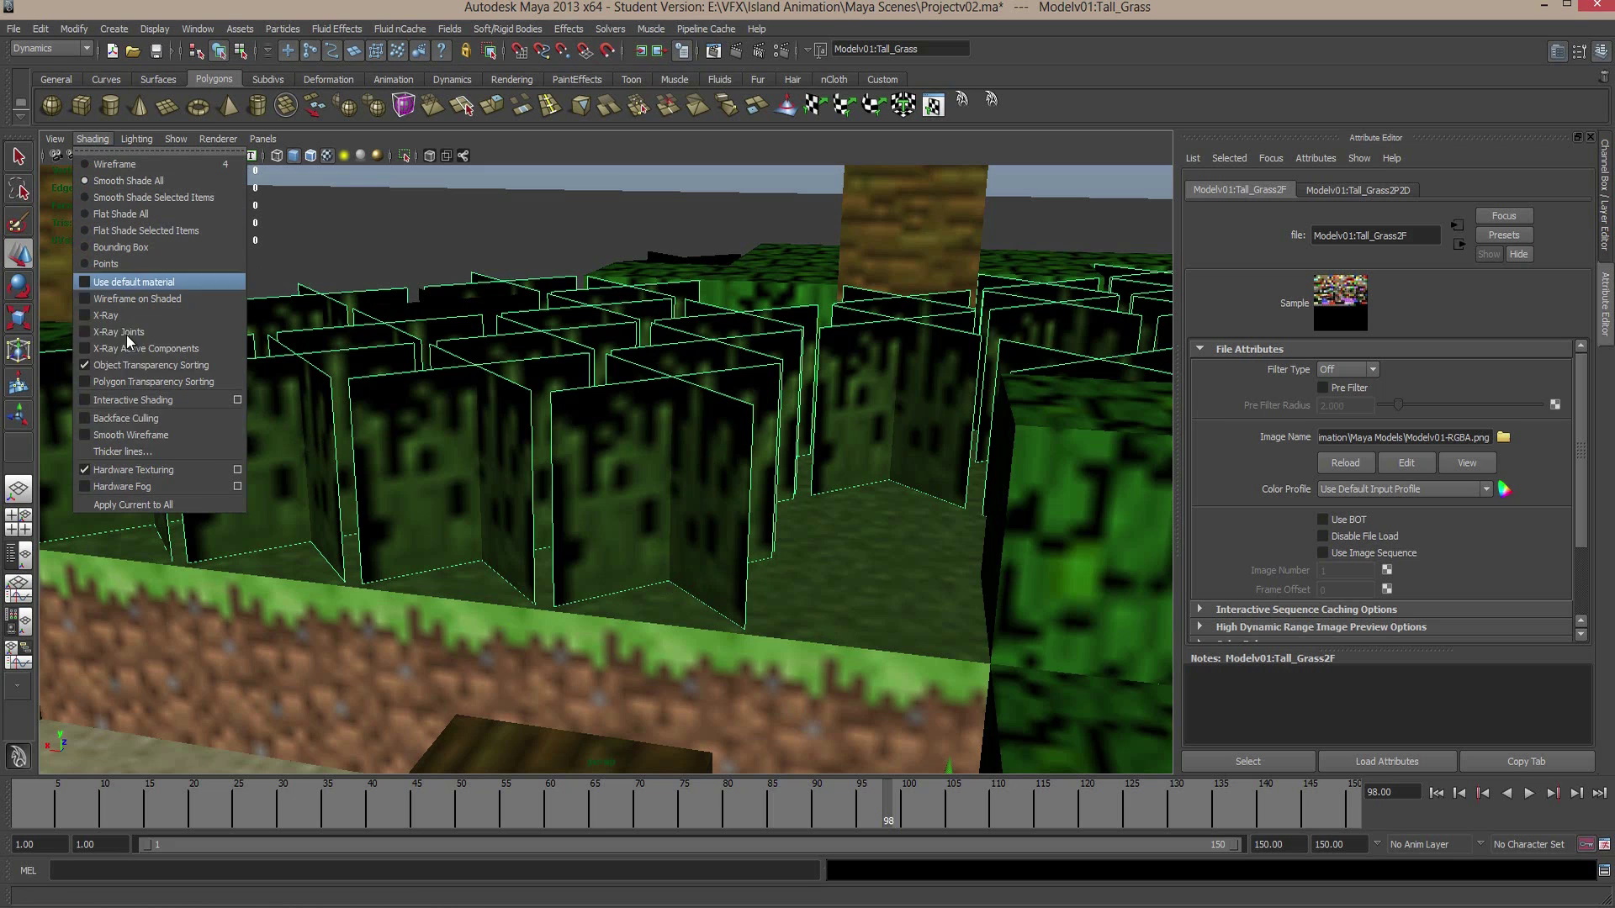
left_click(237, 469)
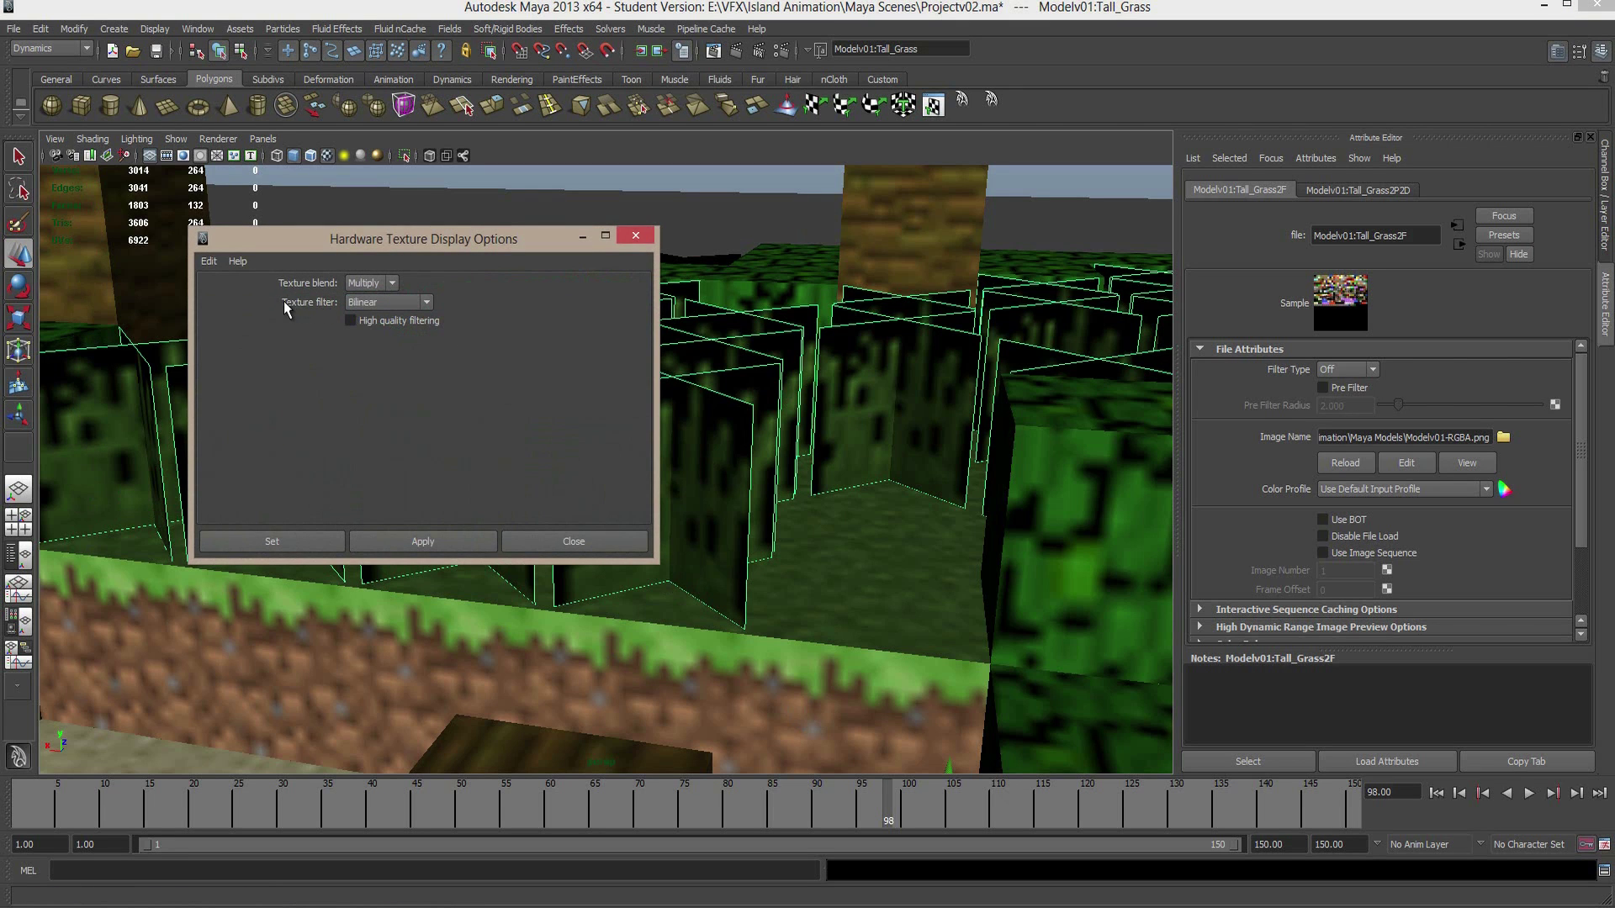
left_click(374, 302)
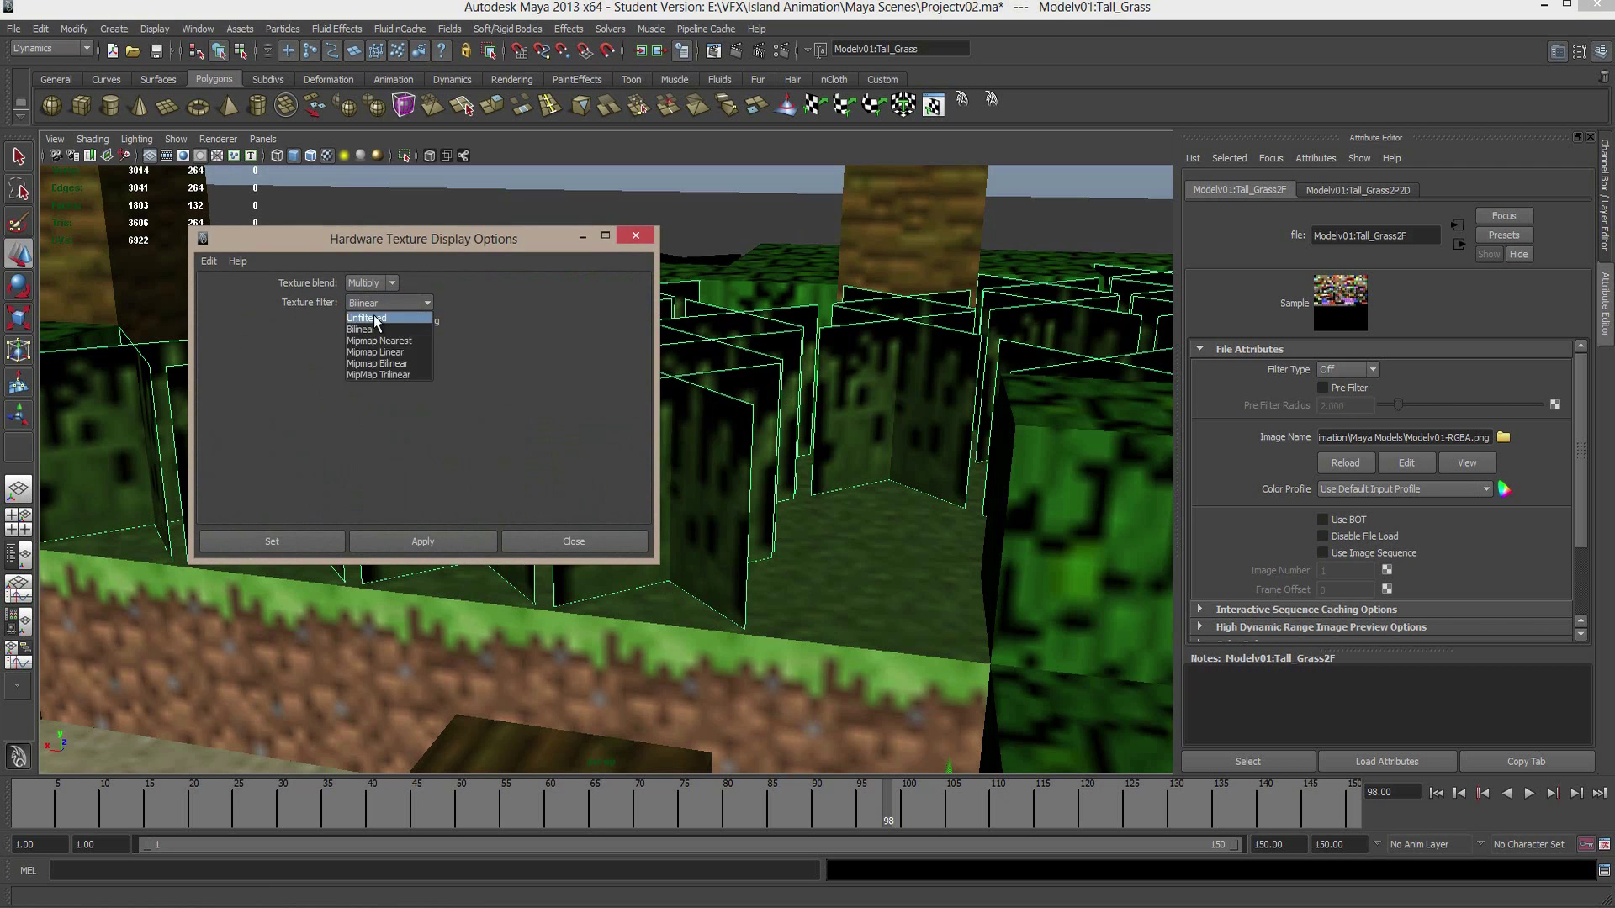
left_click(375, 320)
left_click(272, 540)
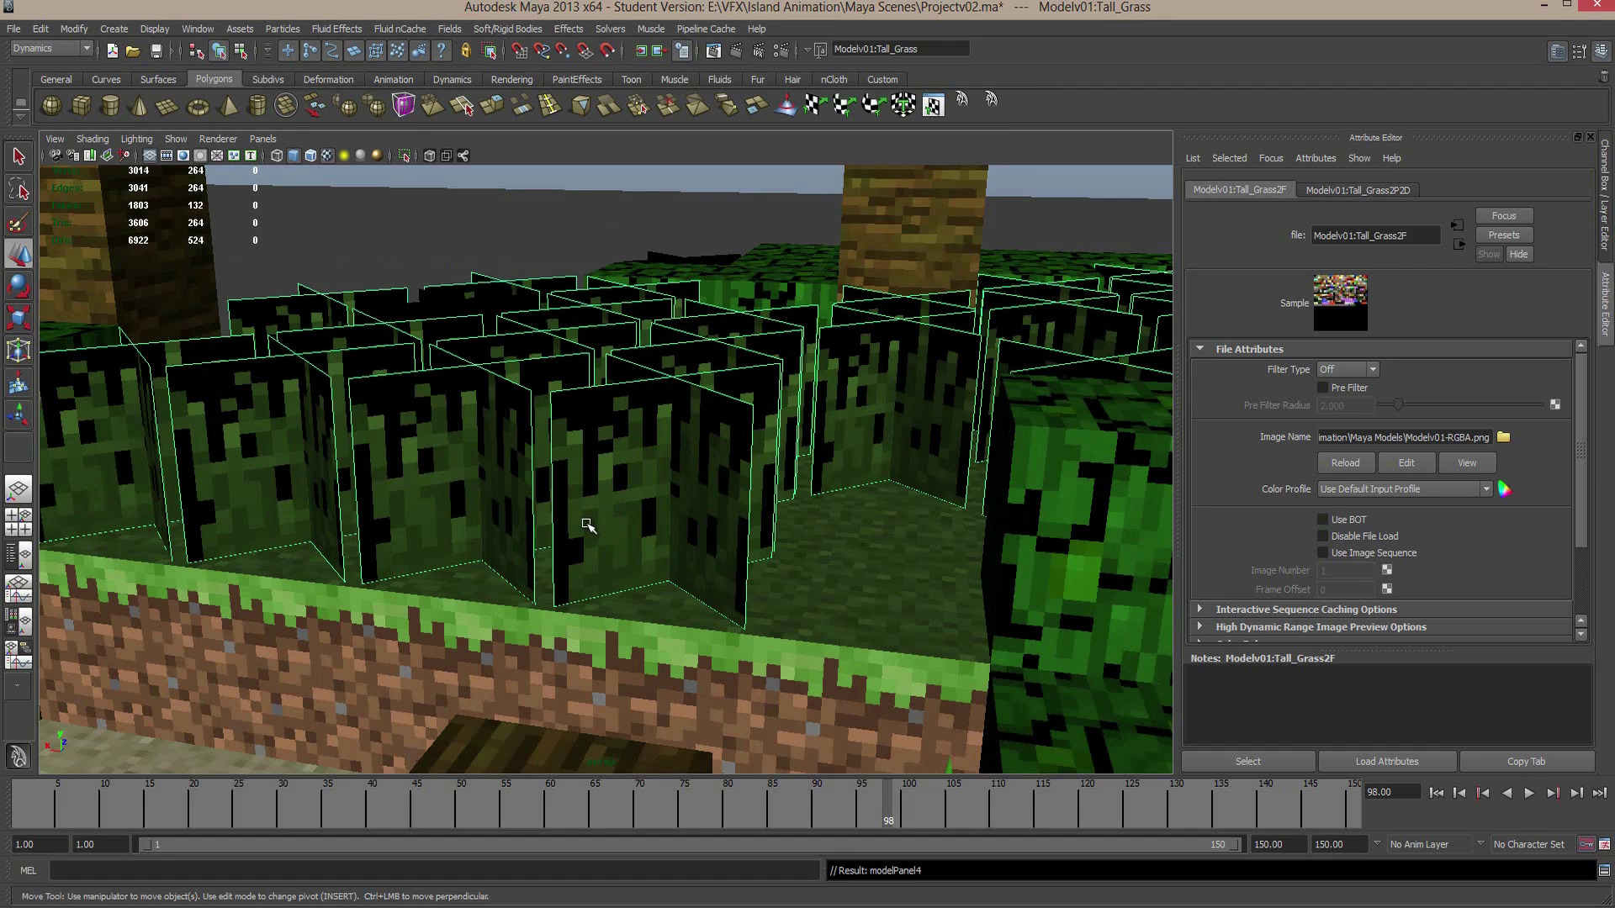
Reload Modelv01-RGBA.png as the Tall_Grass2F image so the grass blades appear cut out
left_click(601, 466)
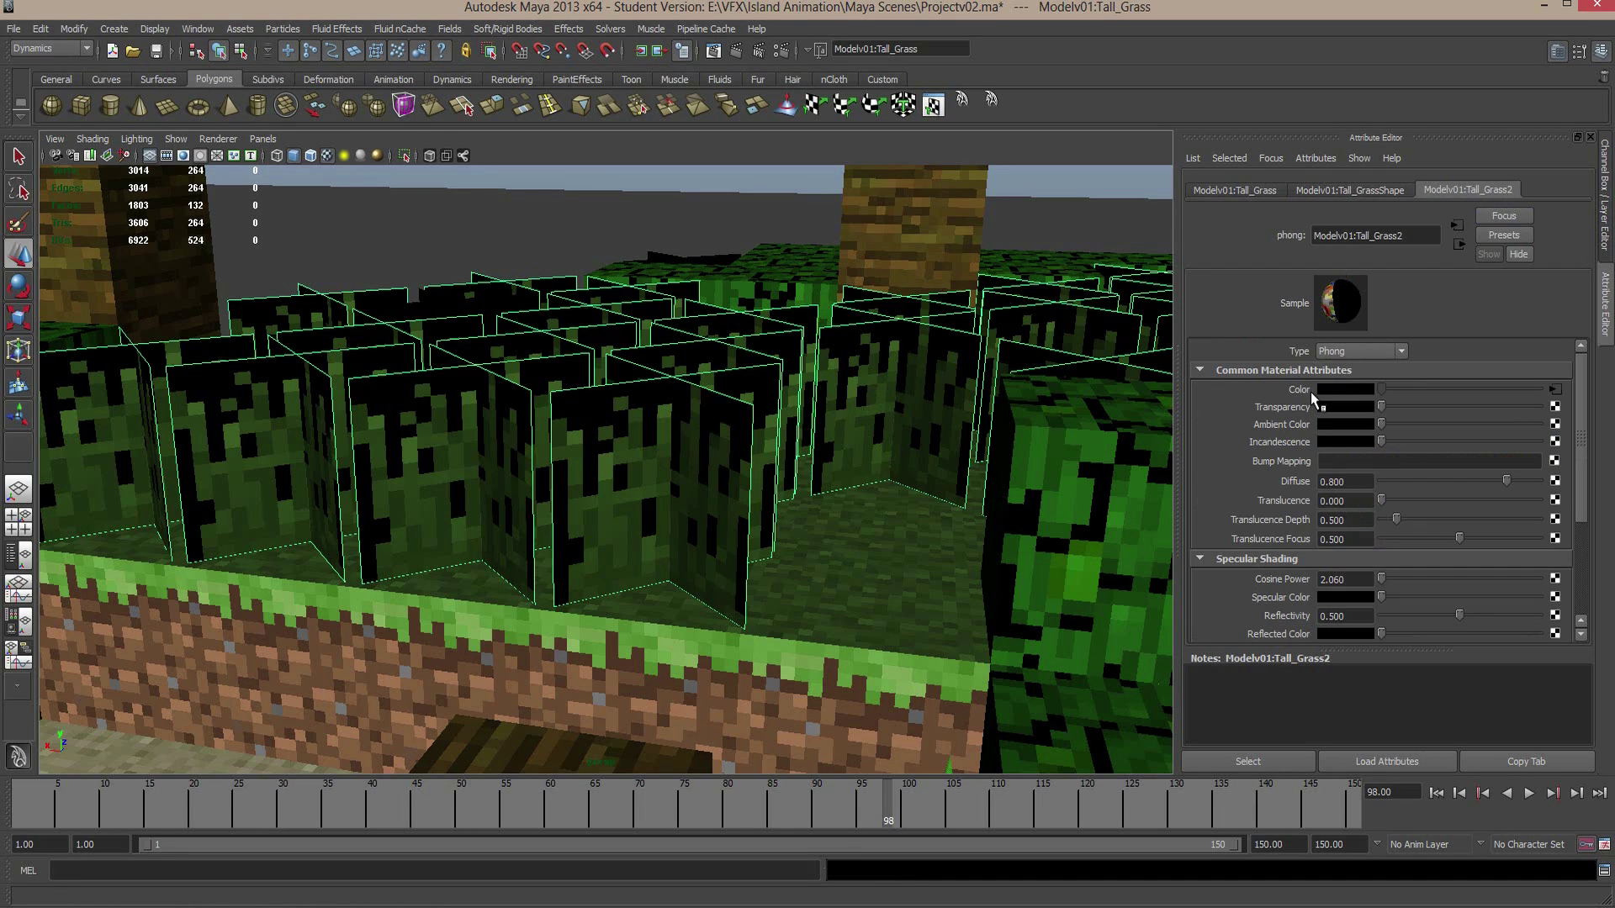
left_click(1555, 391)
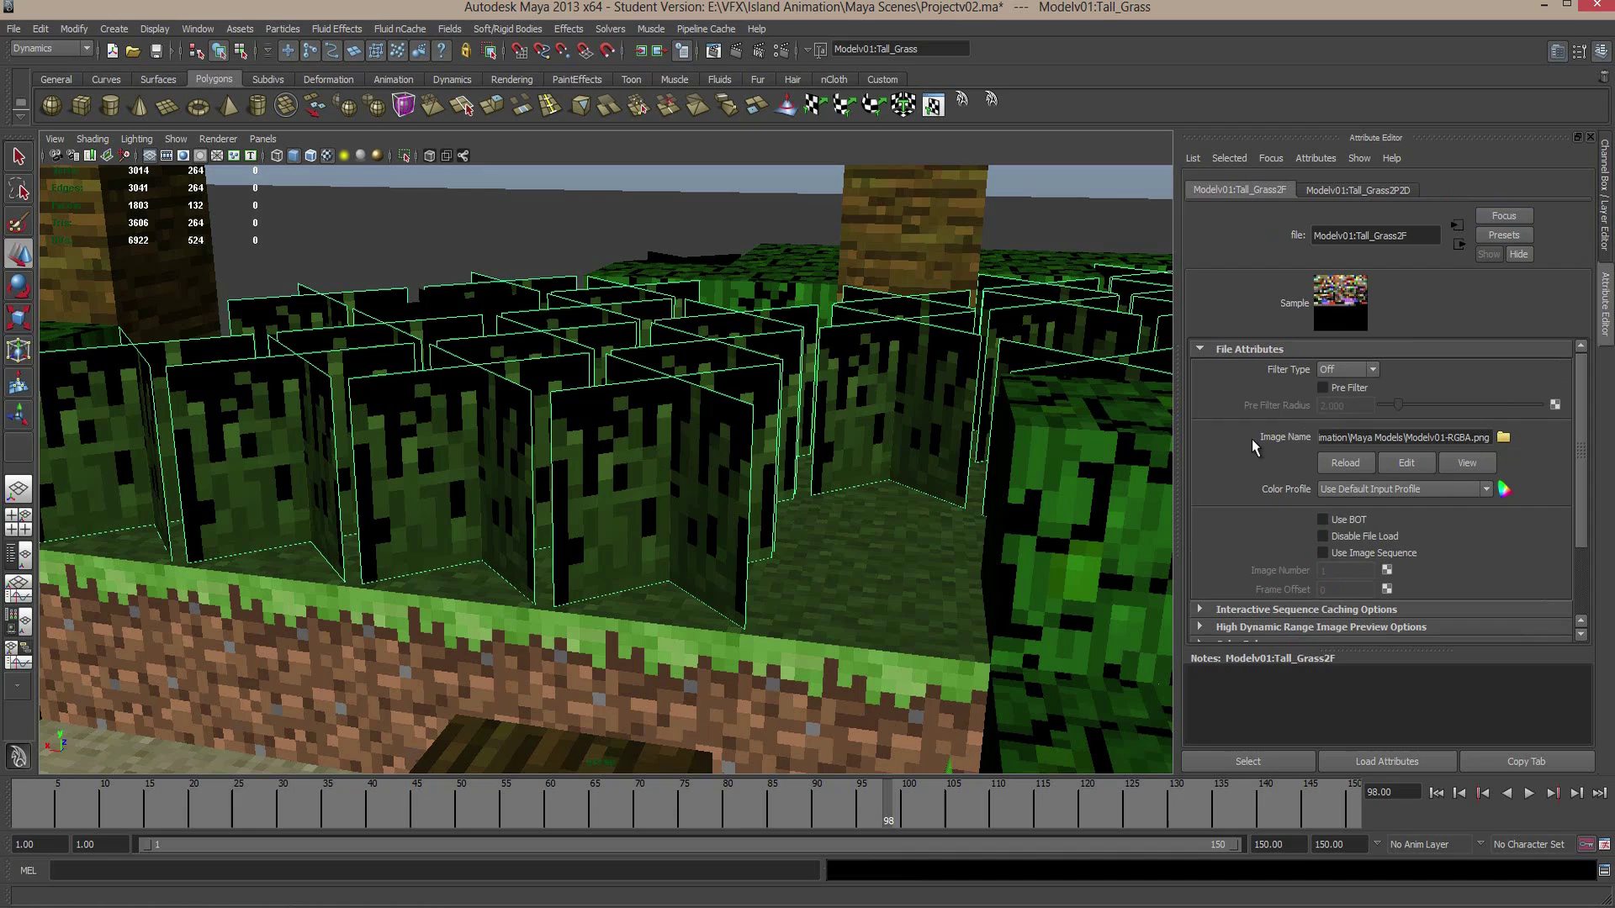
left_click(1503, 437)
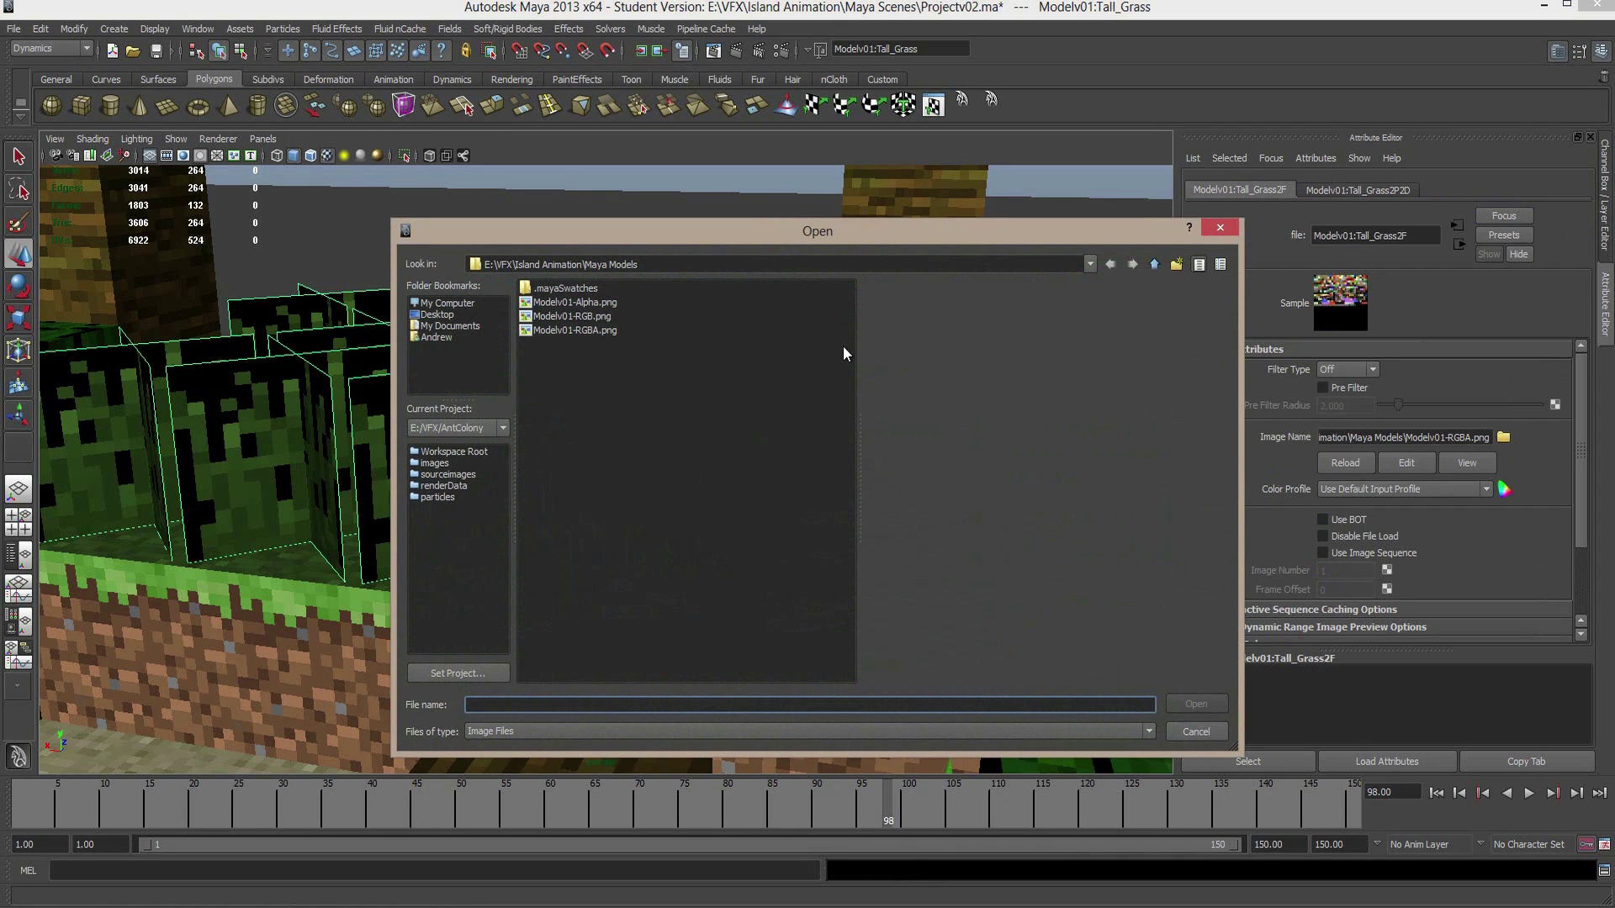
left_click(584, 305)
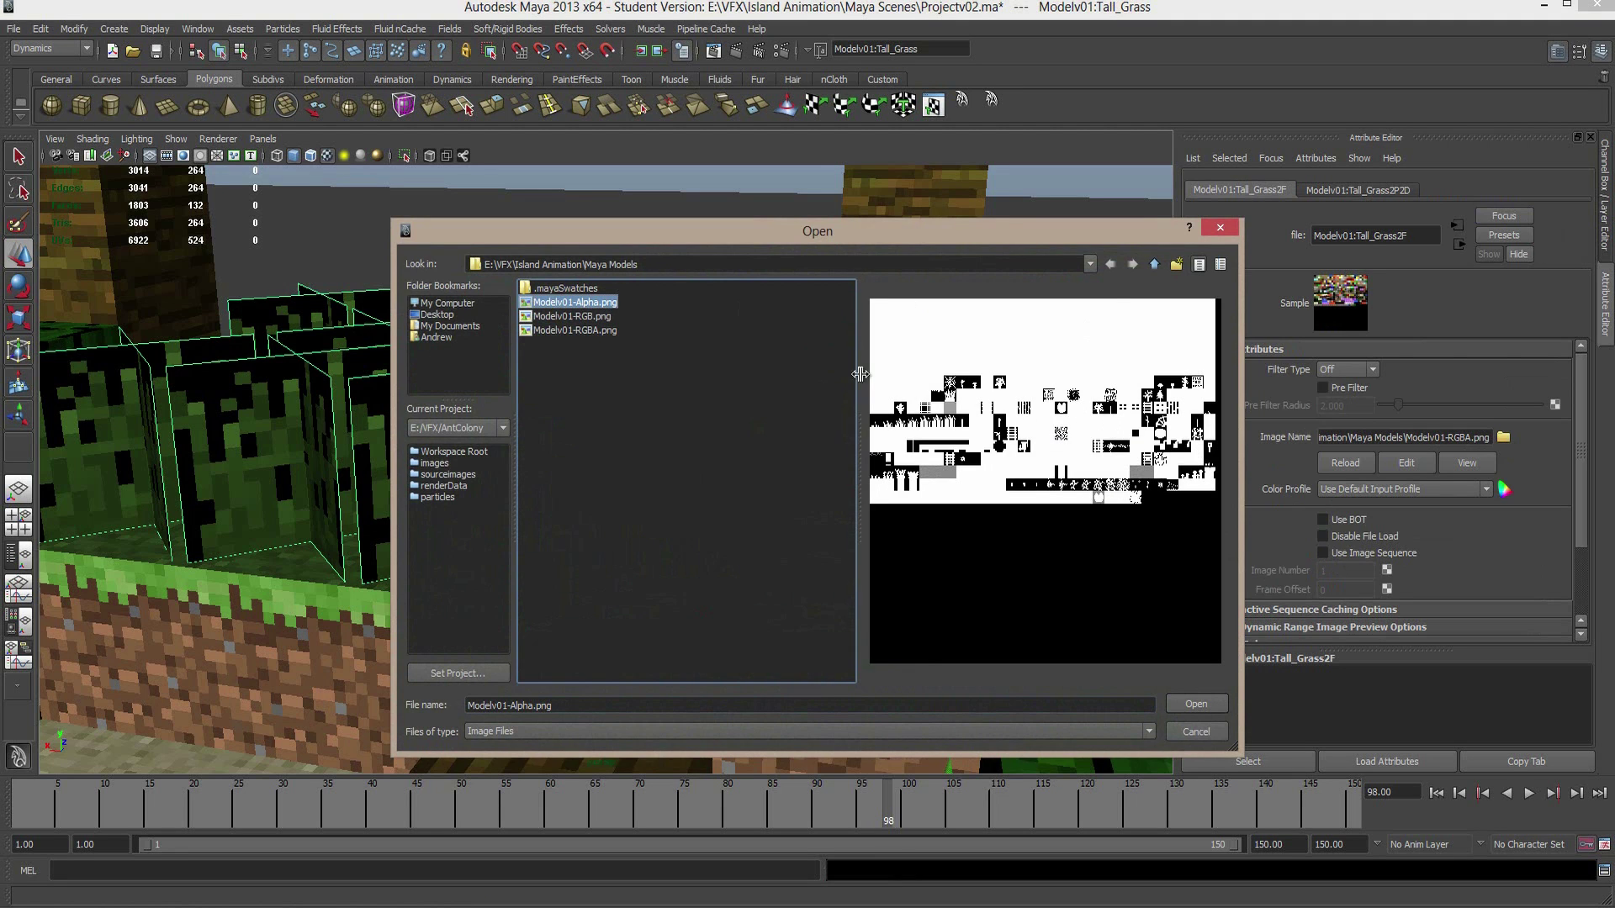
left_click(590, 318)
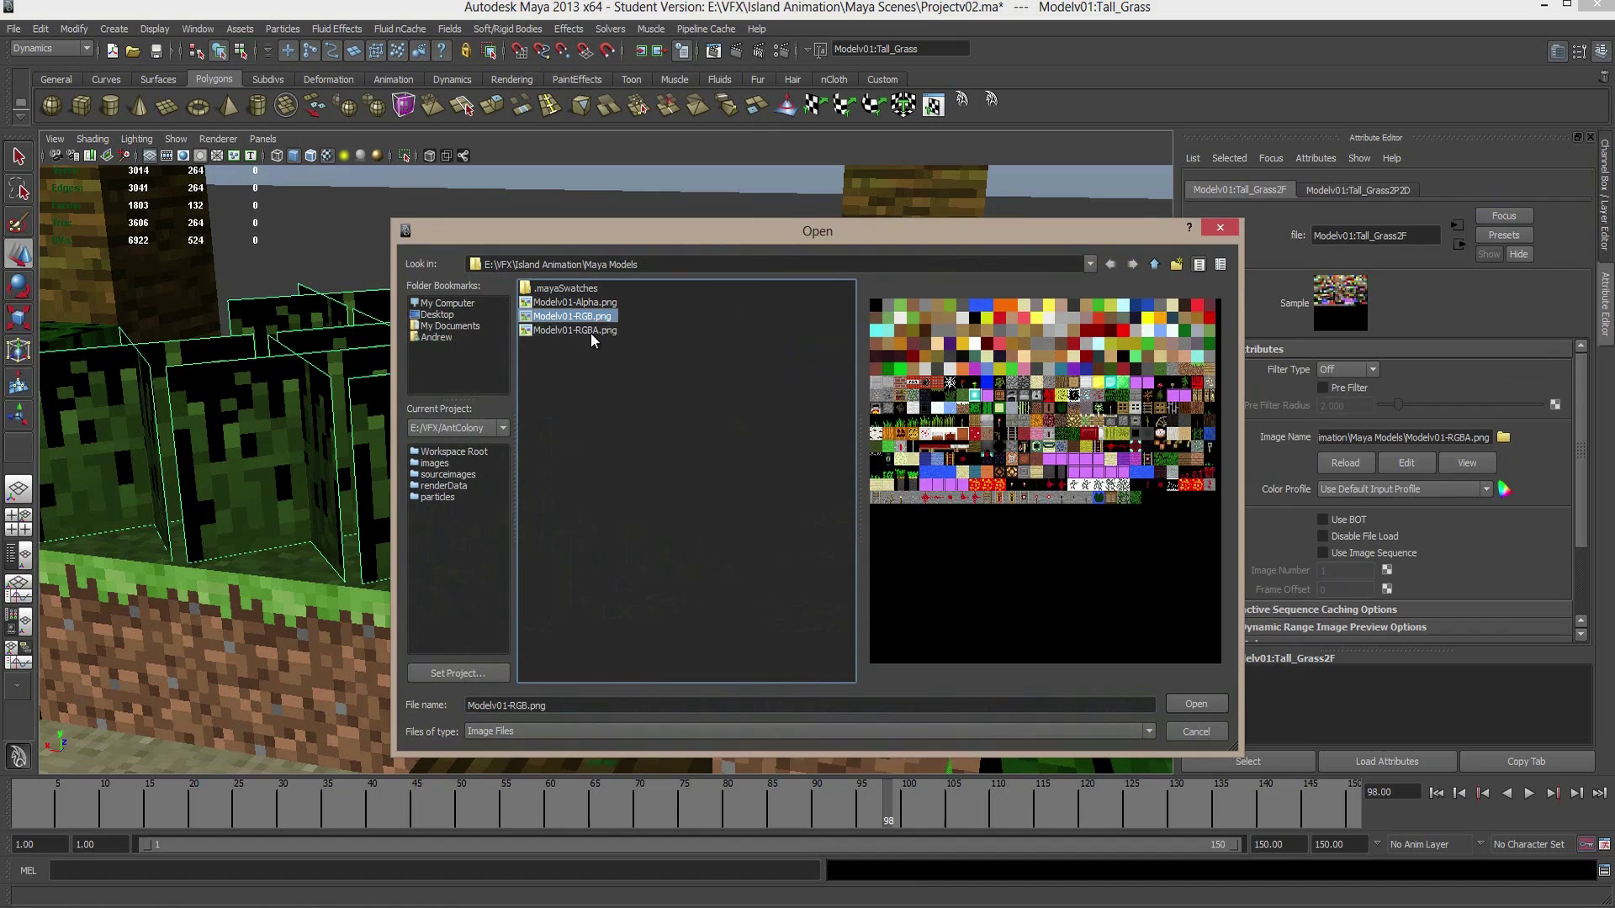
left_click(591, 331)
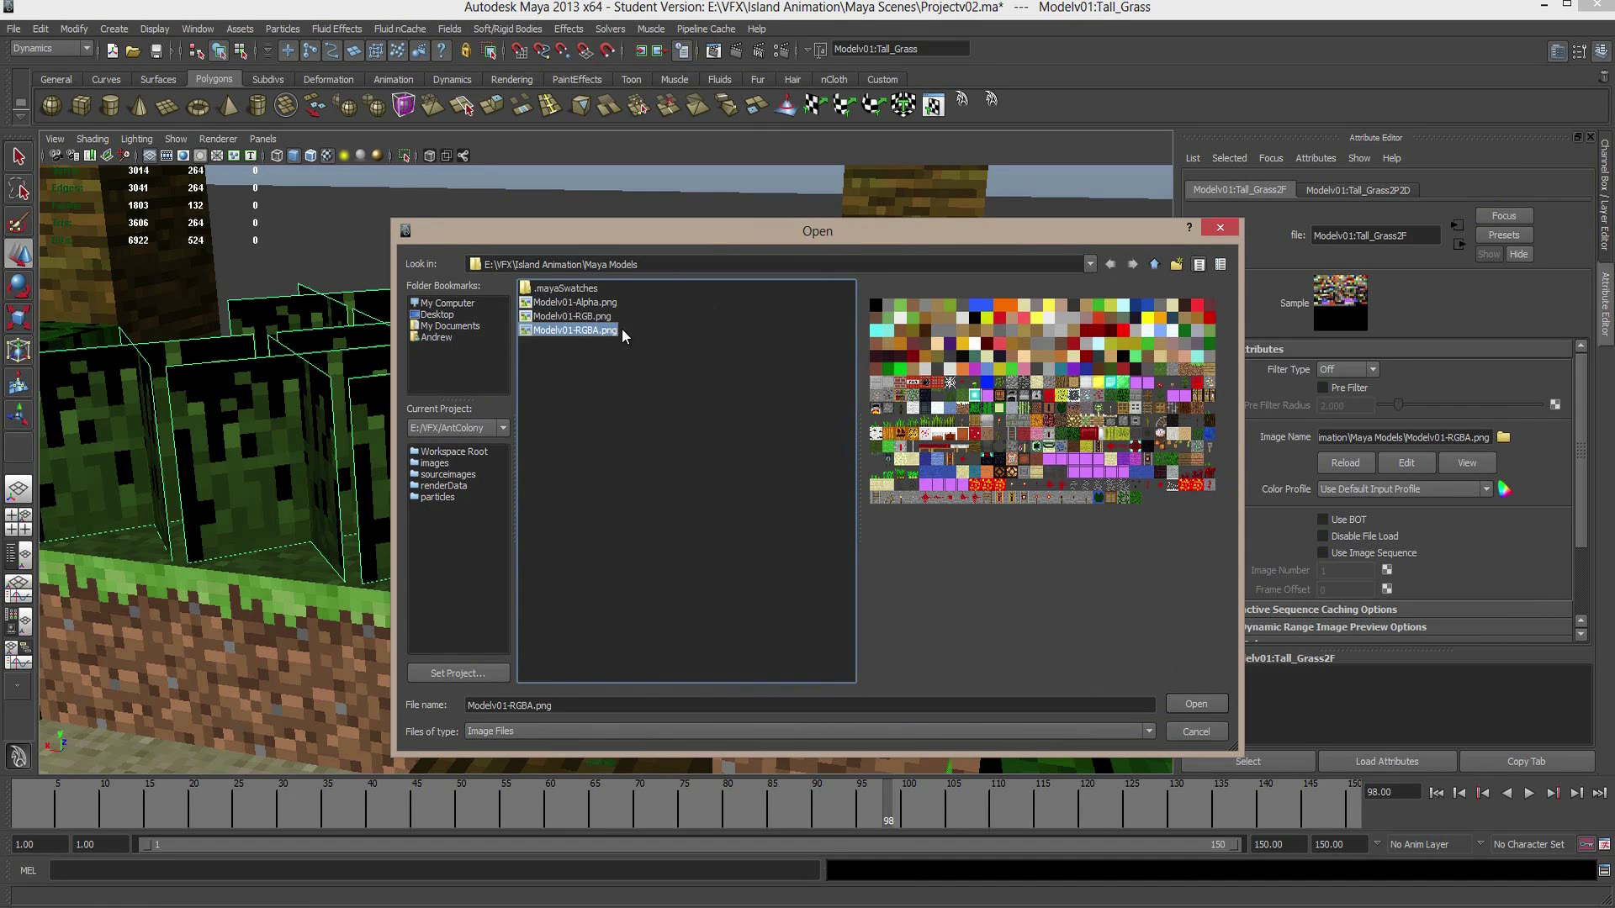
left_click(1198, 707)
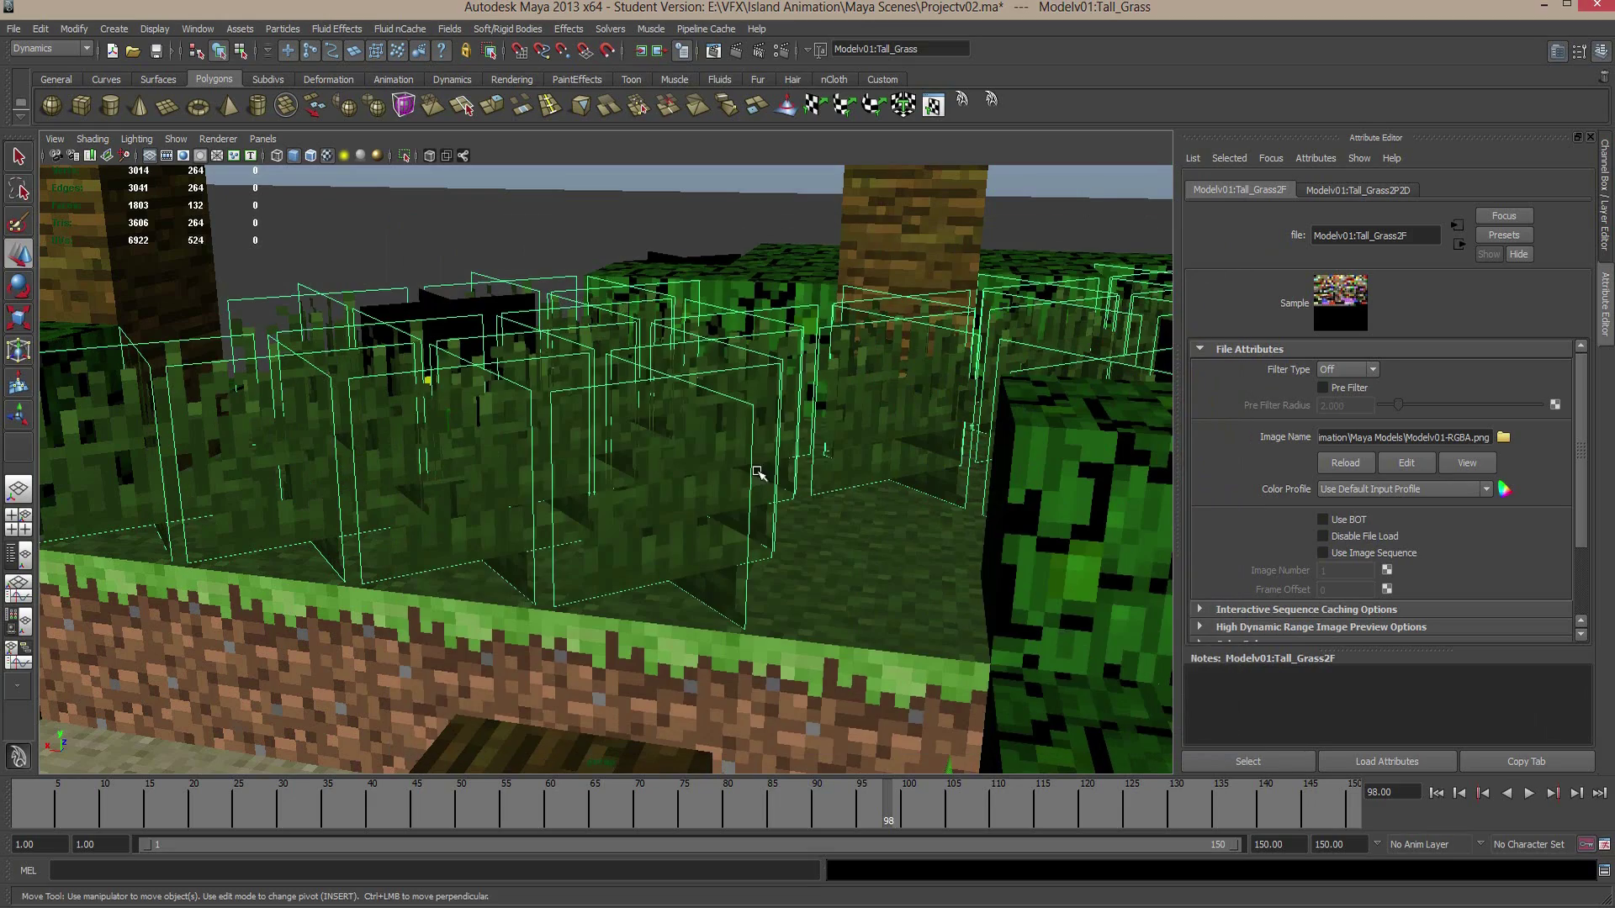
left_click_drag(760, 474, 601, 484, "alt")
middle_click_drag(574, 415, 686, 447, "alt")
right_click_drag(686, 447, 720, 429, "alt")
Set the leaves' Leaves2F texture filter to Off and reload Modelv01-RGBA.png
left_click(720, 429)
middle_click_drag(949, 429, 795, 410, "alt")
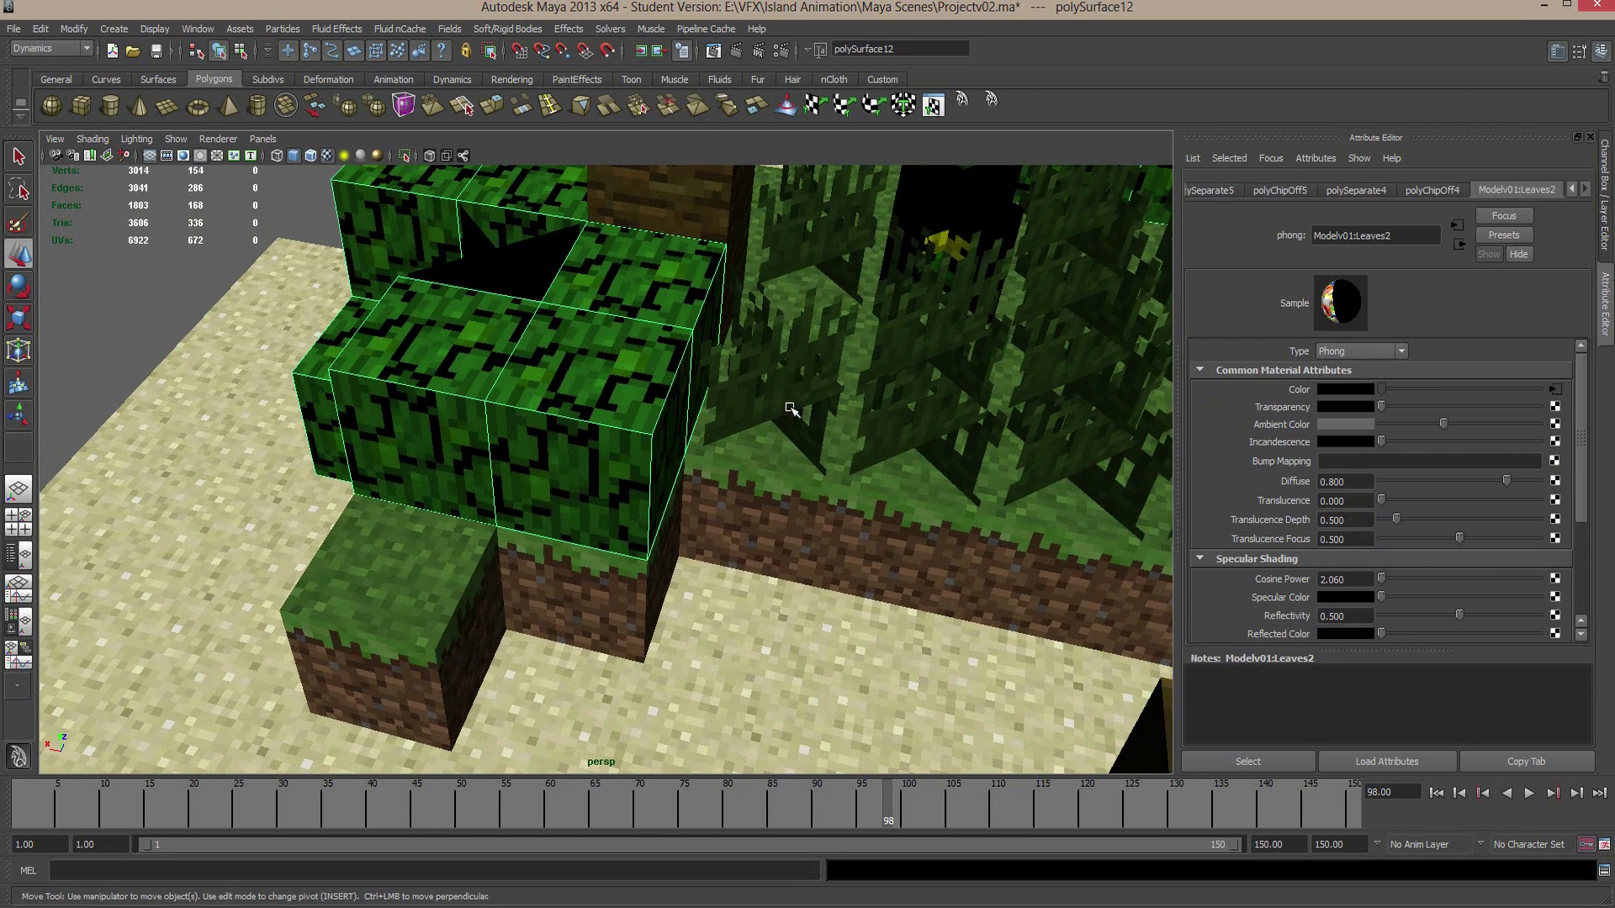
left_click(1555, 389)
left_click(1334, 370)
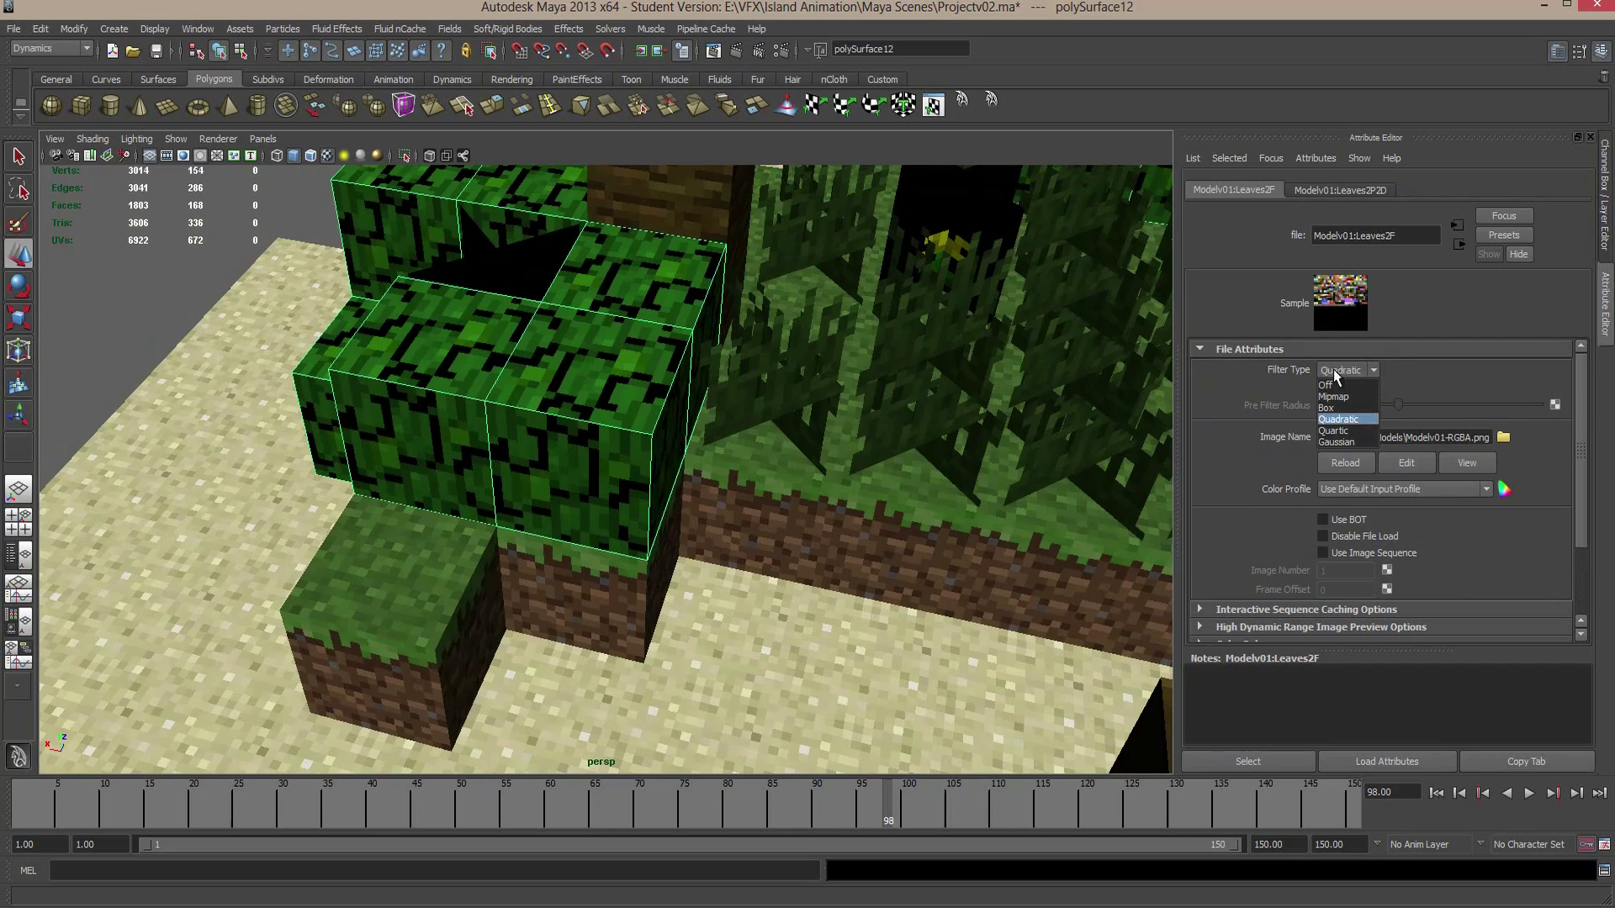
left_click(1337, 382)
left_click(1502, 438)
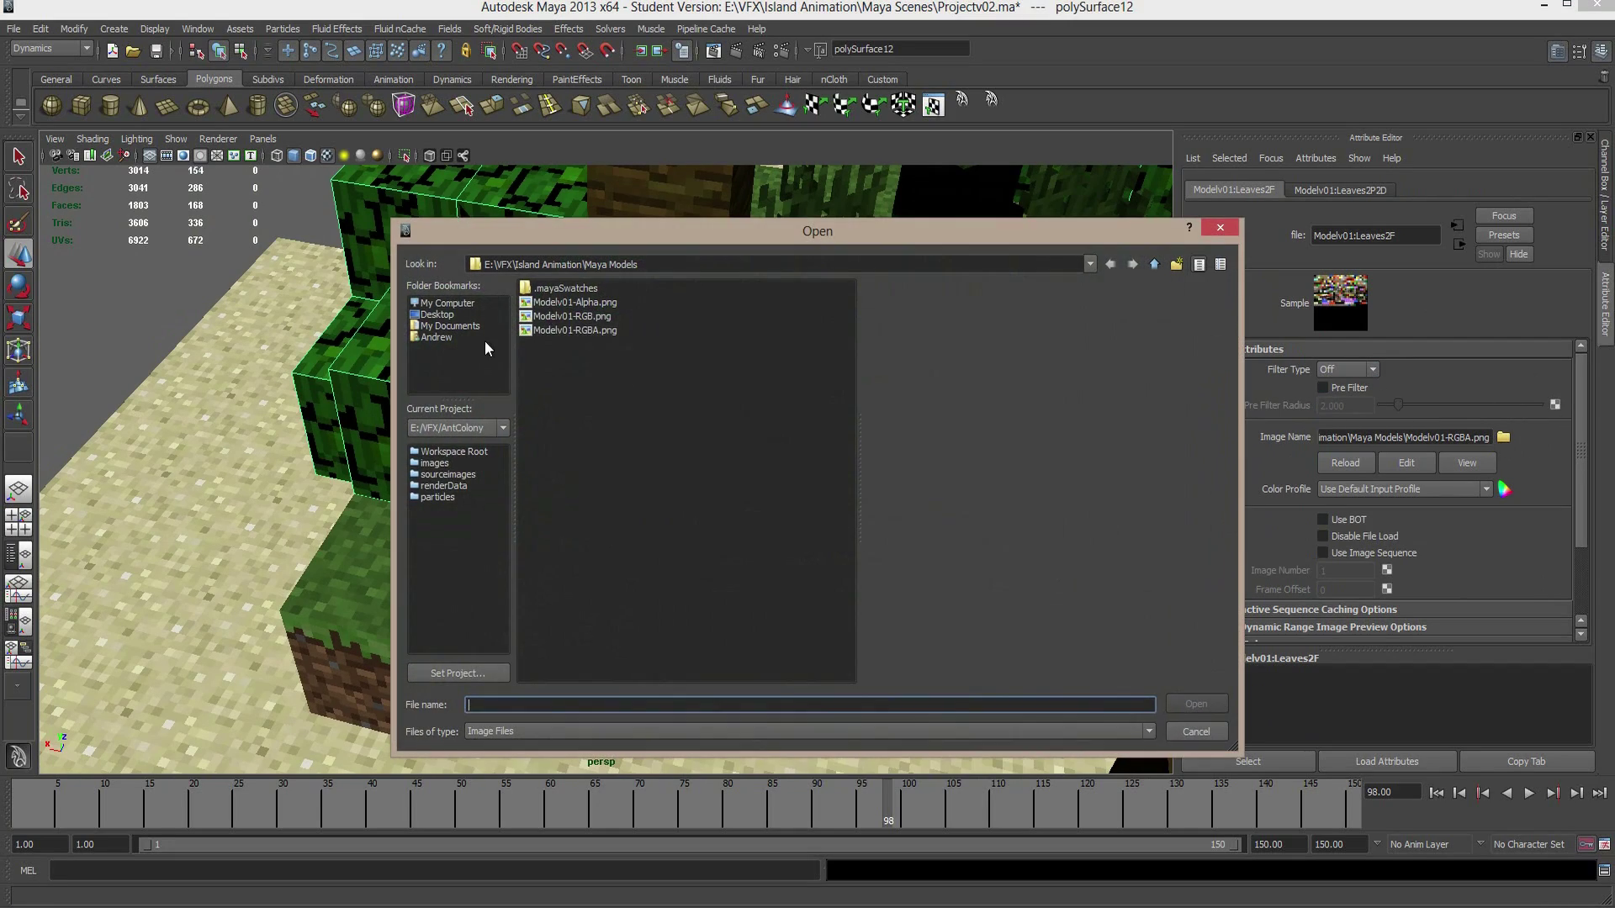
double_click(576, 331)
Set the dandelion's Dandelion2F filter to Off and reload Modelv01-RGBA.png
left_click_drag(580, 353, 541, 541, "alt")
left_click(541, 541)
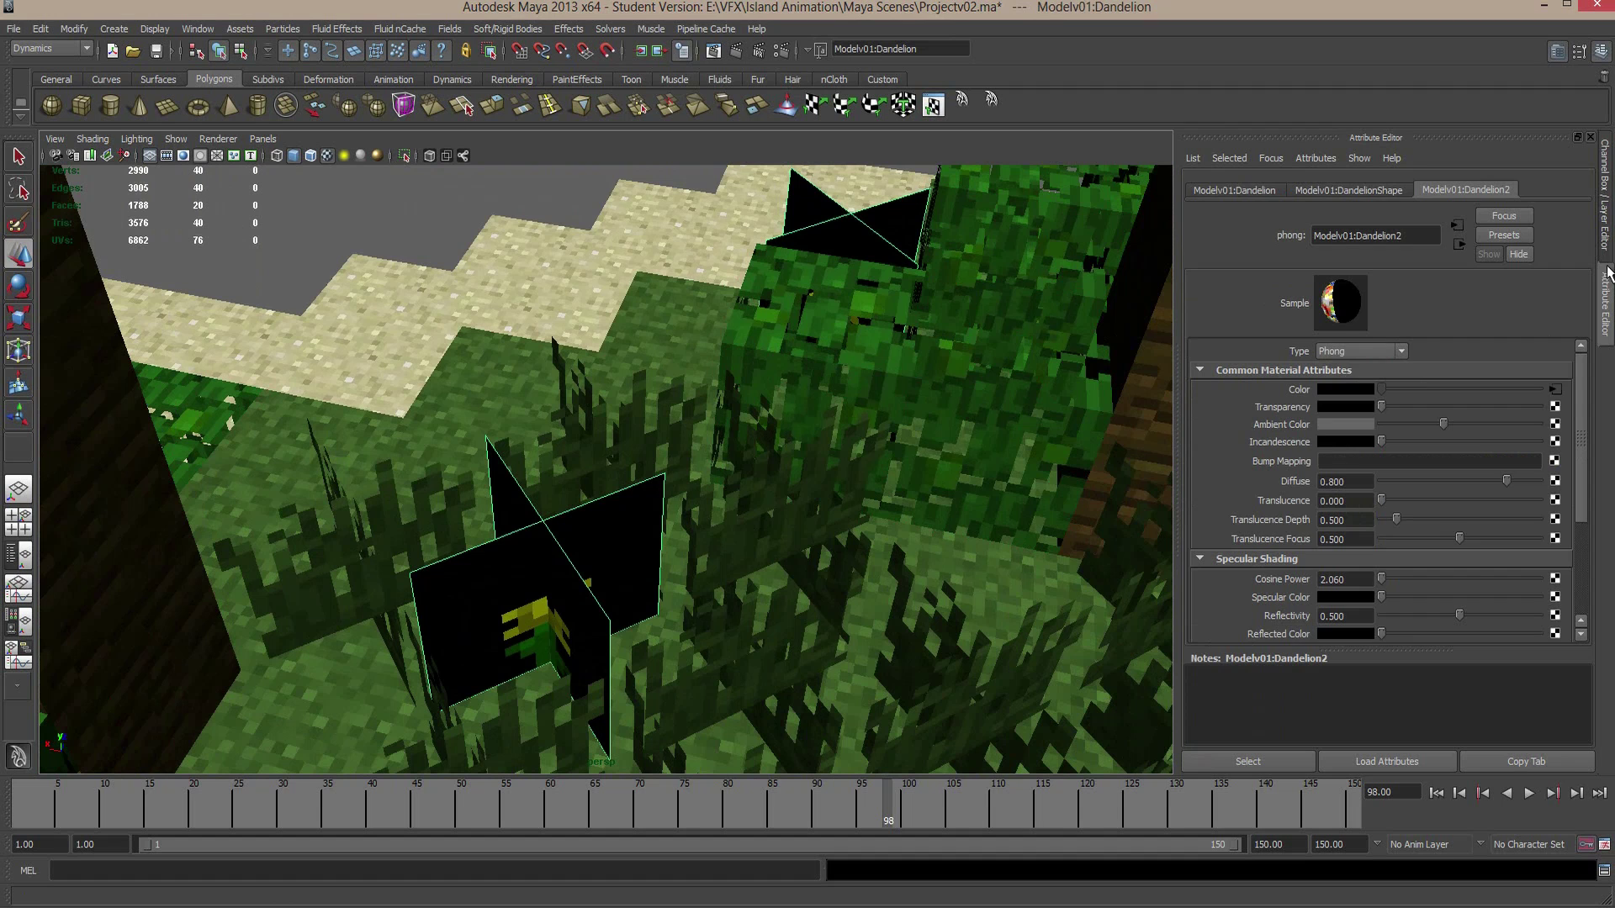
left_click(1554, 391)
left_click(1349, 370)
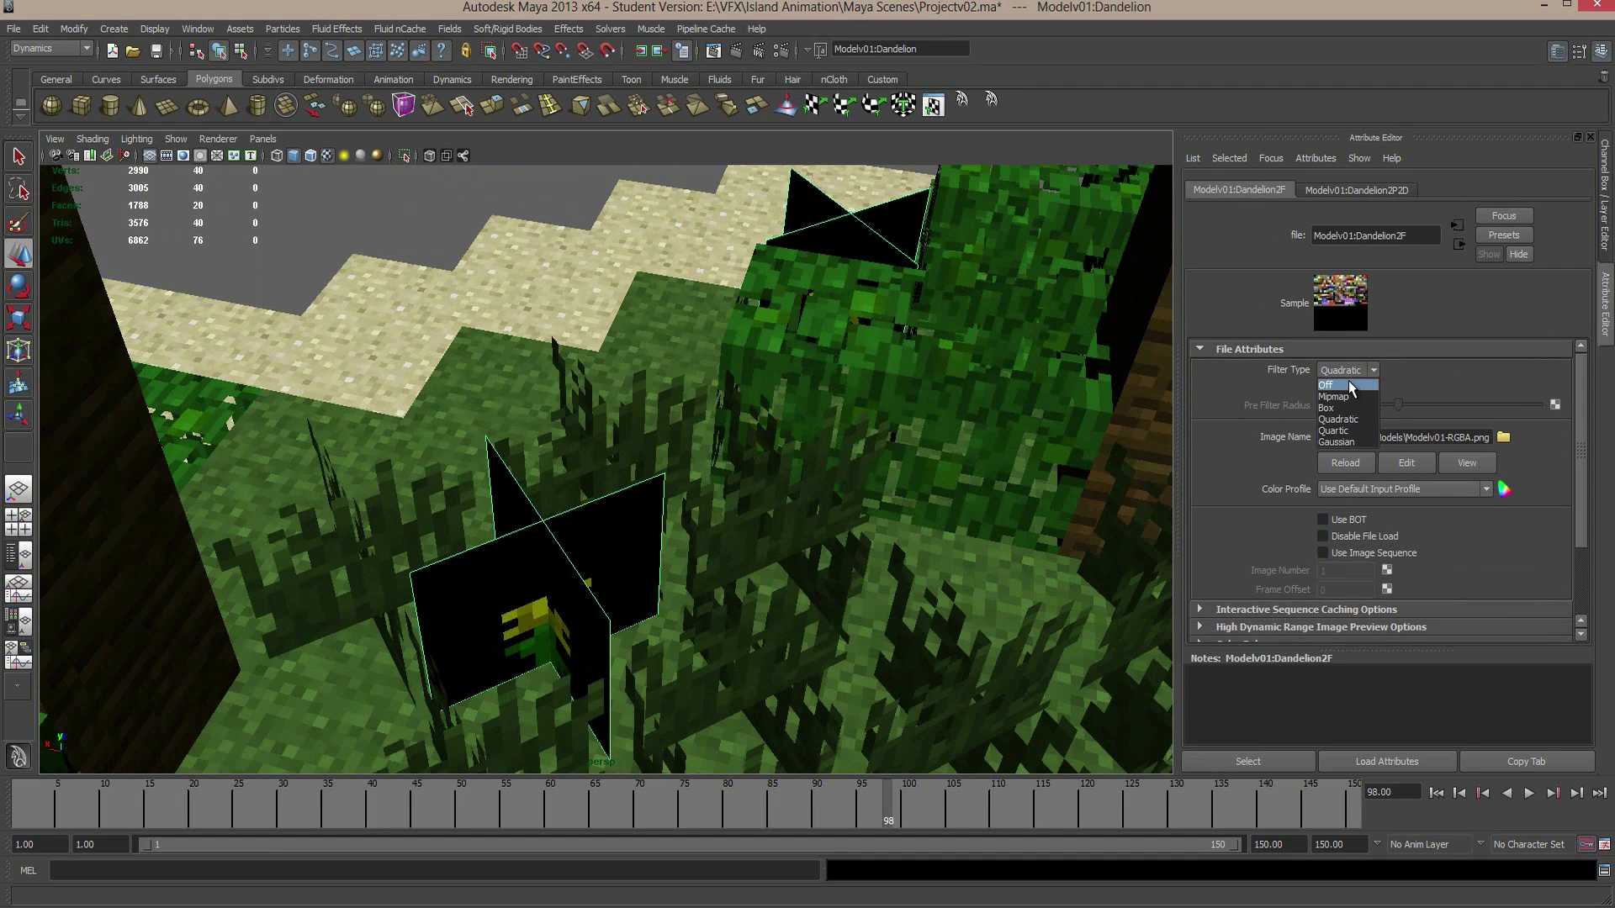
left_click(1349, 380)
left_click(1504, 438)
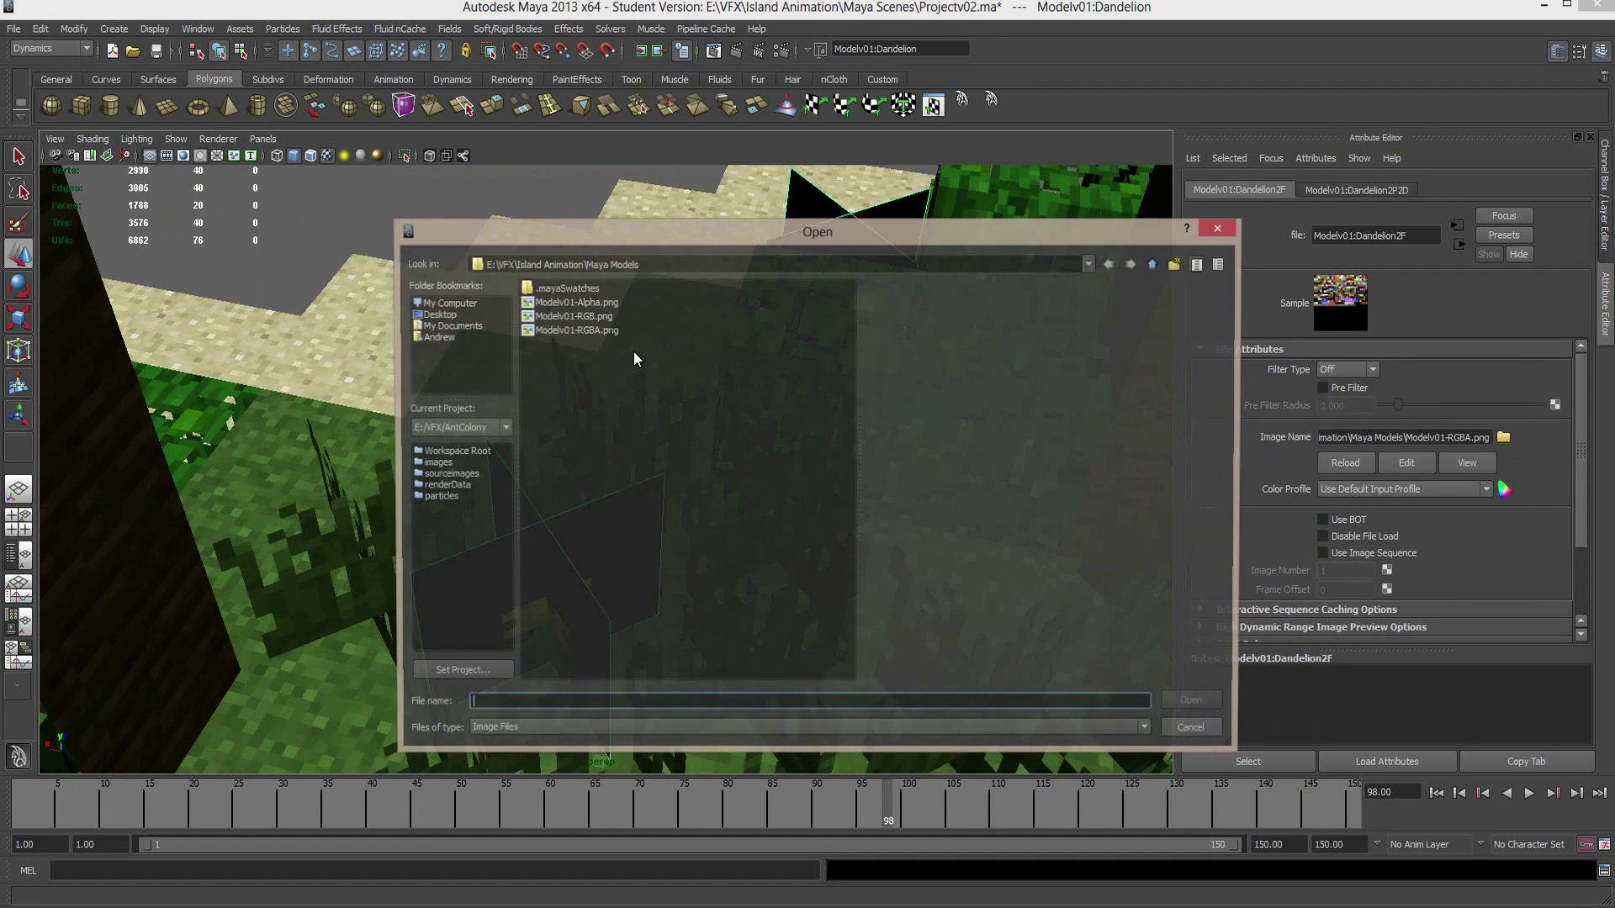
double_click(573, 331)
scroll(661, 360, "down", 8)
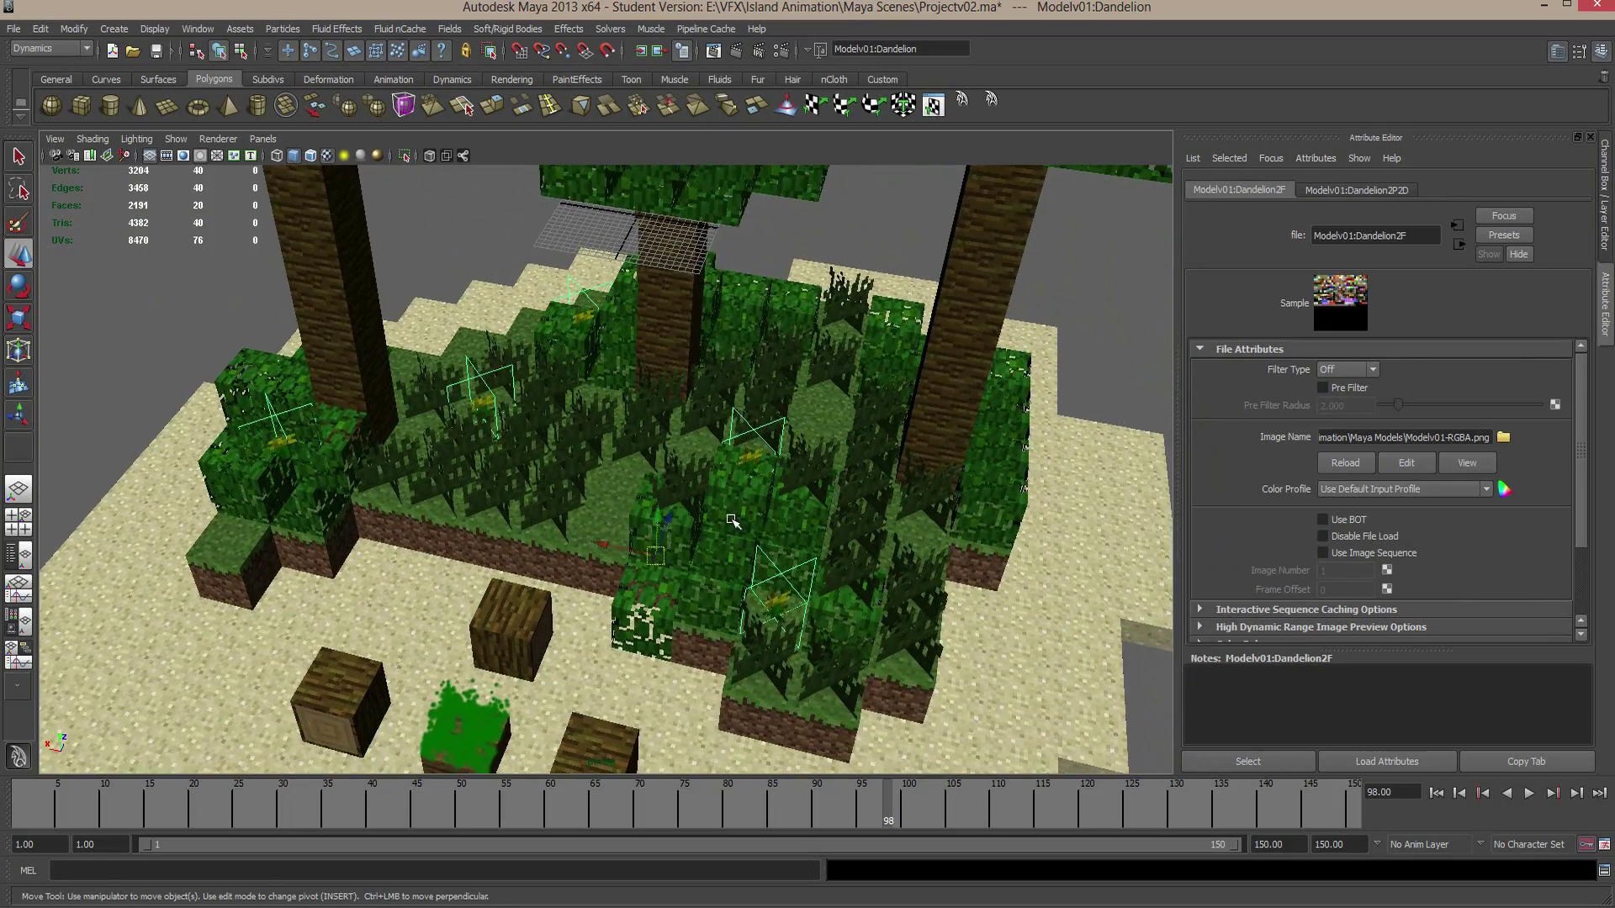
left_click_drag(732, 521, 731, 415, "alt")
scroll(757, 461, "down", 5)
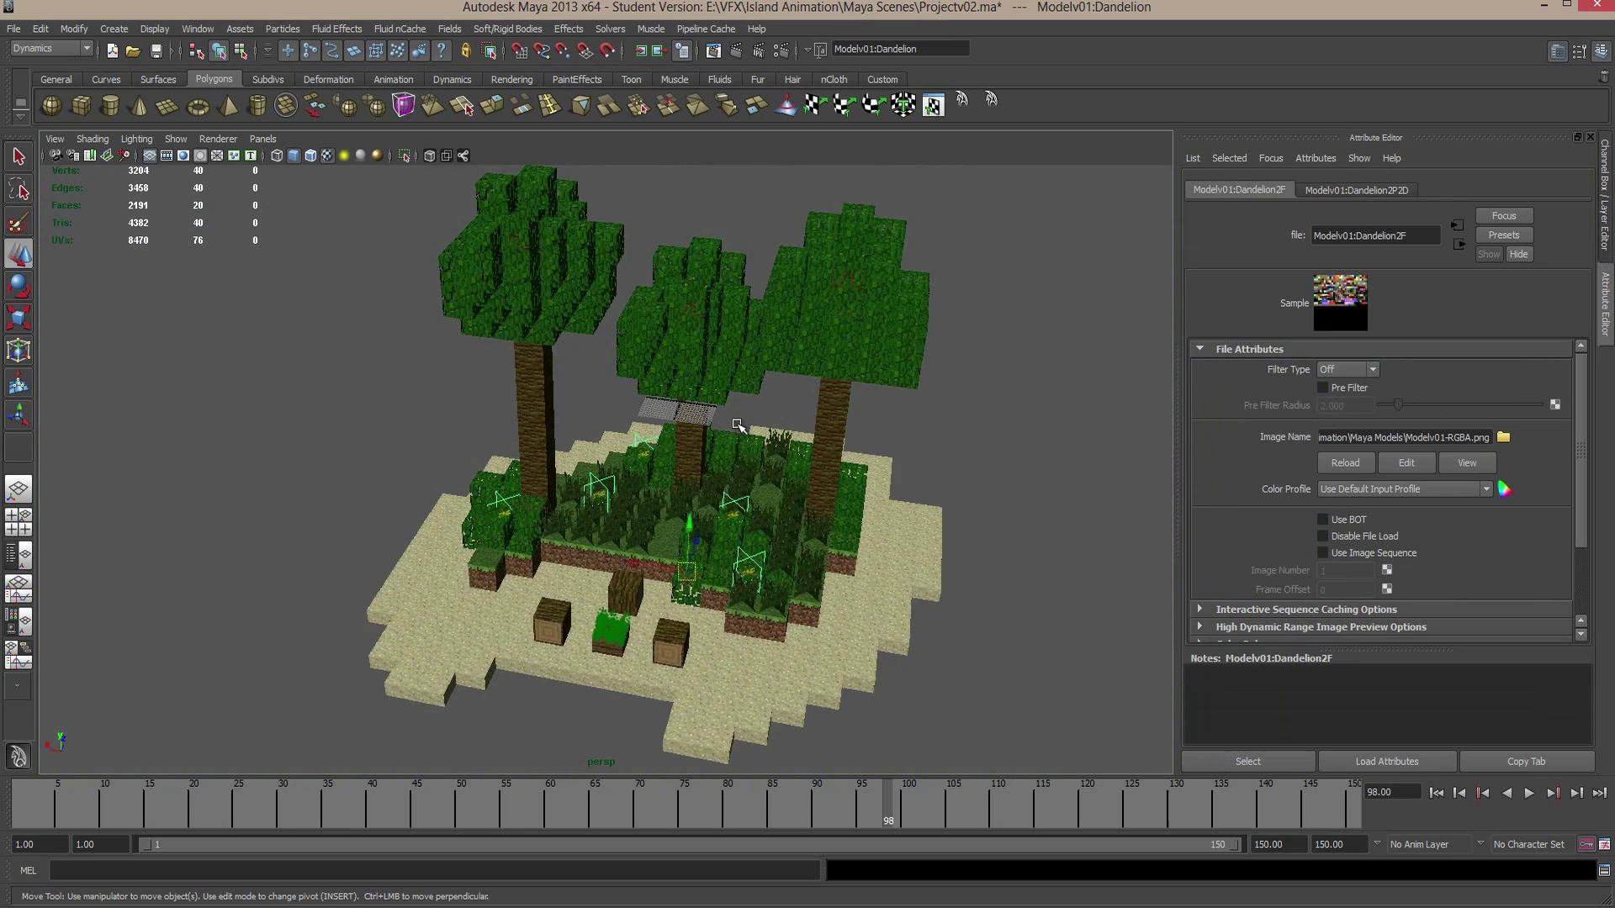
scroll(649, 421, "up", 3)
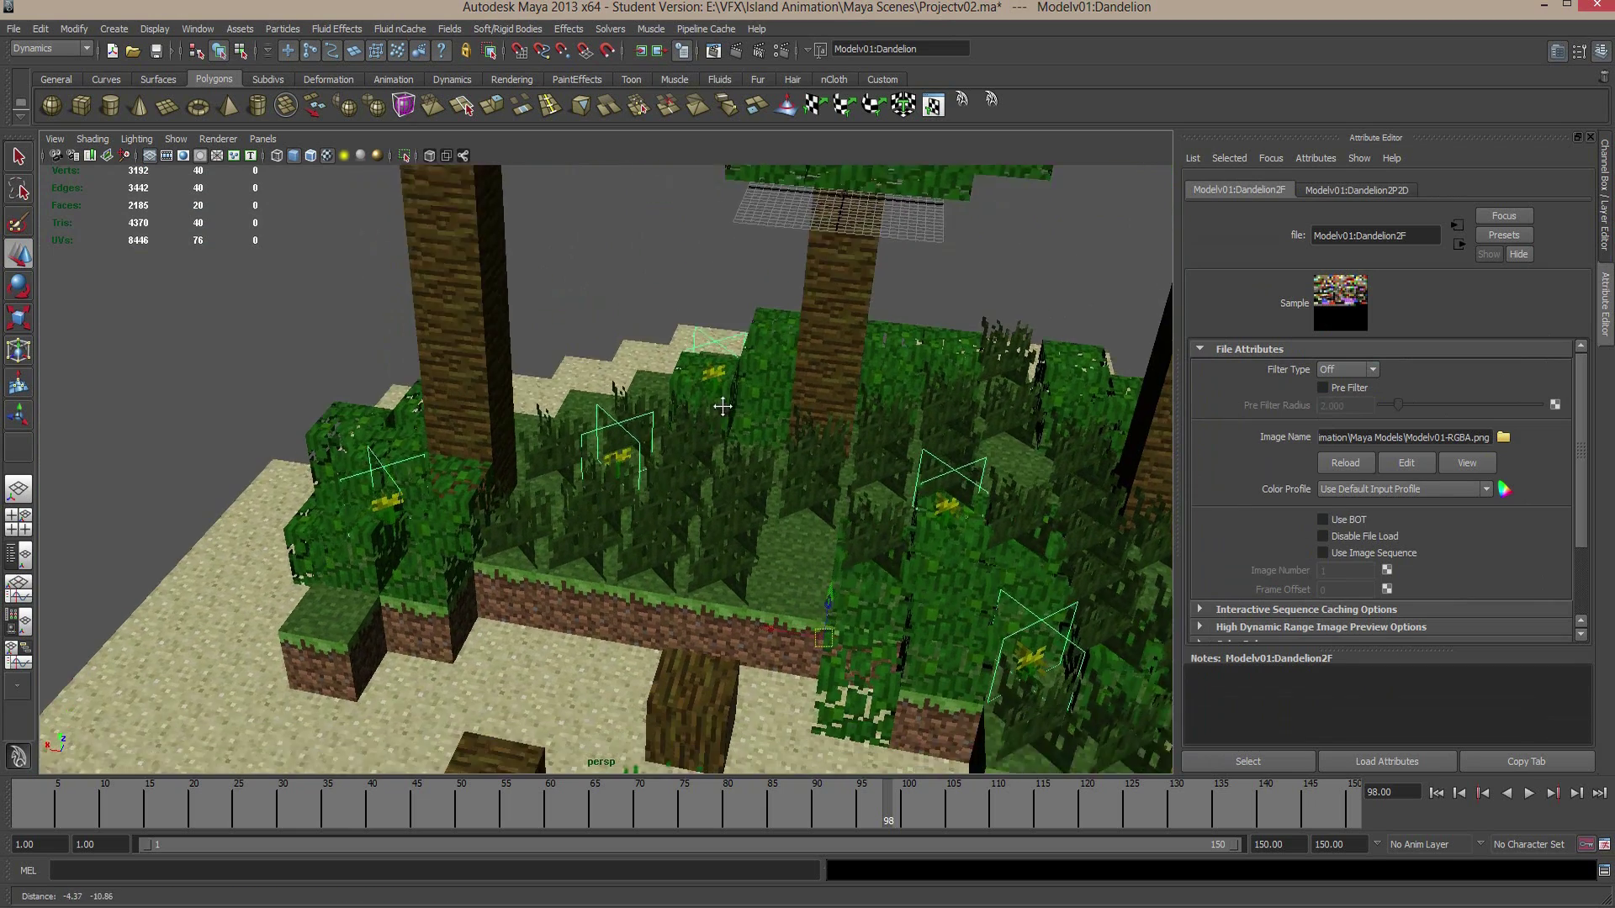
scroll(723, 407, "up", 2)
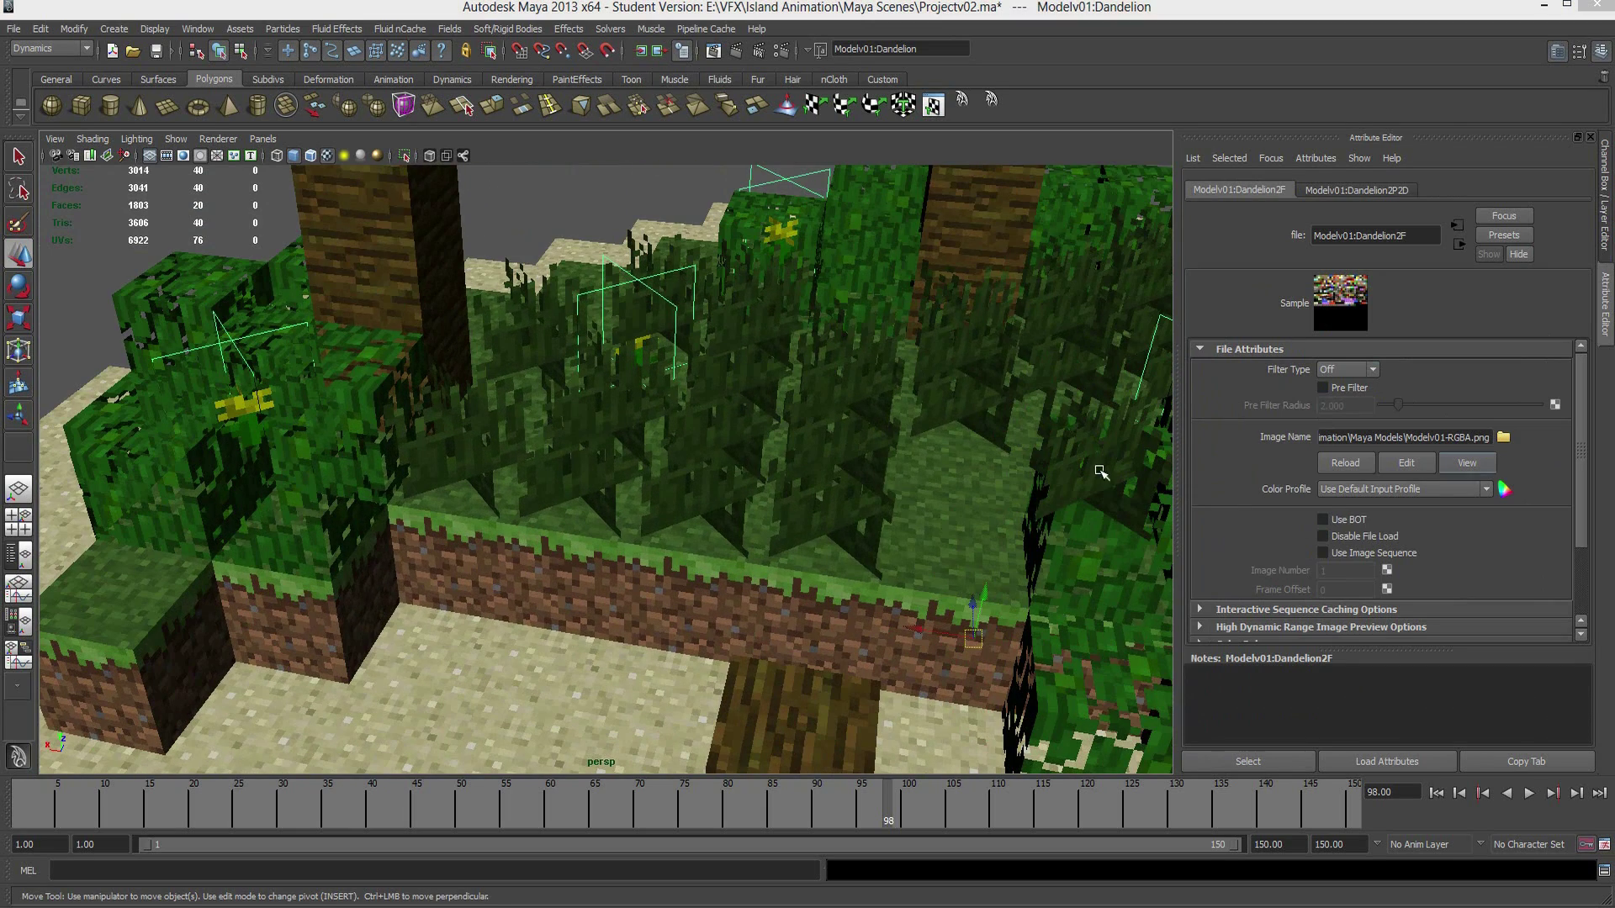
Turn off filtering on the grass block and sand textures
left_click_drag(525, 517, 744, 492, "alt")
left_click(751, 487)
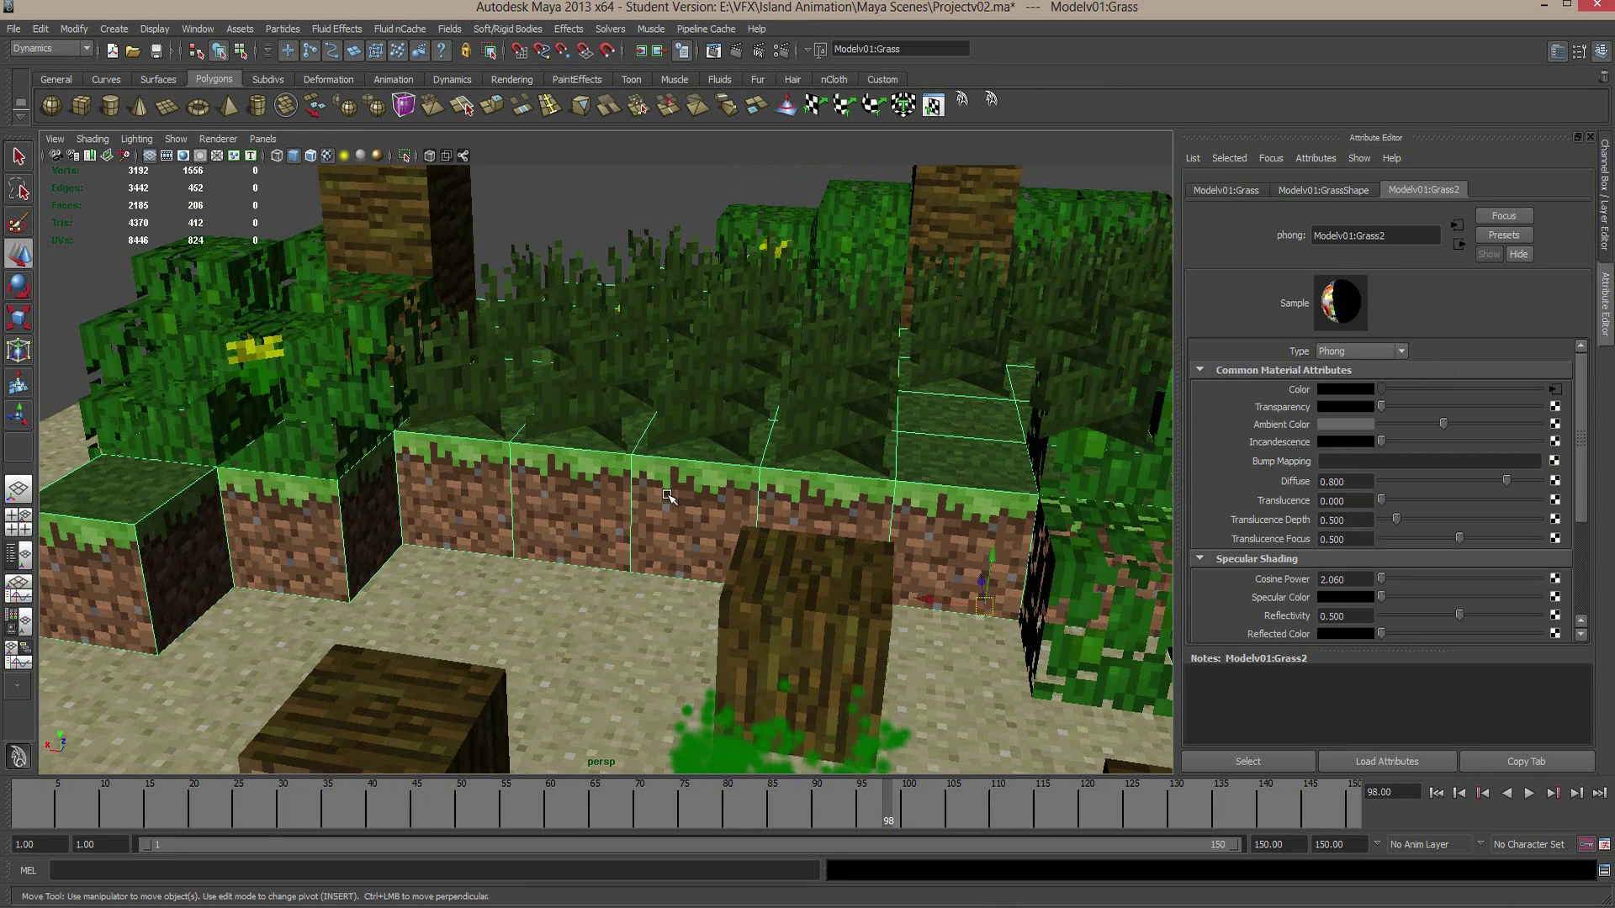
left_click(1556, 390)
left_click(1348, 371)
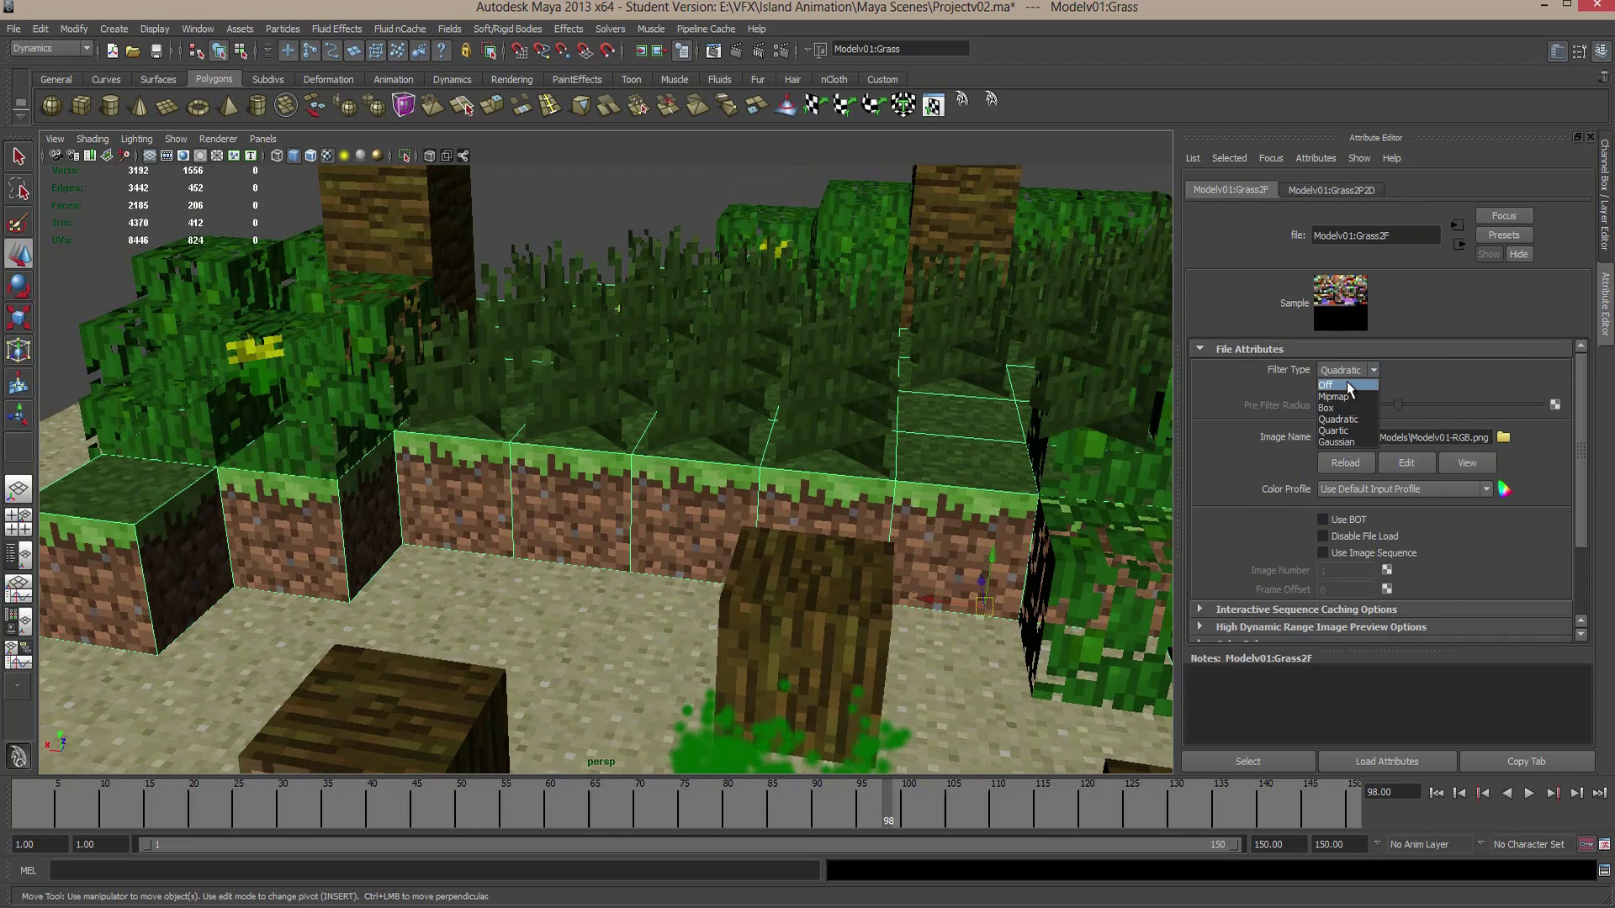
left_click(1346, 384)
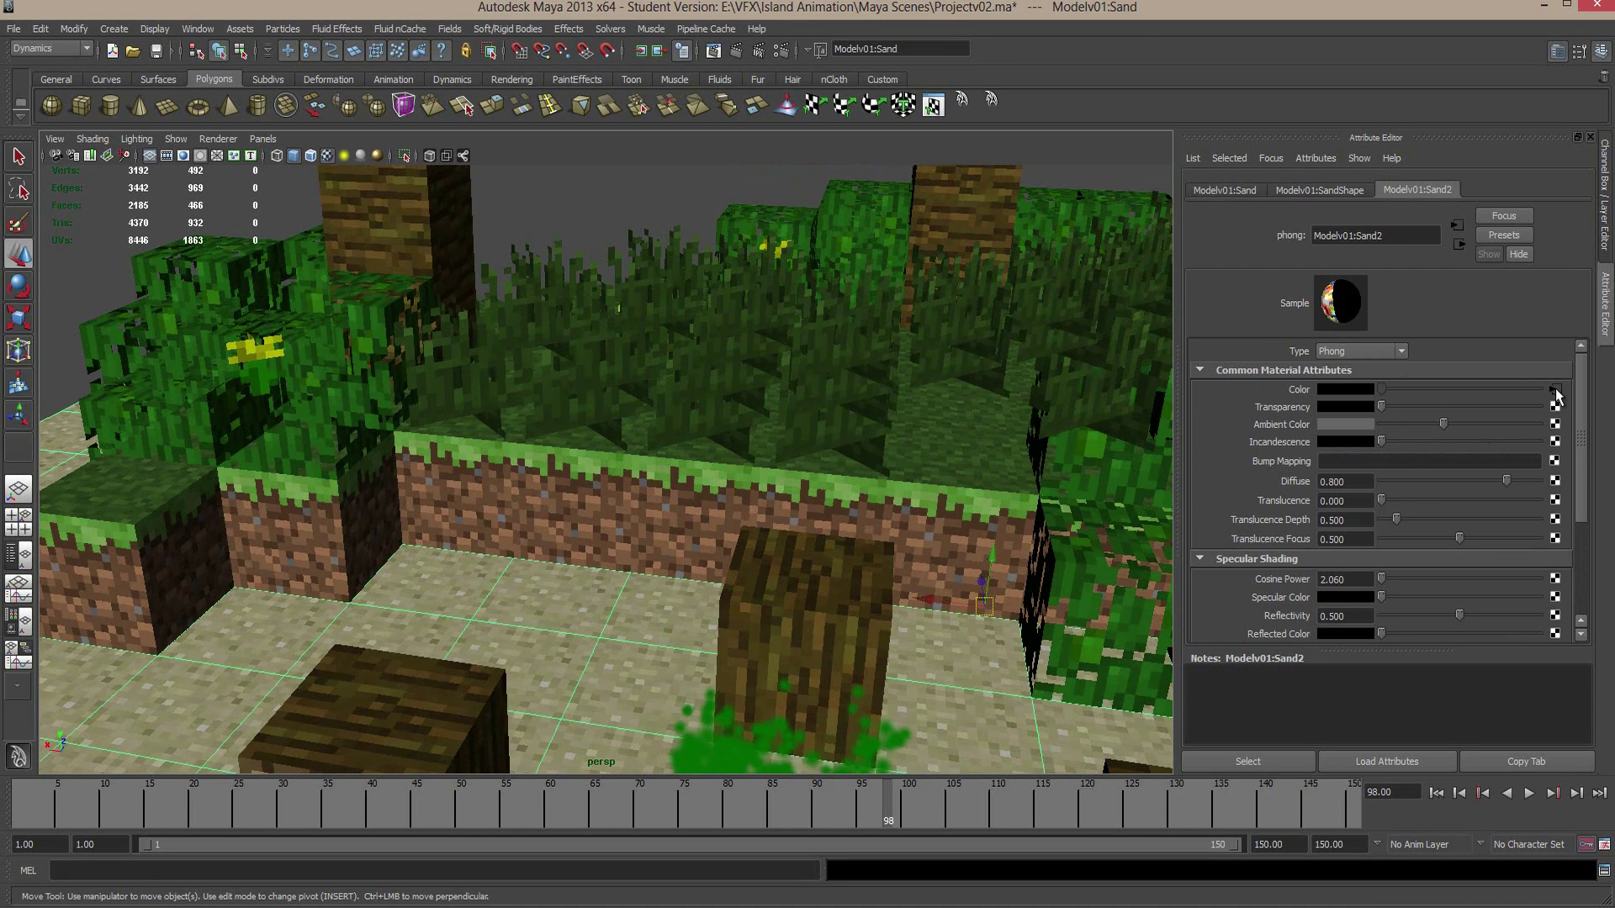
left_click(1557, 390)
left_click(1348, 371)
Set the log texture's Filter Type to Off
left_click(1338, 383)
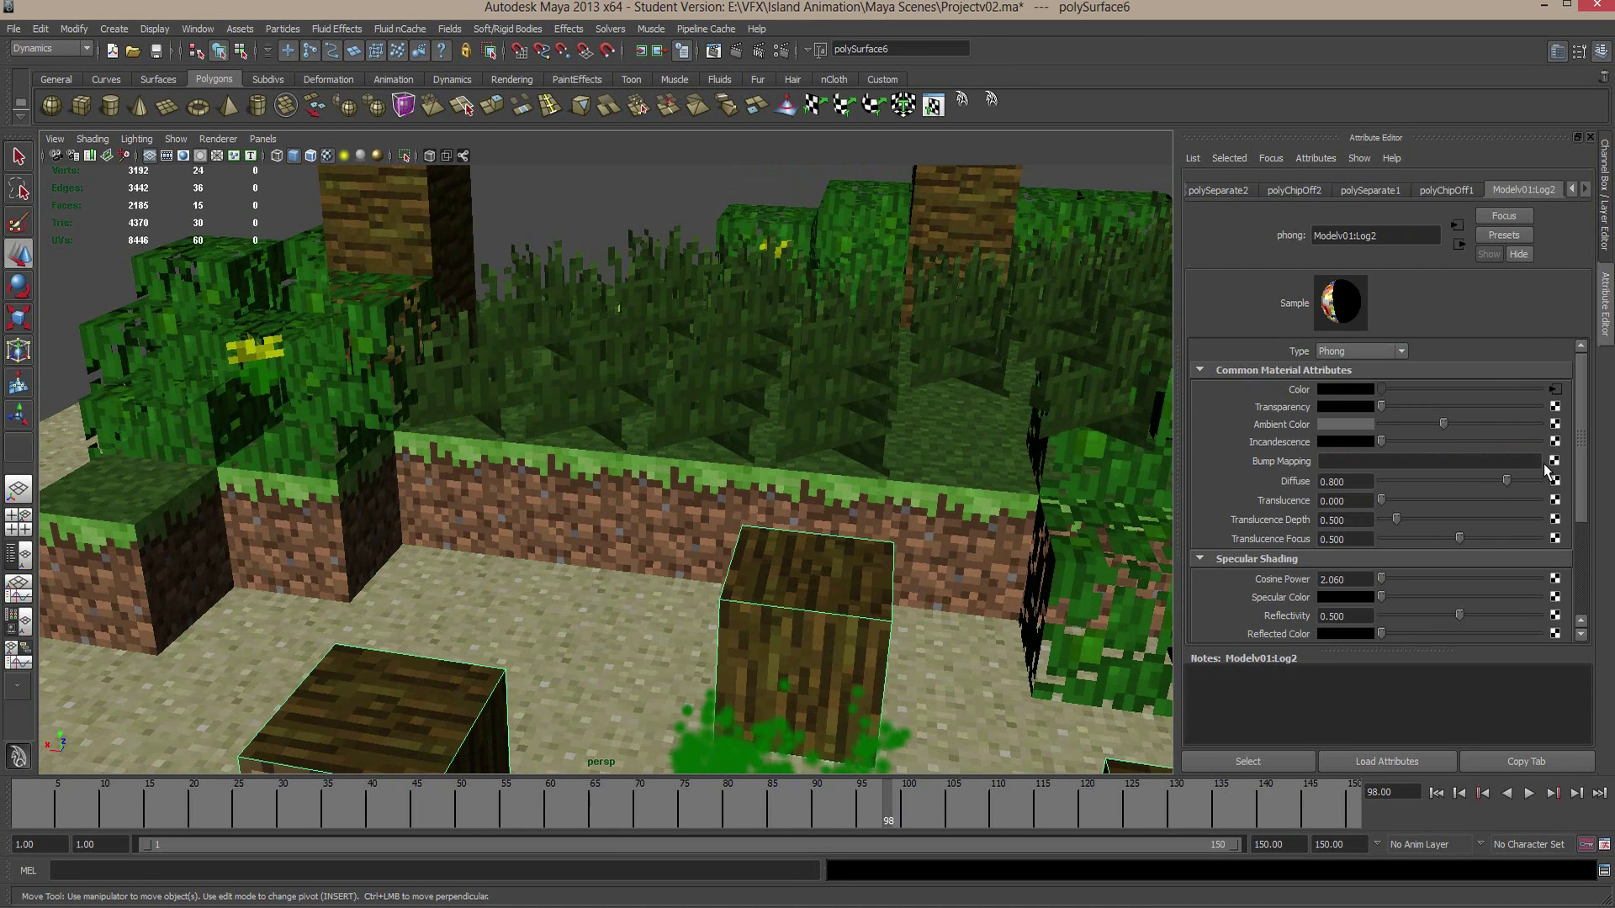
left_click(1556, 389)
left_click(1363, 371)
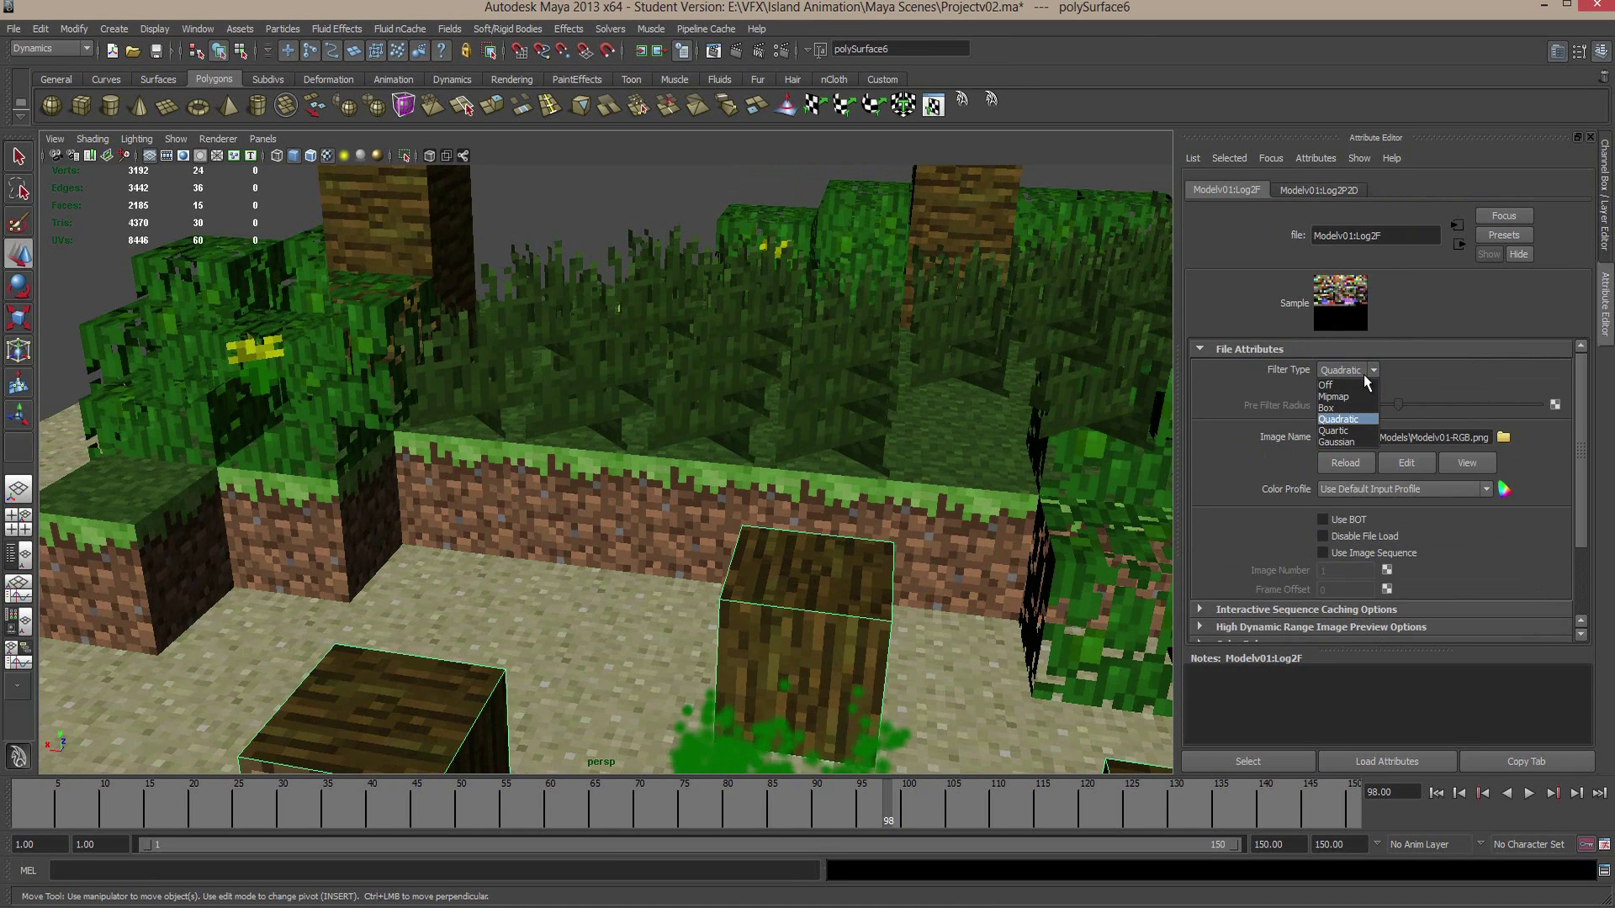
left_click(1324, 407)
Set the Wooden_Slab2F texture's Filter Type to Off
left_click_drag(1010, 437, 757, 438, "alt")
left_click(707, 601)
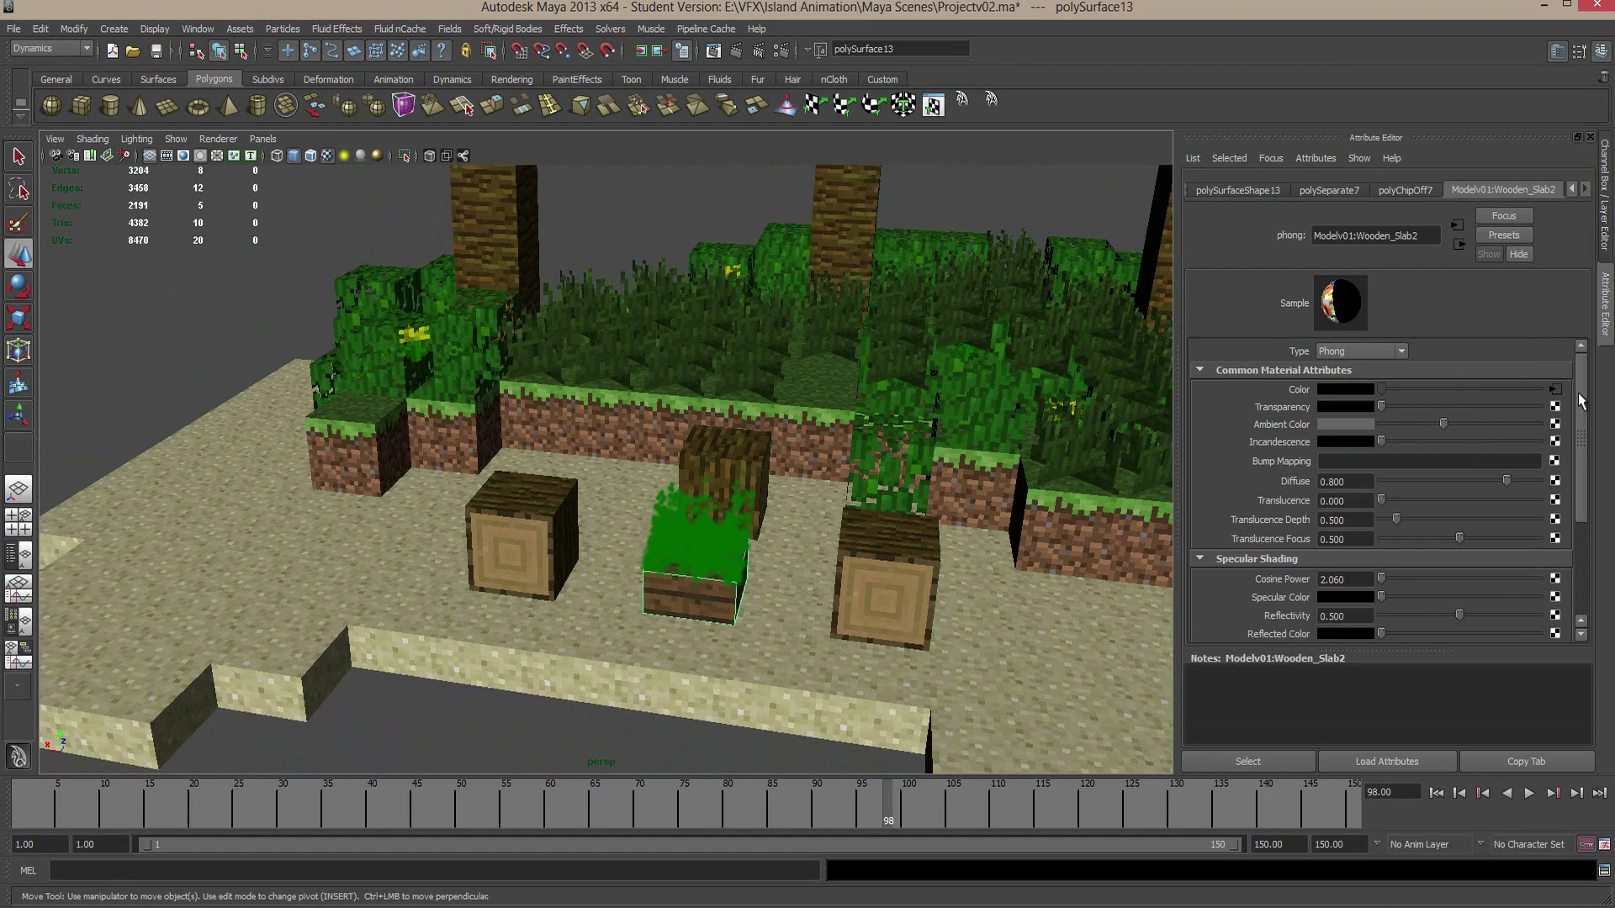
left_click(1555, 390)
left_click(1362, 371)
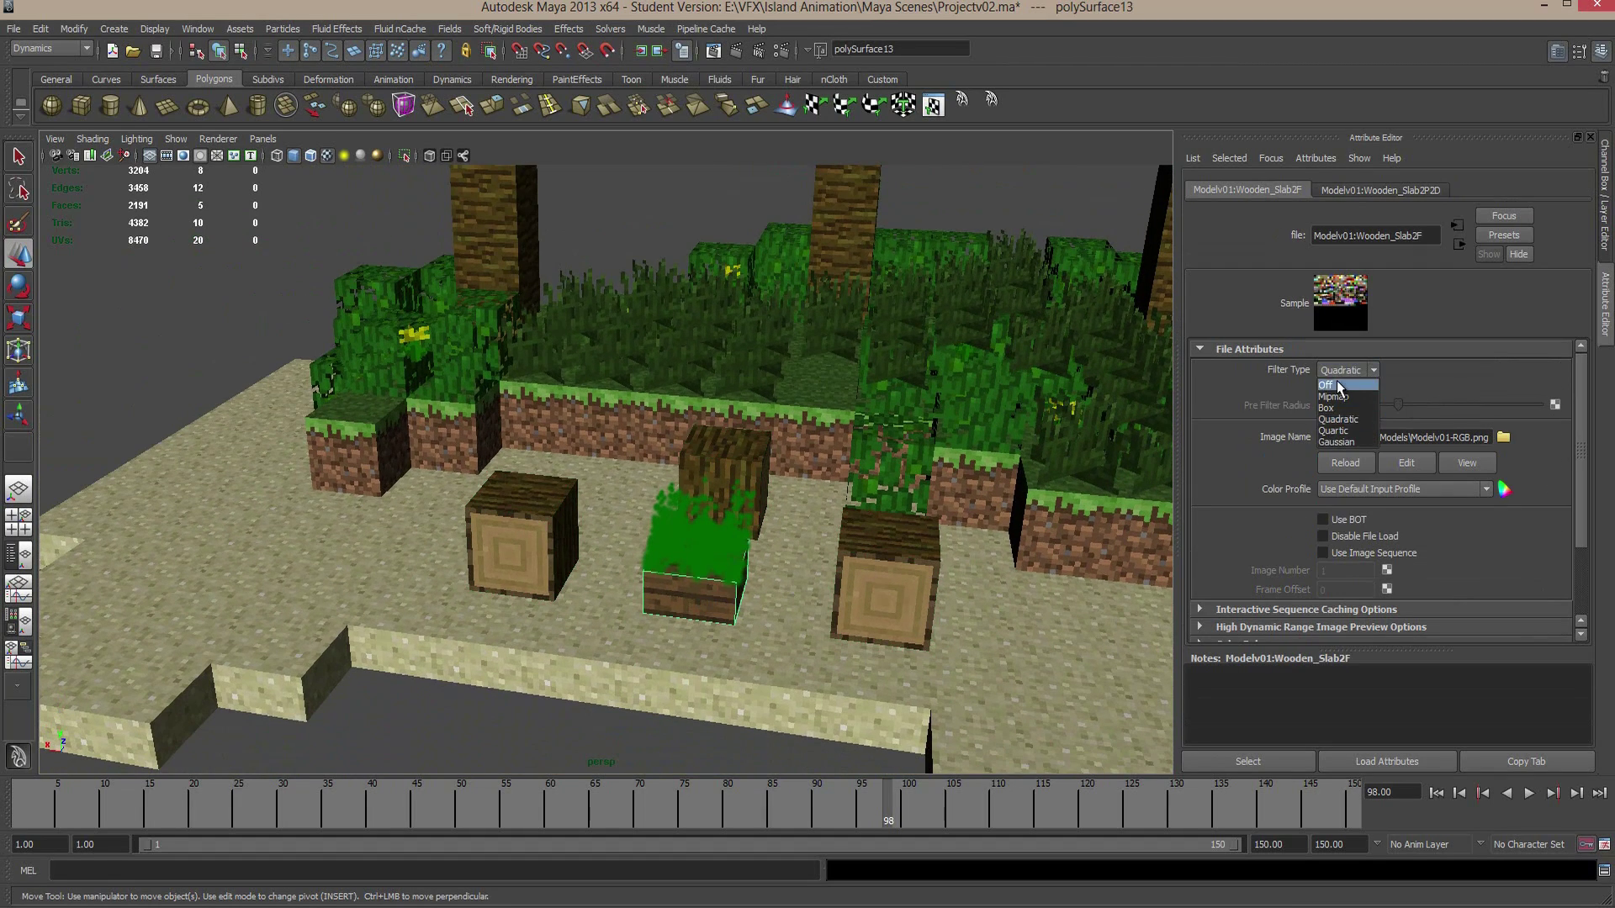
left_click(1339, 386)
scroll(883, 438, "down", 5)
left_click_drag(883, 437, 704, 542, "alt")
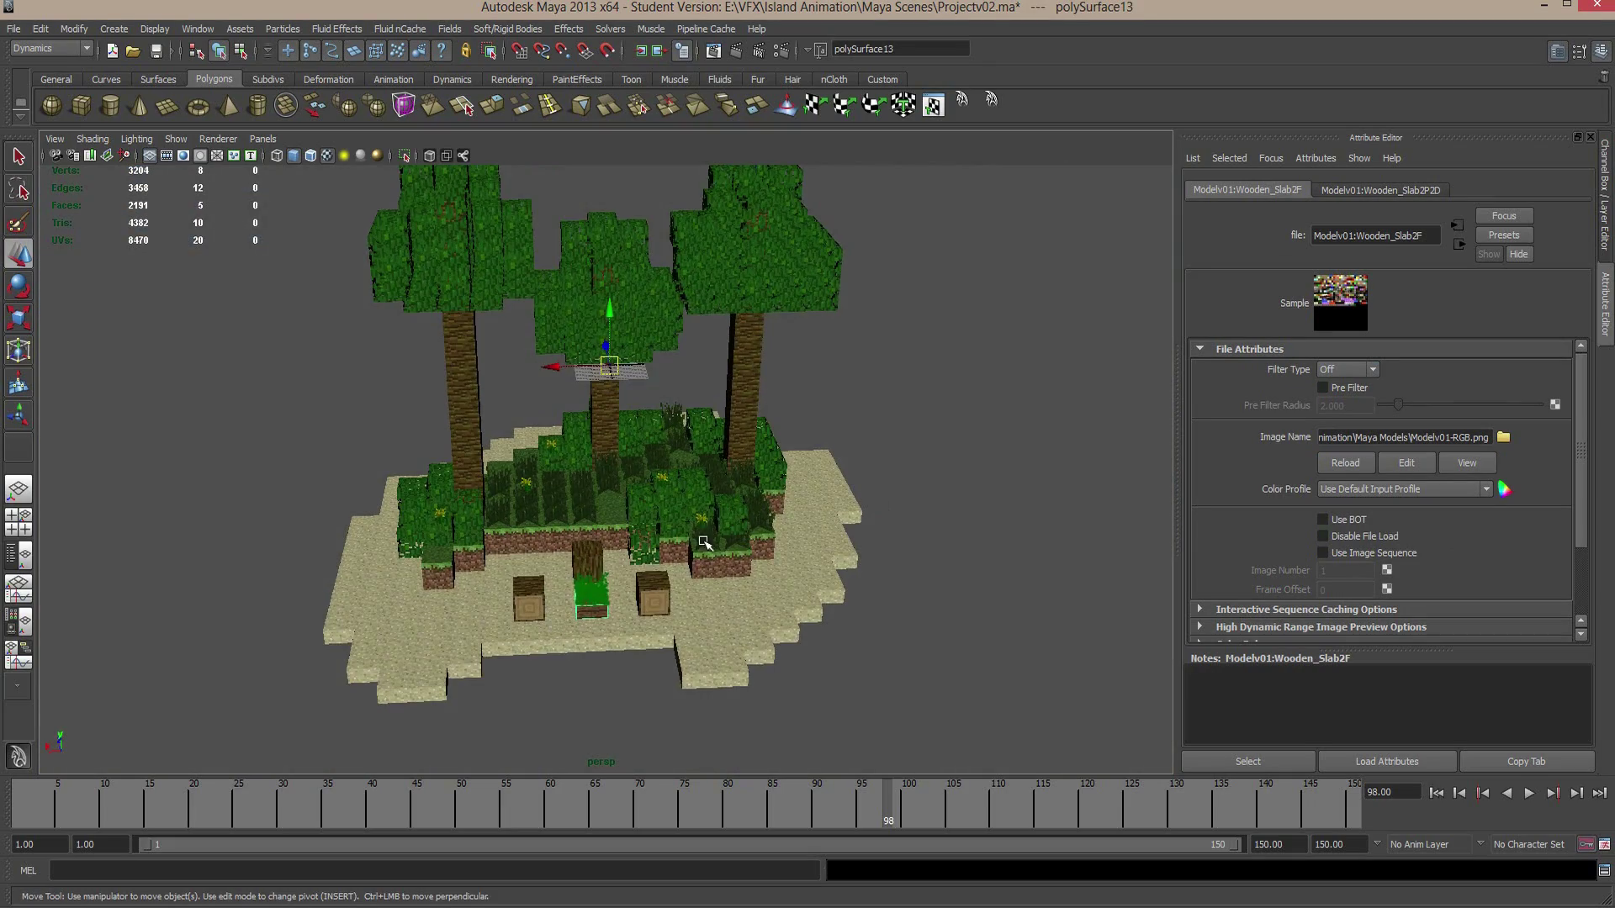
scroll(704, 543, "up", 10)
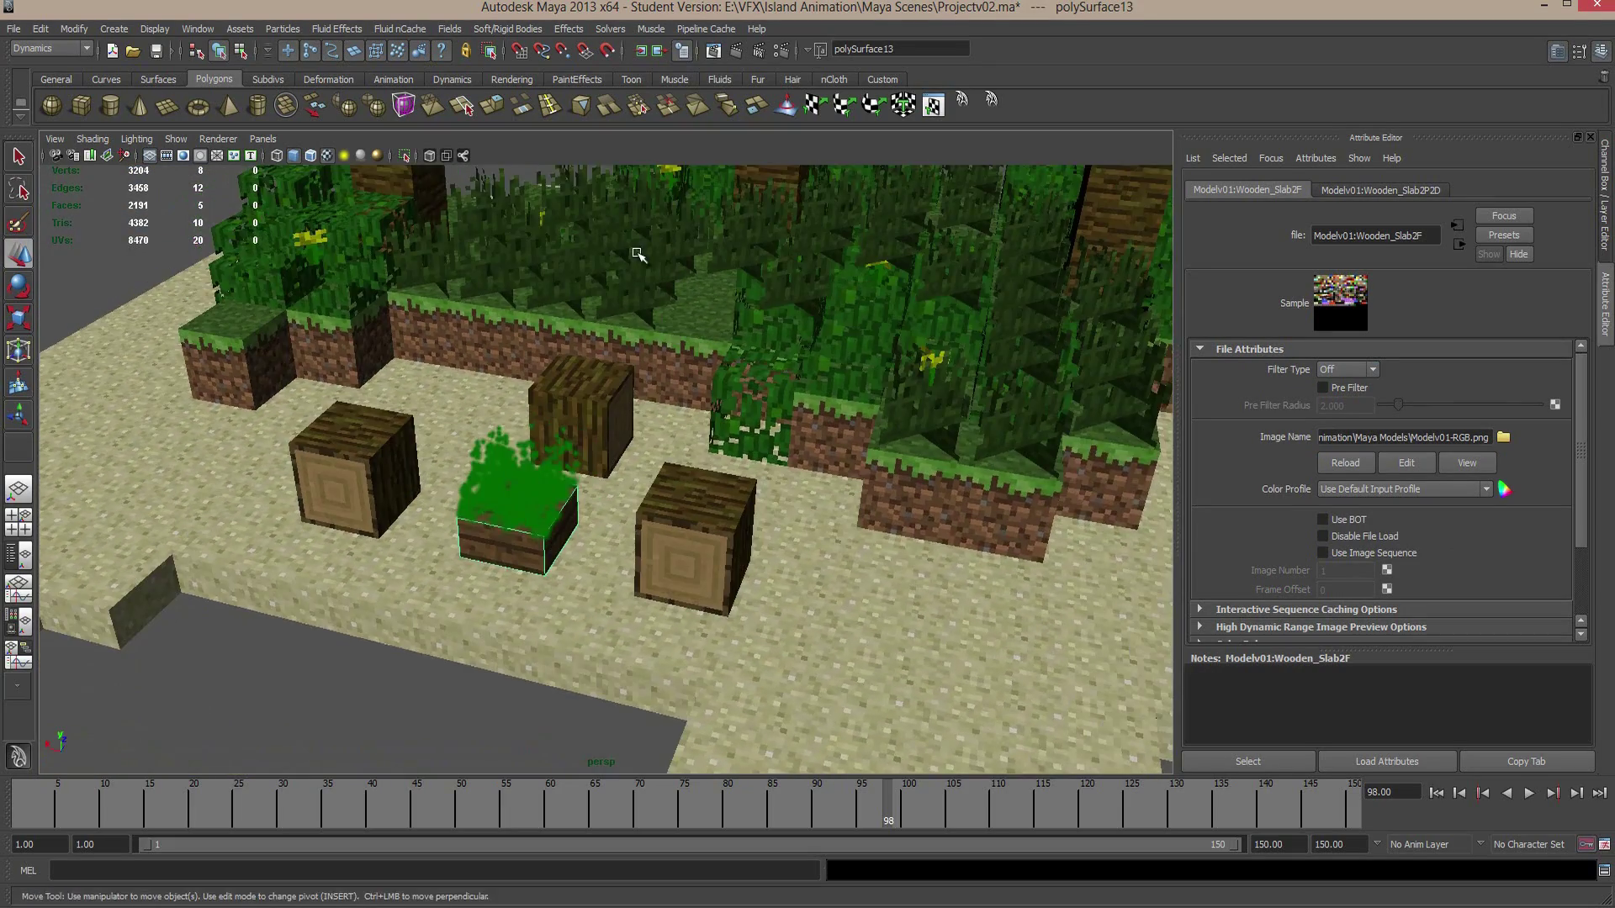
middle_click_drag(637, 254, 636, 440, "alt")
scroll(666, 390, "down", 5)
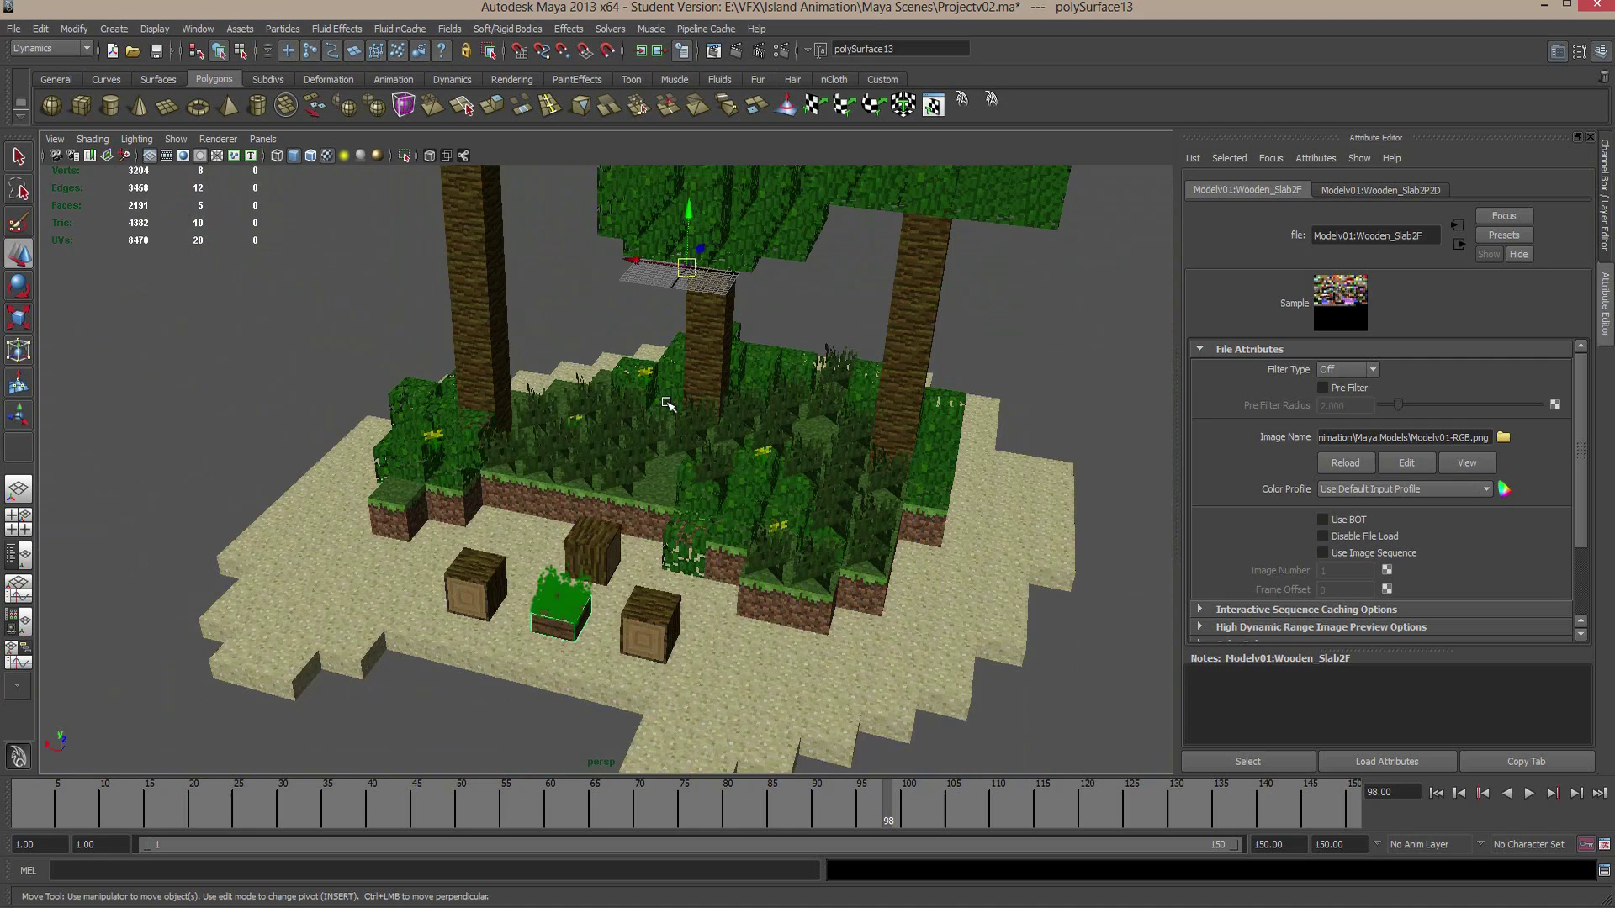
scroll(667, 390, "up", 7)
Frame the log blocks and set their material's Ambient Color to black
left_click(688, 454)
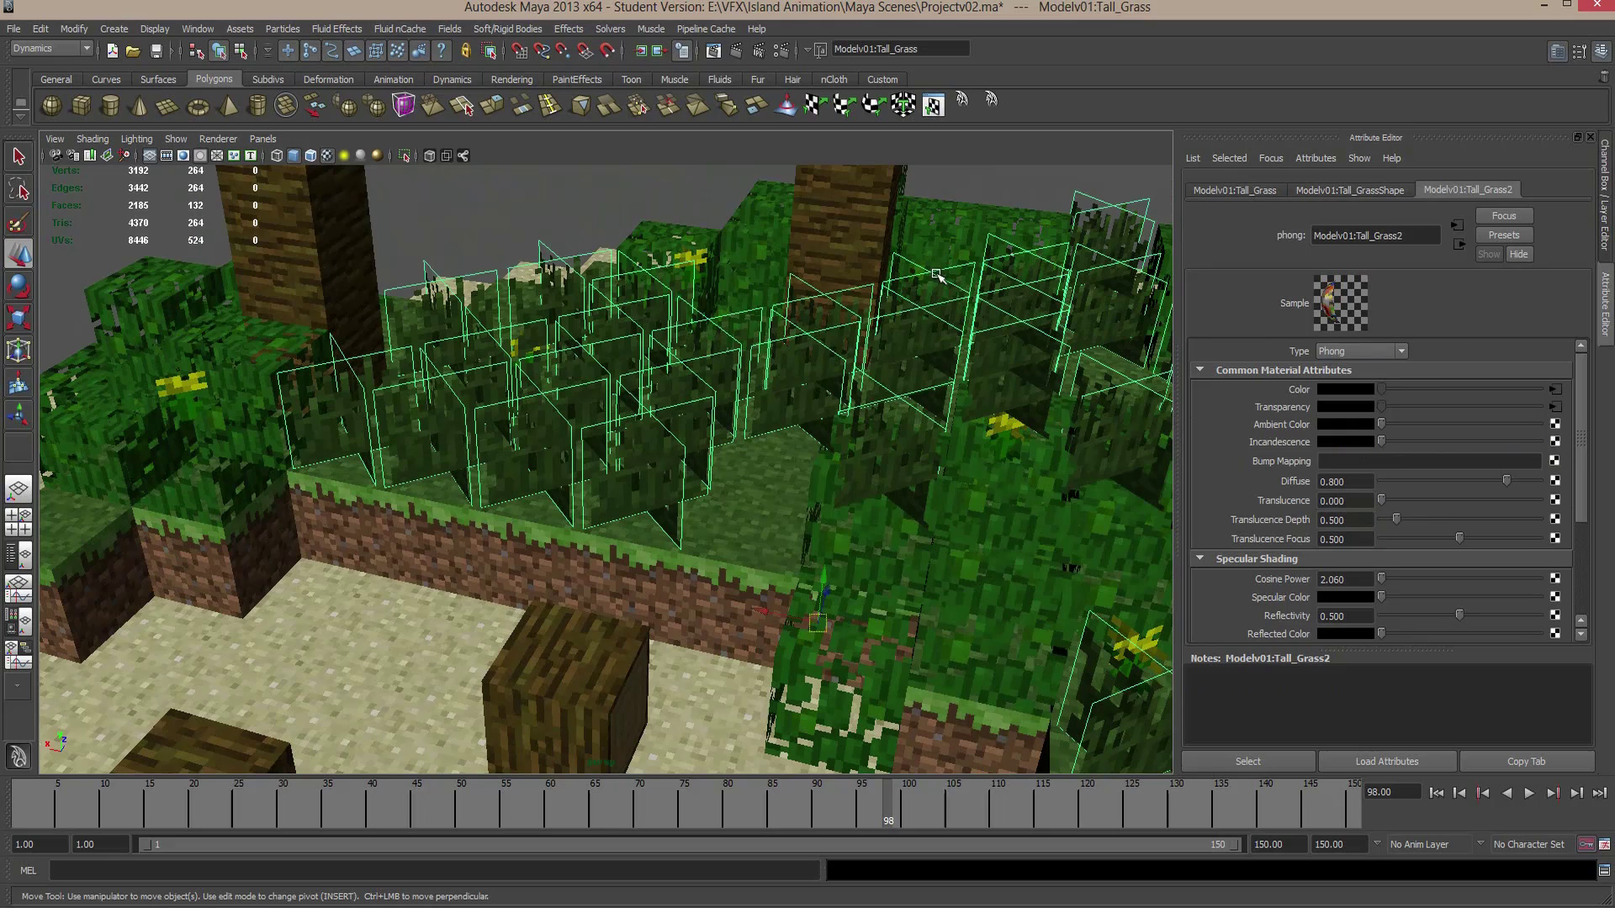
left_click(558, 654)
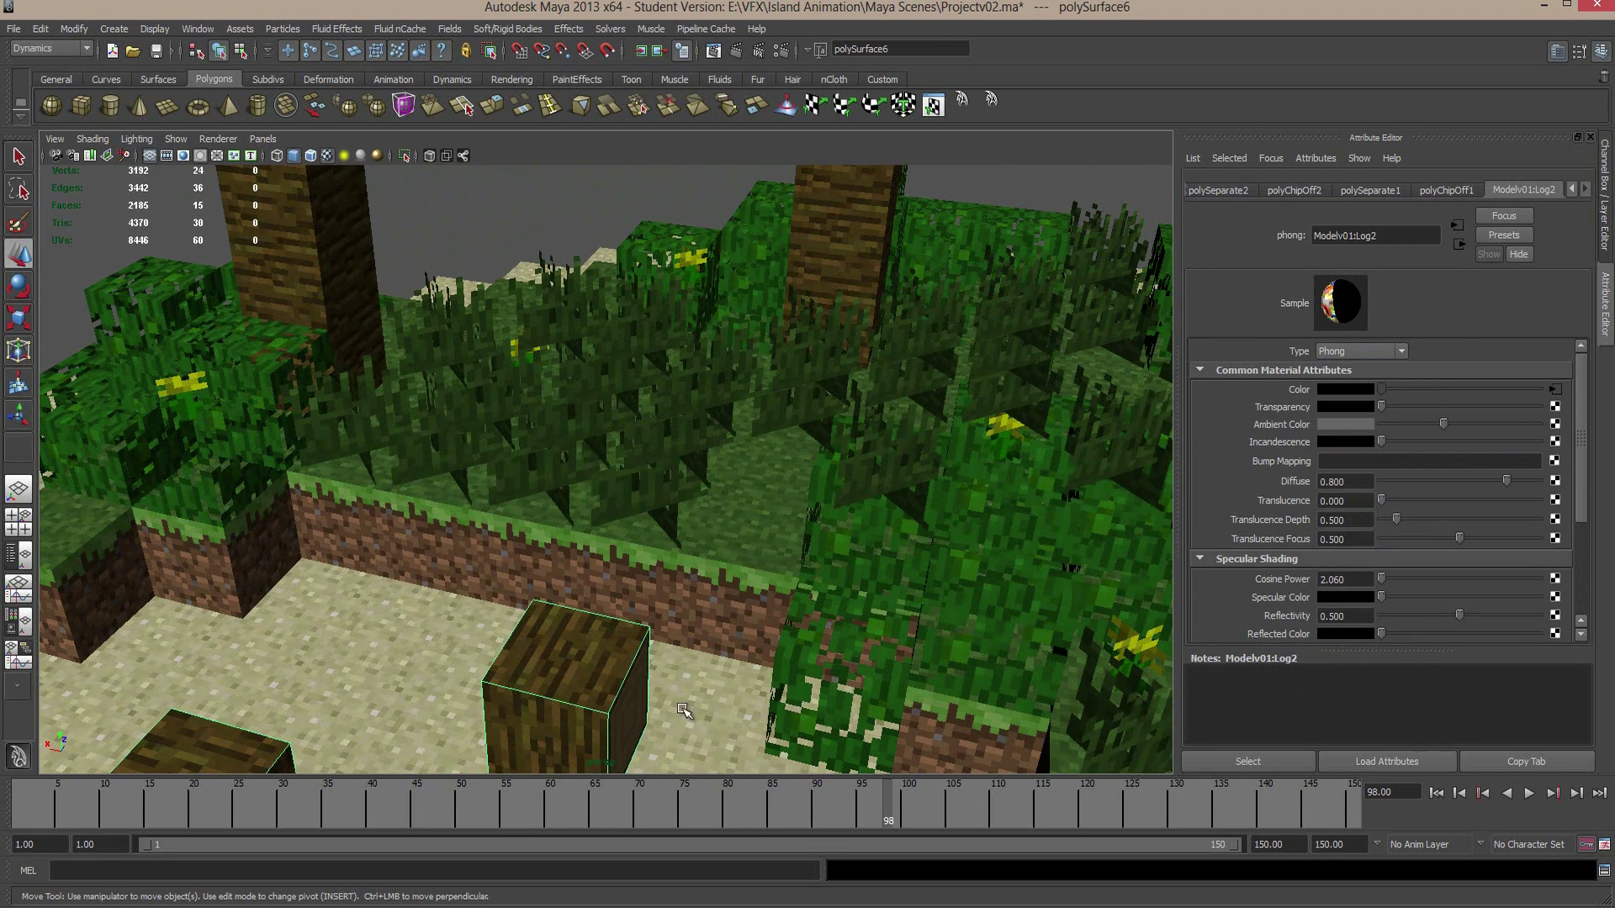
key("f")
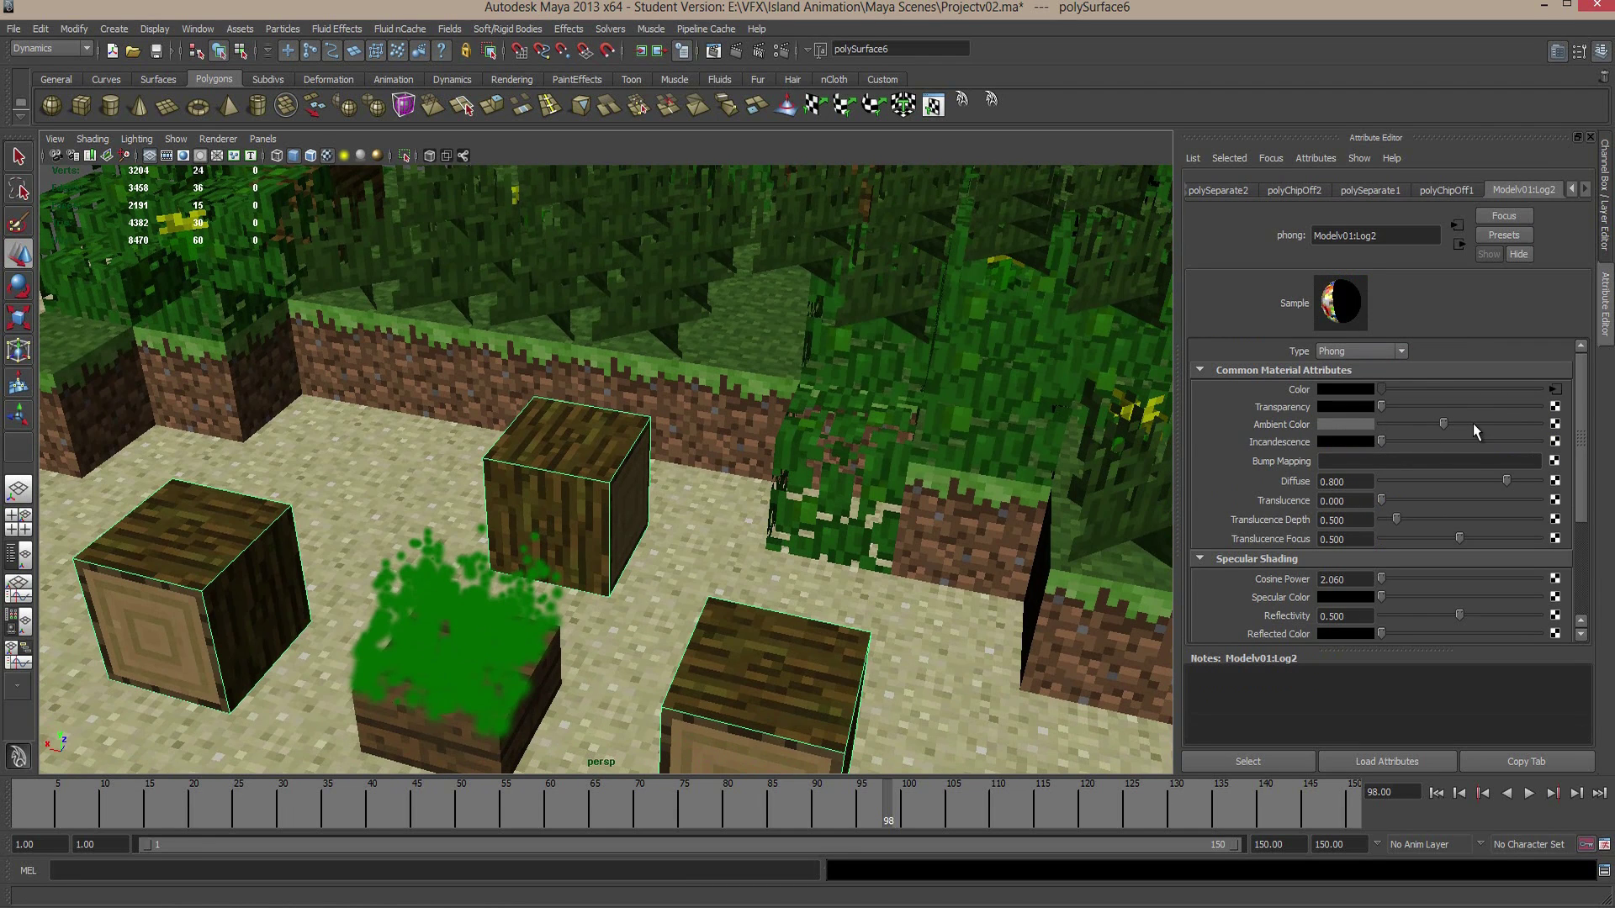
left_click_drag(1443, 421, 1364, 421)
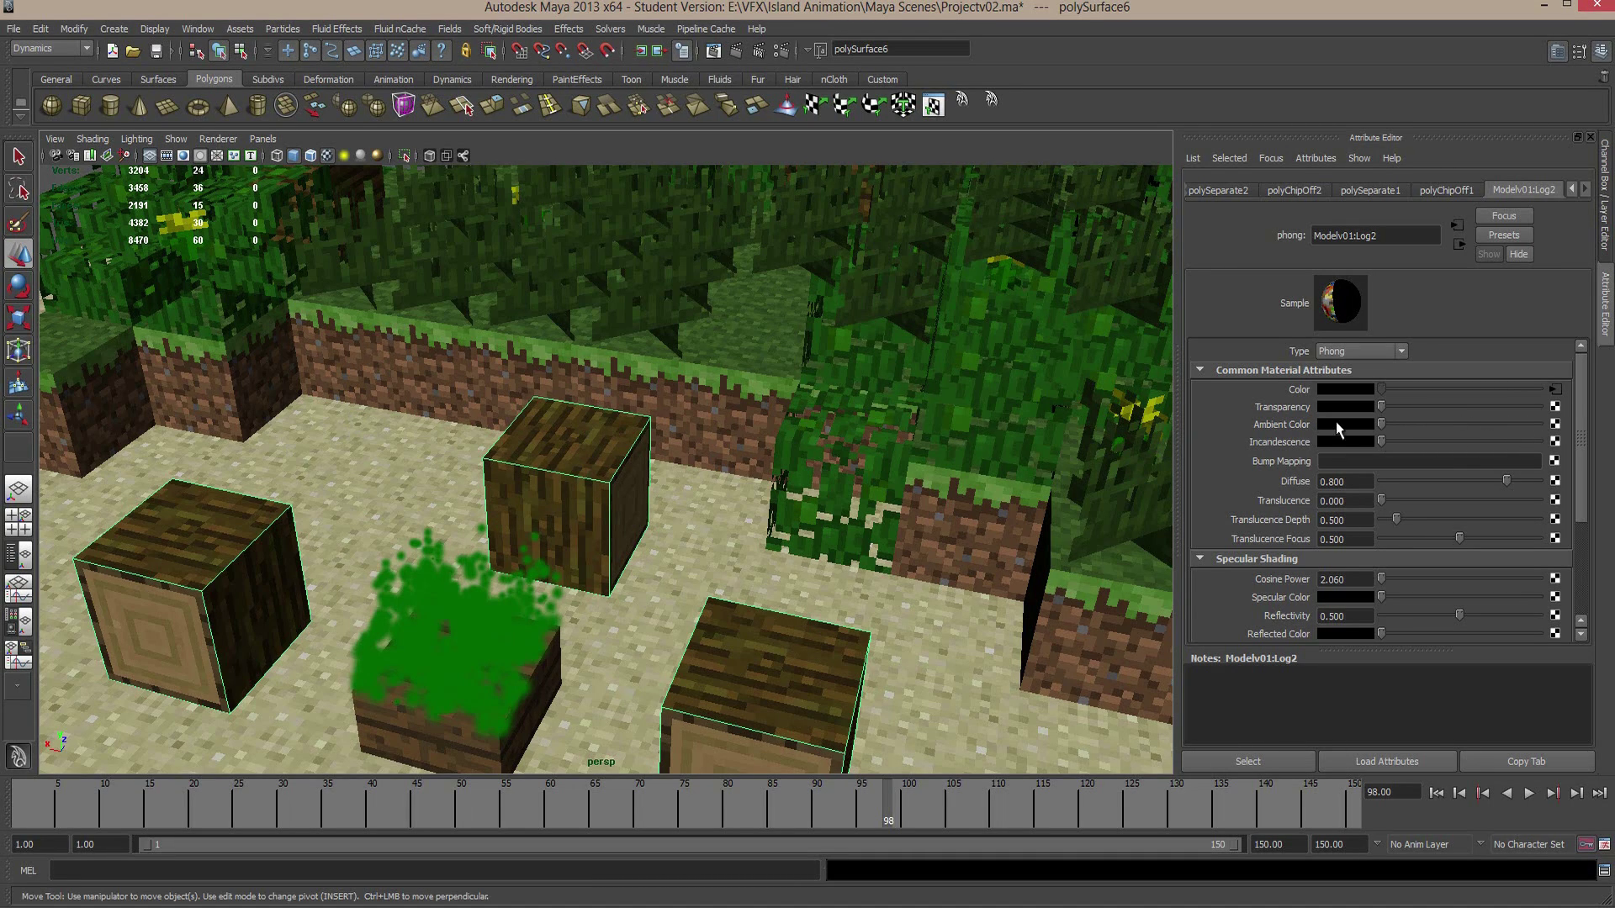
left_click_drag(1384, 433, 1350, 428)
Set the Ambient Color of the wooden slab and leaf materials to black
left_click(655, 619)
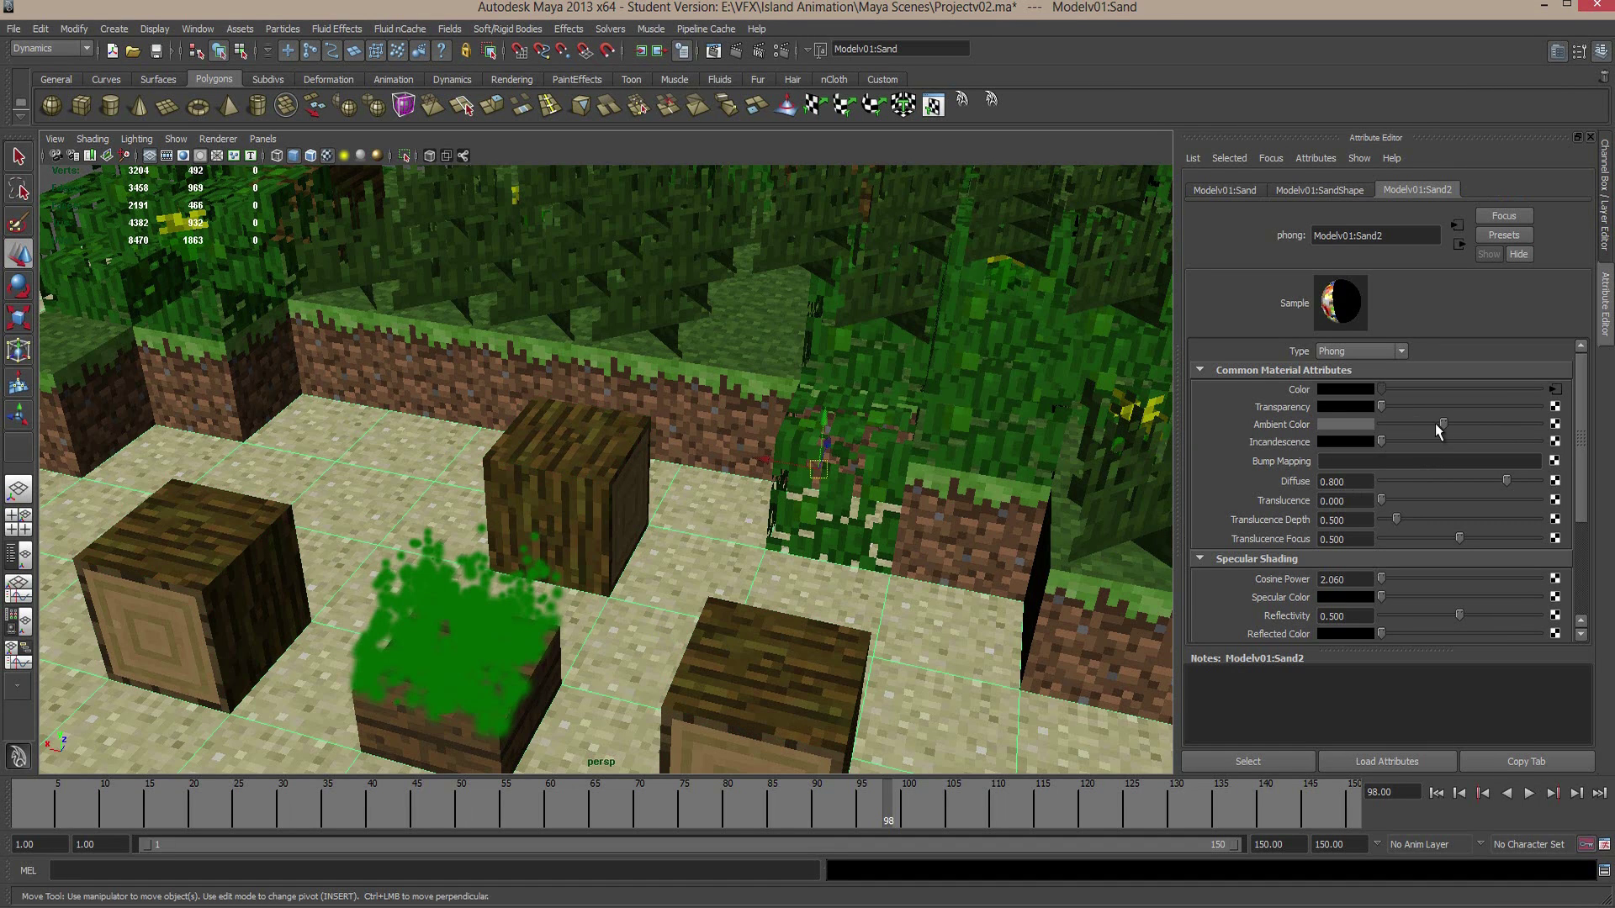
left_click(430, 753)
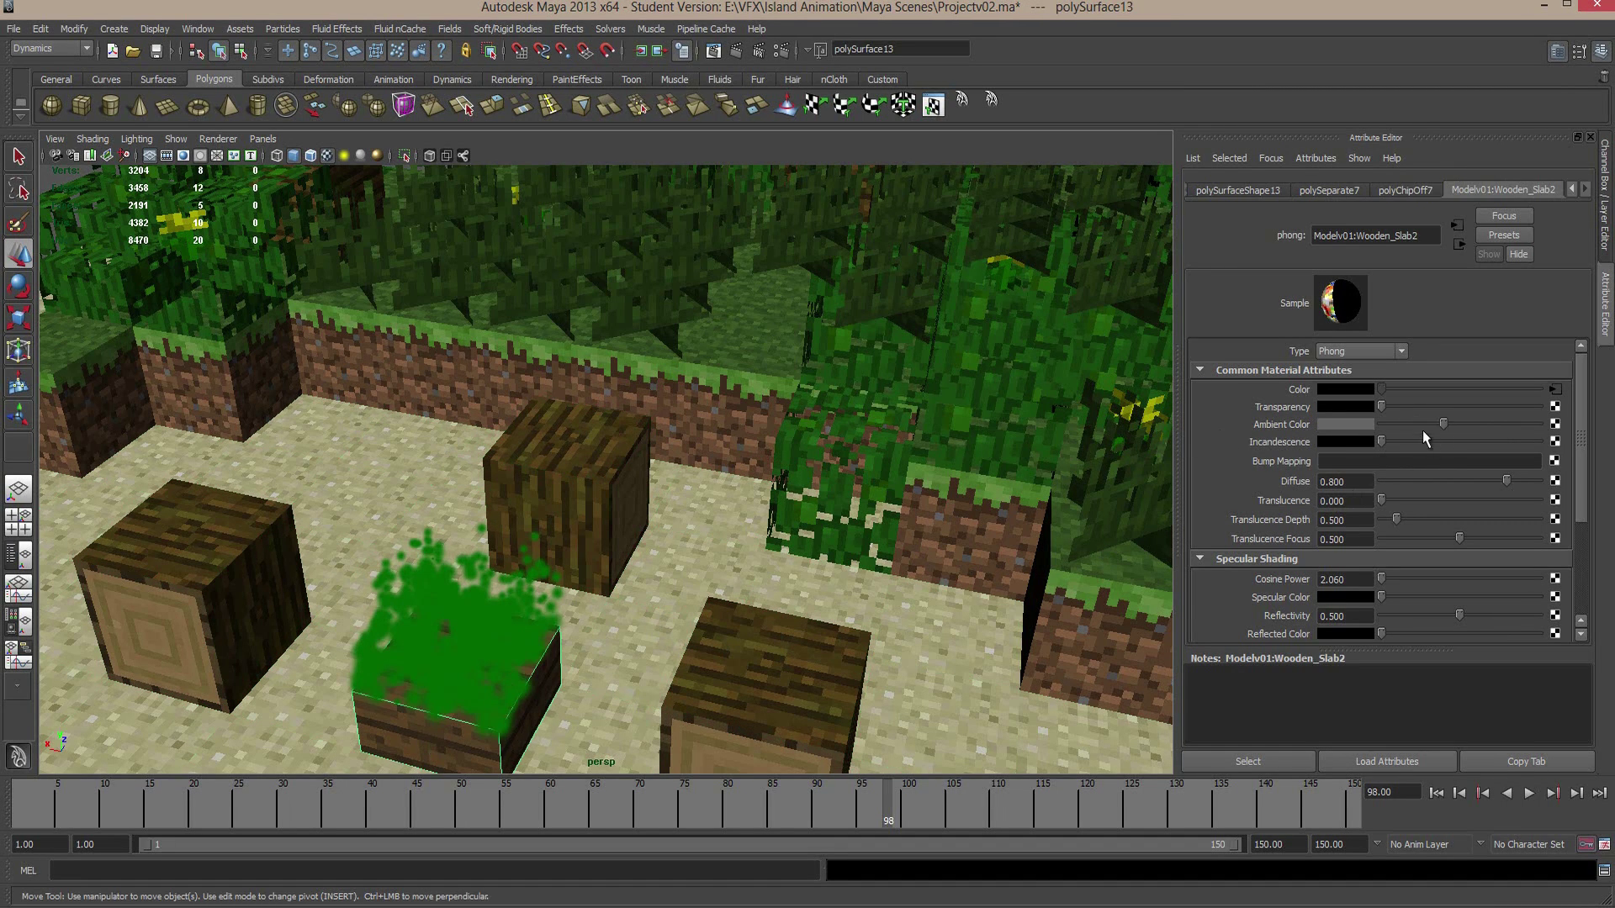
left_click_drag(1446, 422, 1381, 424)
left_click_drag(1073, 437, 444, 326, "alt")
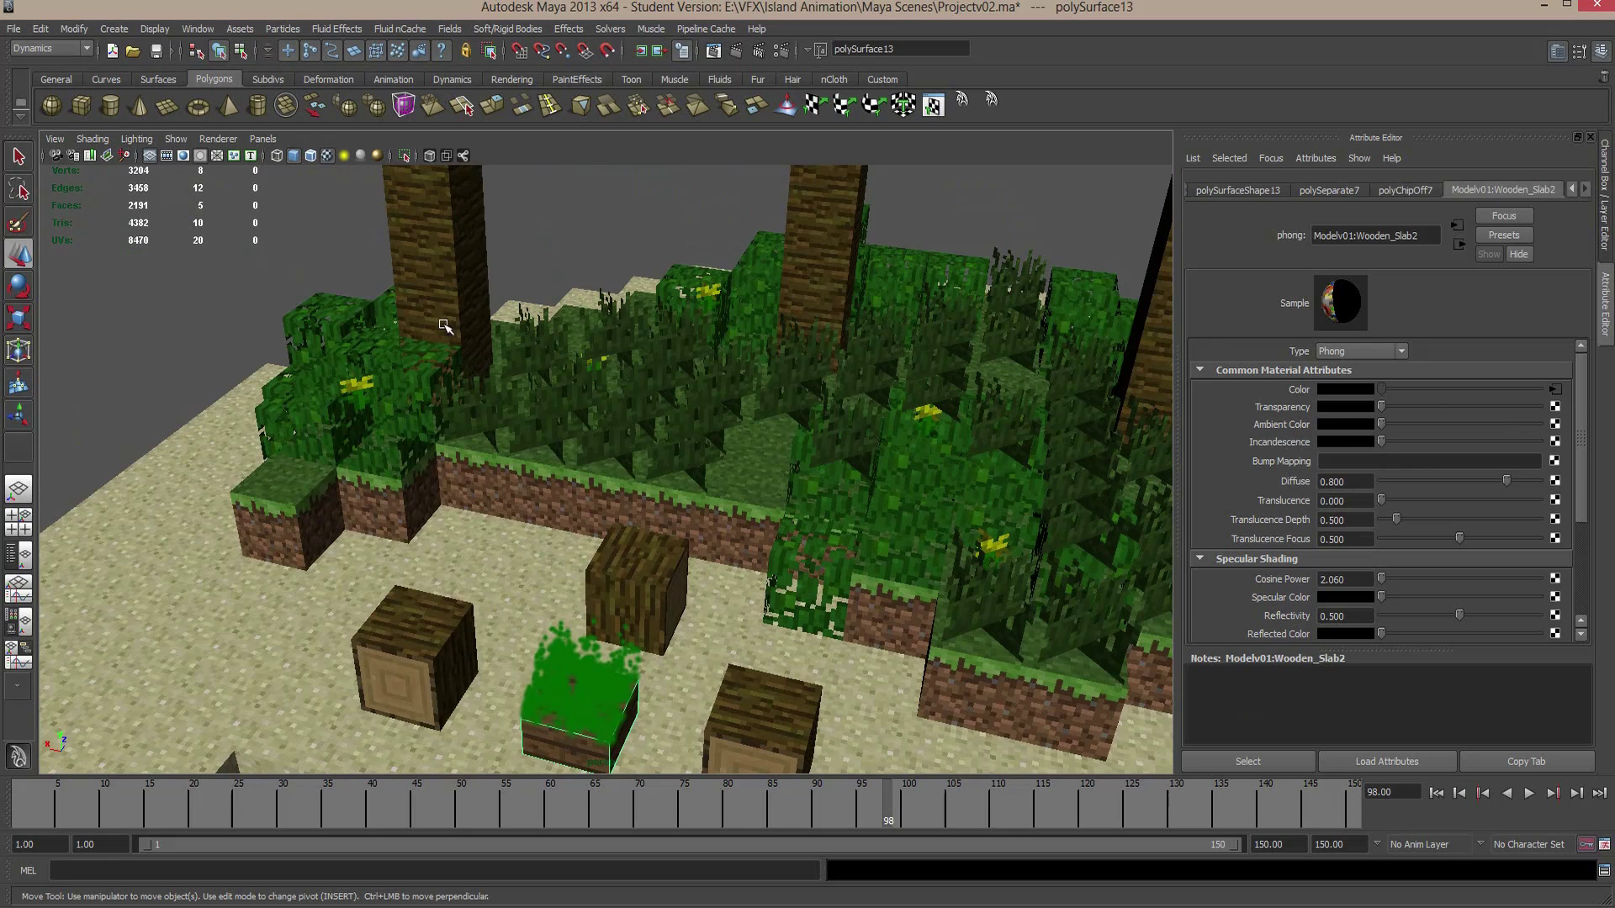
left_click(444, 326)
left_click(370, 425)
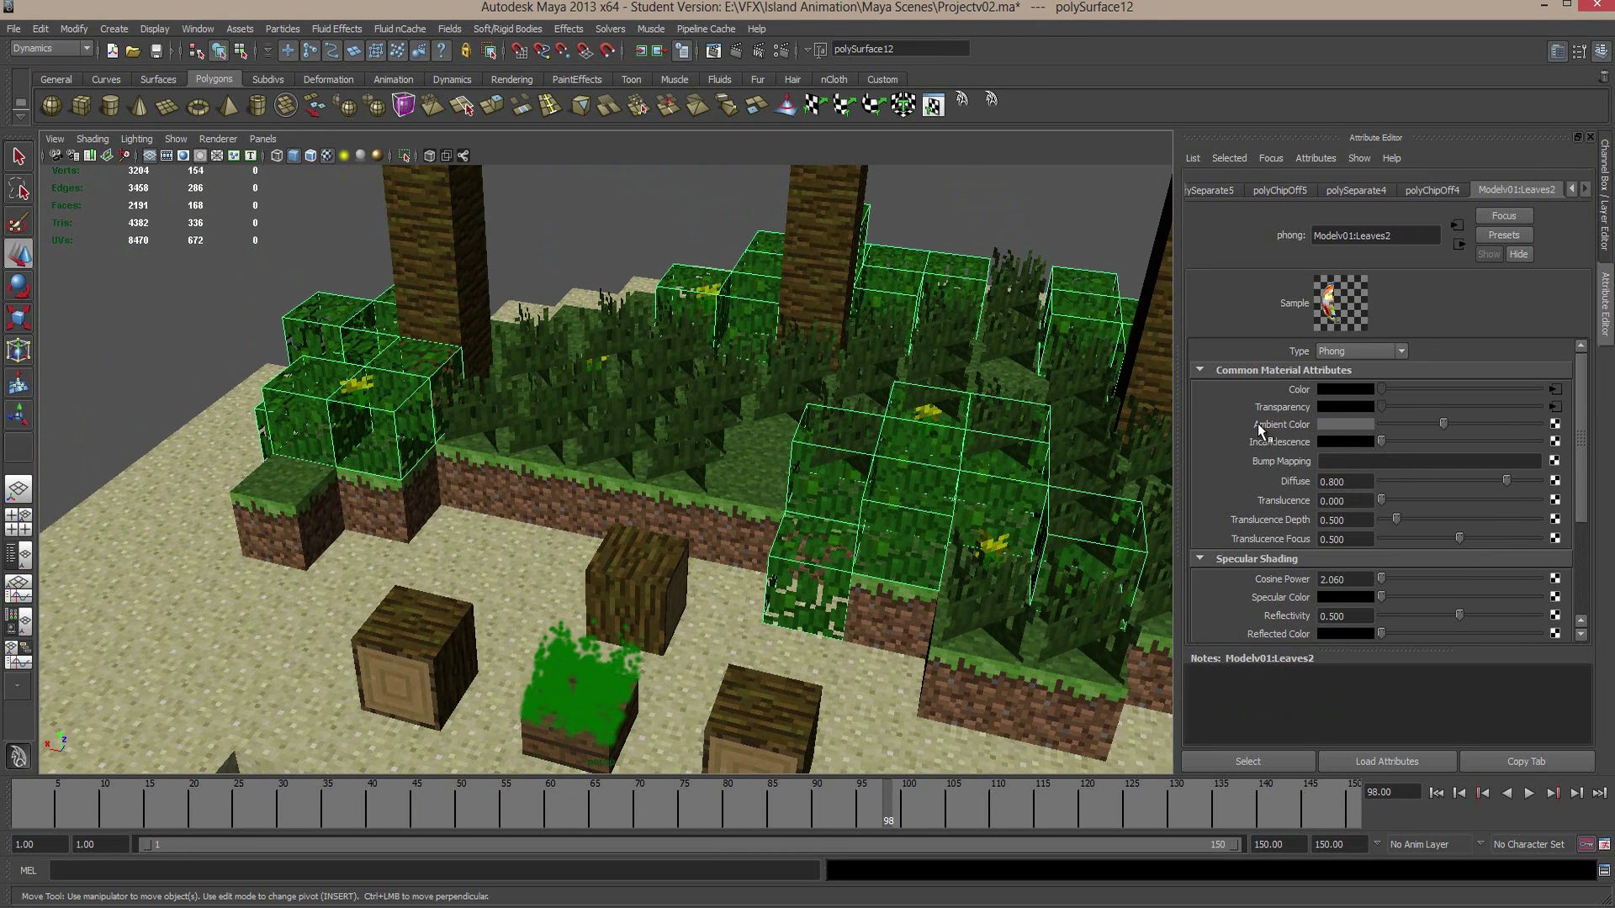
left_click_drag(1445, 423, 1384, 423)
Set the ground grass material's Ambient Color to black
left_click(575, 433)
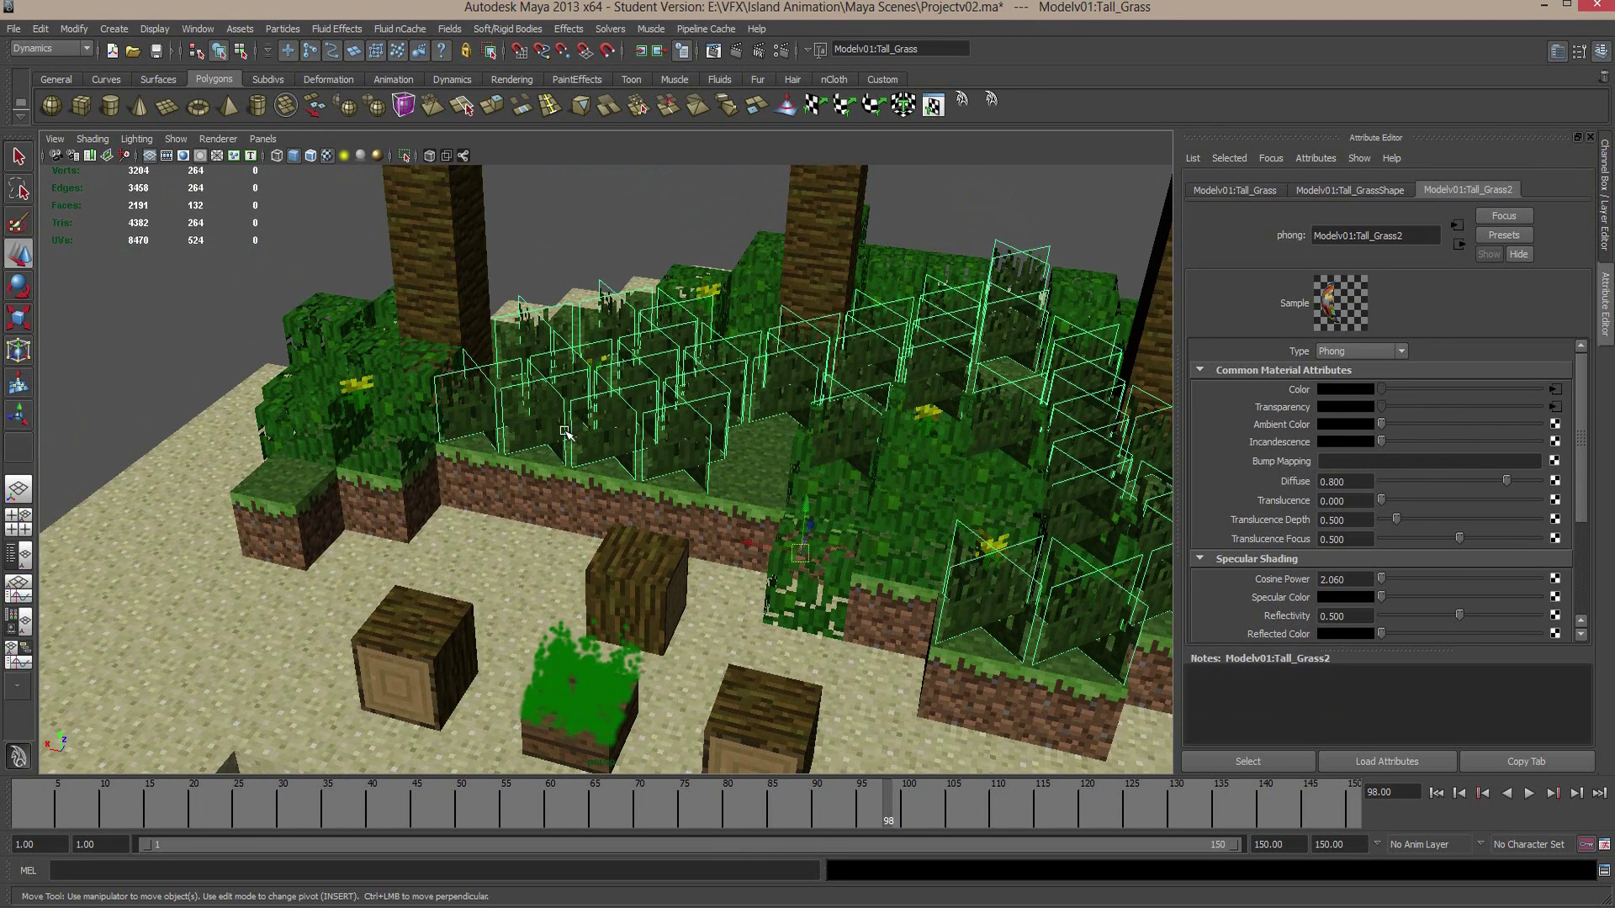
left_click(275, 501)
left_click_drag(1443, 424, 1291, 417)
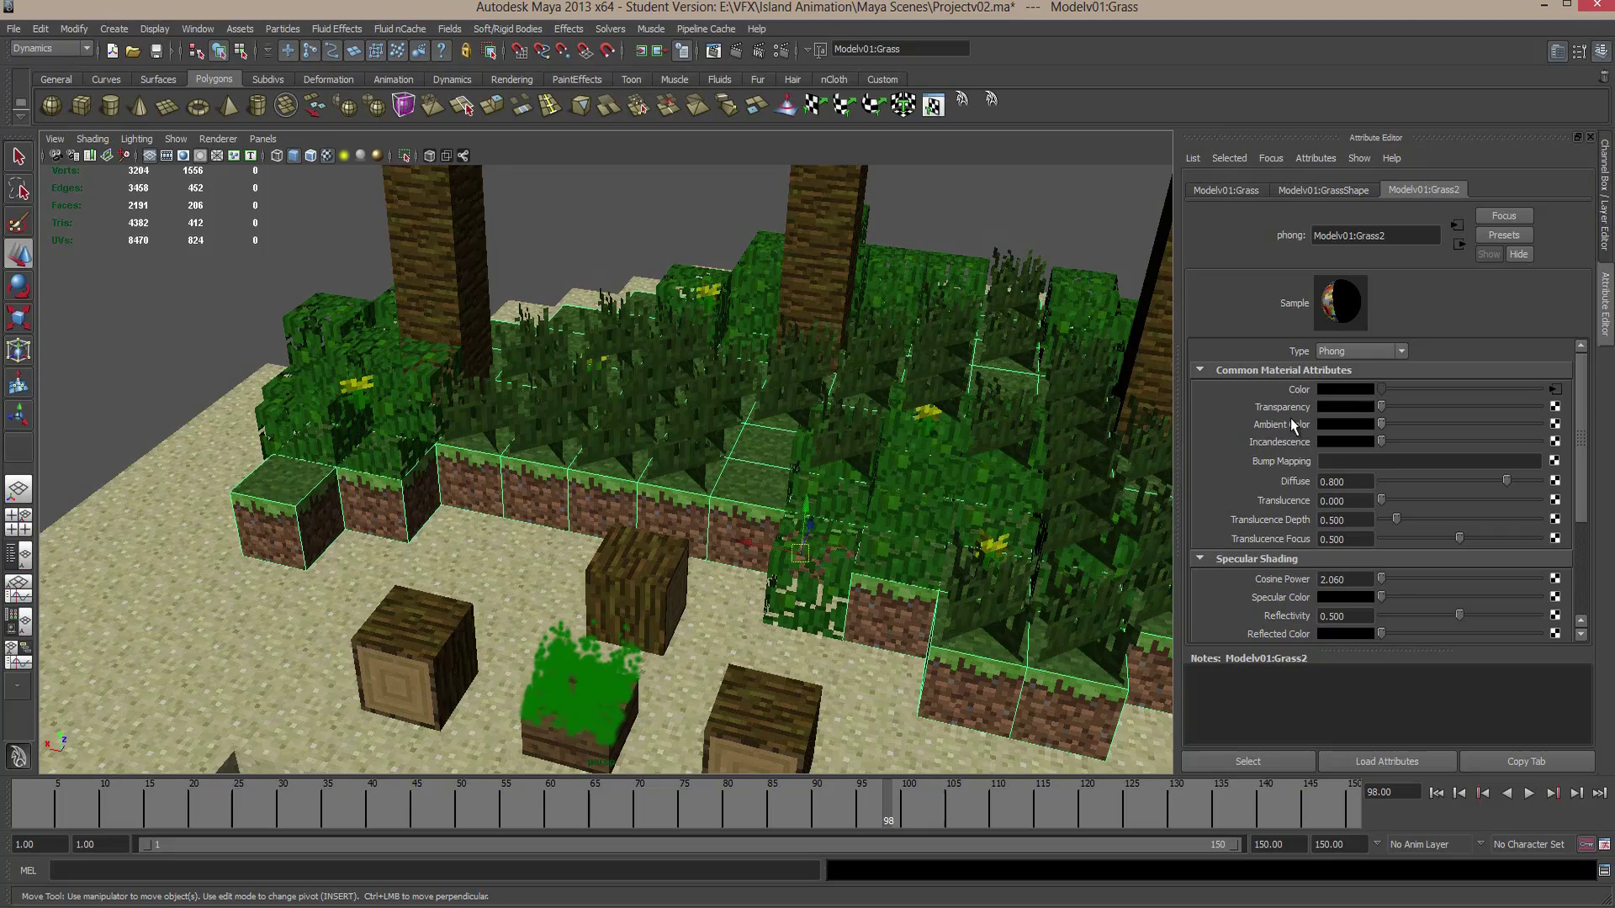
scroll(735, 436, "down", 6)
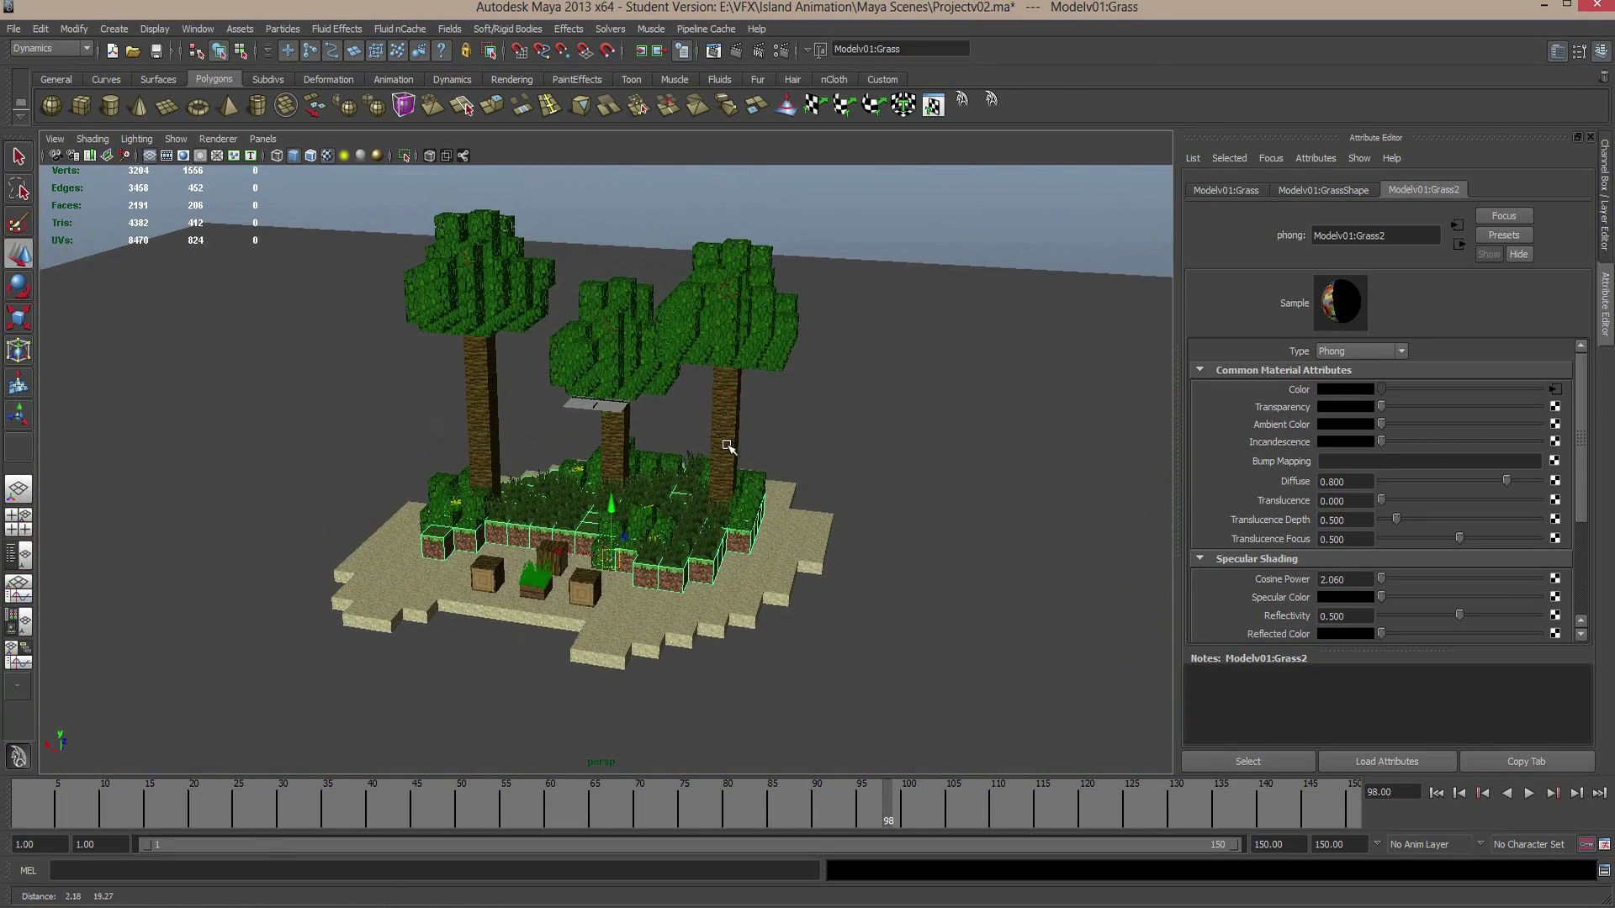
Frame the island and render the current frame with Maya Software
left_click_drag(740, 429, 719, 442, "alt")
scroll(712, 447, "up", 4)
middle_click_drag(712, 447, 728, 476, "alt")
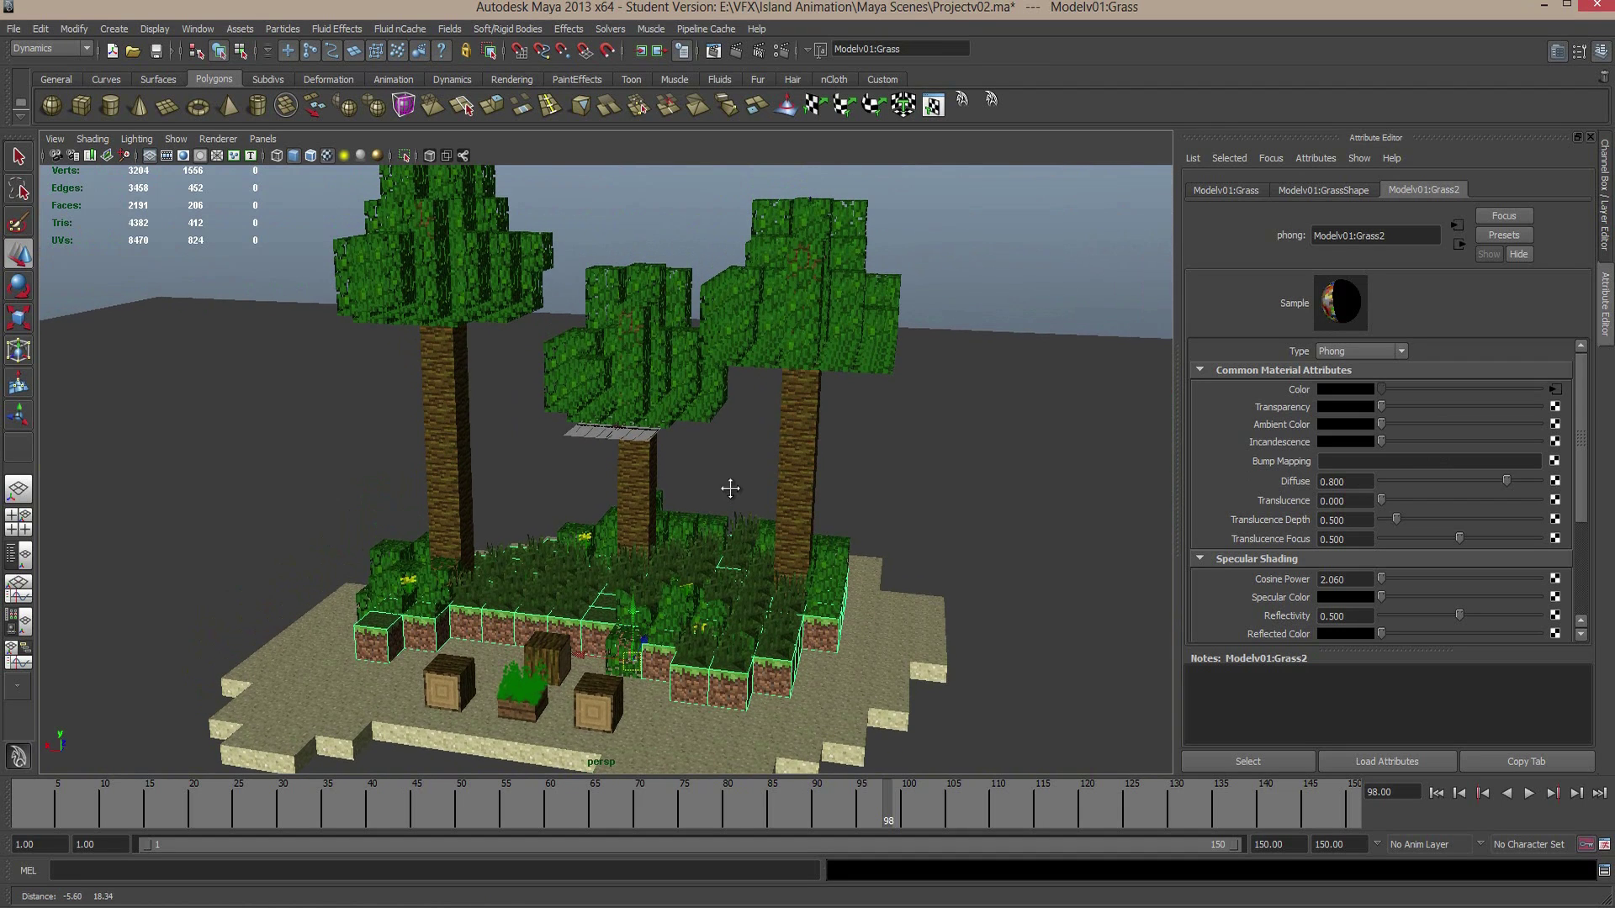
left_click(735, 52)
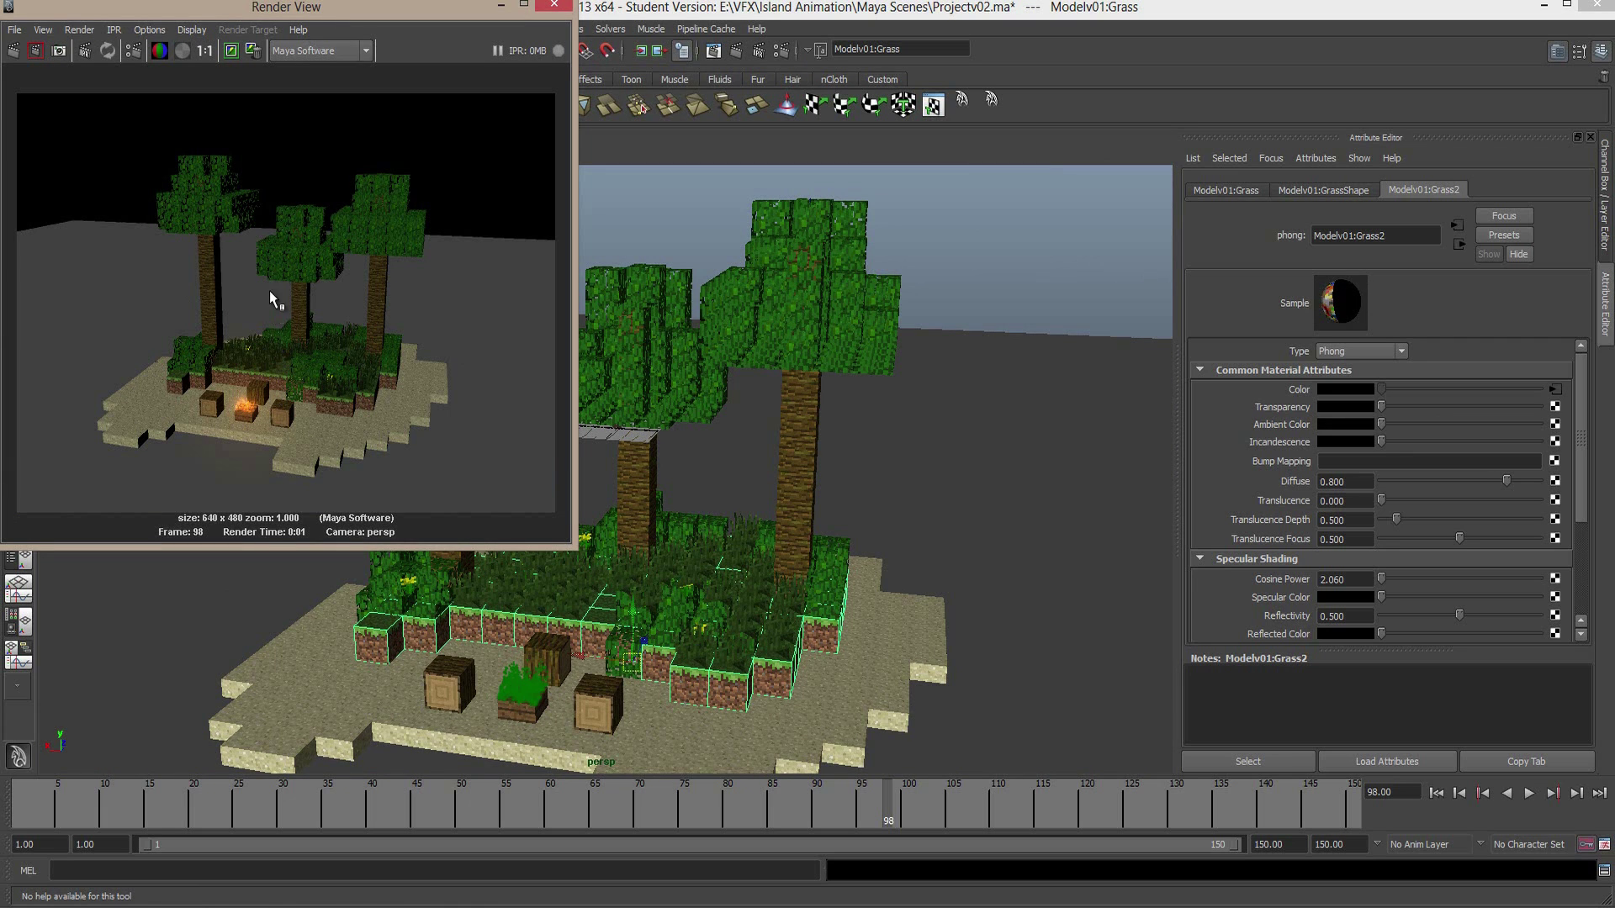
Switch the Render View renderer to mental ray and re-render the frame
left_click(304, 51)
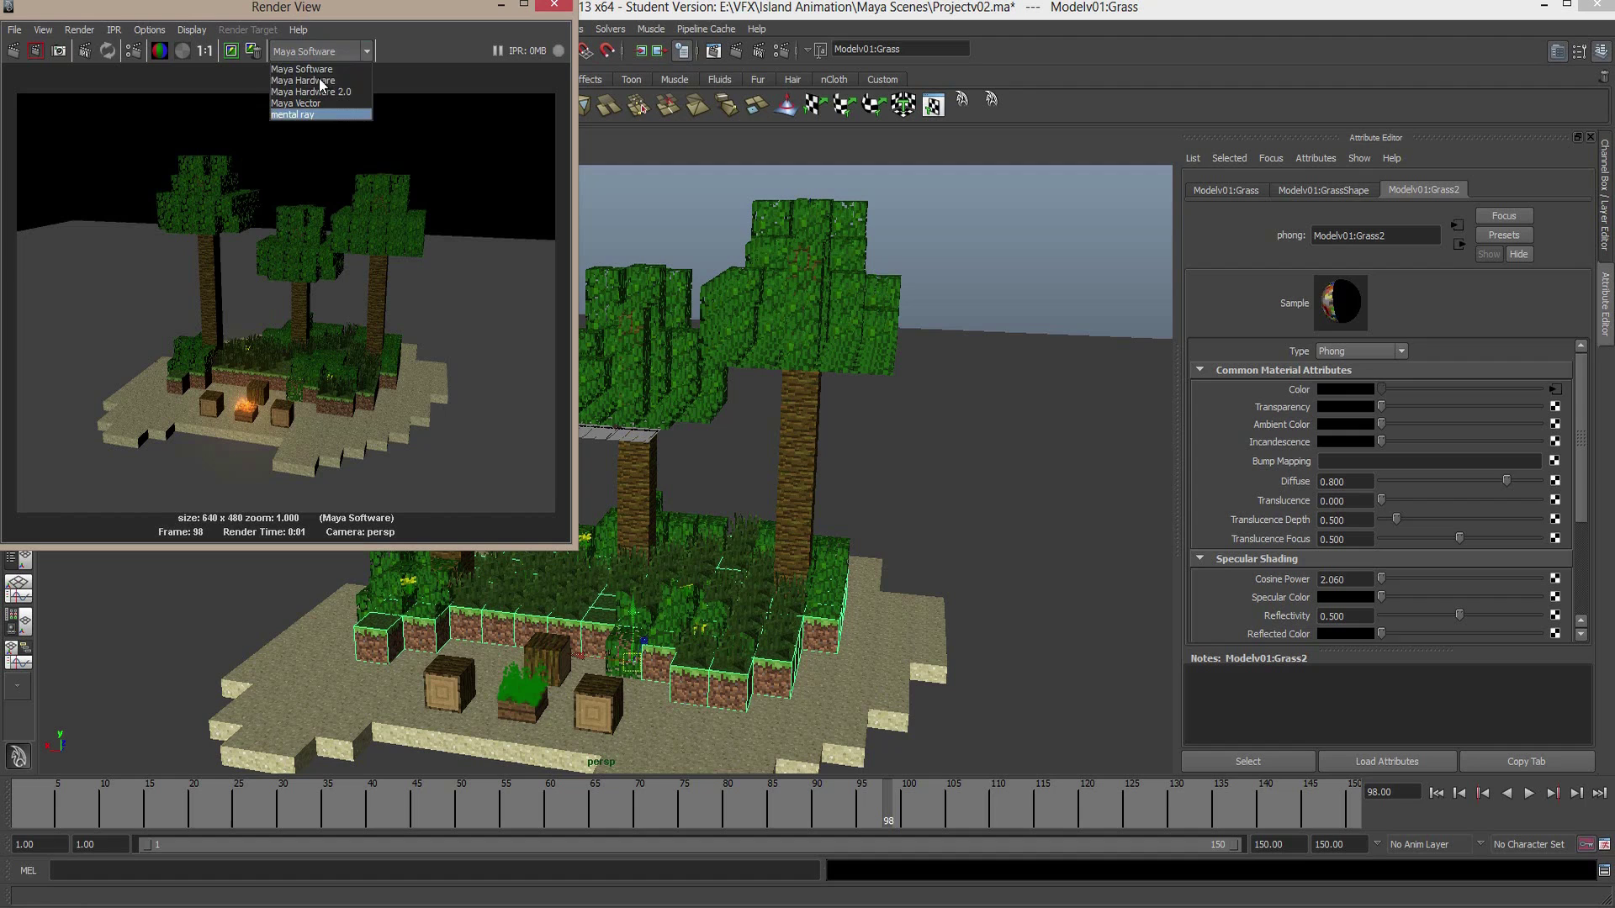
left_click(385, 46)
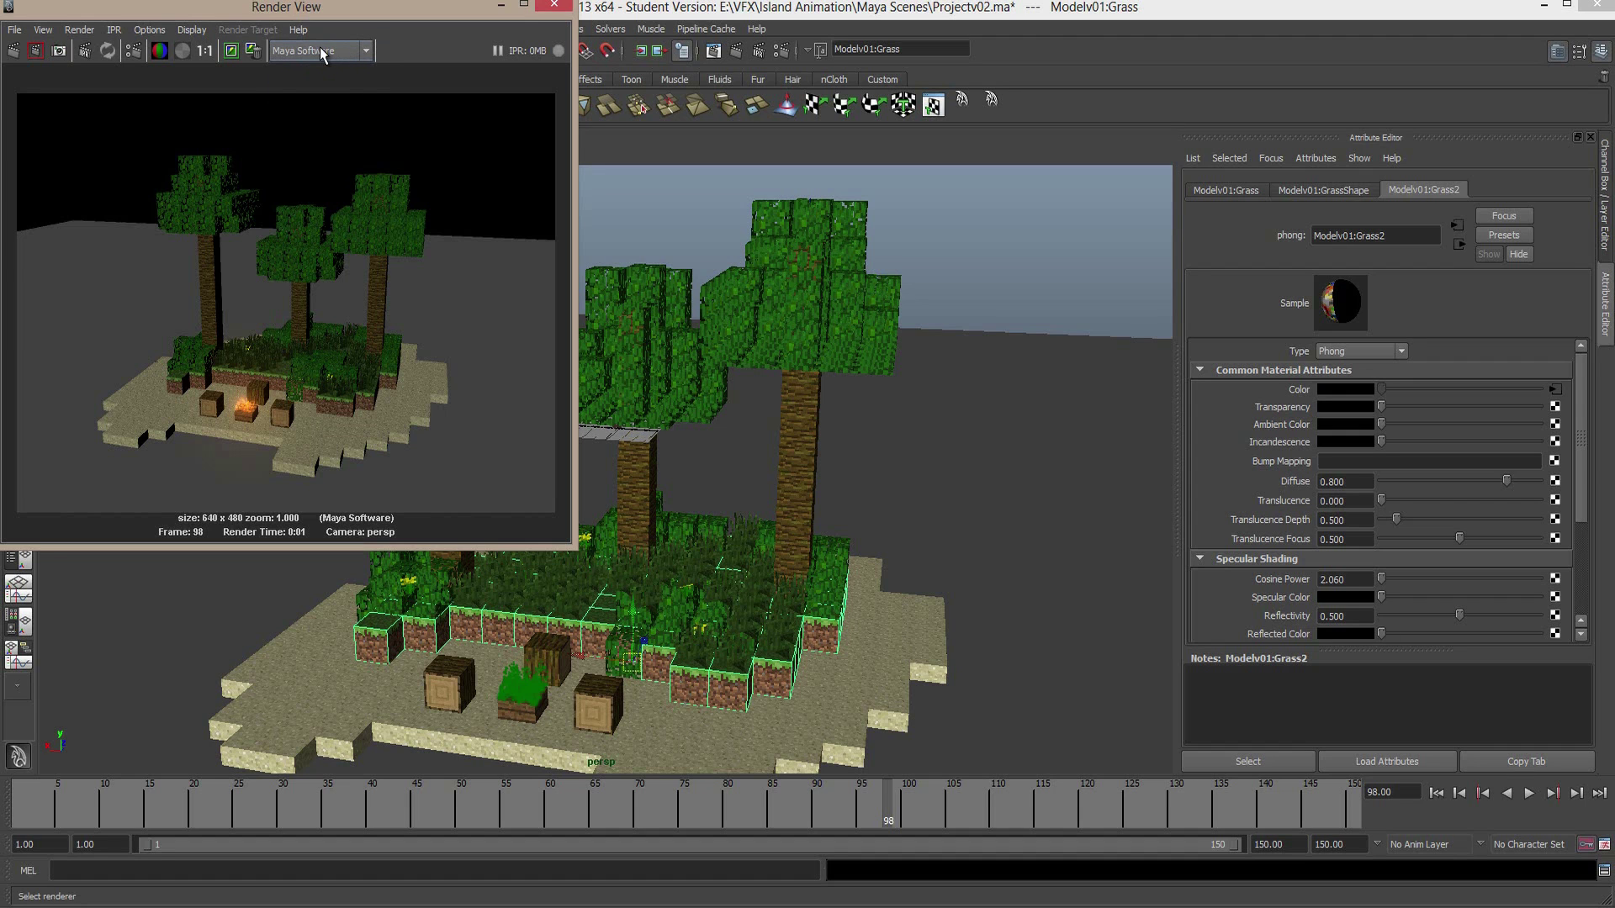
left_click(323, 51)
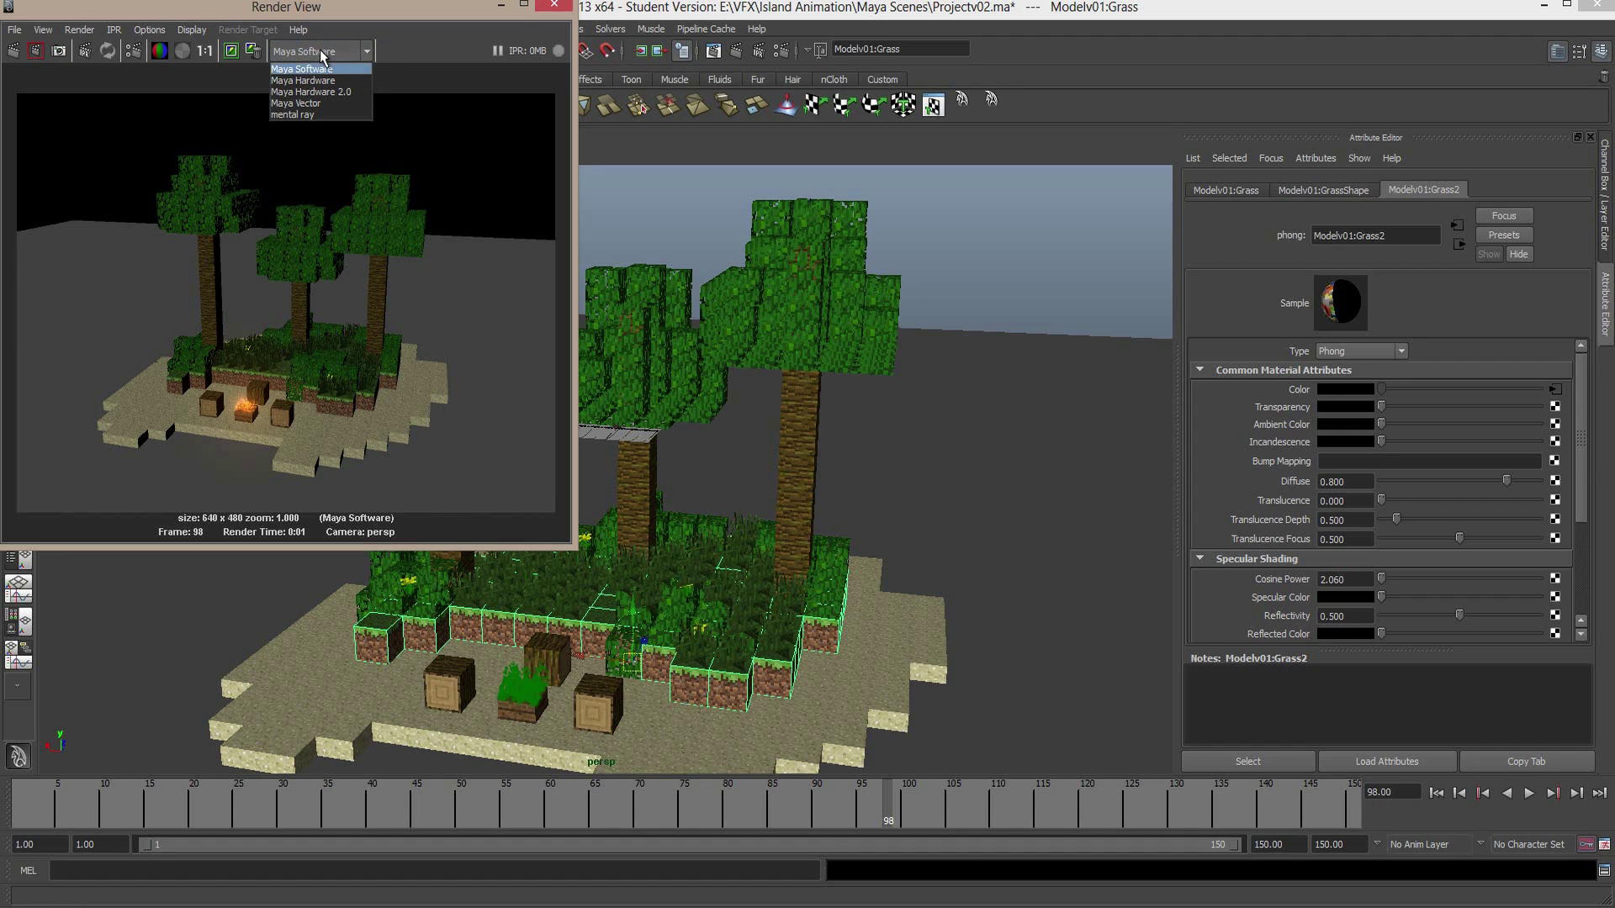
left_click(311, 116)
left_click(15, 51)
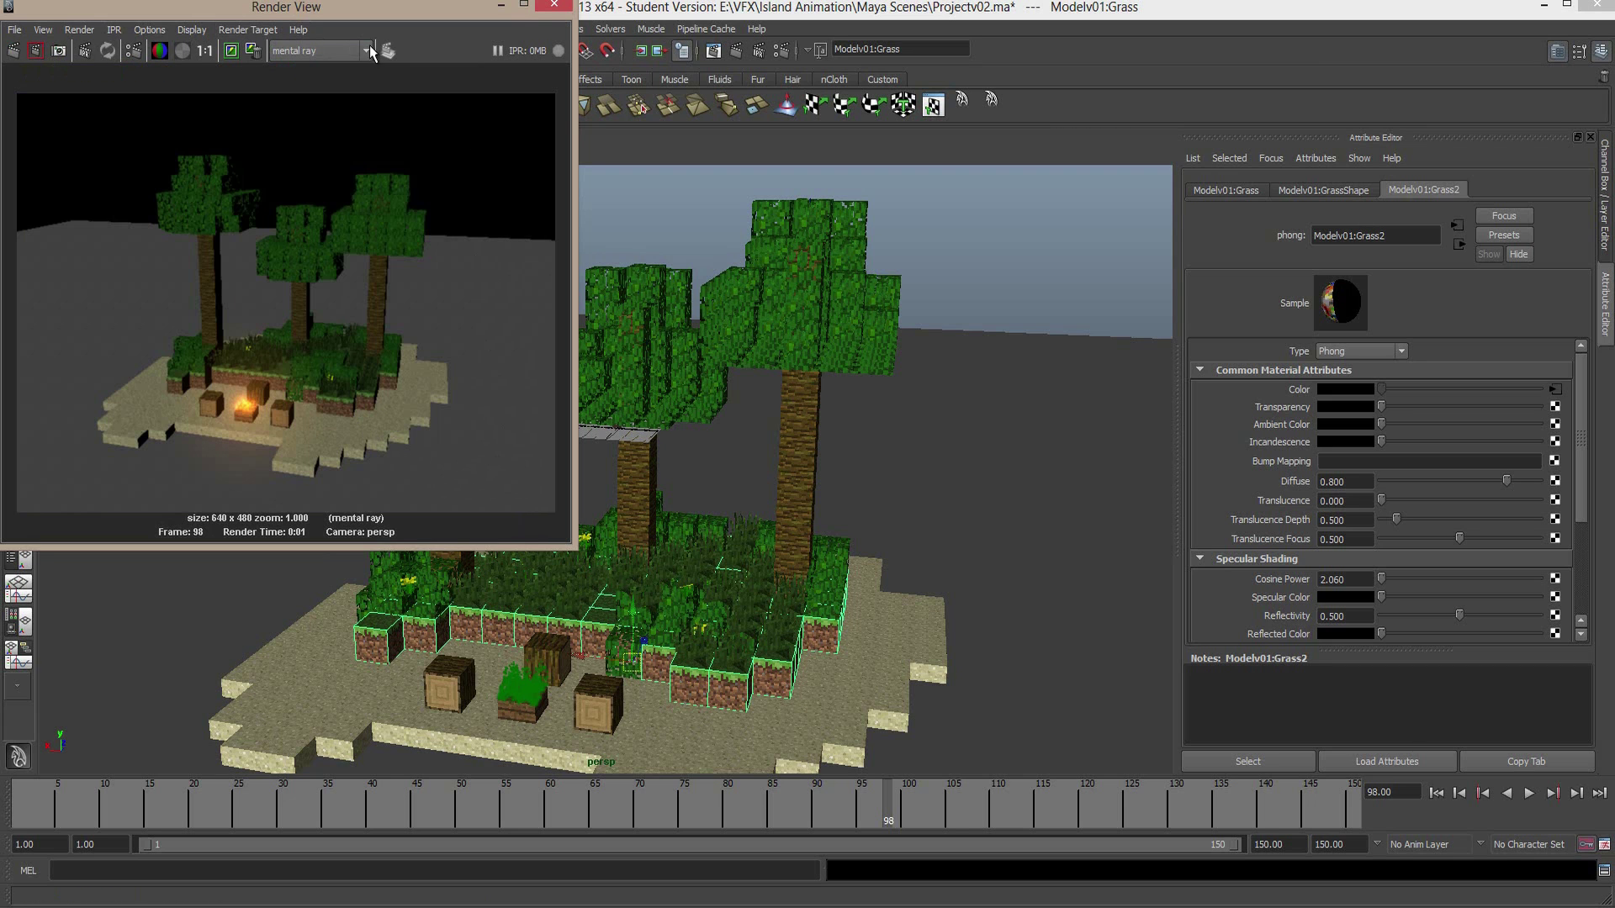
Confirm Mayatomr.mll is loaded in the Plug-in Manager, then close it
left_click(502, 5)
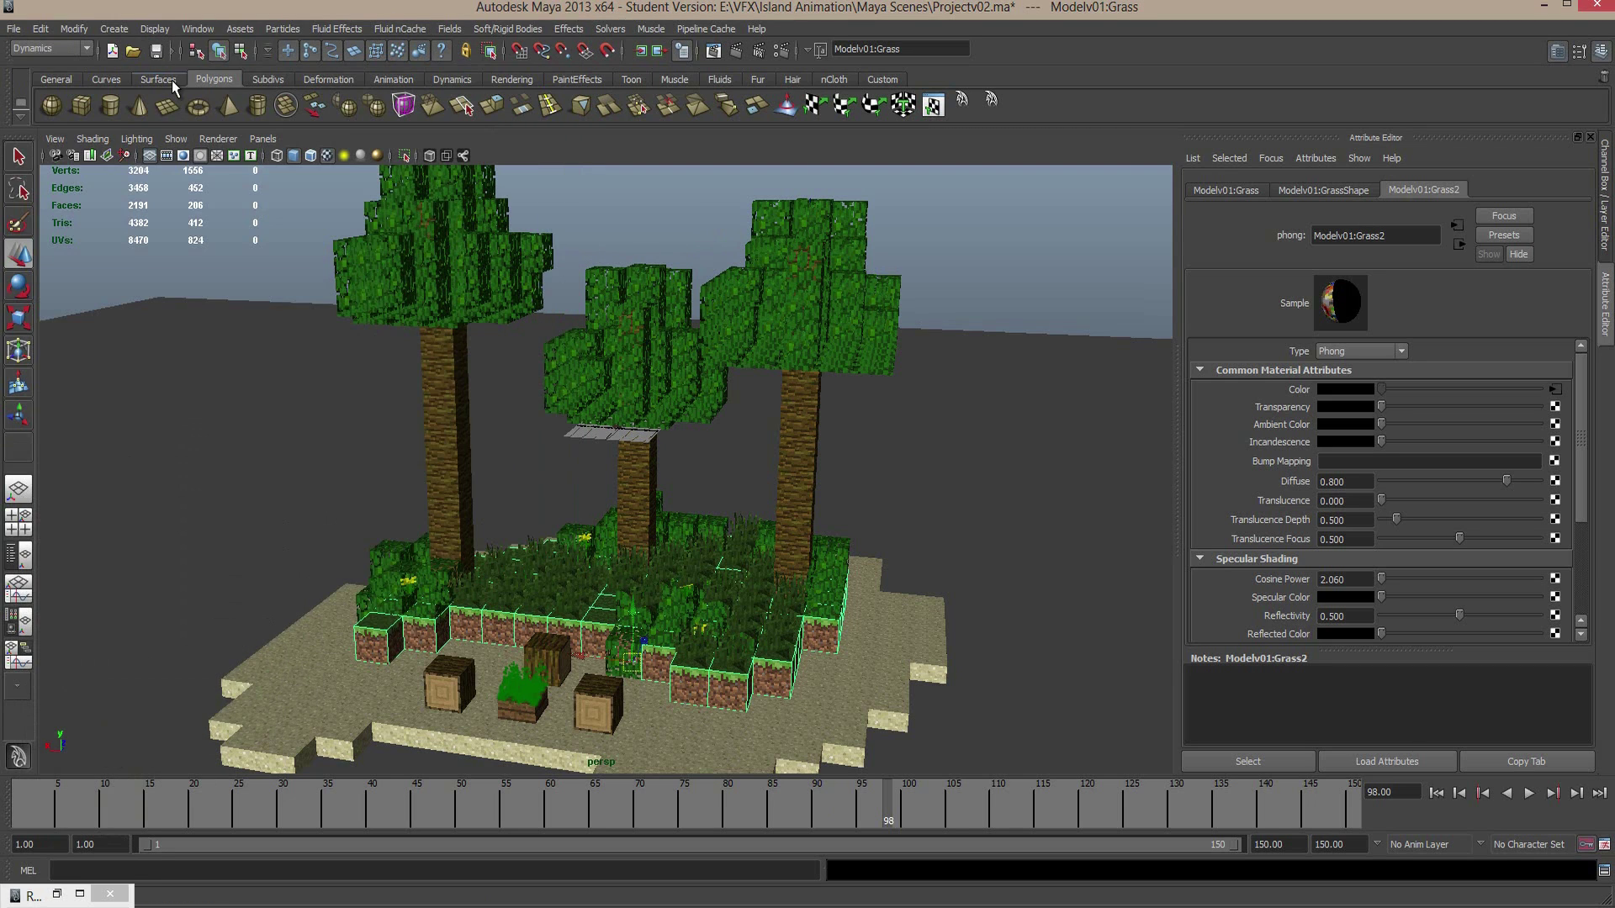
left_click(155, 28)
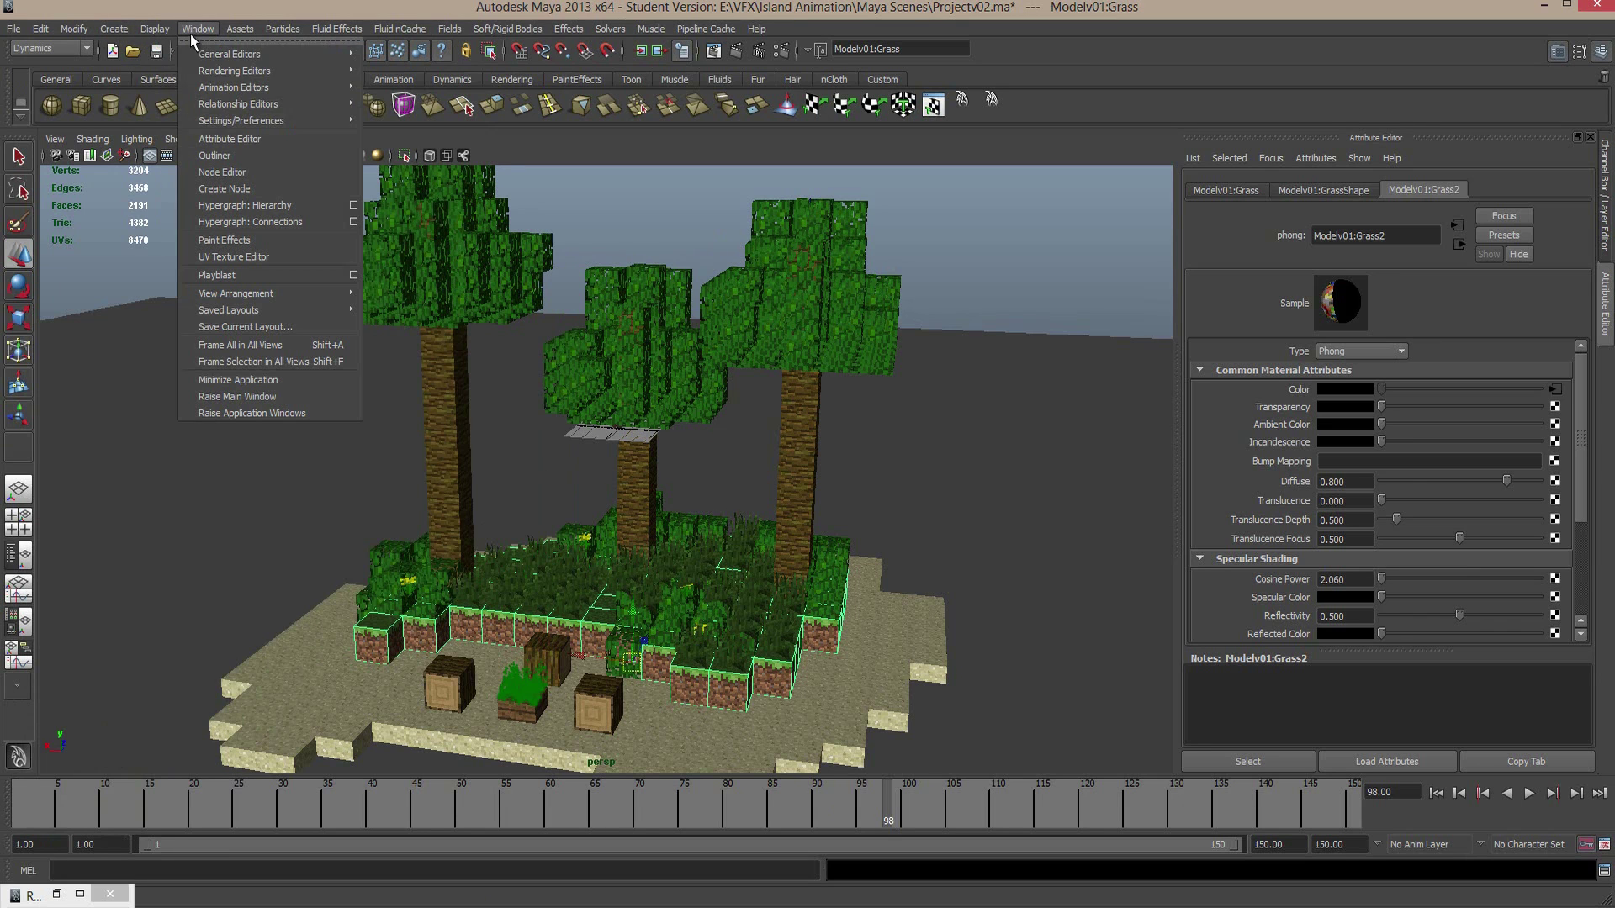
mouse_move(240, 122)
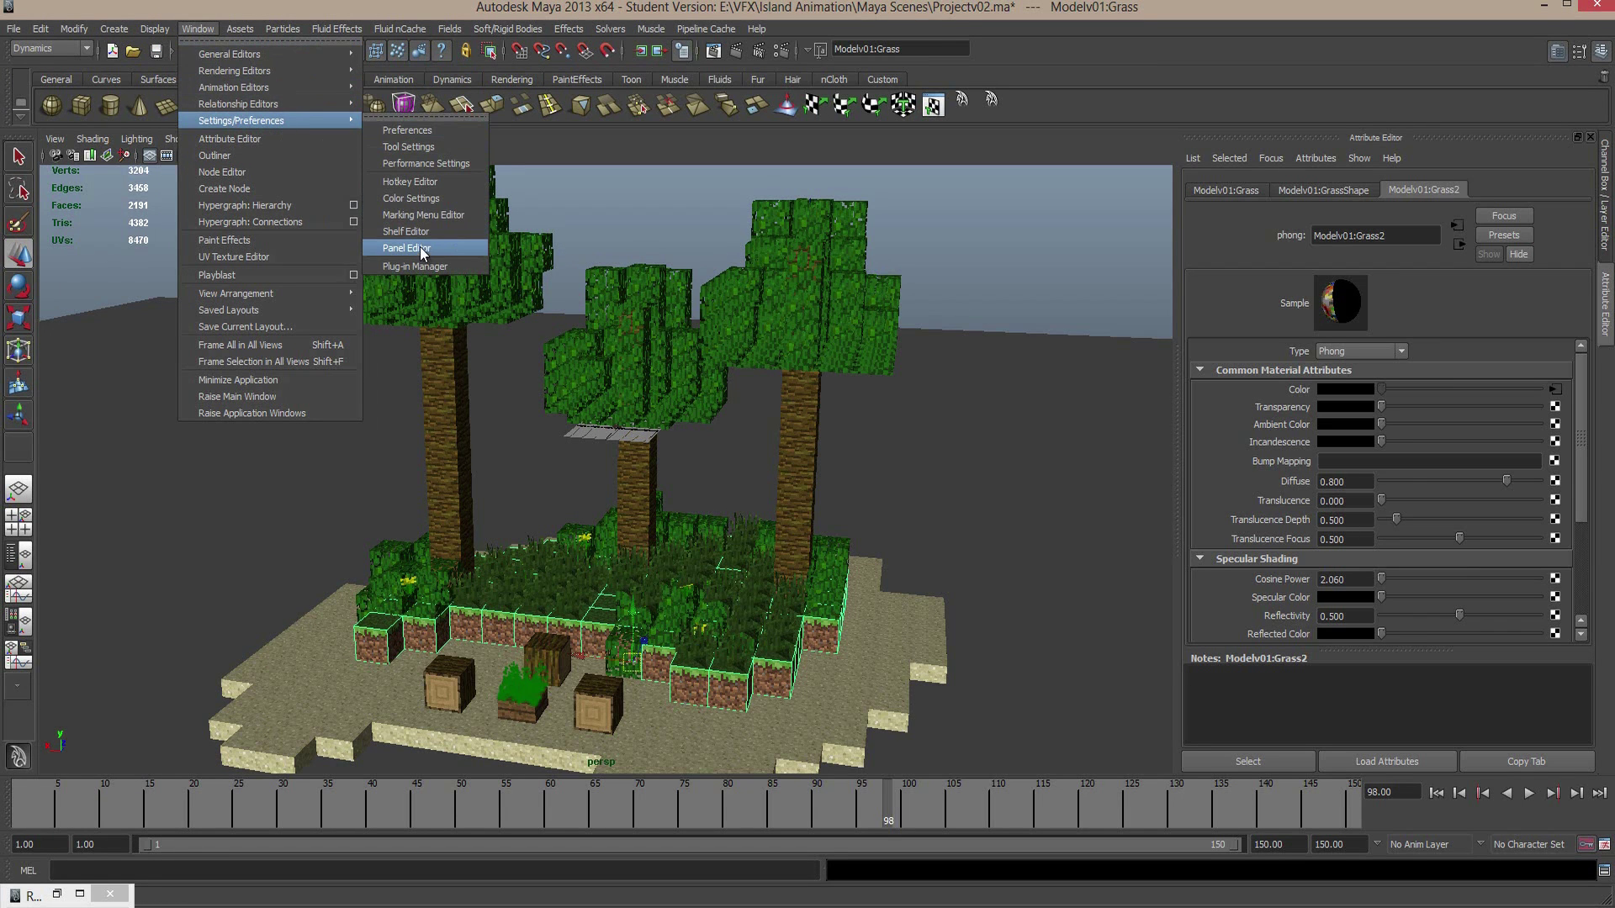
left_click(418, 268)
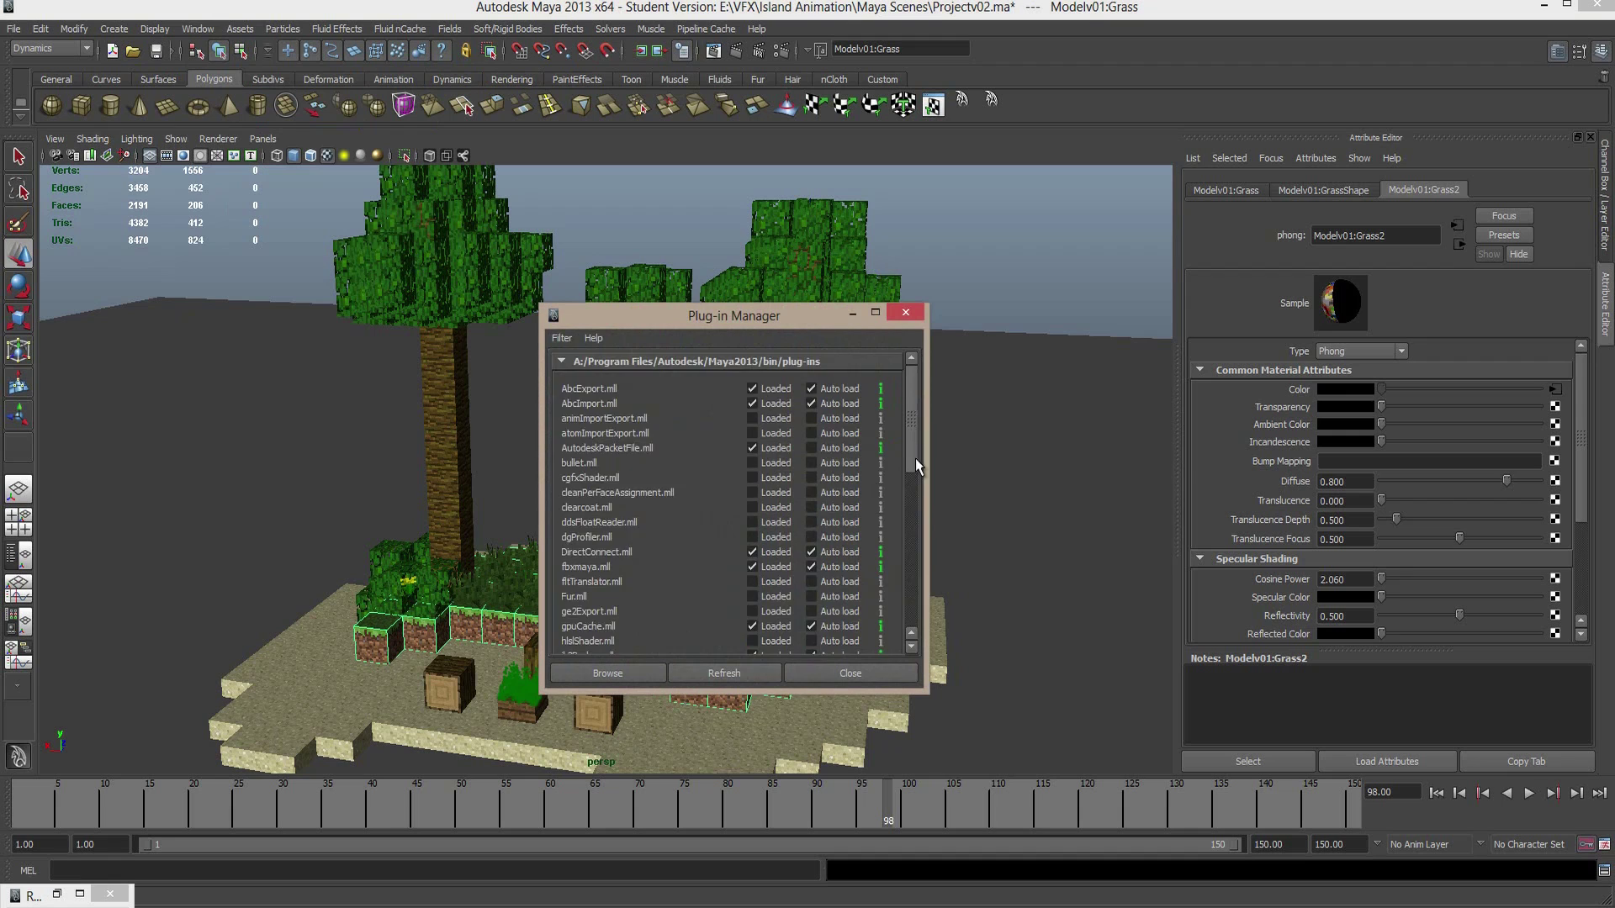
left_click_drag(916, 467, 925, 624)
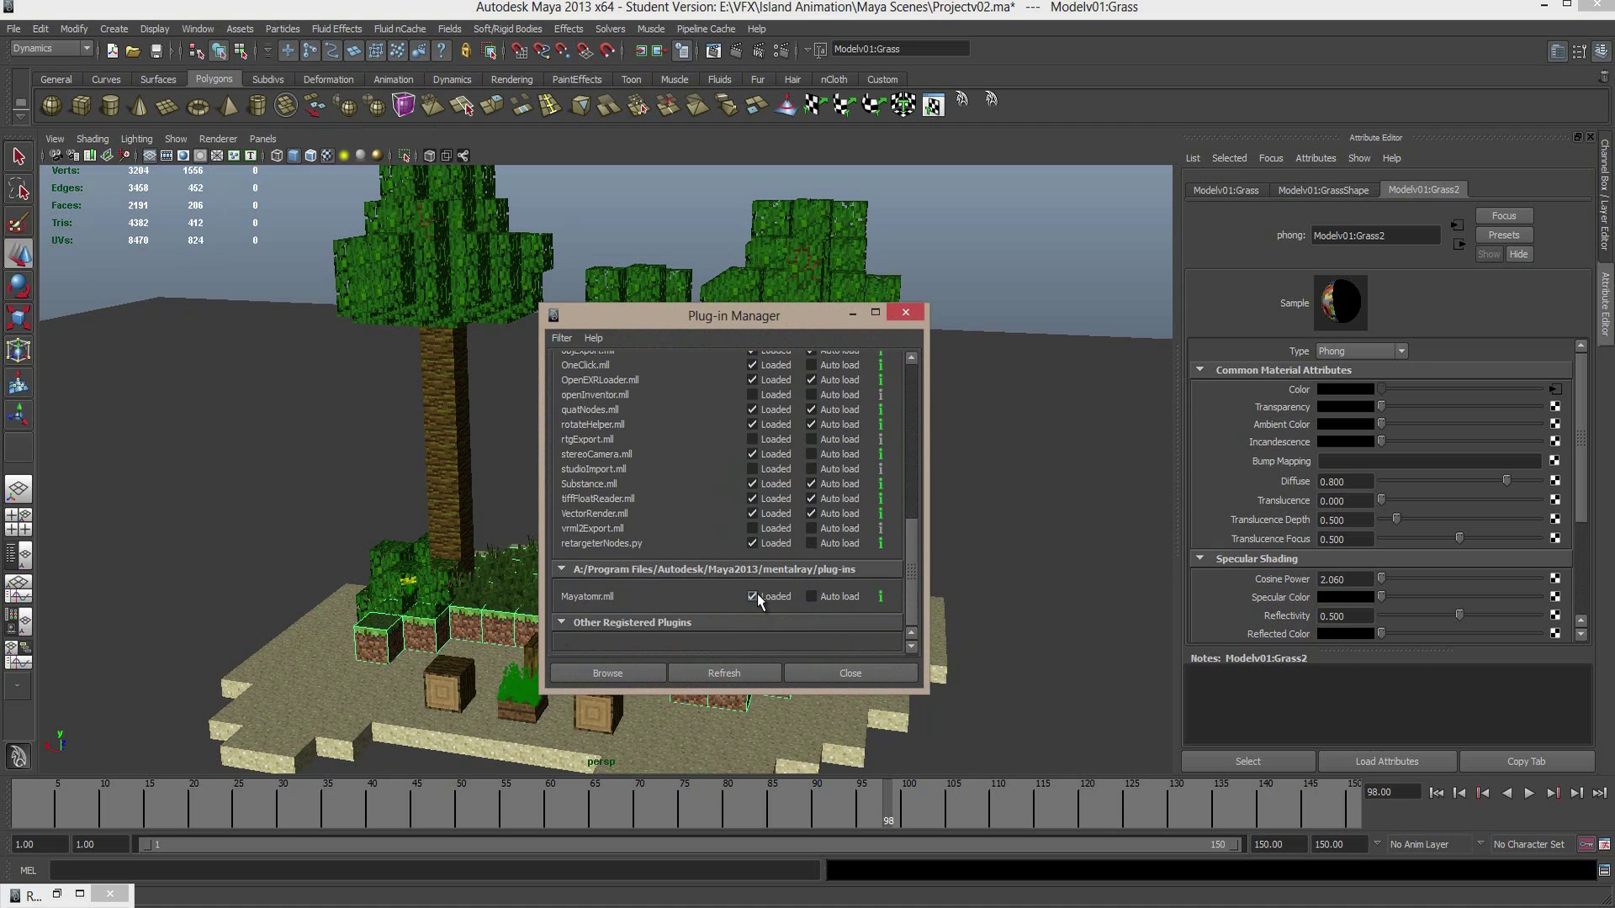
left_click(828, 675)
left_click_drag(724, 589, 659, 204, "alt")
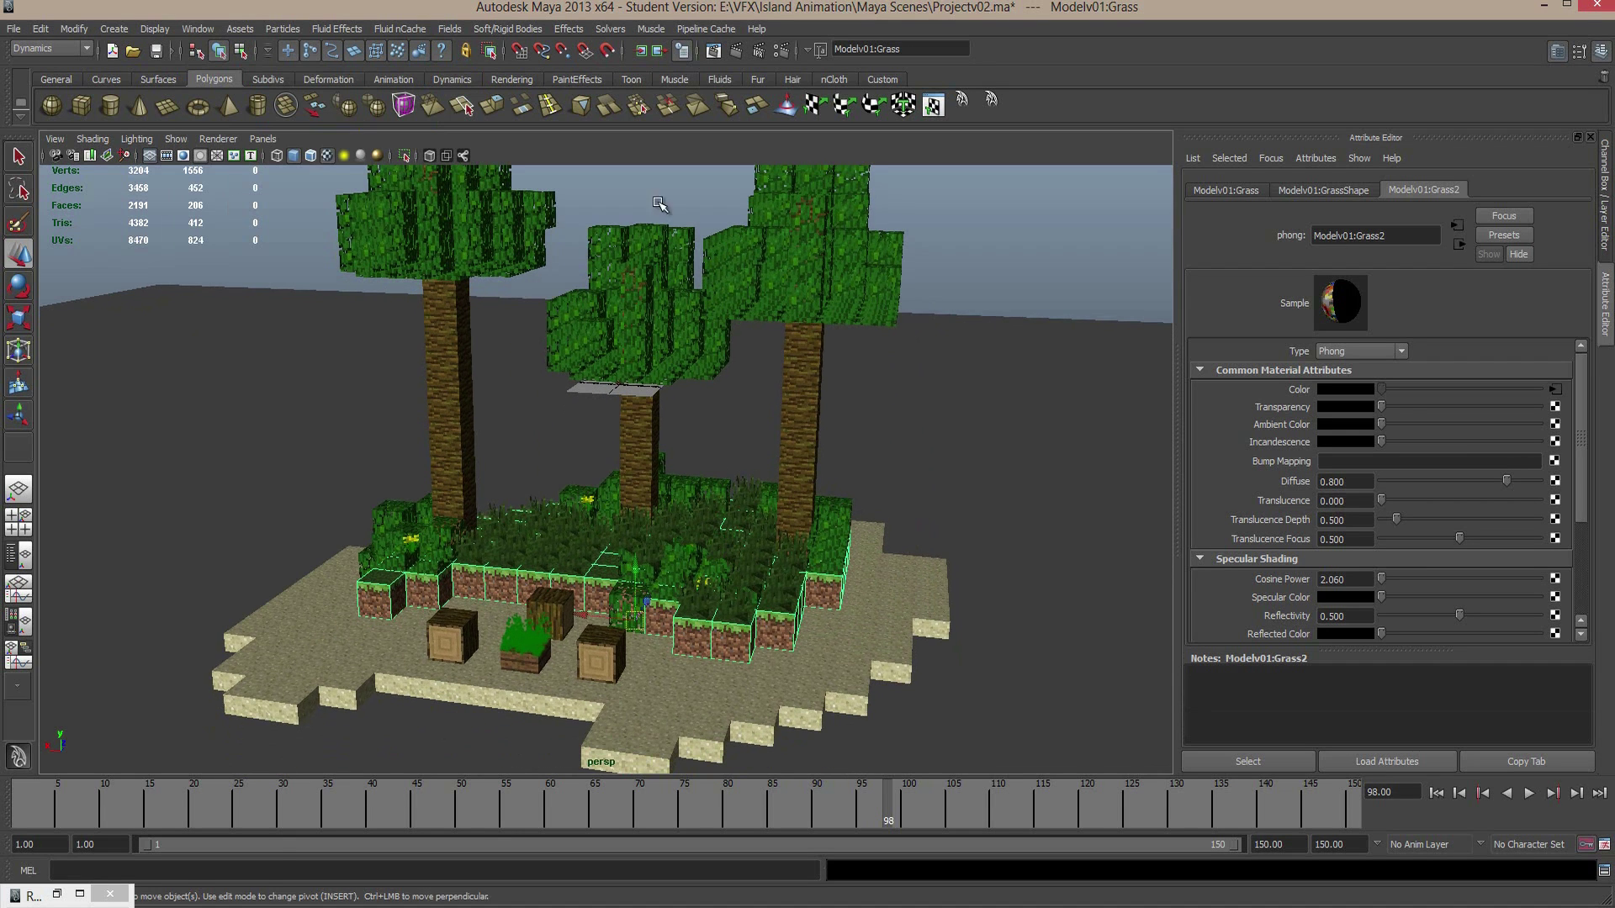
Render a mental ray test frame, close Render View and deselect the grass
left_click(714, 52)
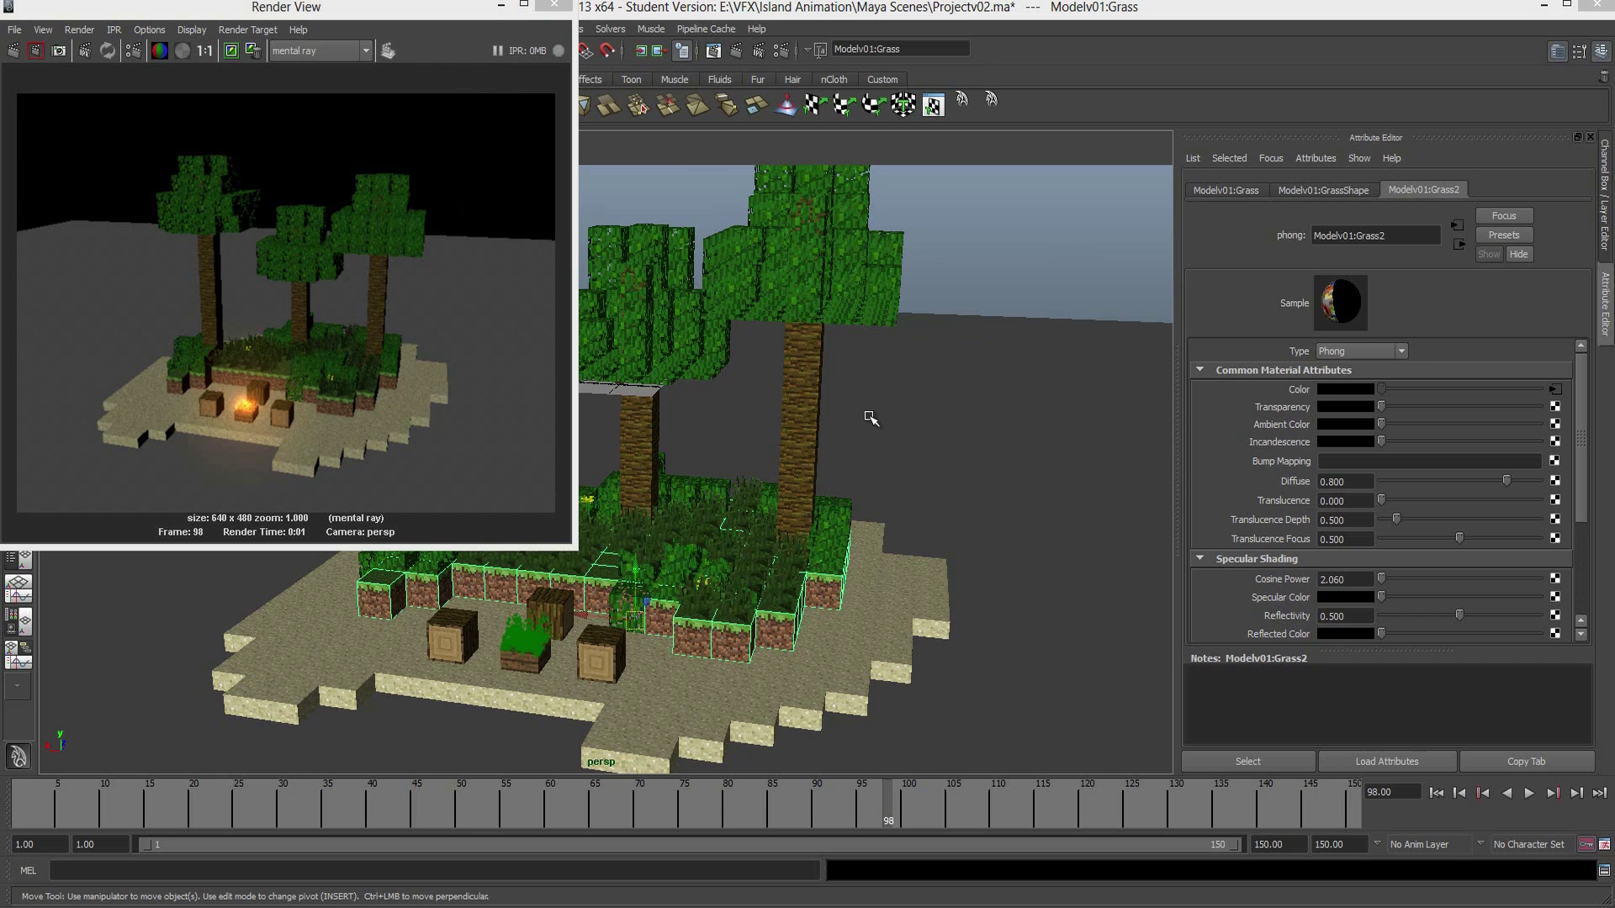
left_click(553, 5)
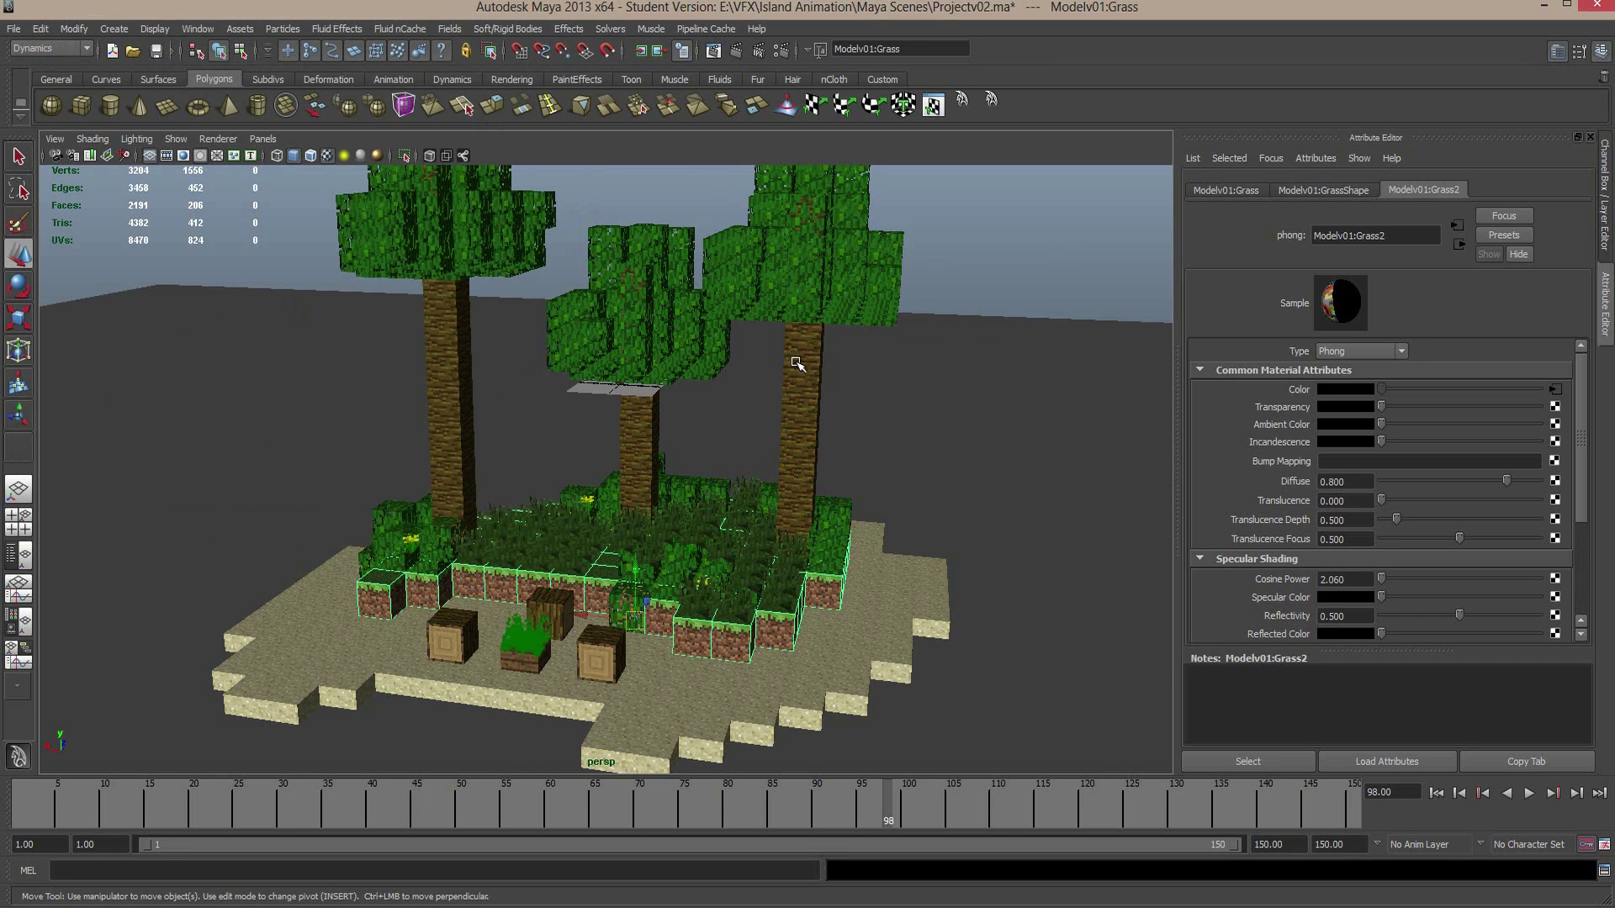
left_click(303, 261)
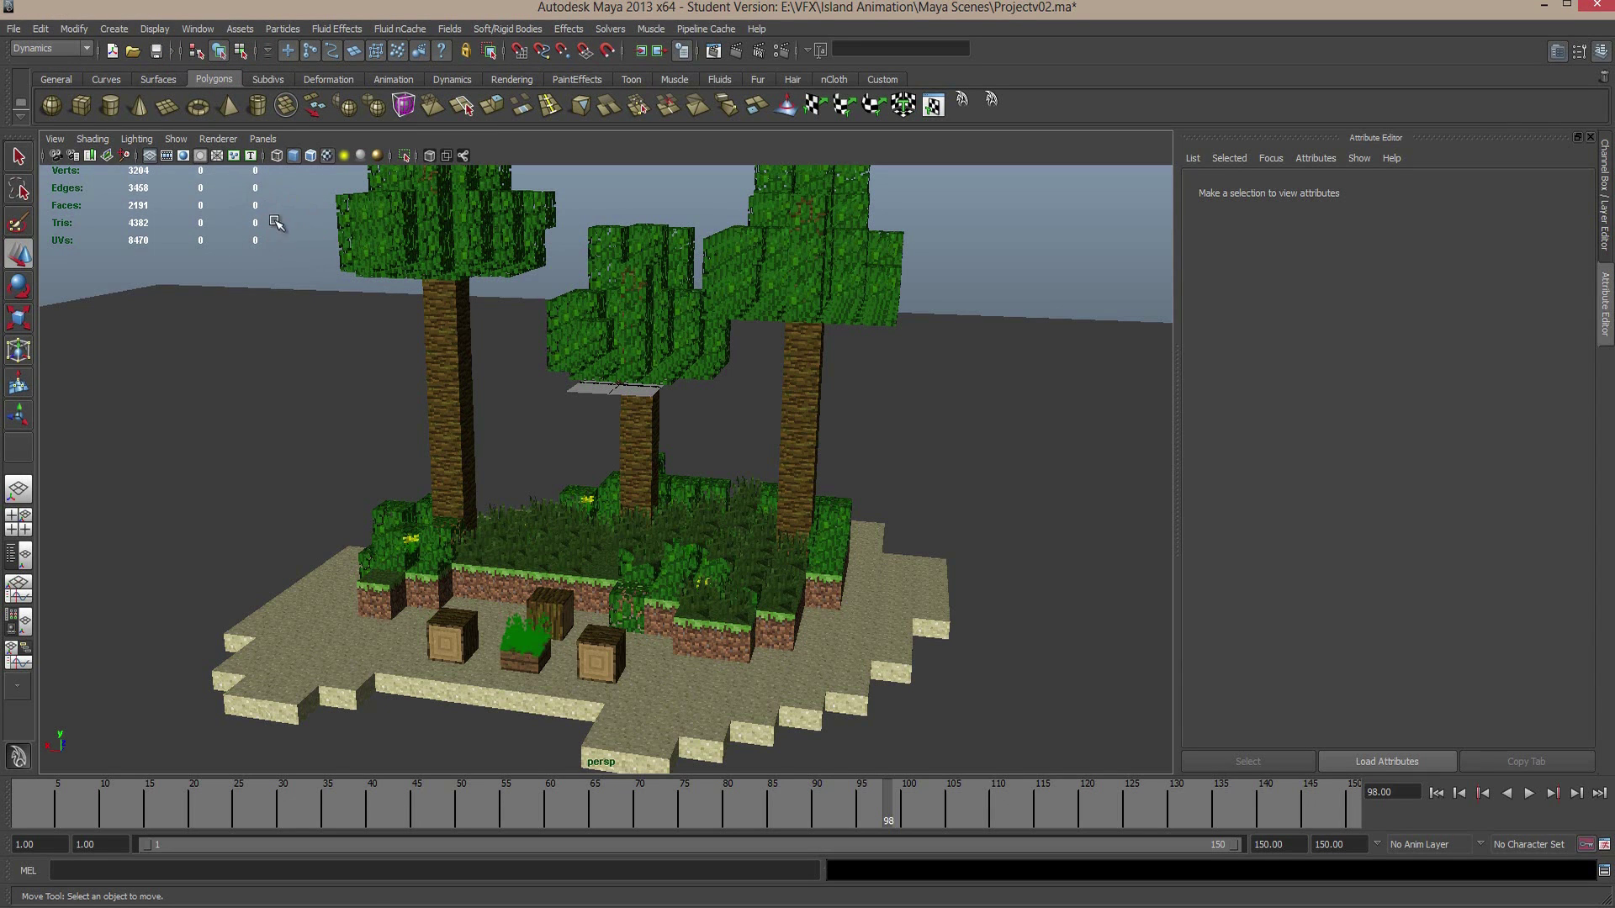
Open the Hypershade and create a new Blinn material, blinn1
left_click(198, 27)
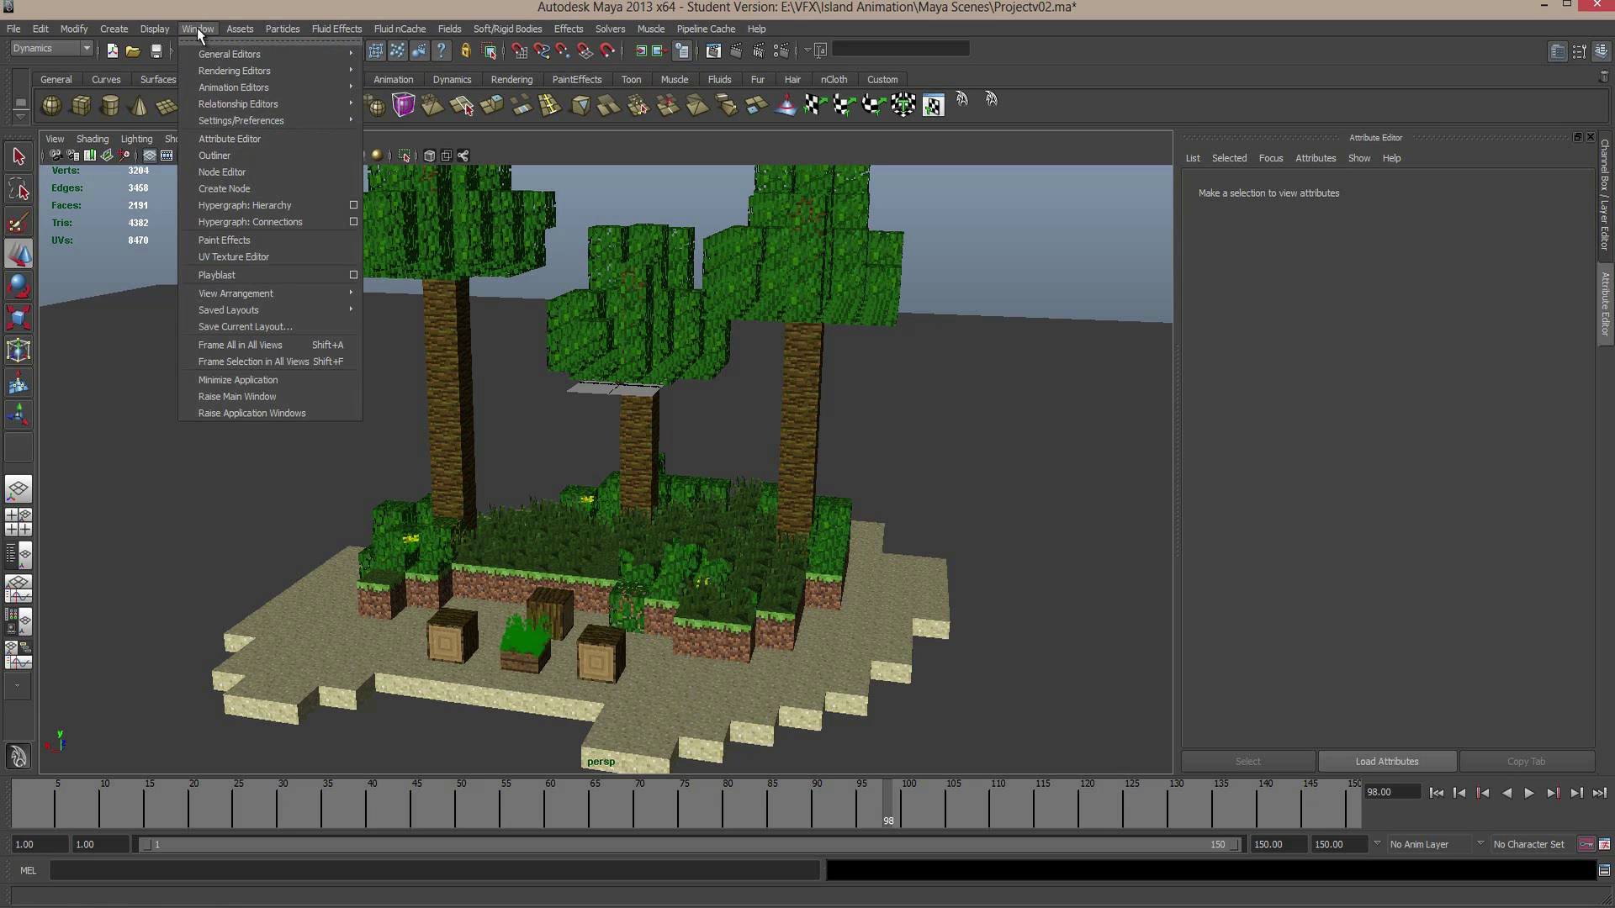
mouse_move(235, 88)
mouse_move(280, 67)
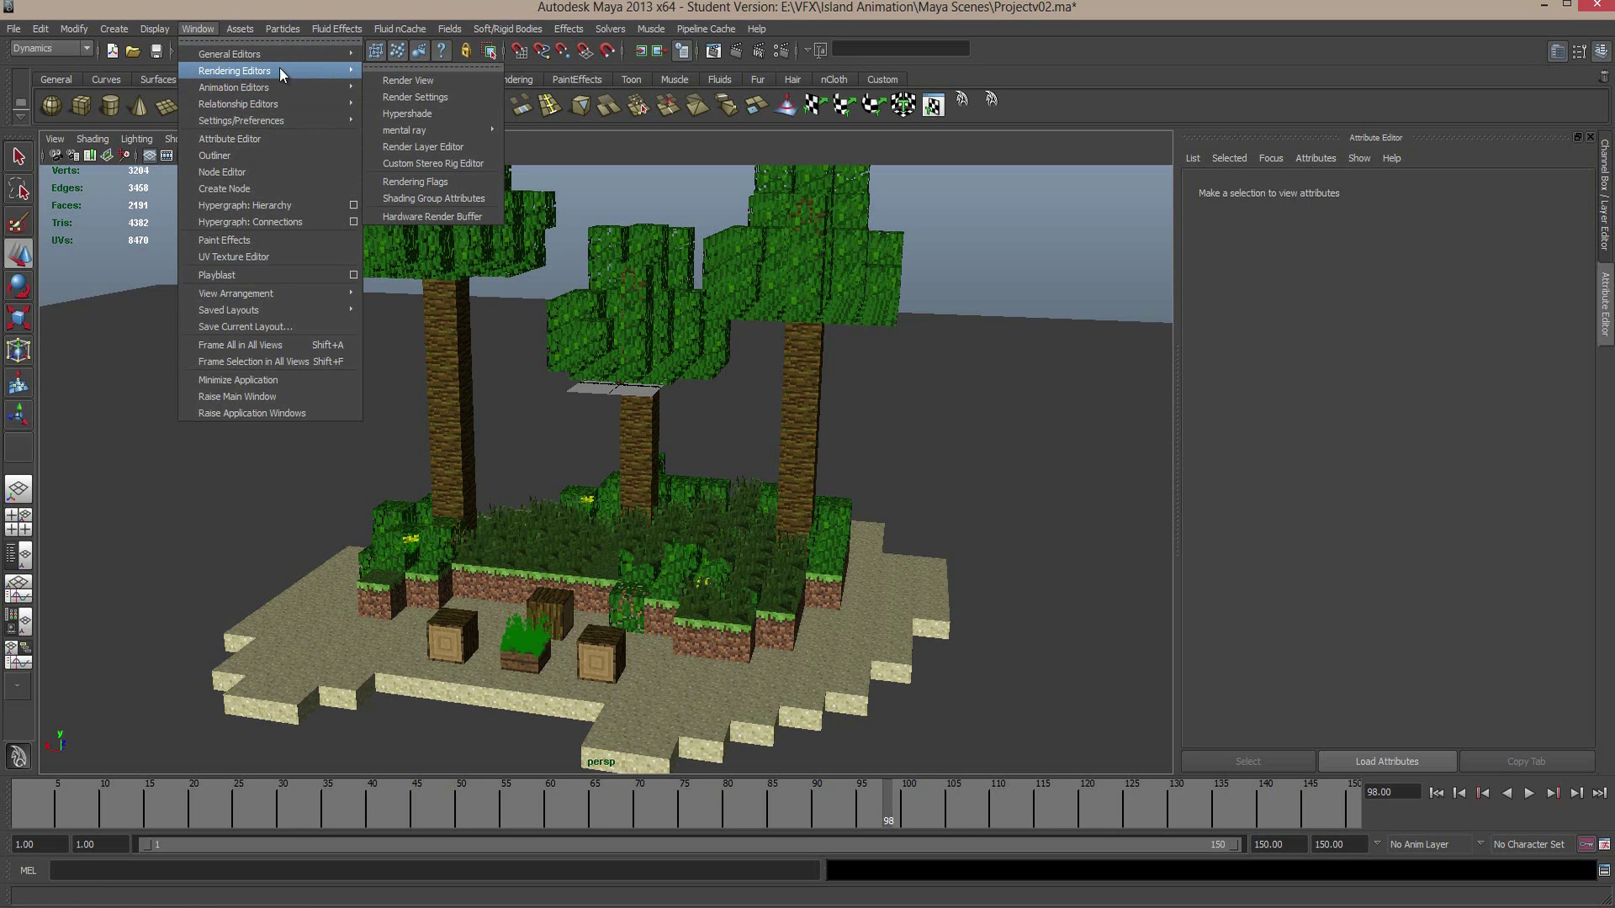
left_click(405, 110)
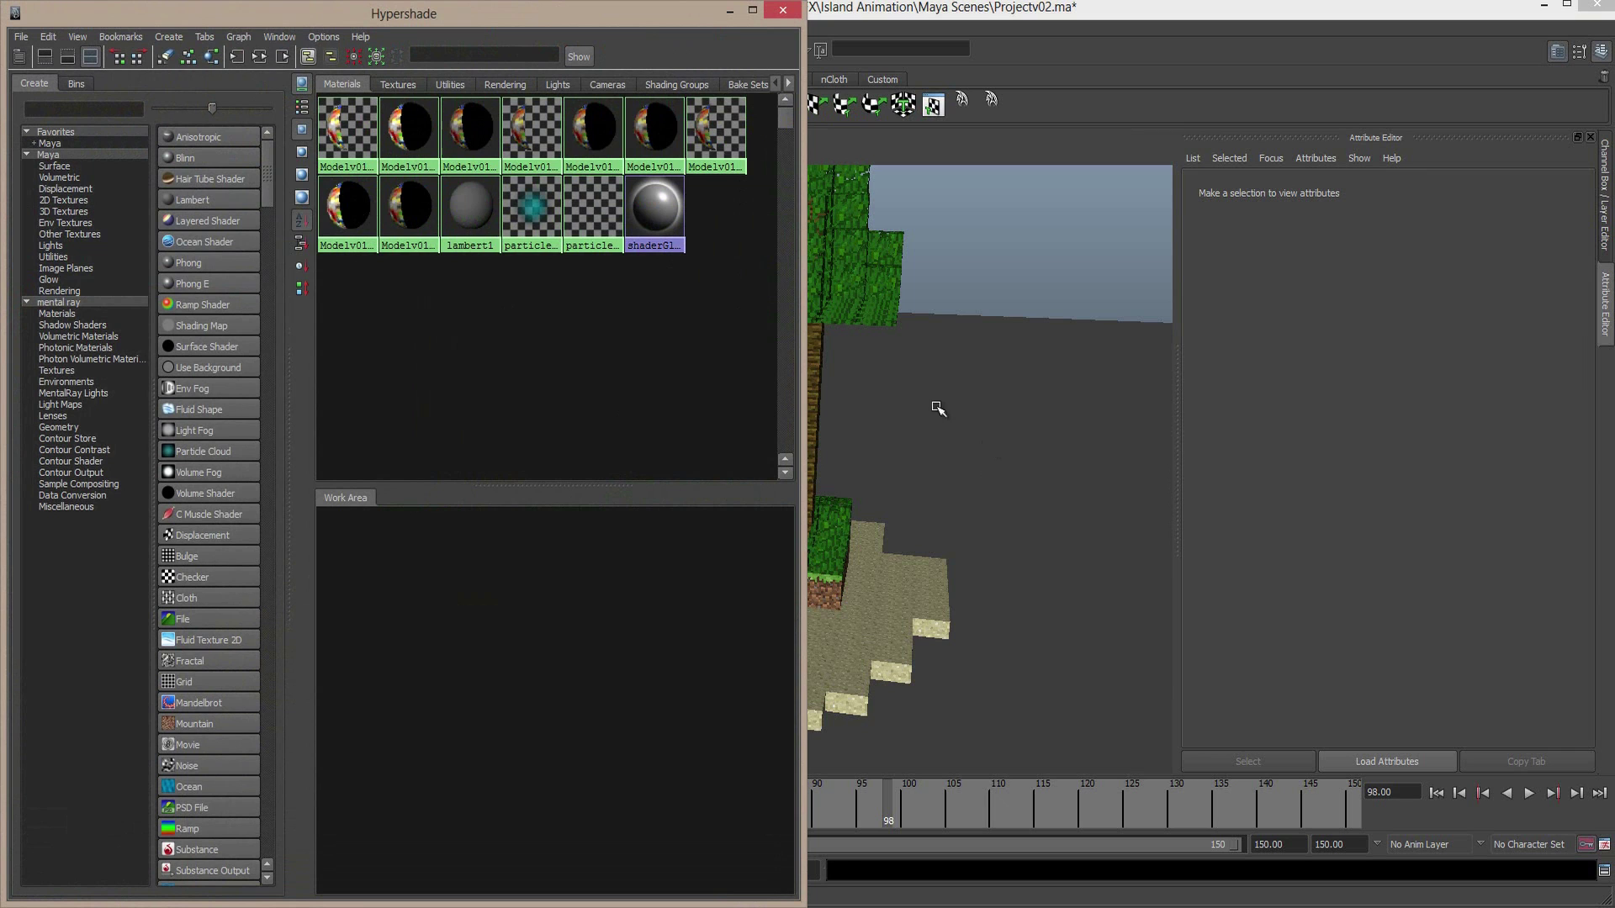
left_click(191, 157)
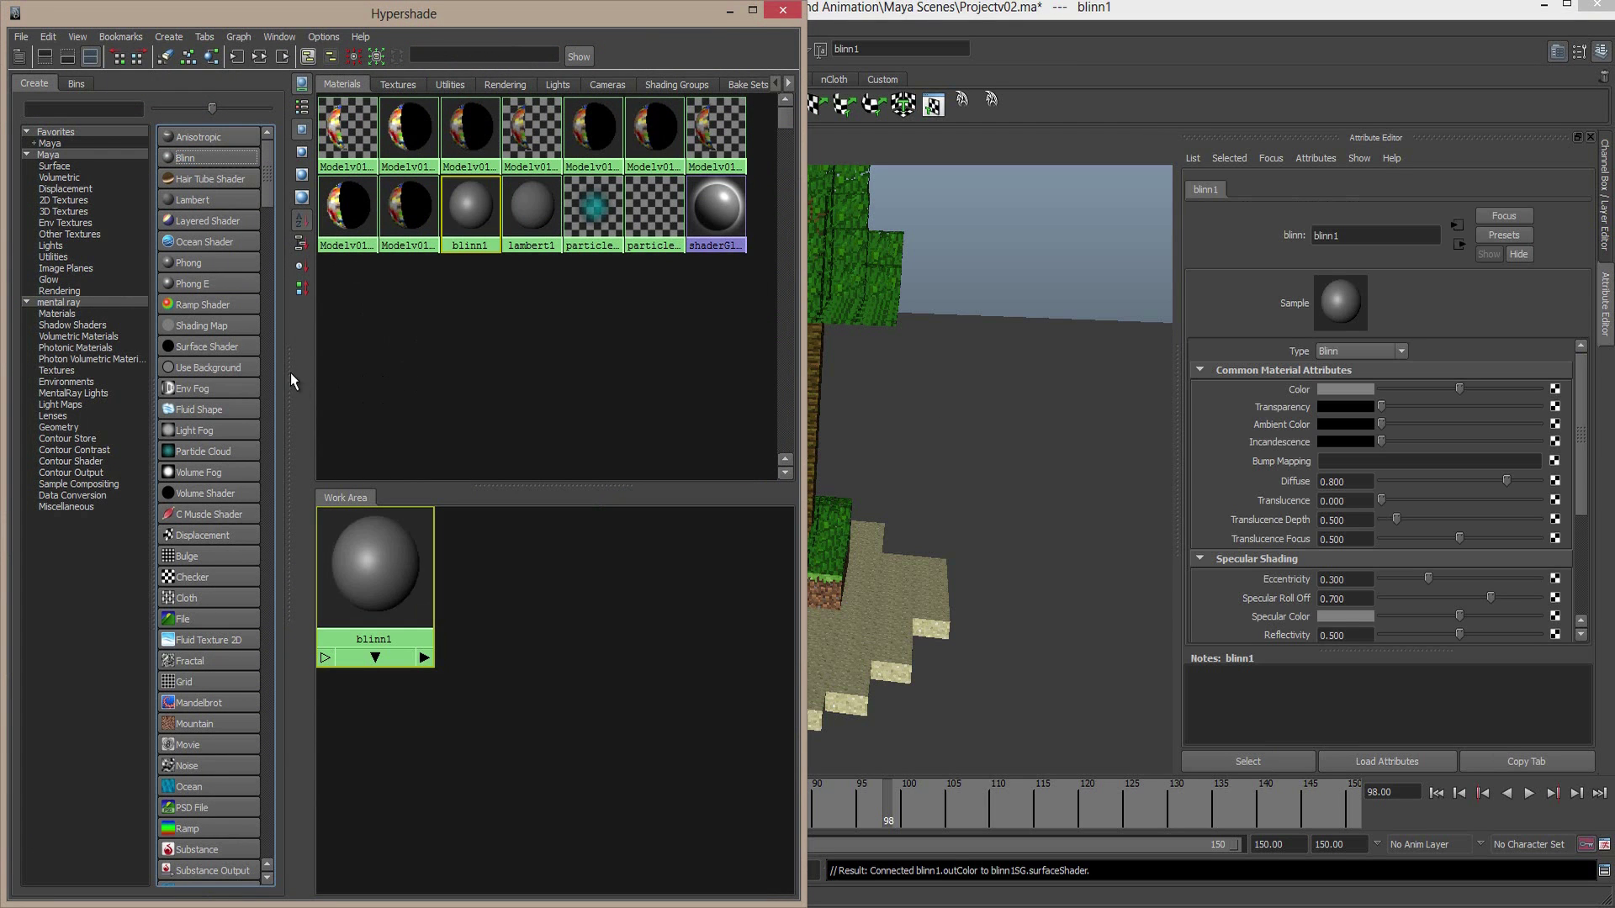
Search the Create list for 'wat' and add a Water texture node
scroll(195, 339, "down", 4)
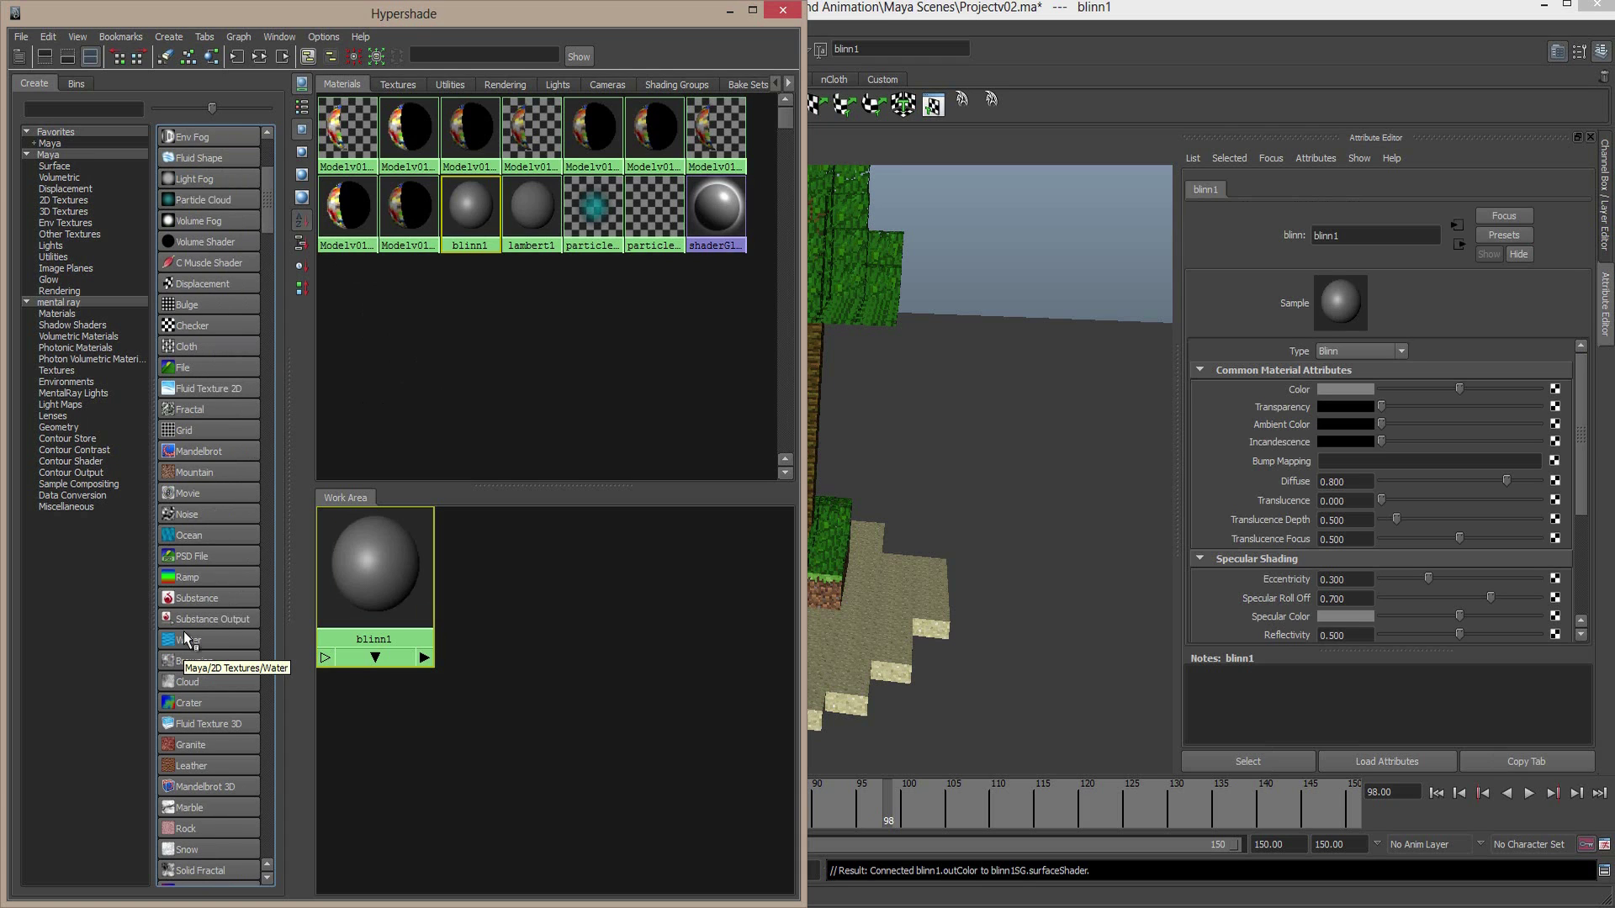
left_click(56, 106)
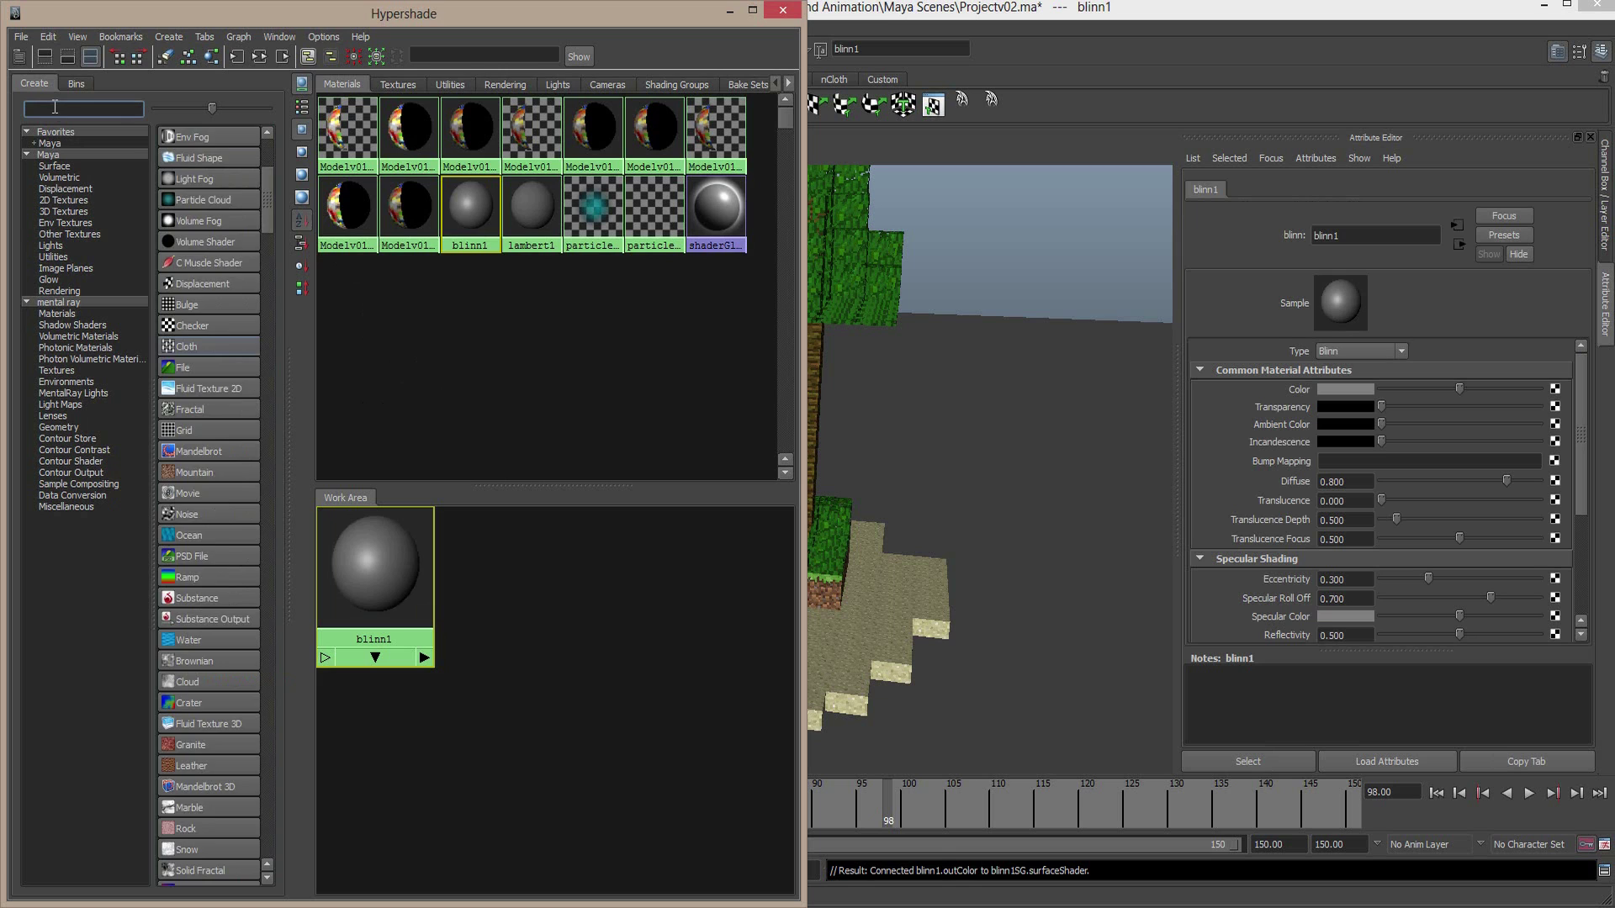
type("water")
left_click(182, 143)
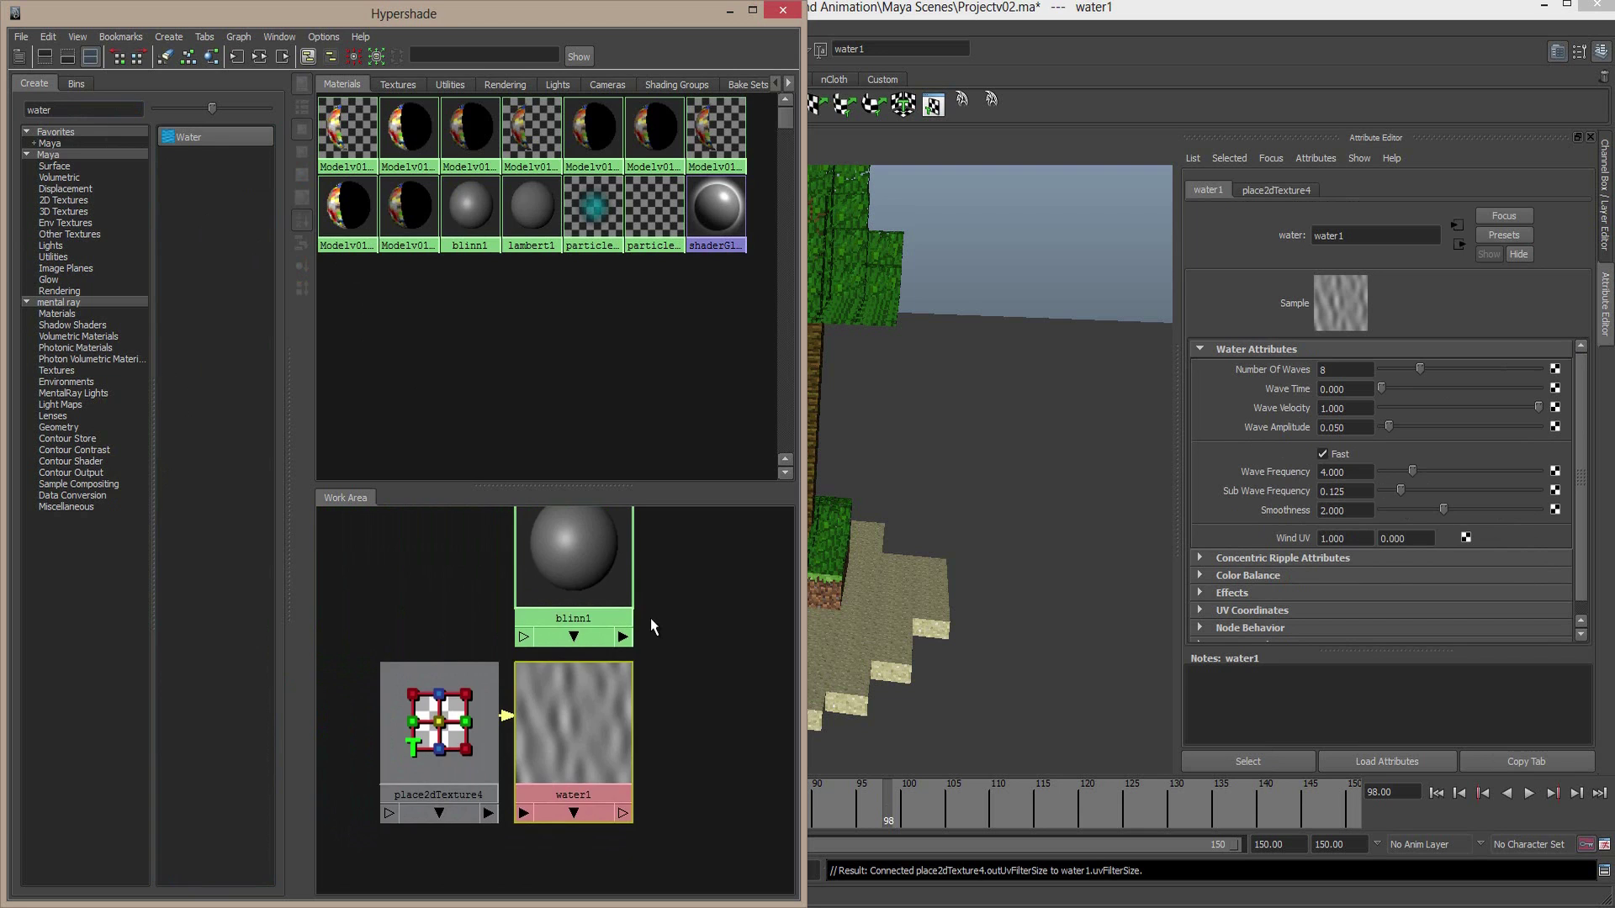
Connect water1 to blinn1's Color attribute
right_click_drag(649, 626, 603, 631, "alt")
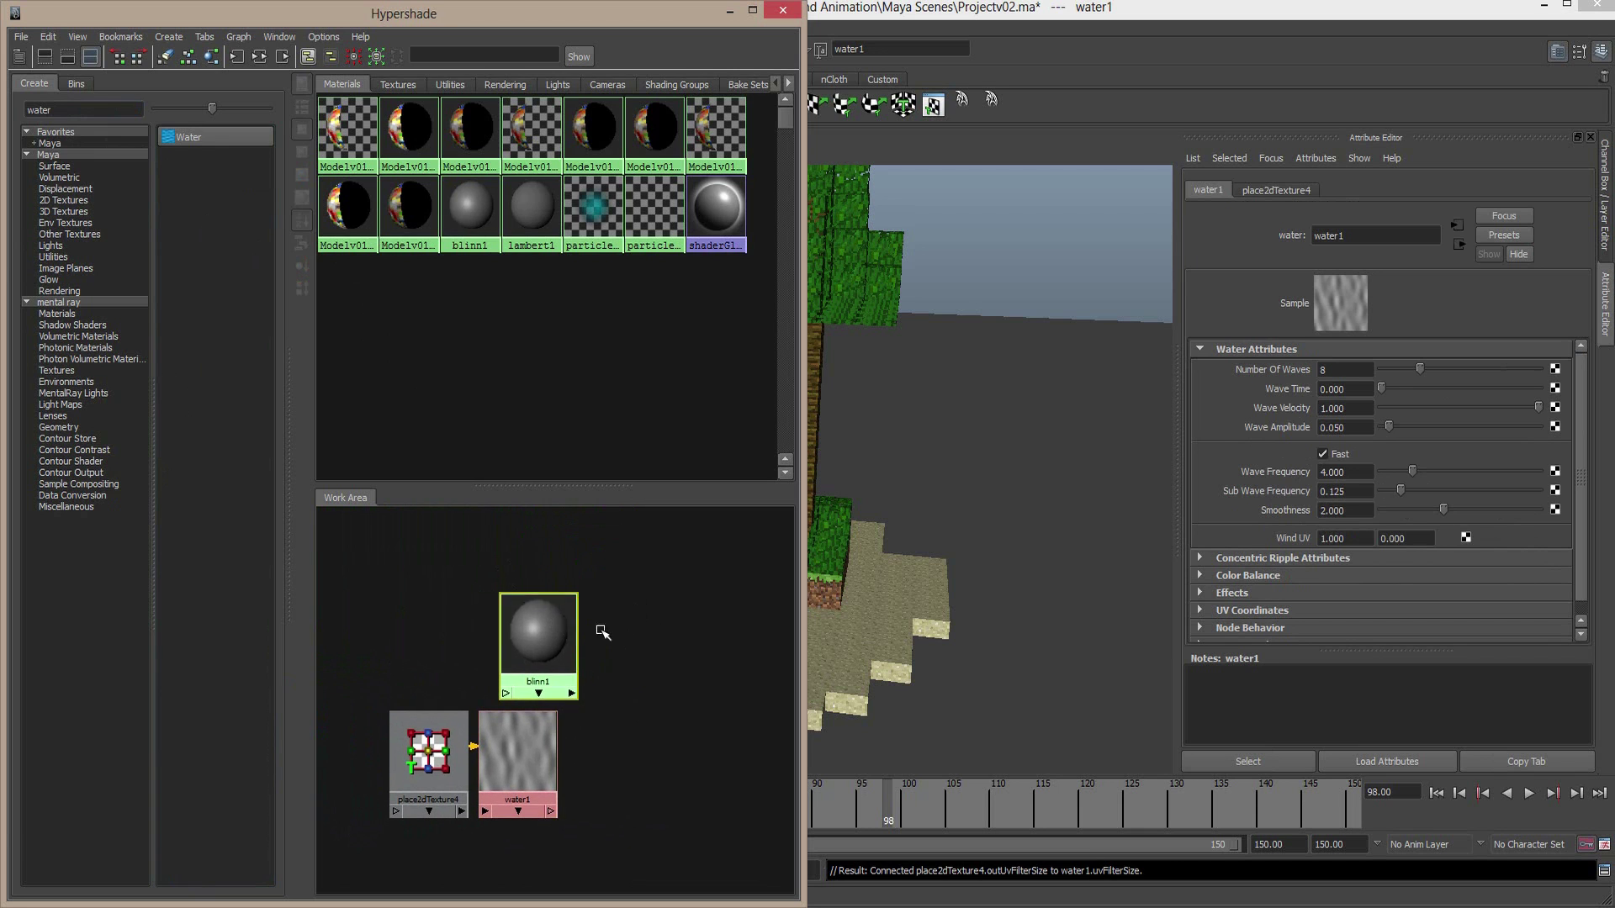
left_click_drag(572, 635, 678, 693)
left_click(571, 653)
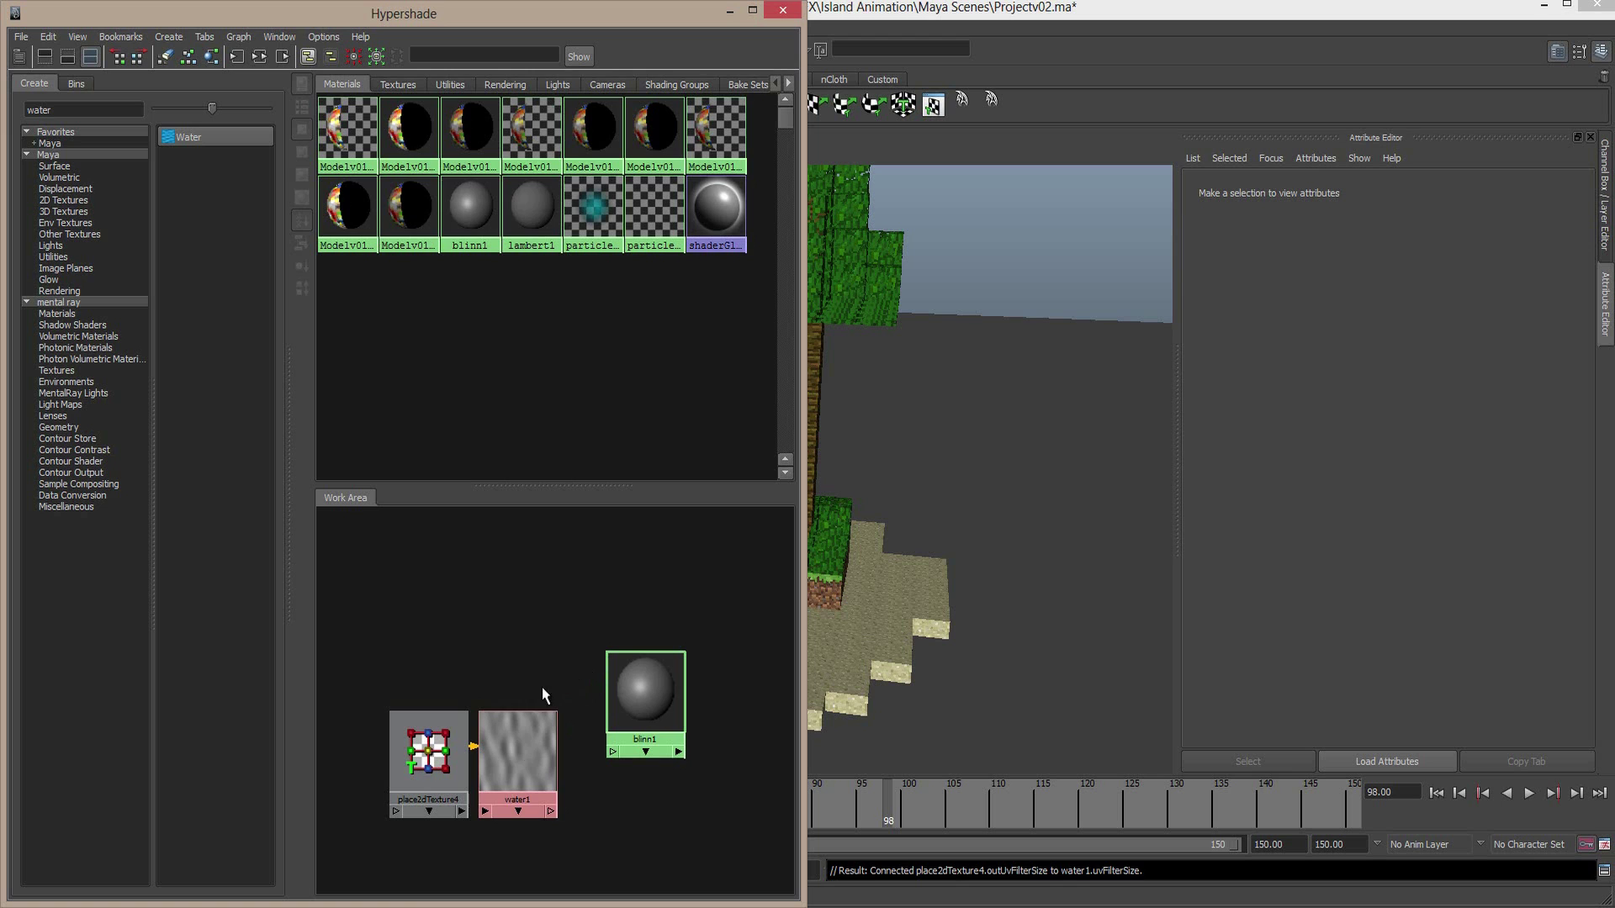
left_click(510, 742)
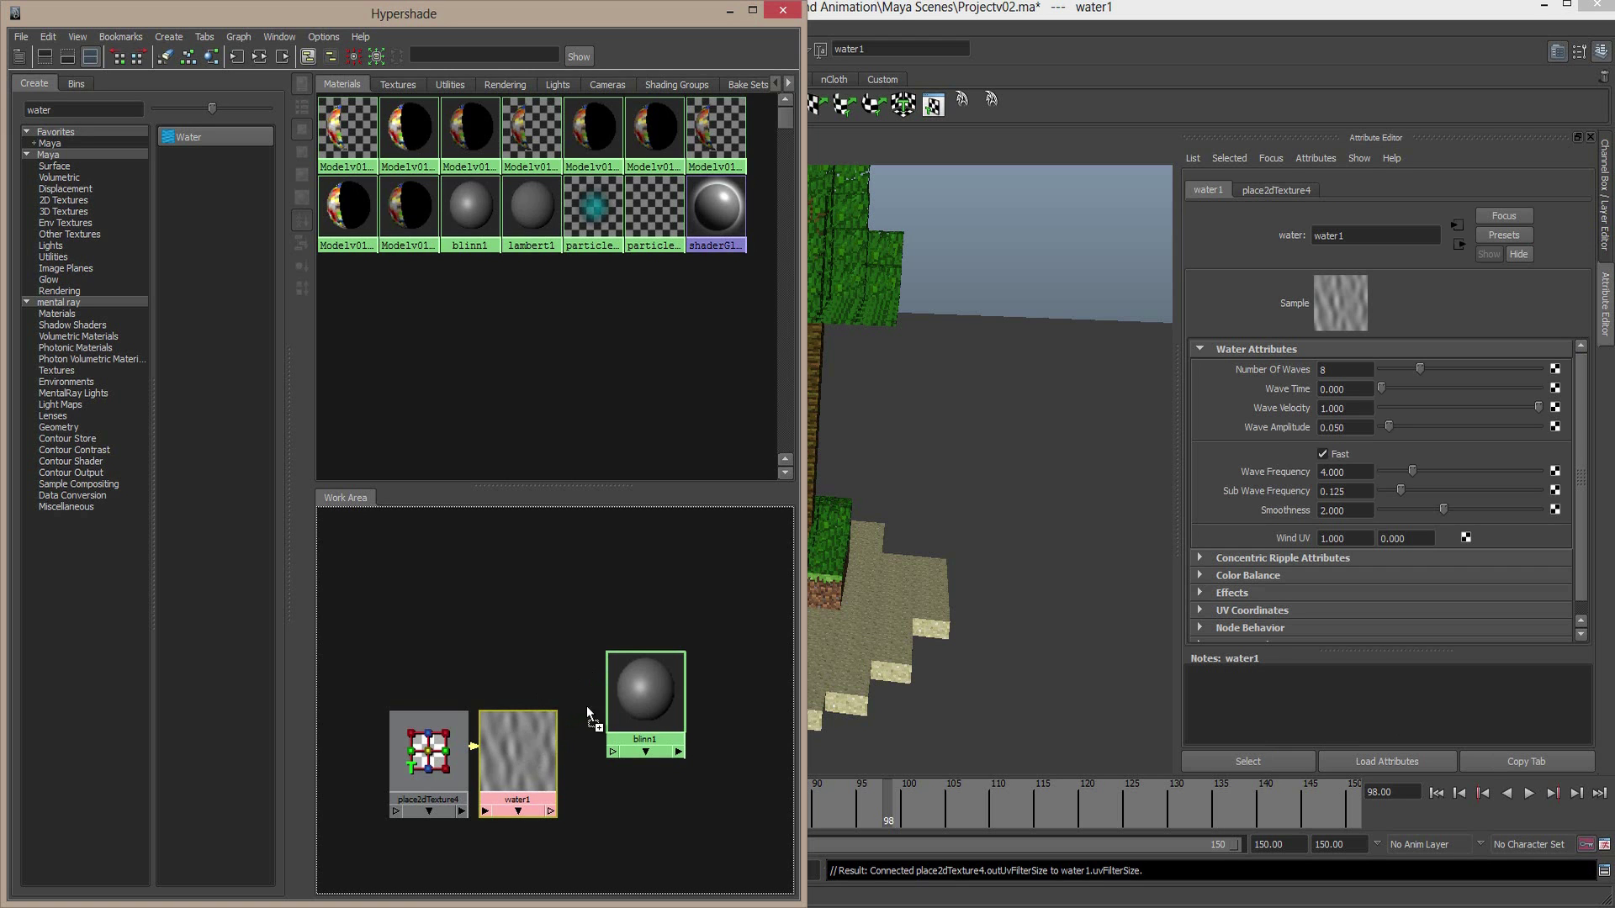
middle_click_drag(644, 682, 644, 683)
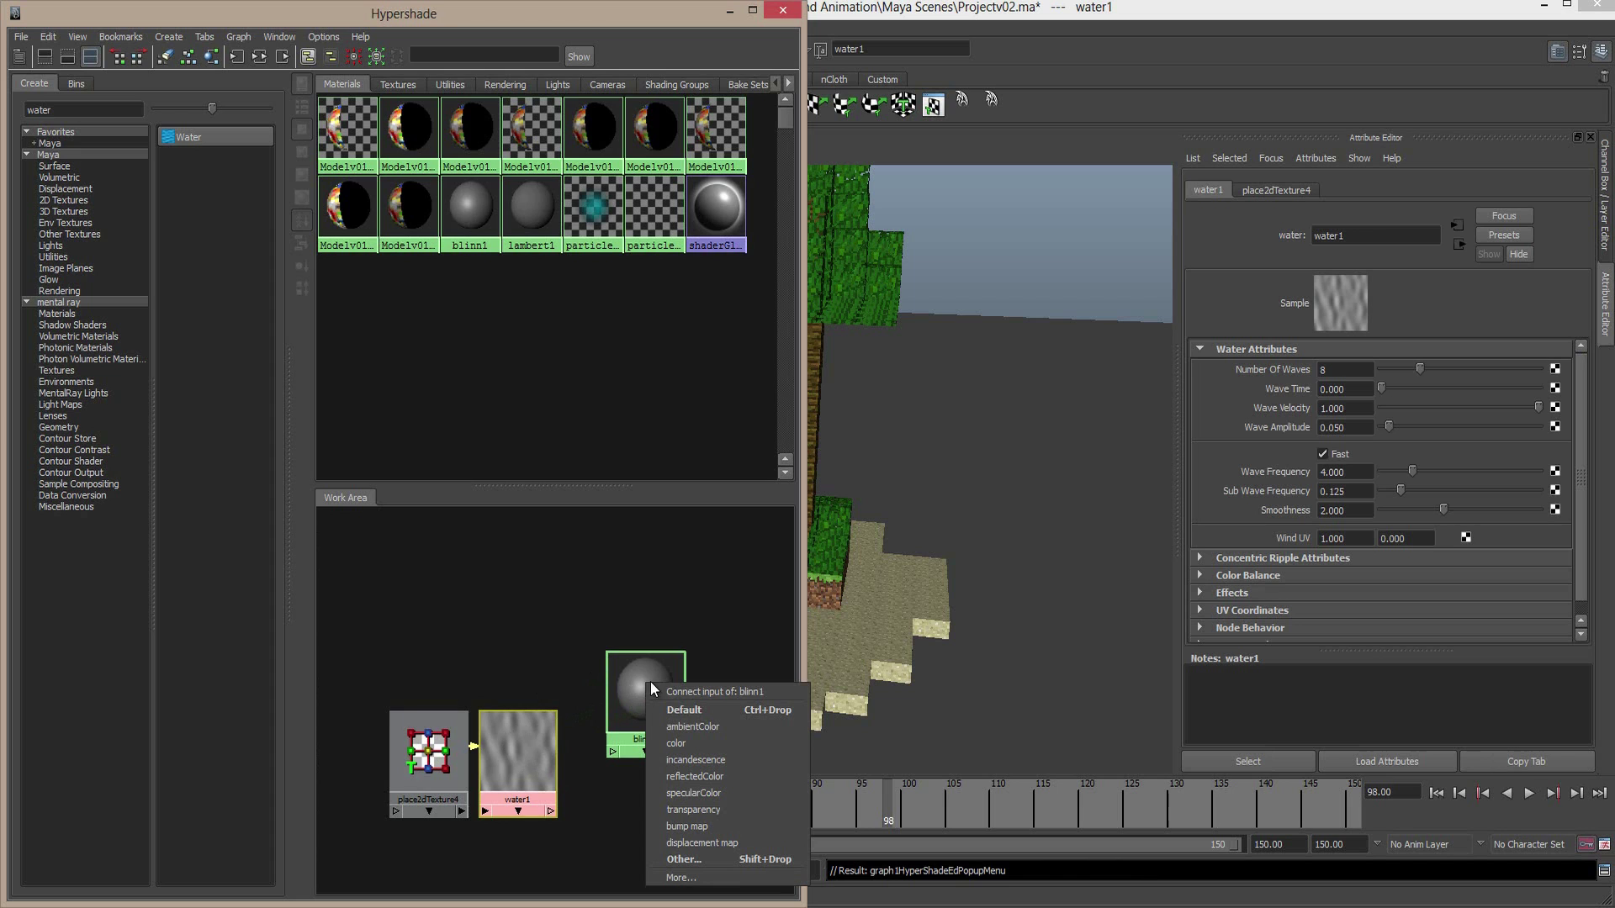
left_click(684, 742)
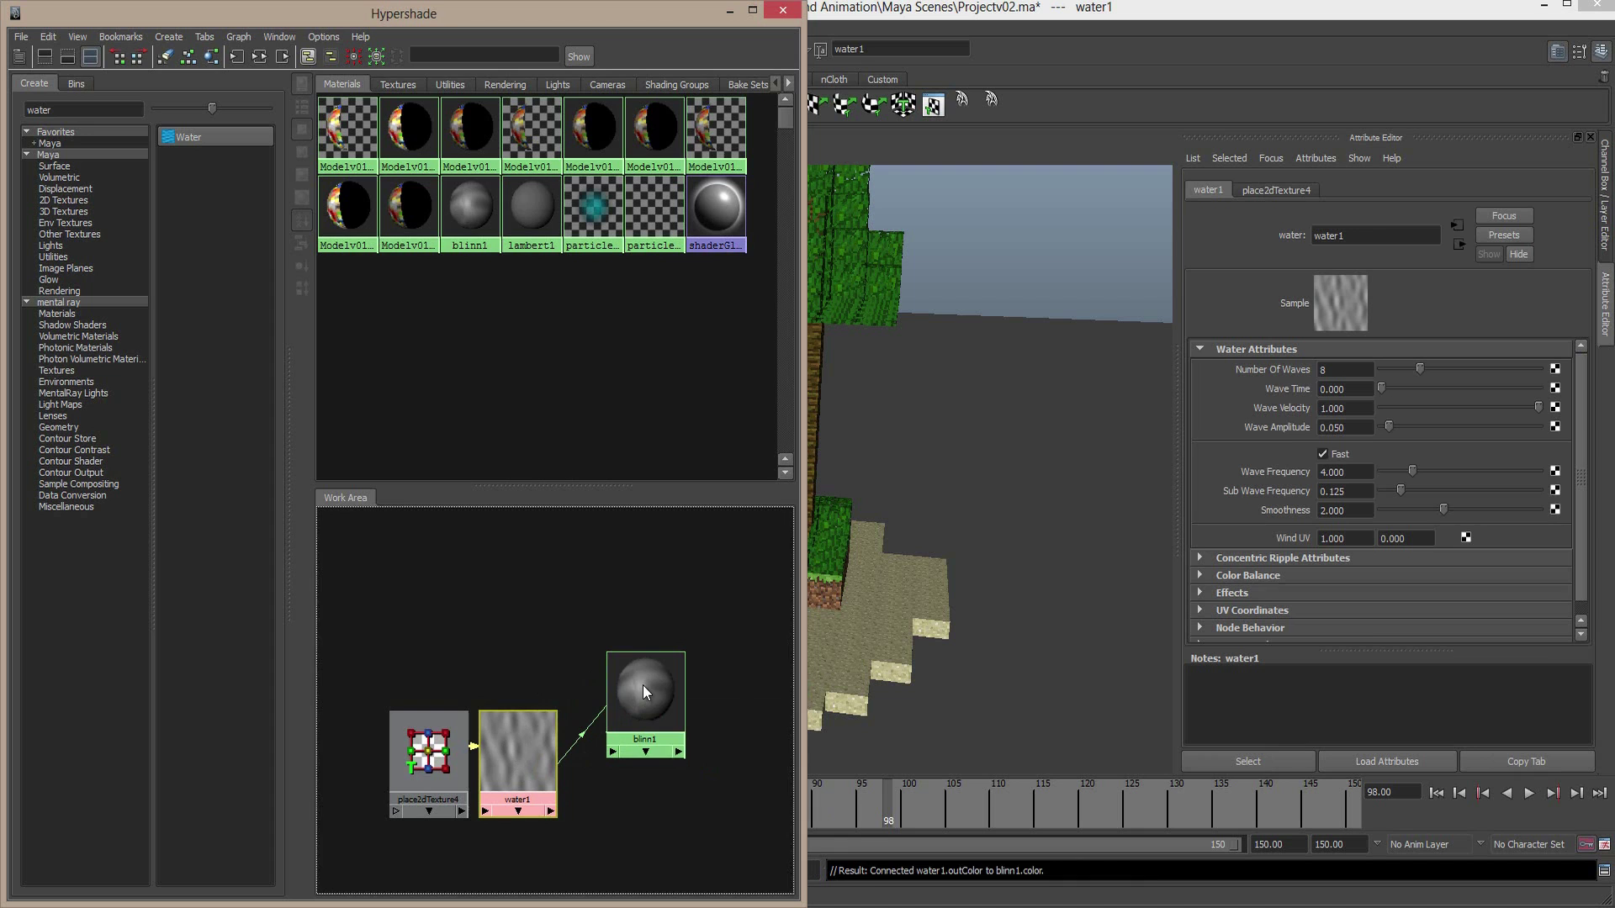
Connect water1 to blinn1 as a bump map and move the new bump2d1 node aside
middle_click_drag(642, 685, 667, 684)
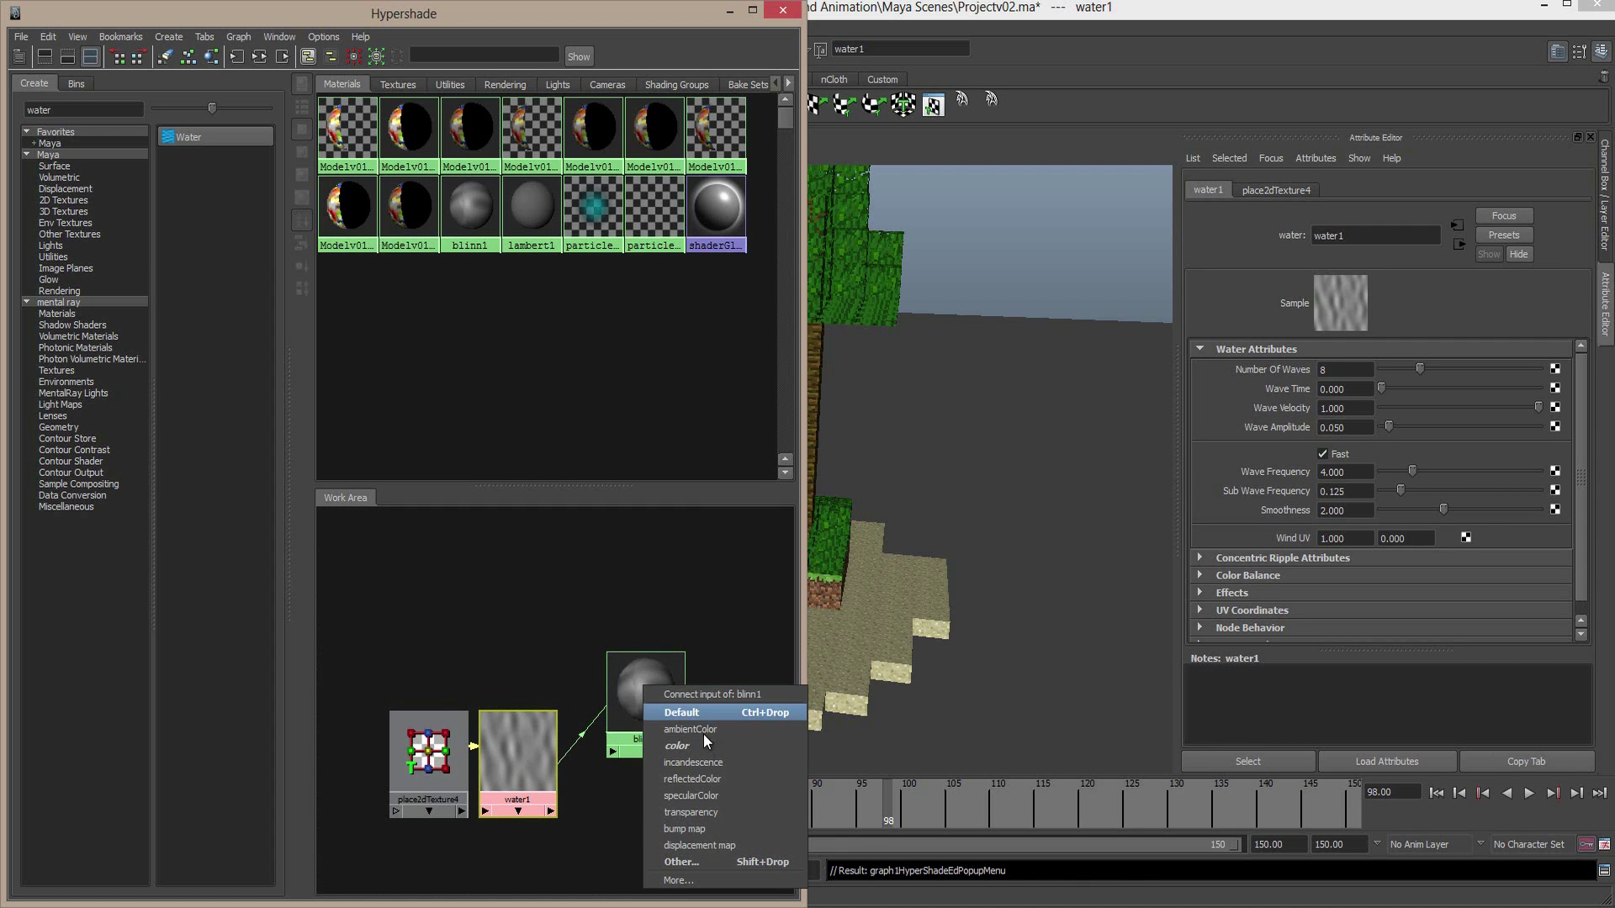
left_click(694, 829)
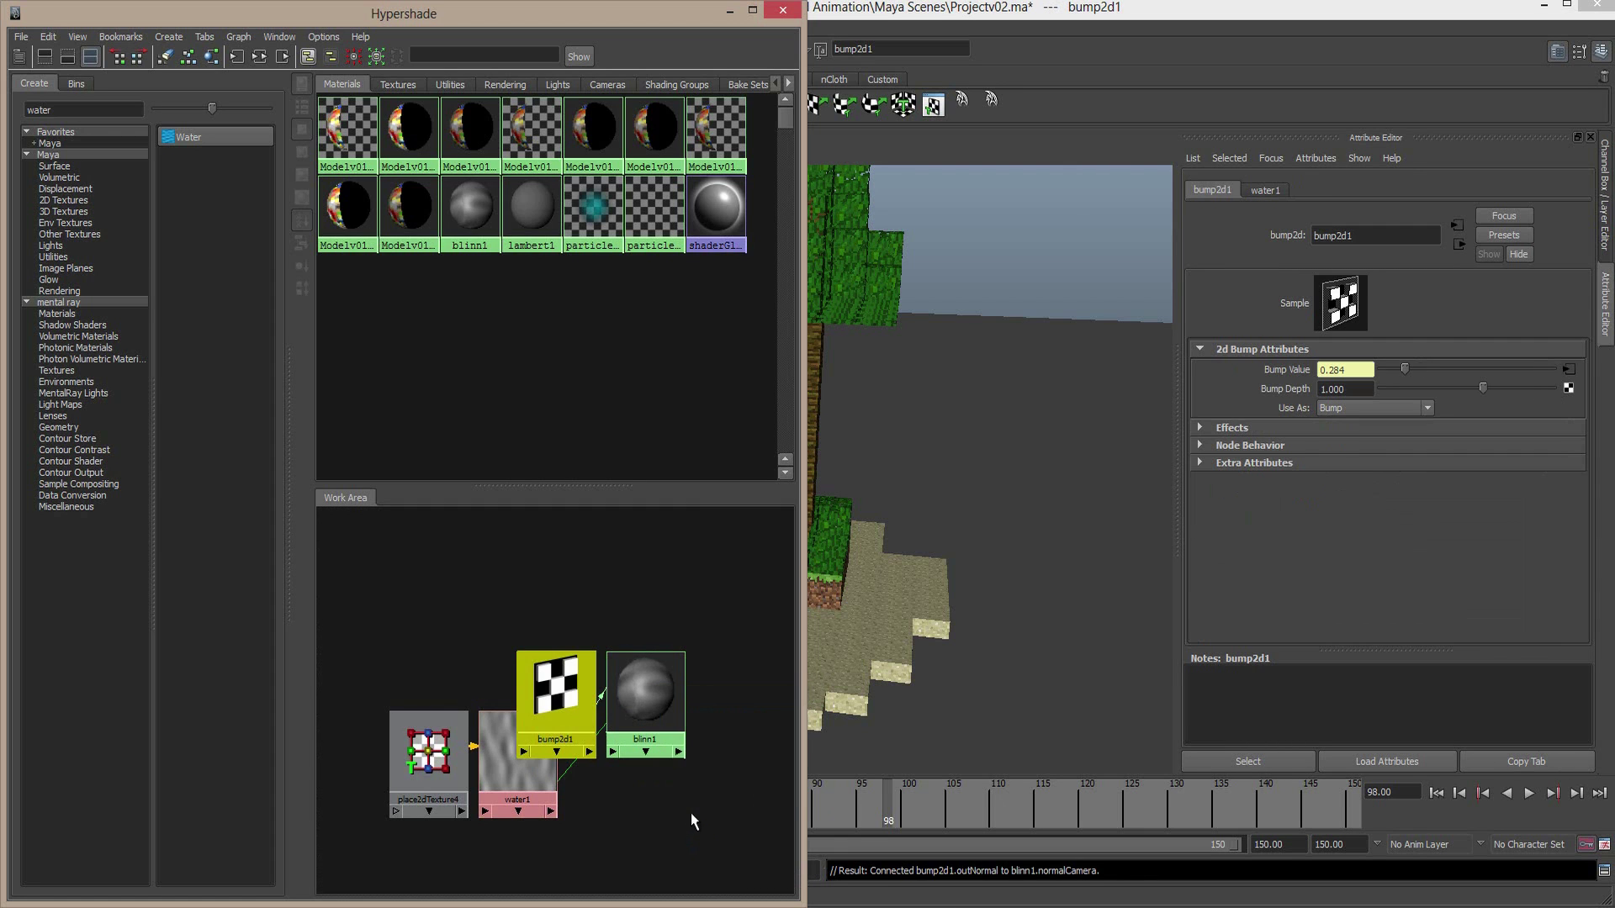
left_click_drag(552, 665, 511, 608)
left_click(663, 639)
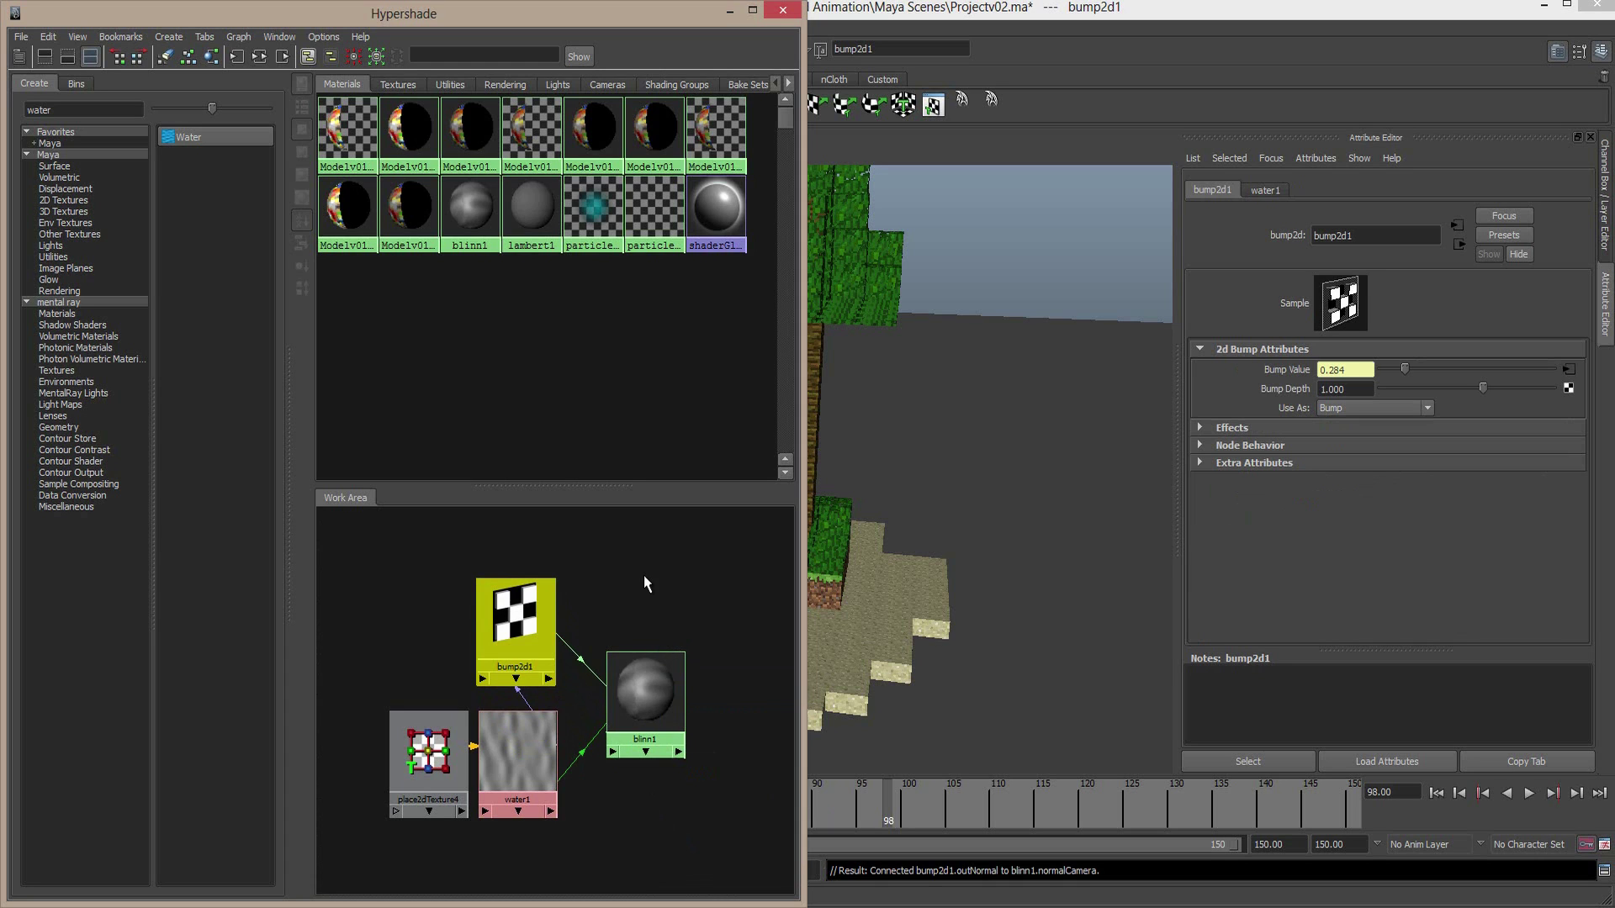
Drag the blinn1 water material onto the OceanPlane in the viewport
left_click(681, 622)
left_click(646, 695)
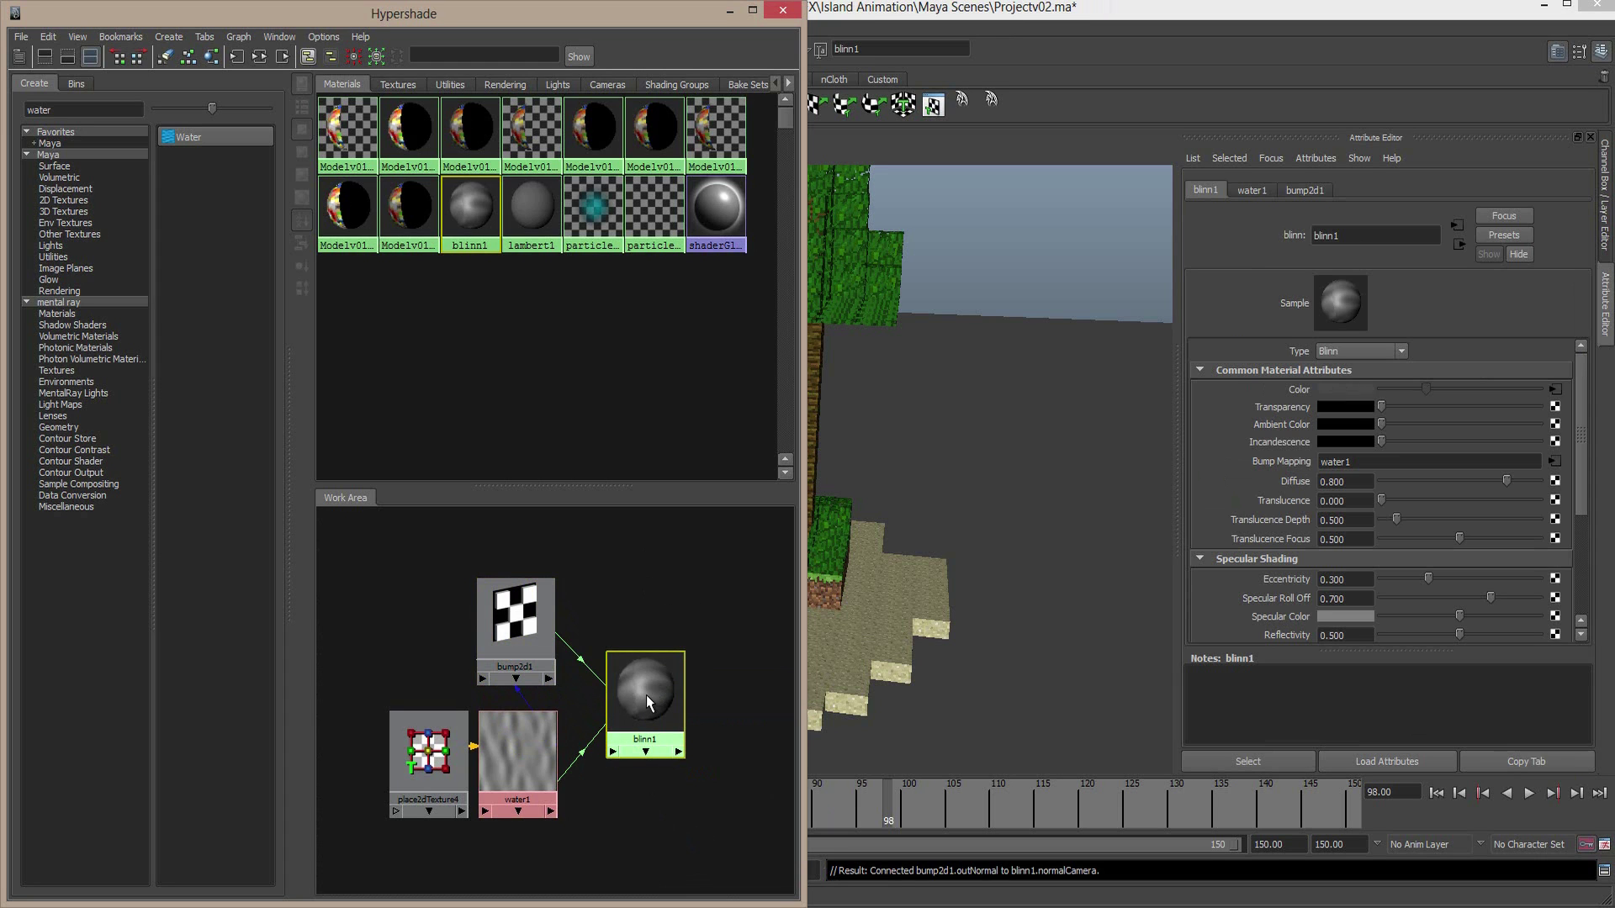
middle_click_drag(820, 578, 647, 652)
right_click(644, 659)
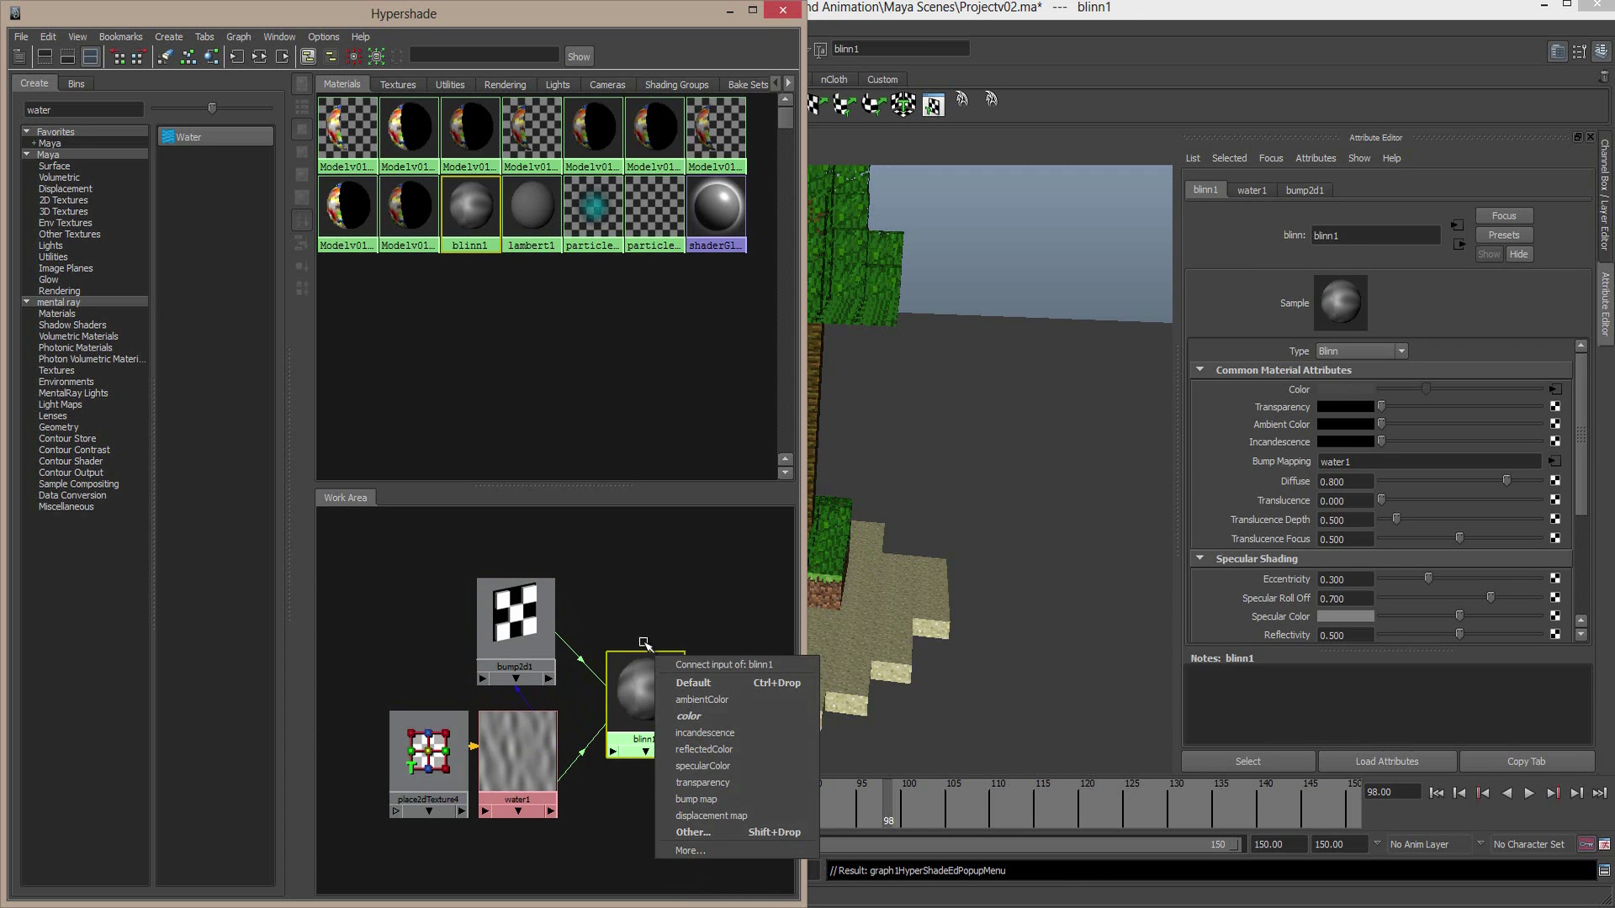
left_click(639, 660)
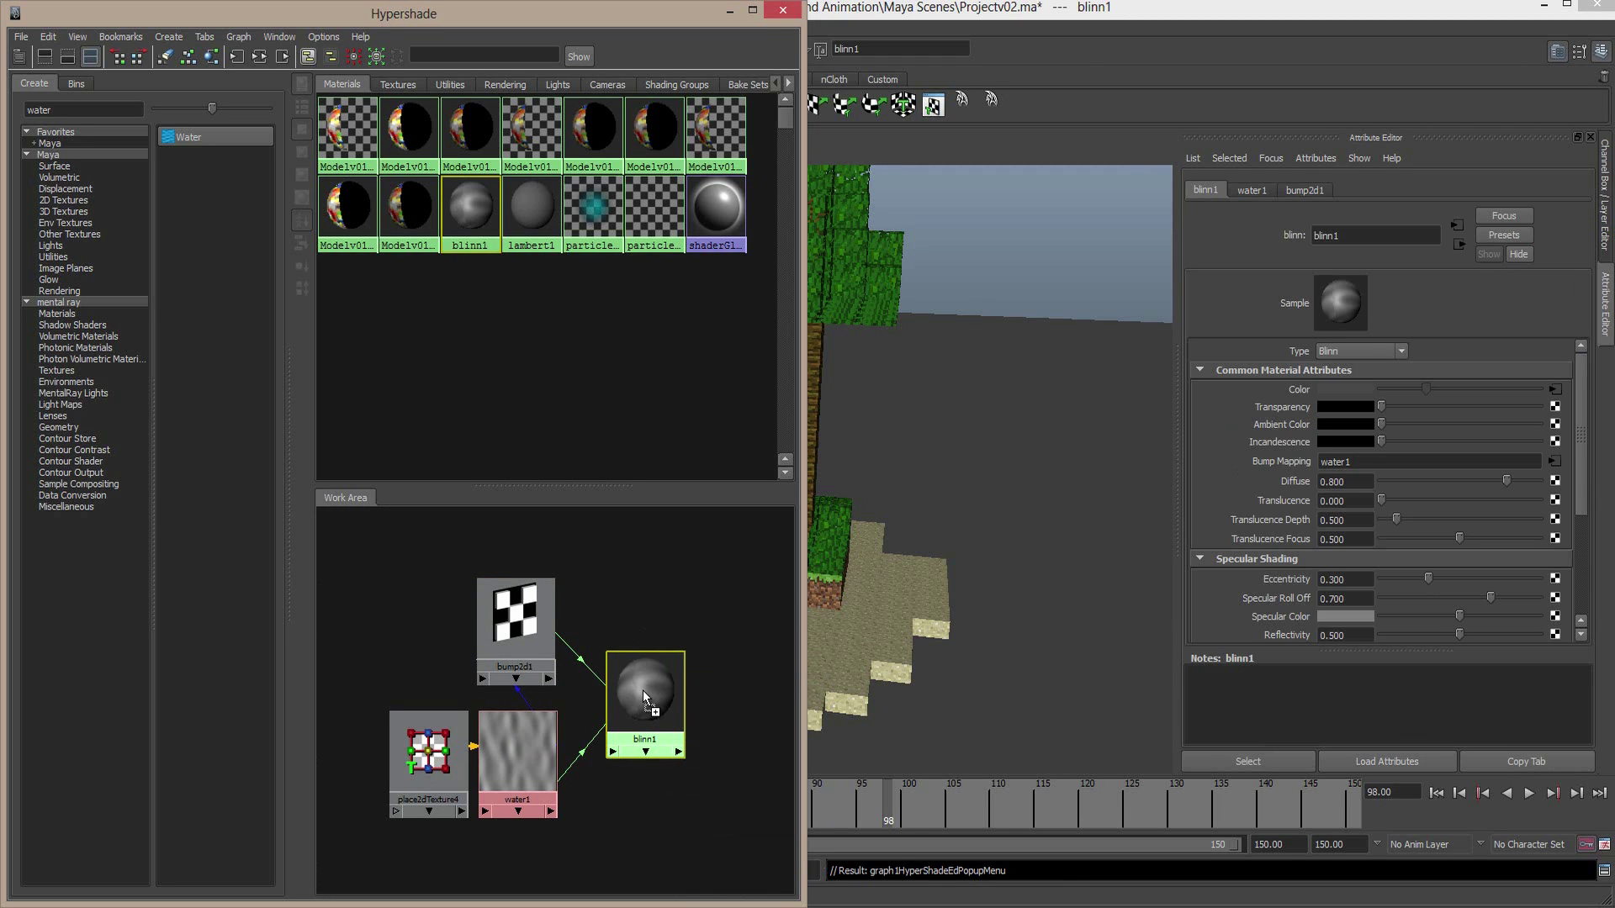
mouse_move(642, 690)
middle_mouse_down()
mouse_move(815, 576)
mouse_move(989, 426)
middle_mouse_up()
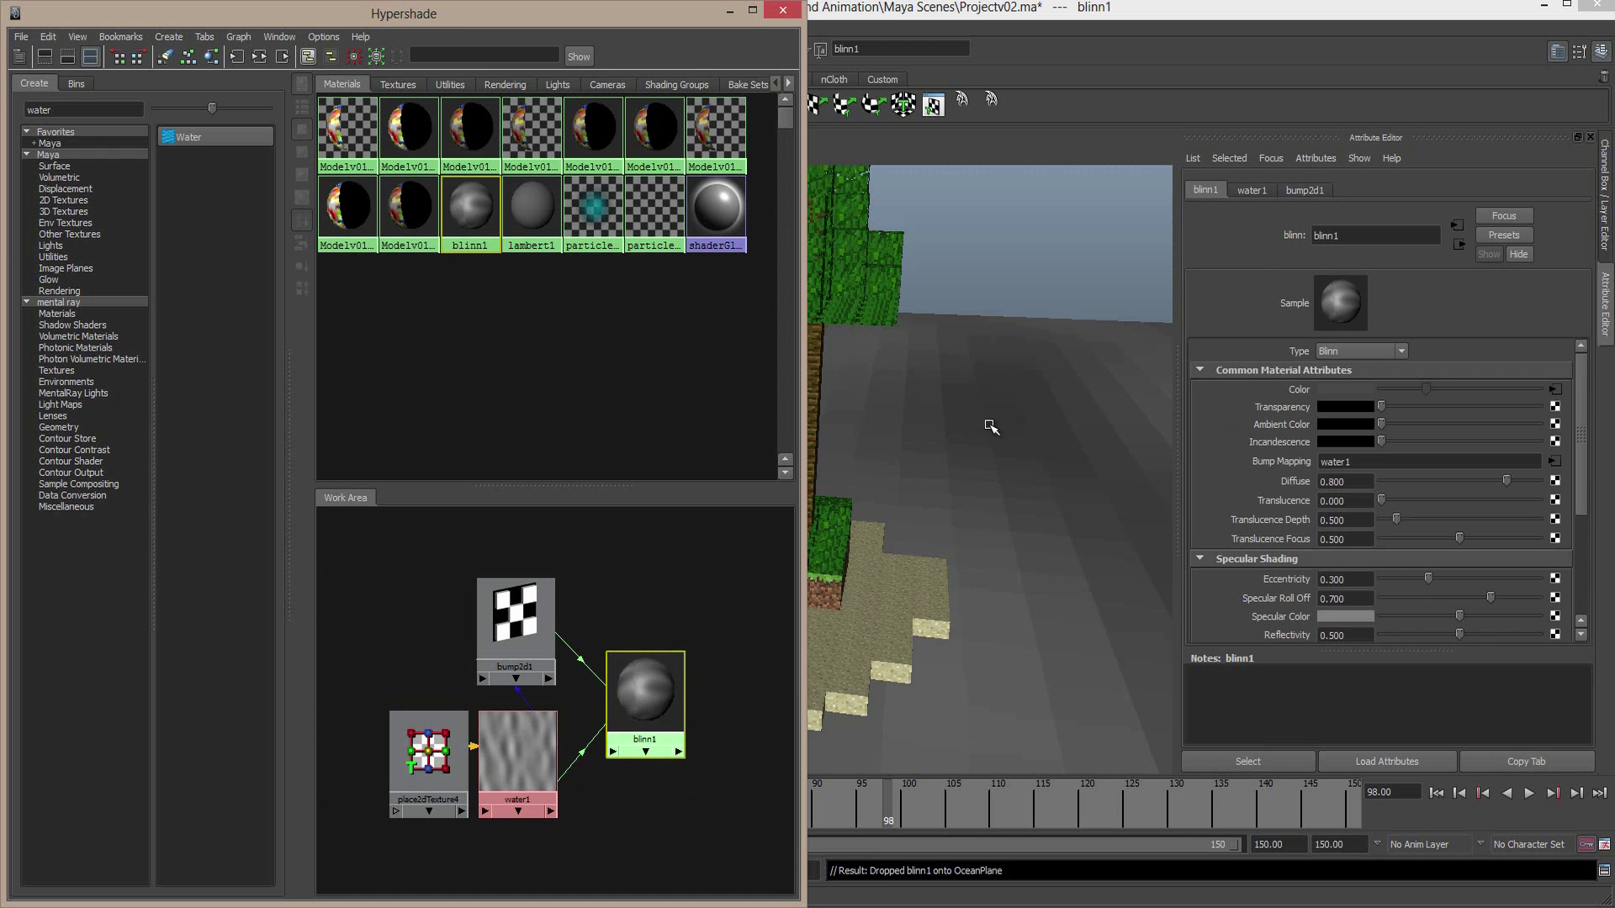
Minimize the Hypershade and orbit around the island to inspect the water texture
left_click(731, 15)
scroll(730, 539, "down", 10)
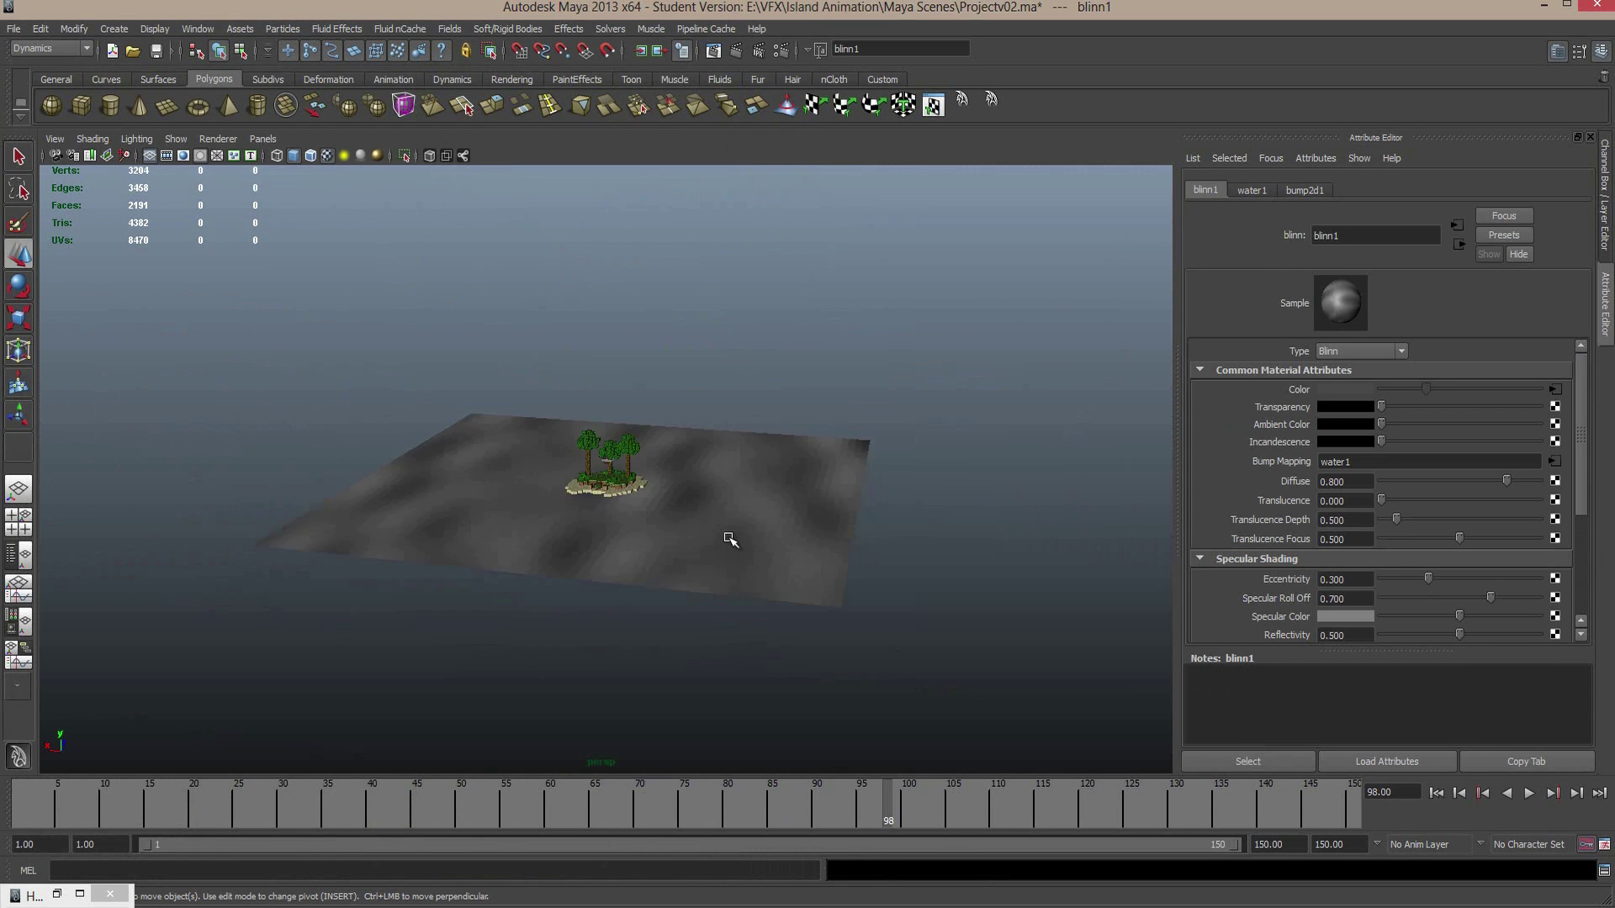
mouse_move(730, 539)
left_mouse_down("alt")
mouse_move(699, 569)
mouse_move(706, 648)
mouse_move(704, 557)
left_mouse_up("alt")
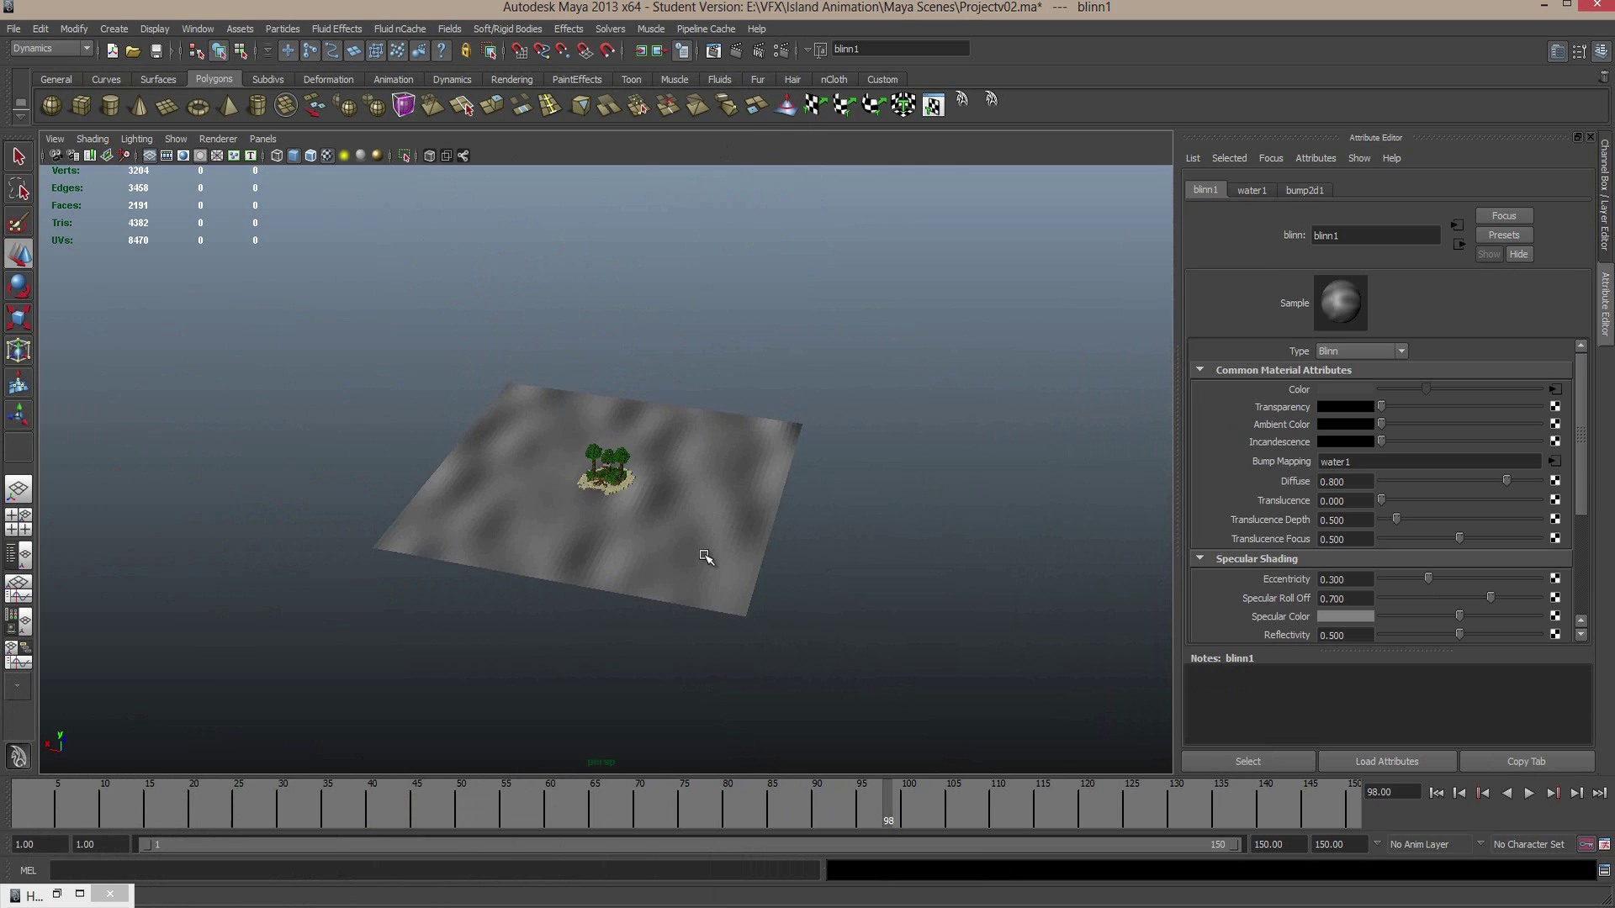
scroll(707, 557, "up", 5)
scroll(820, 580, "up", 5)
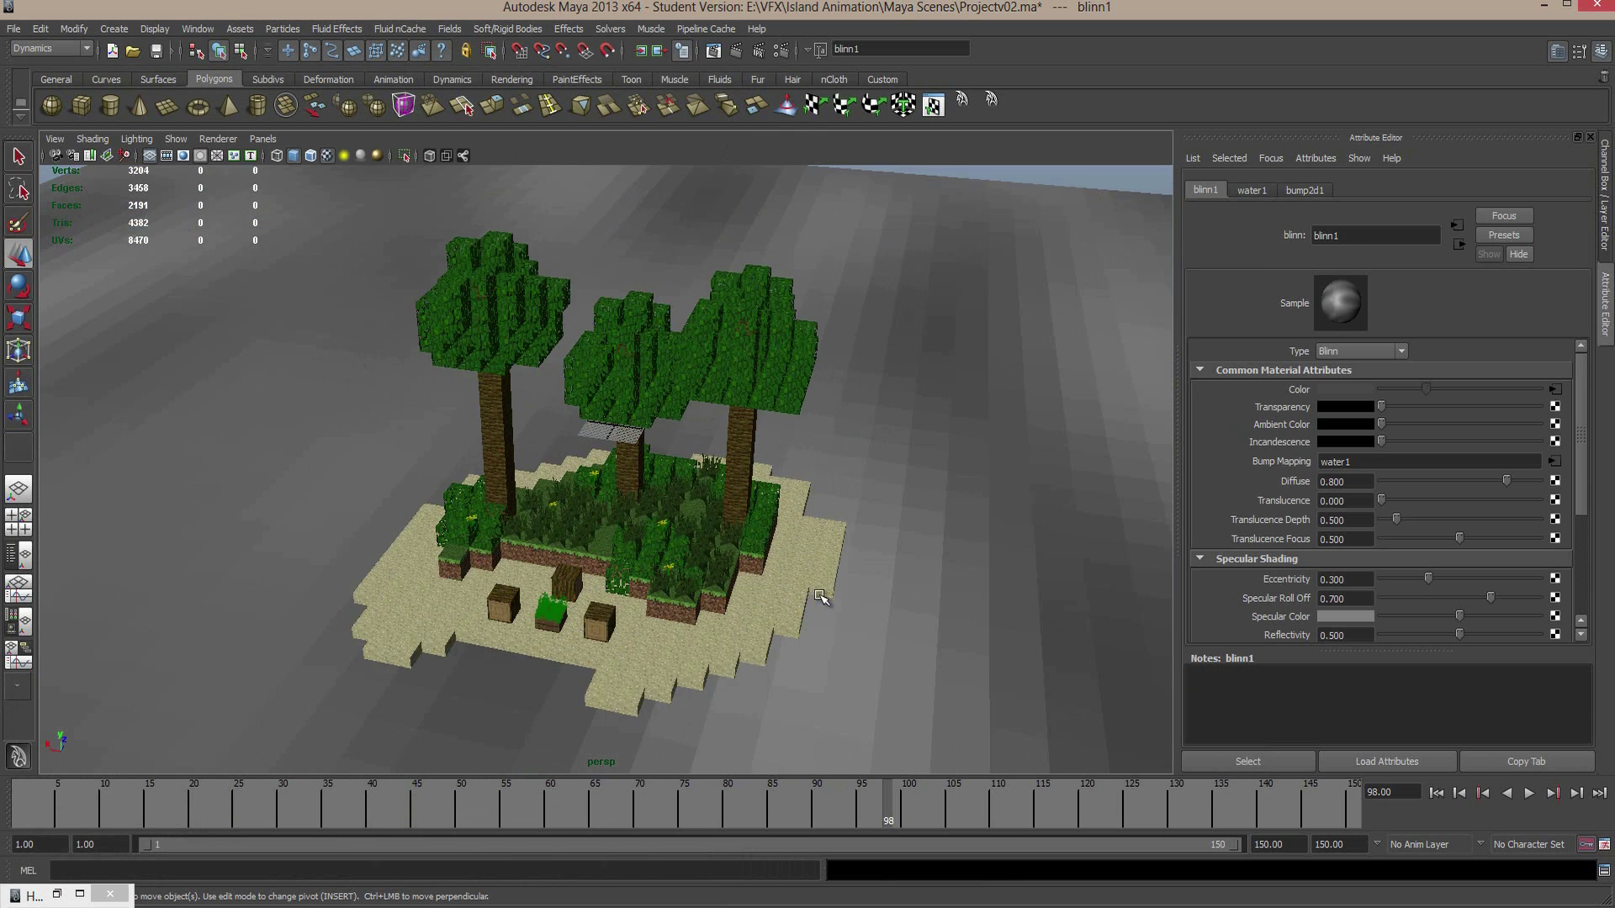
left_click_drag(821, 597, 847, 497, "alt")
scroll(843, 508, "up", 5)
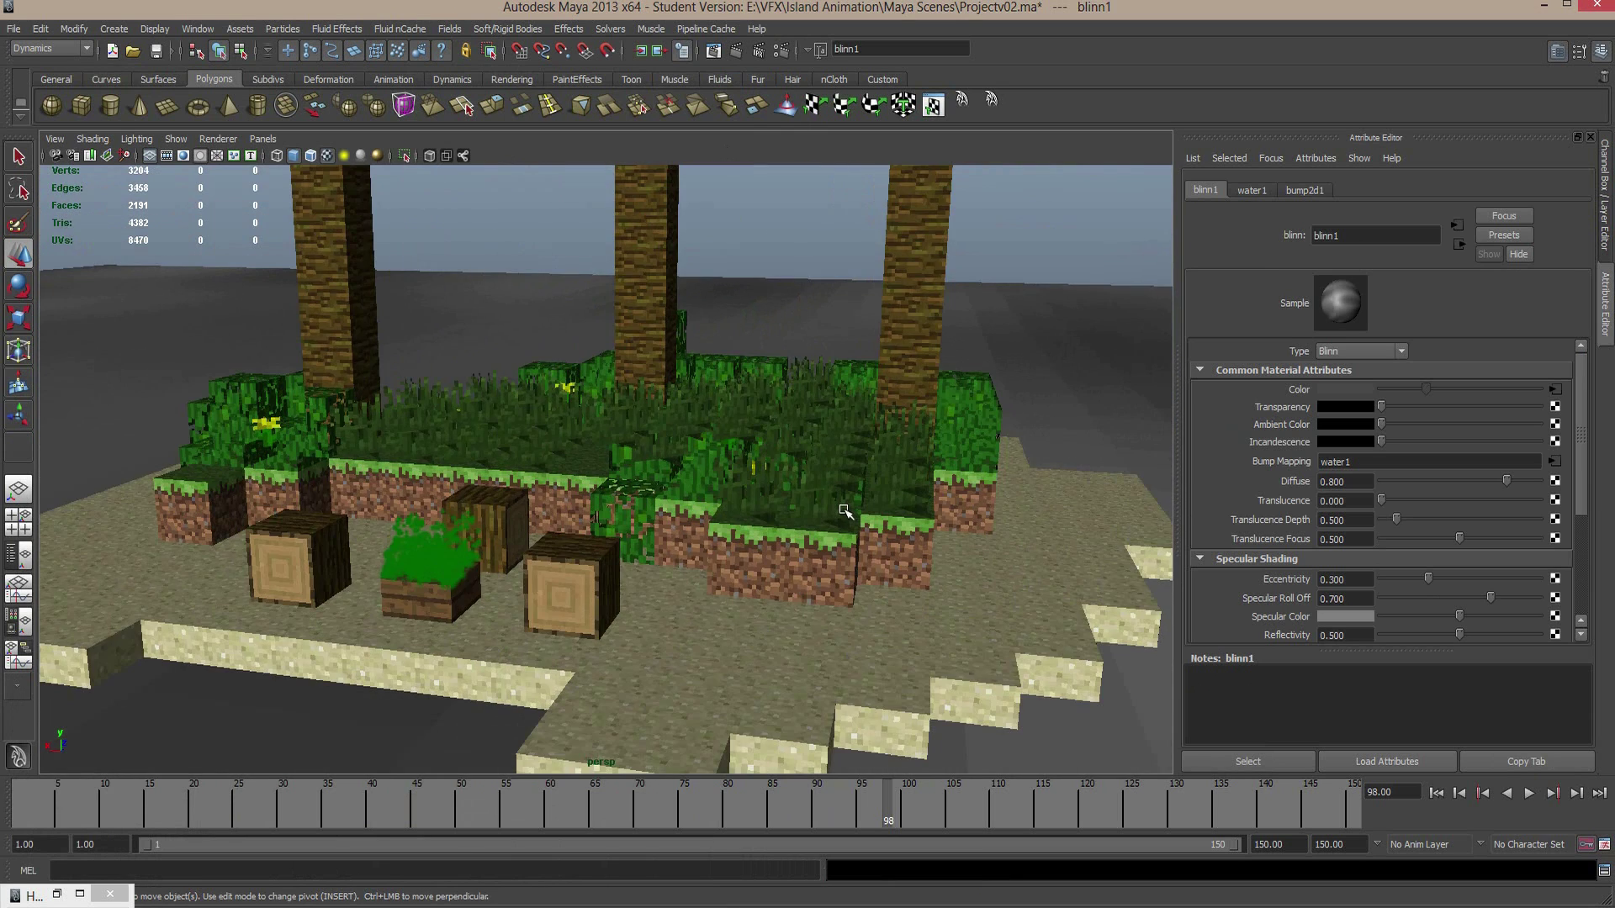
scroll(845, 510, "down", 5)
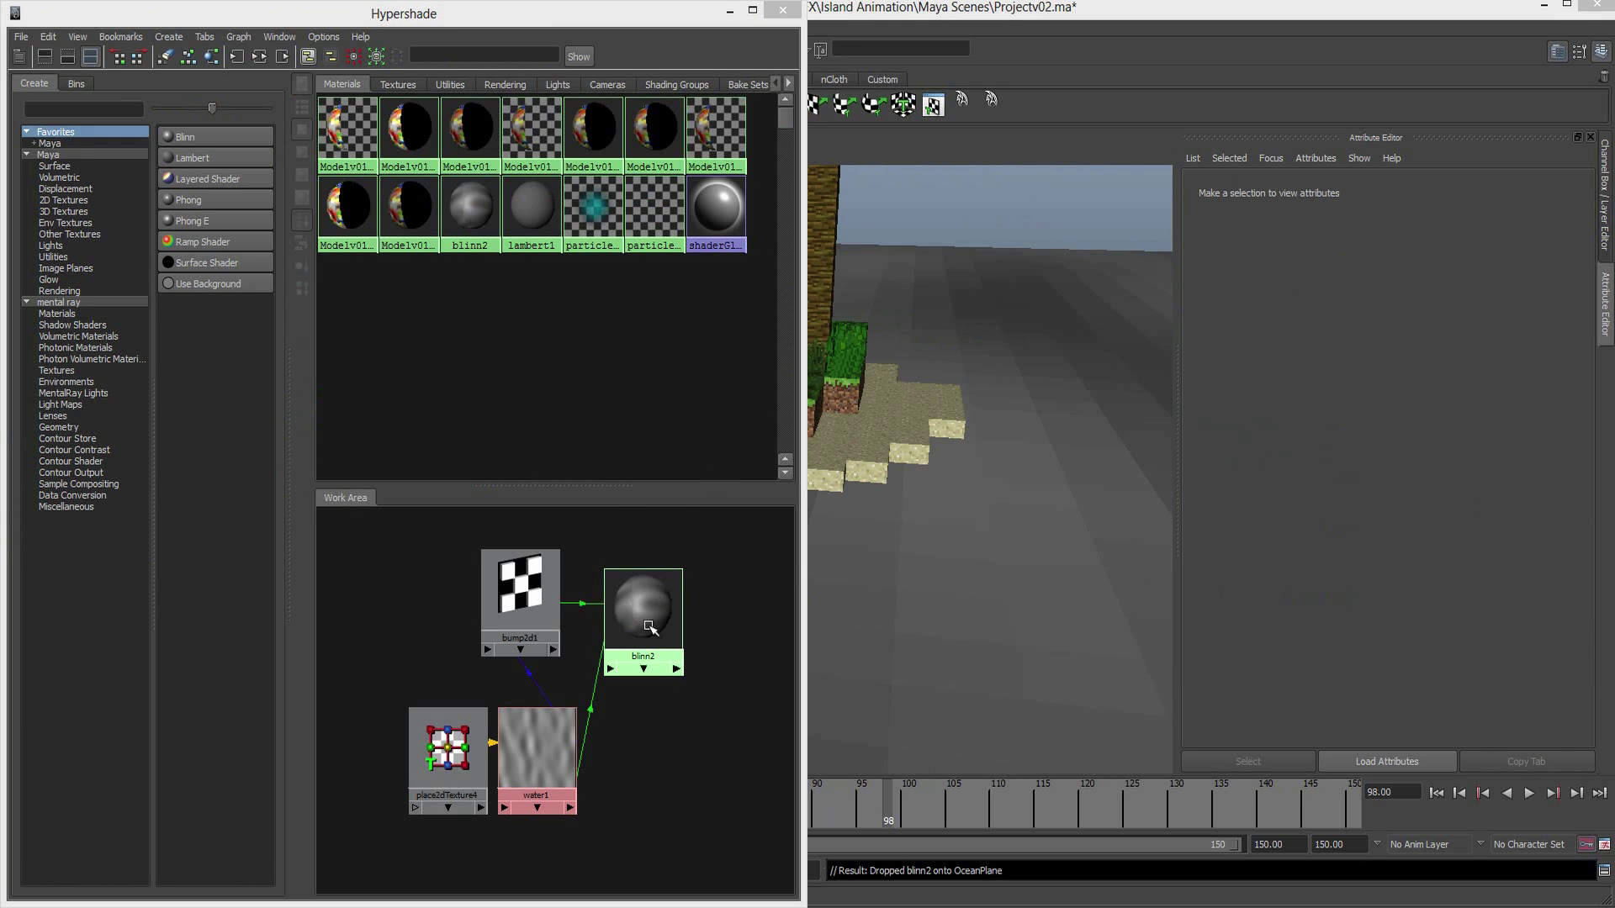
Rename blinn2 to WaterShader and bring up the water1 texture driving its Color
left_click(649, 627)
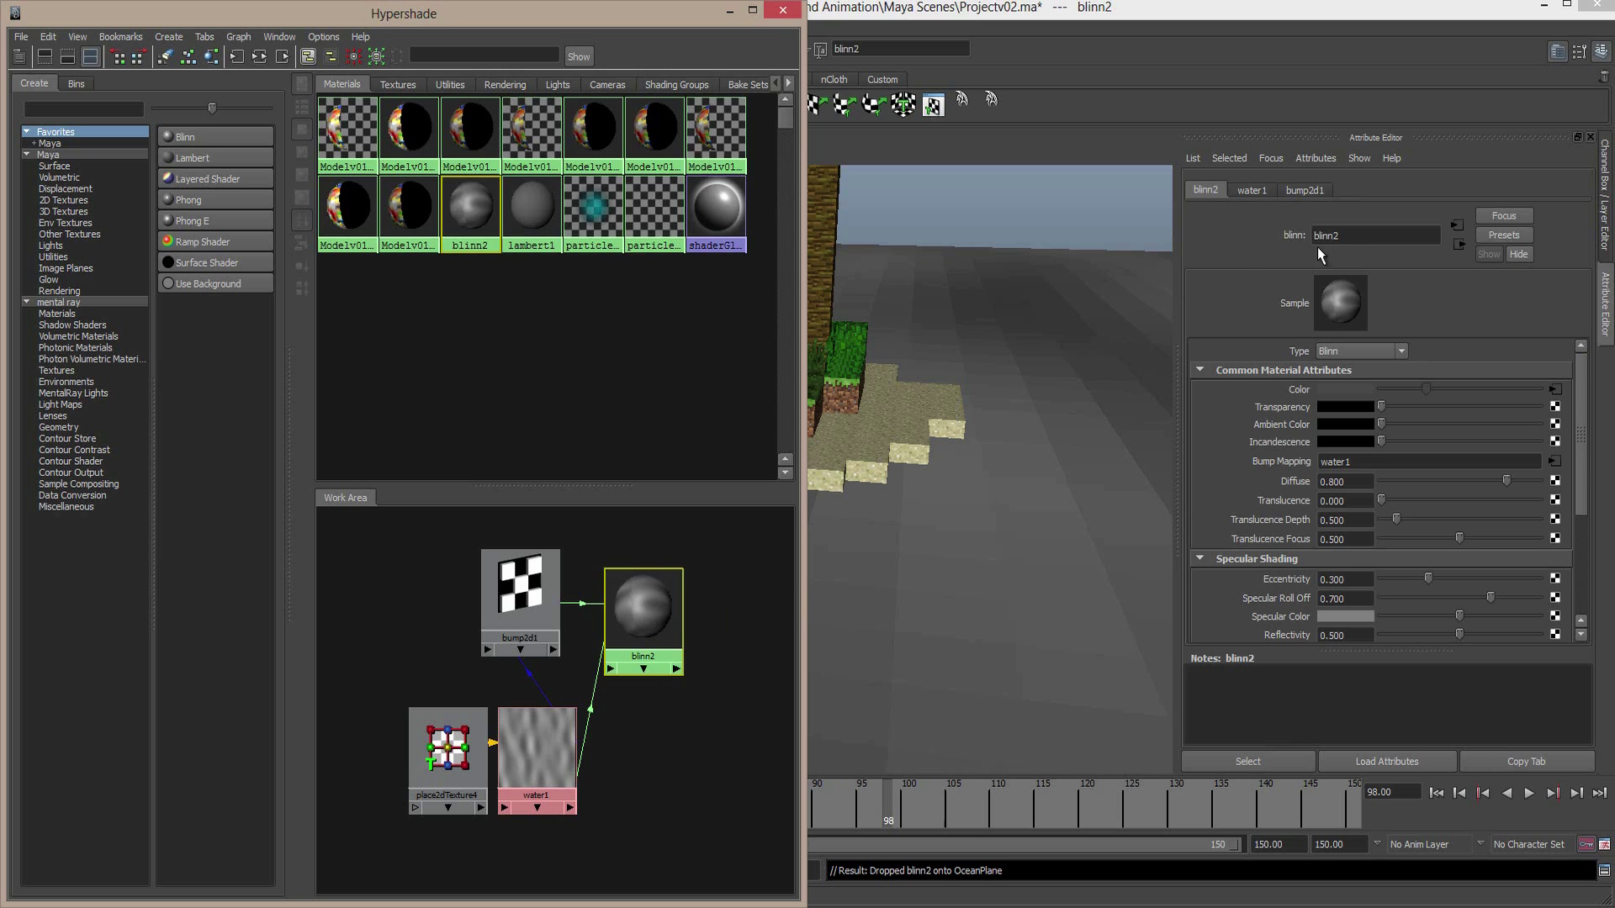
left_click_drag(1370, 241, 1143, 235)
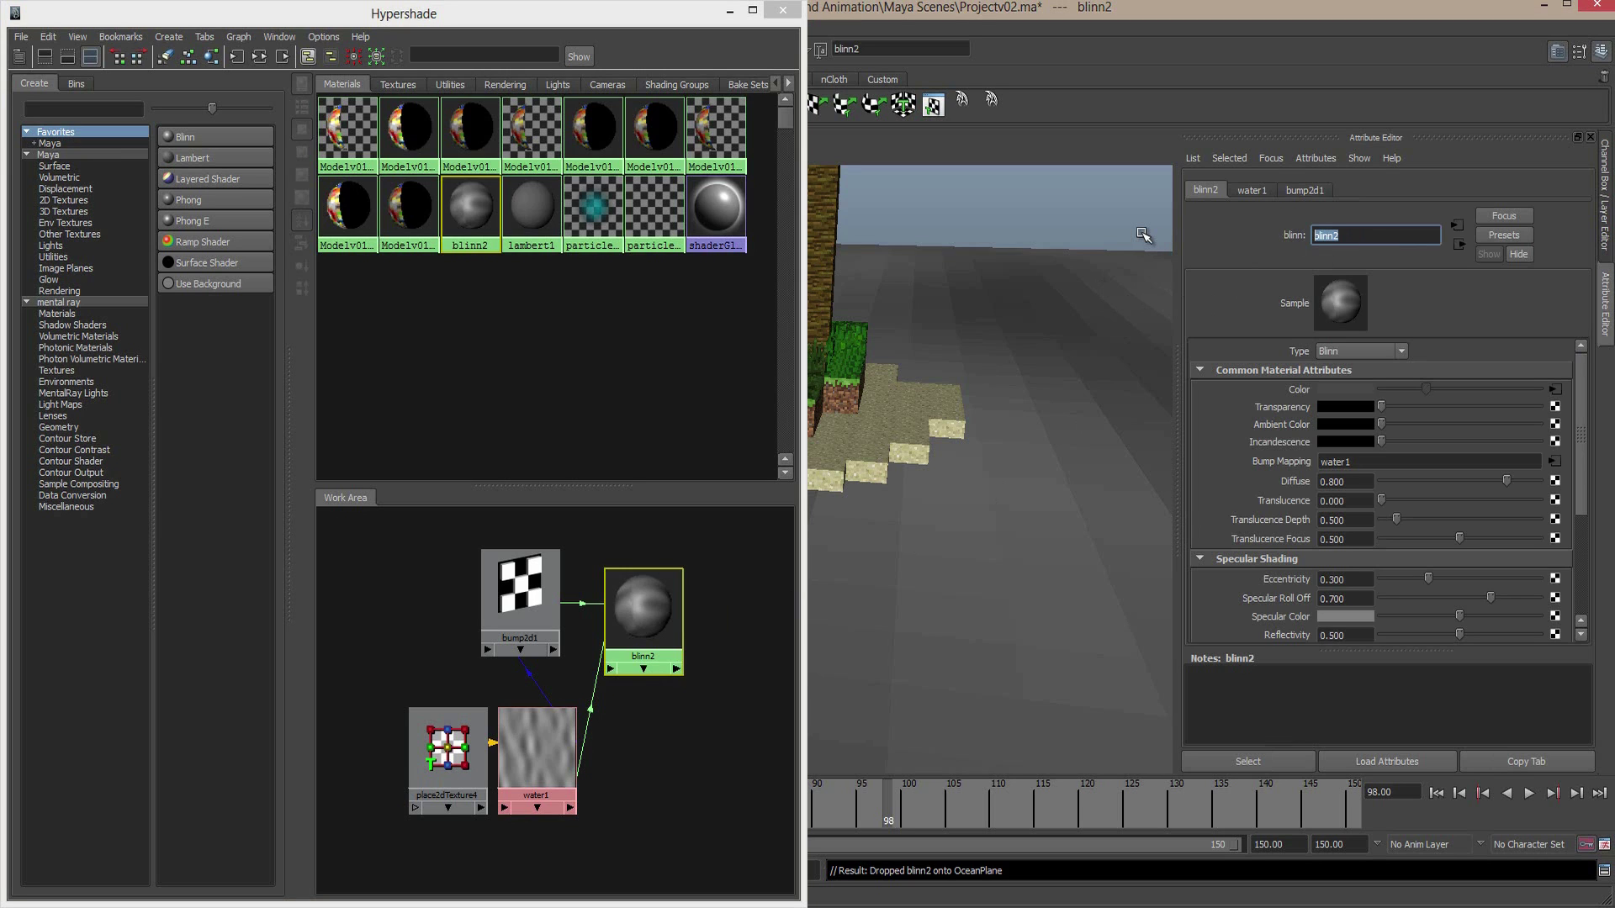
type("WaterShader")
key("Return")
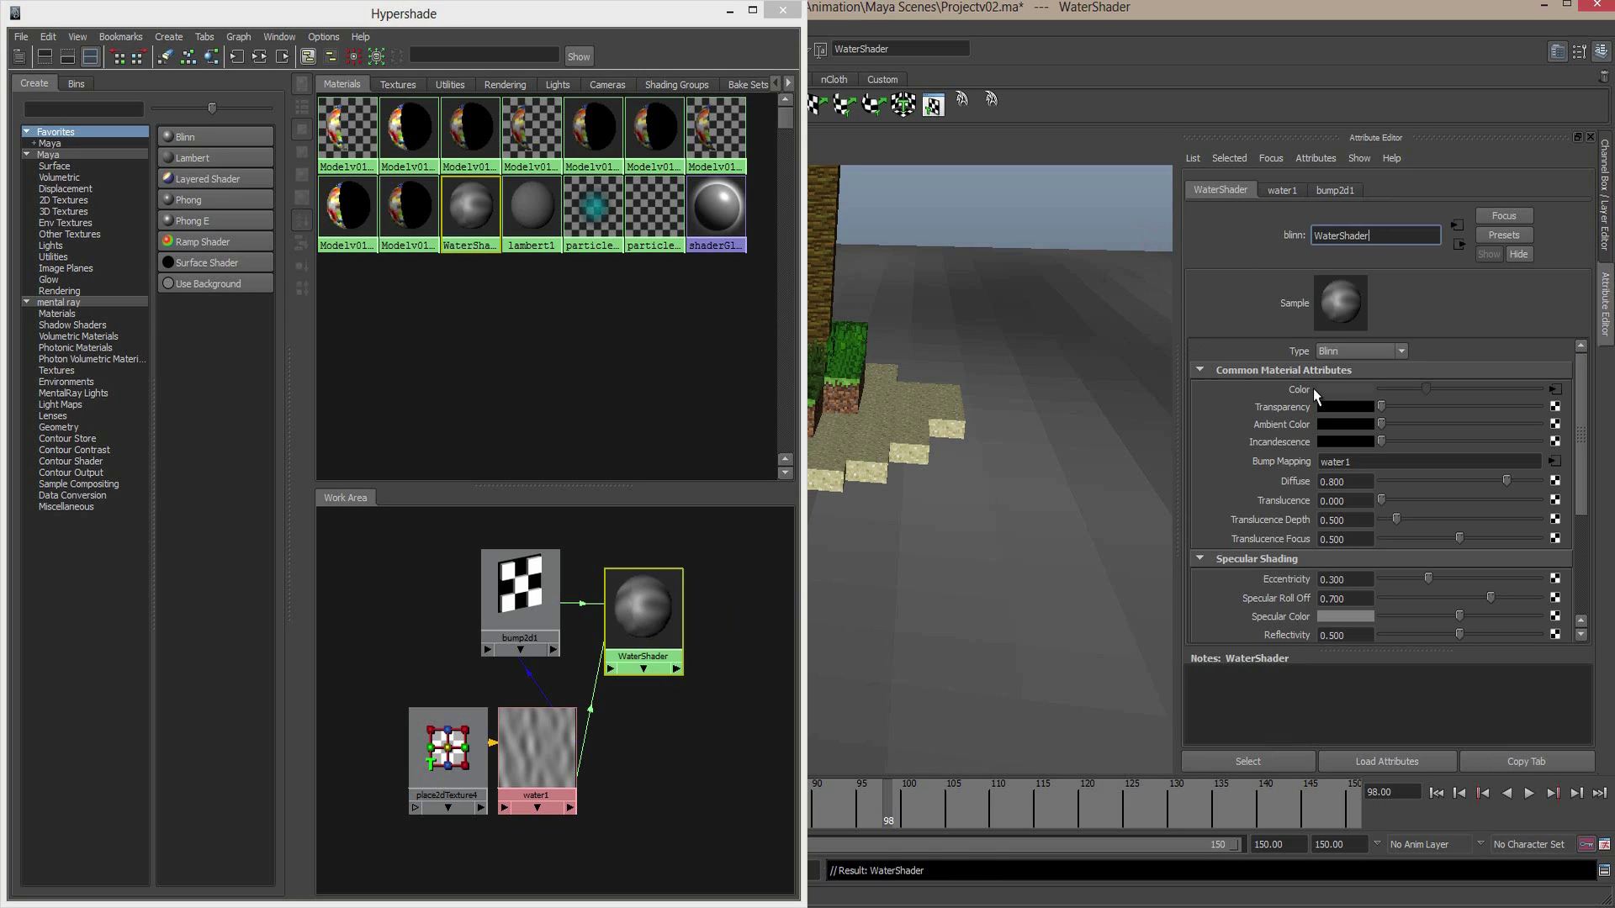
left_click(1555, 392)
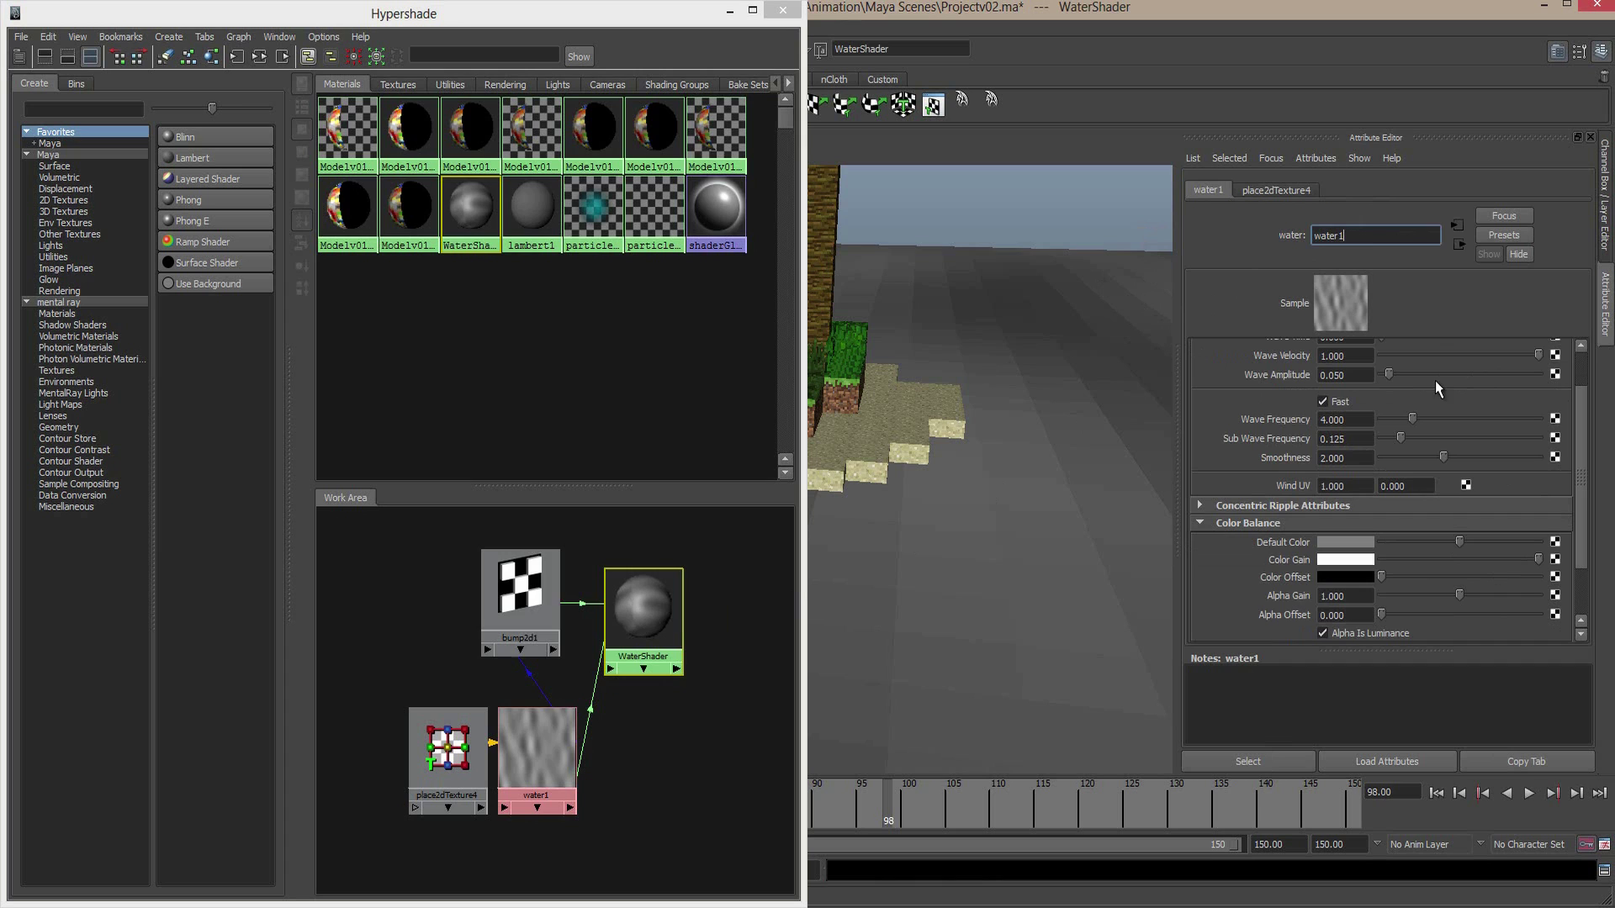
Set water1's Number Of Waves to 10 and Wave Frequency to 100
scroll(1349, 450, "up", 3)
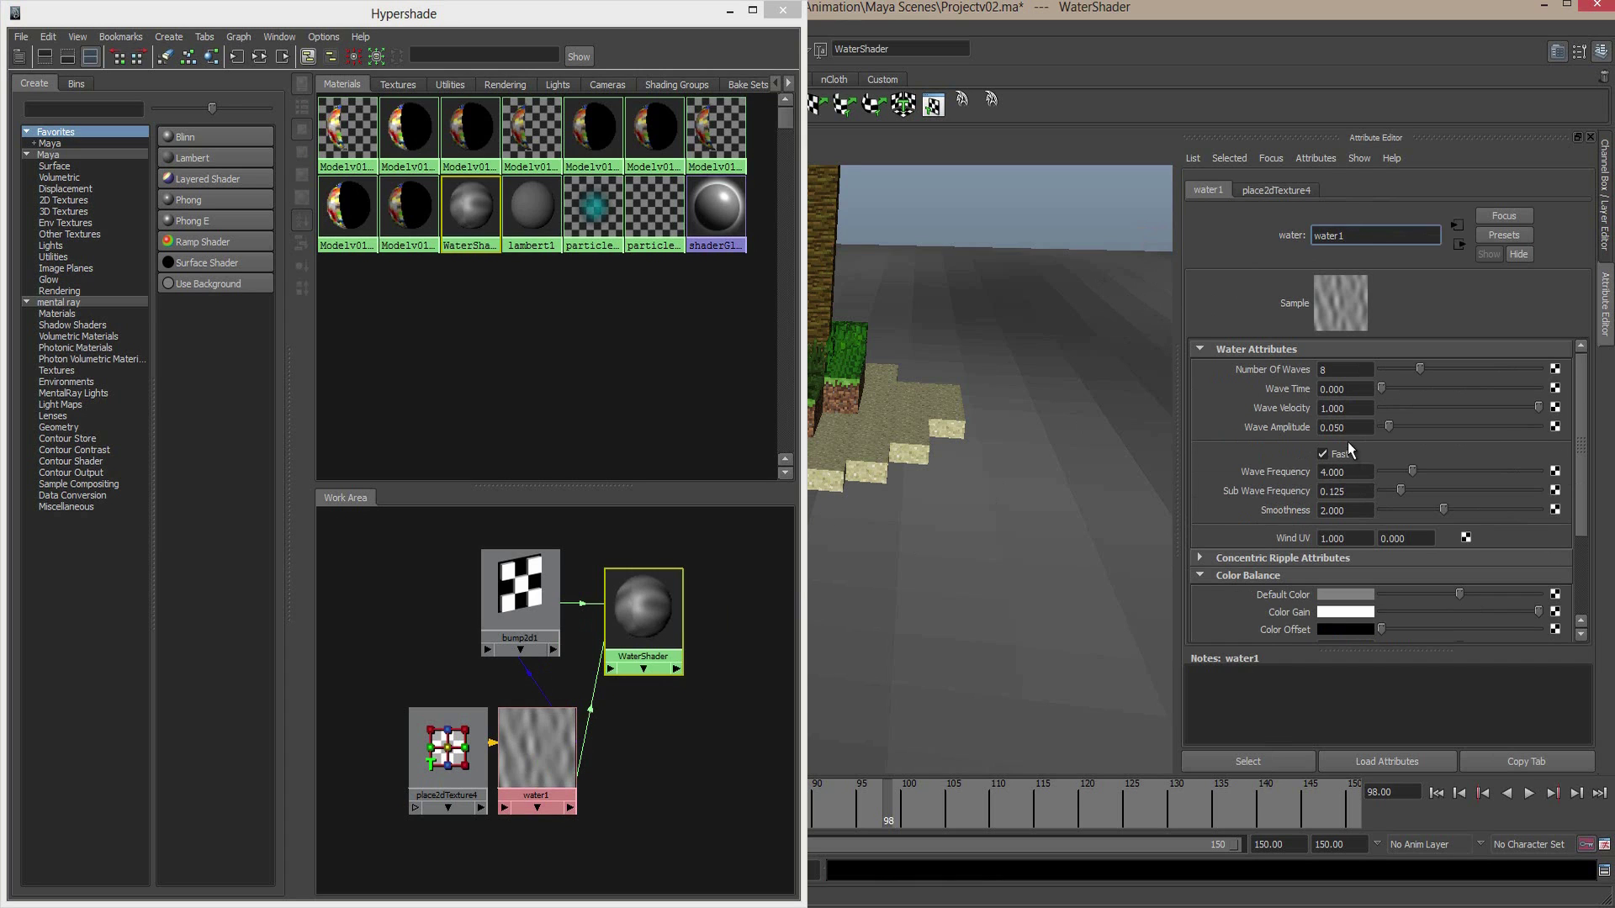
double_click(1337, 370)
type("10")
key("Return")
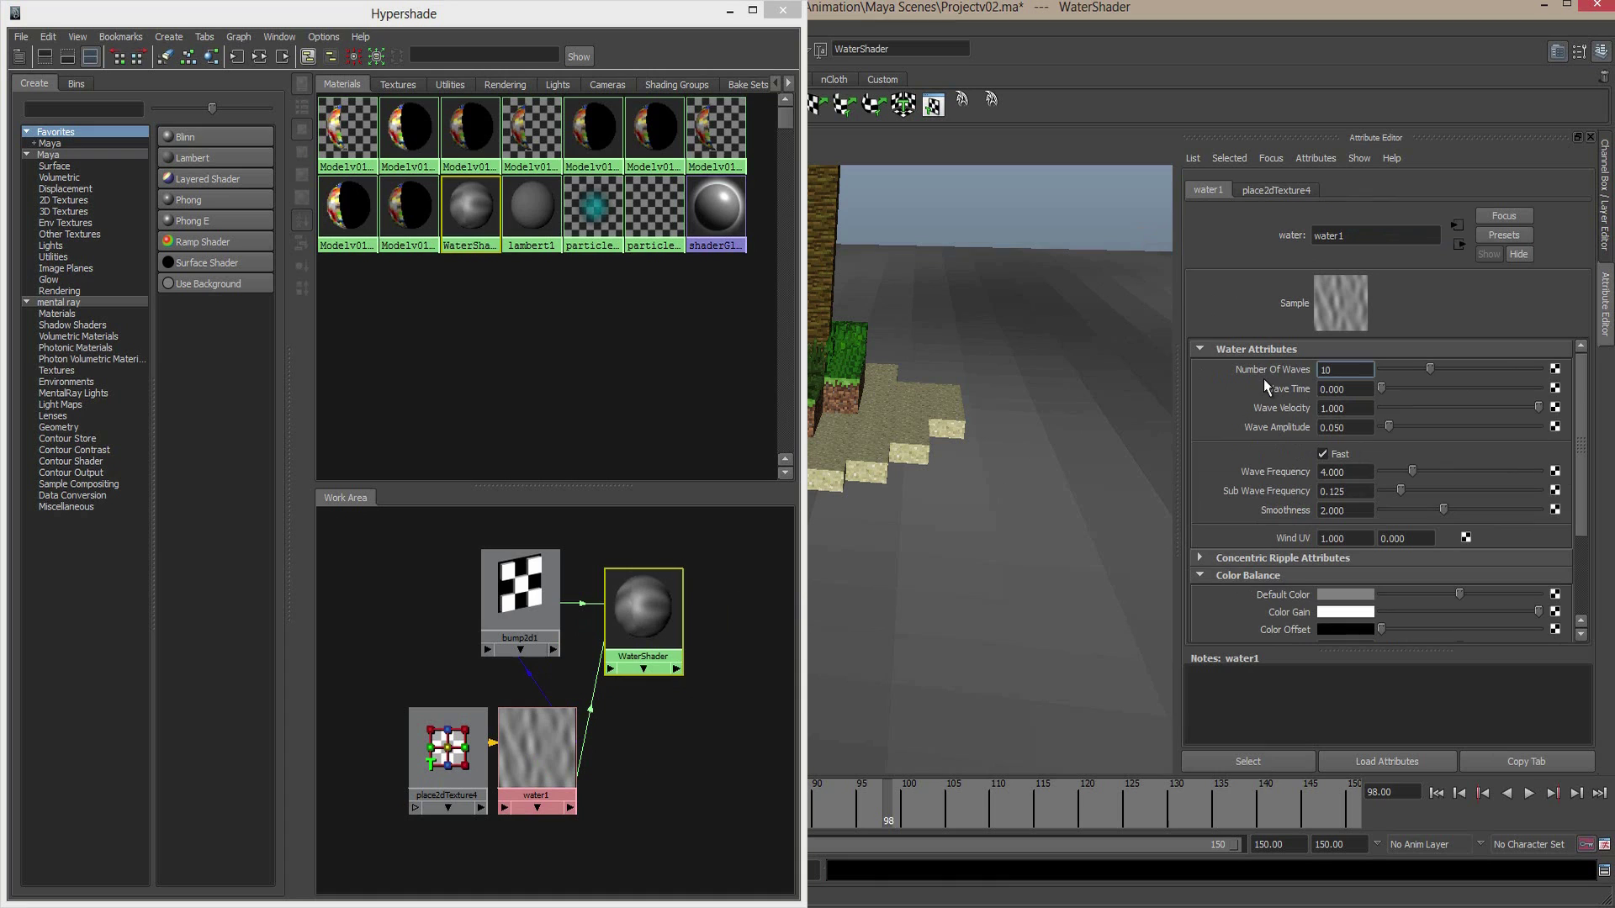
double_click(1355, 474)
type("100")
key("Return")
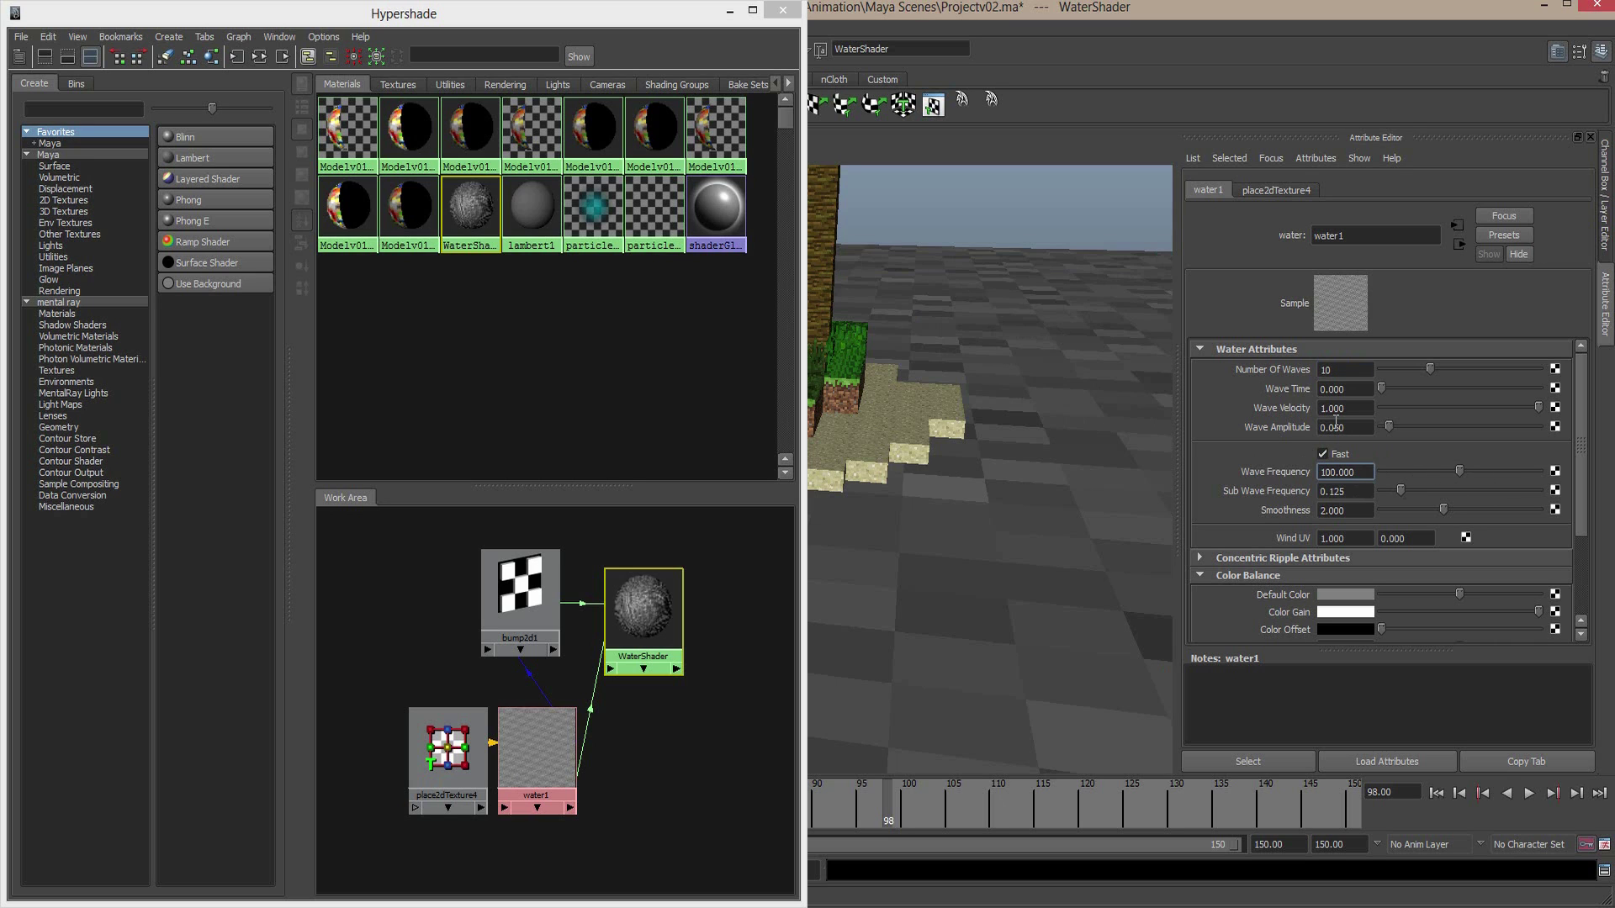
Set bump2d1's Bump Depth to 0.05
left_click(536, 572)
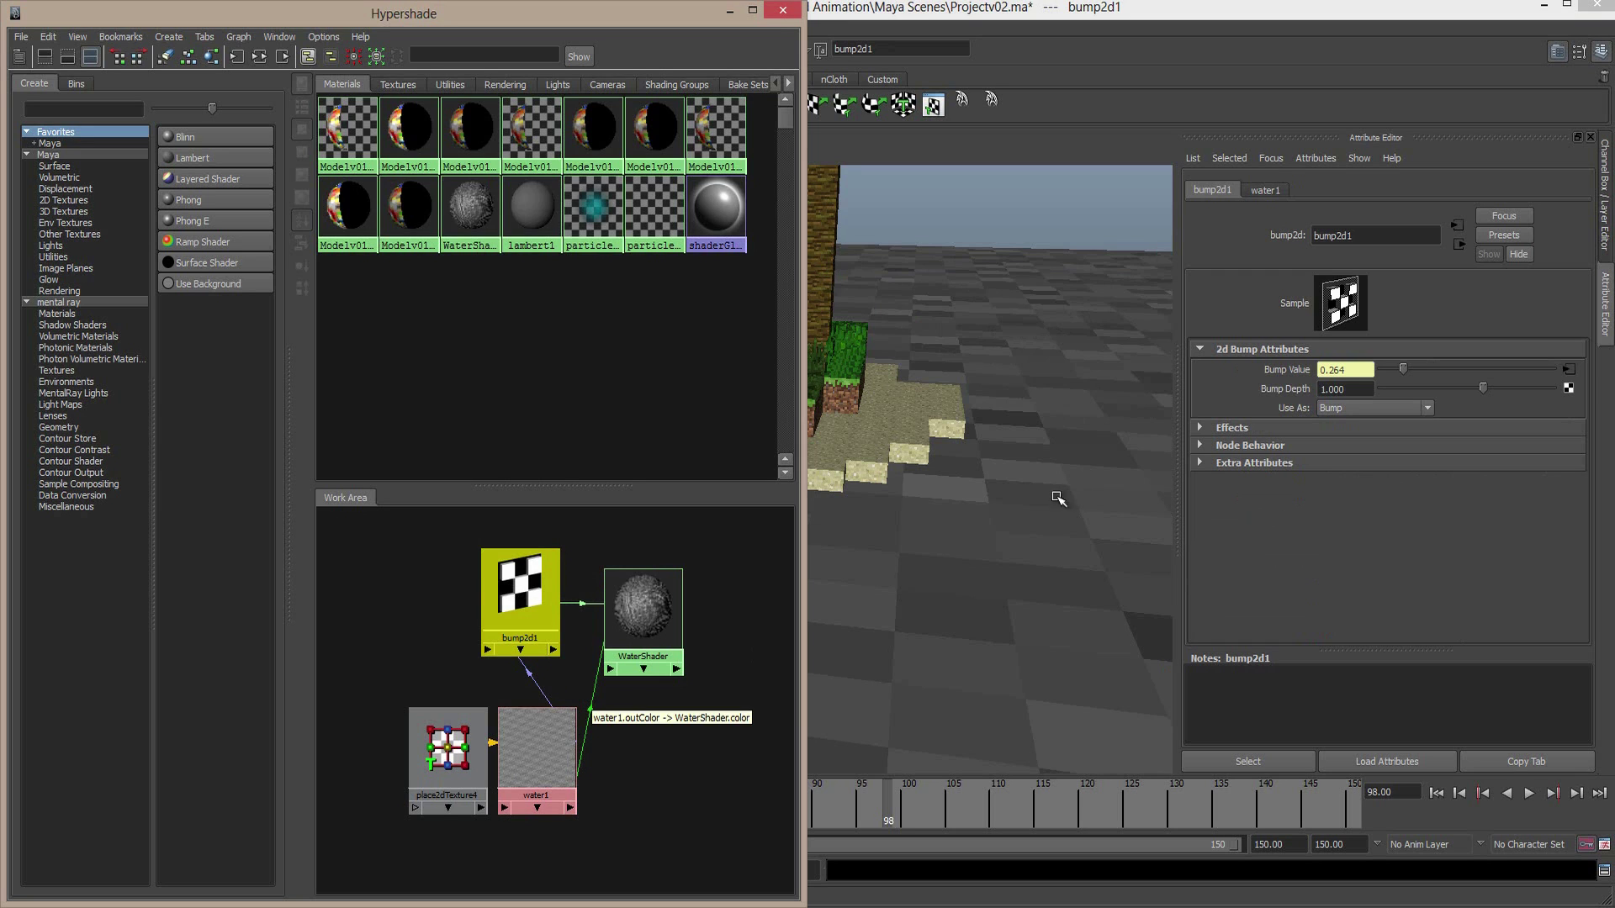
double_click(1373, 388)
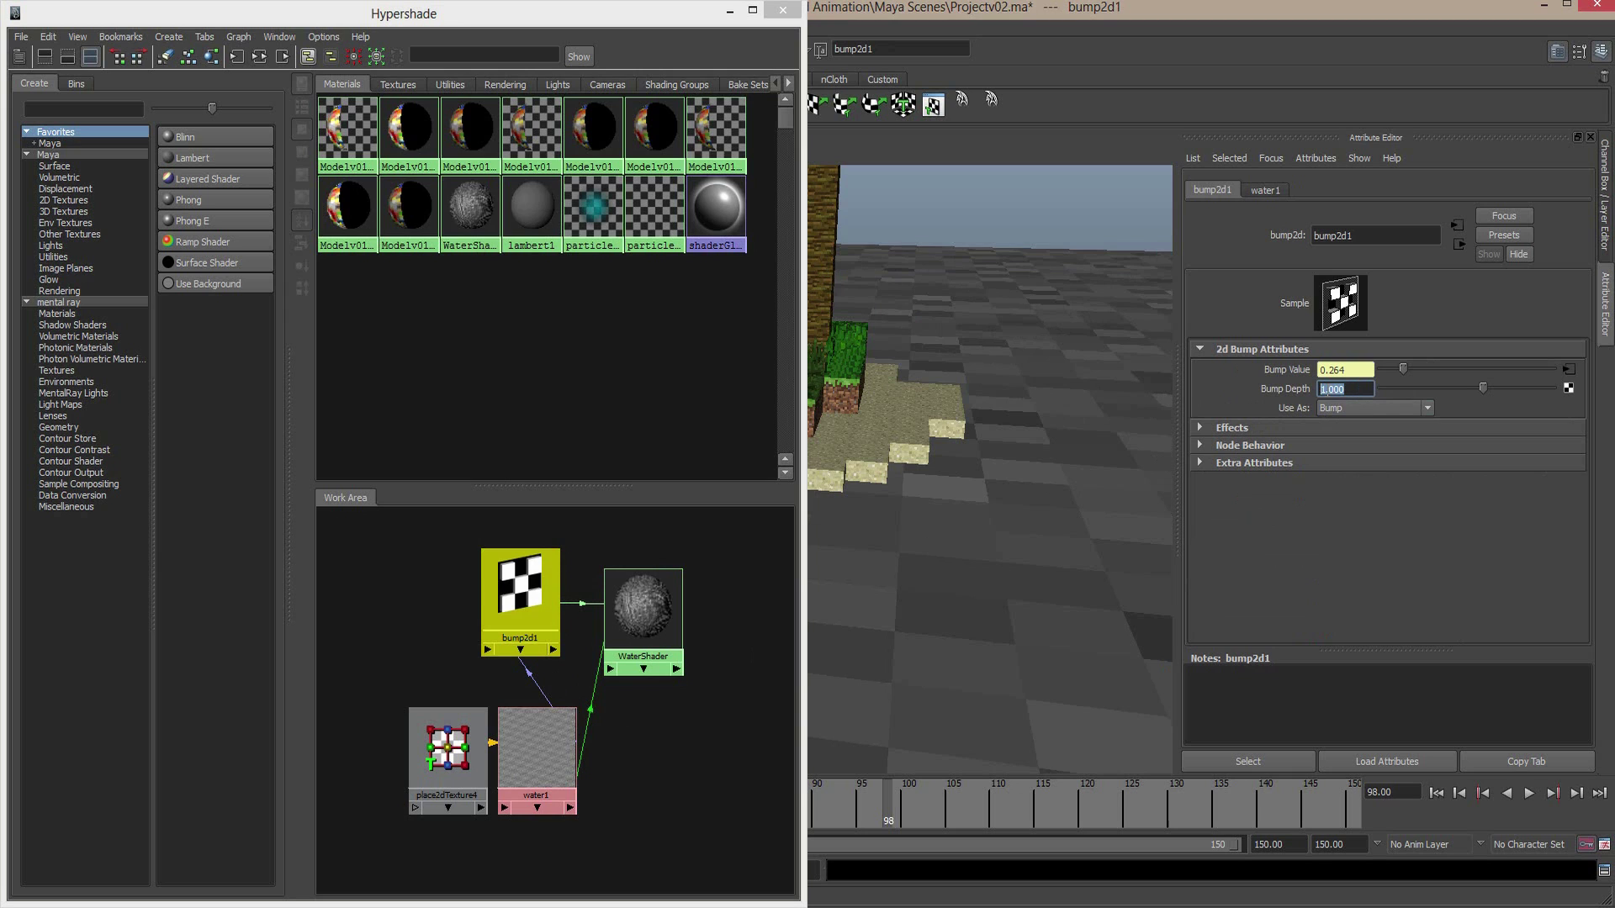
type("0.05")
key("Return")
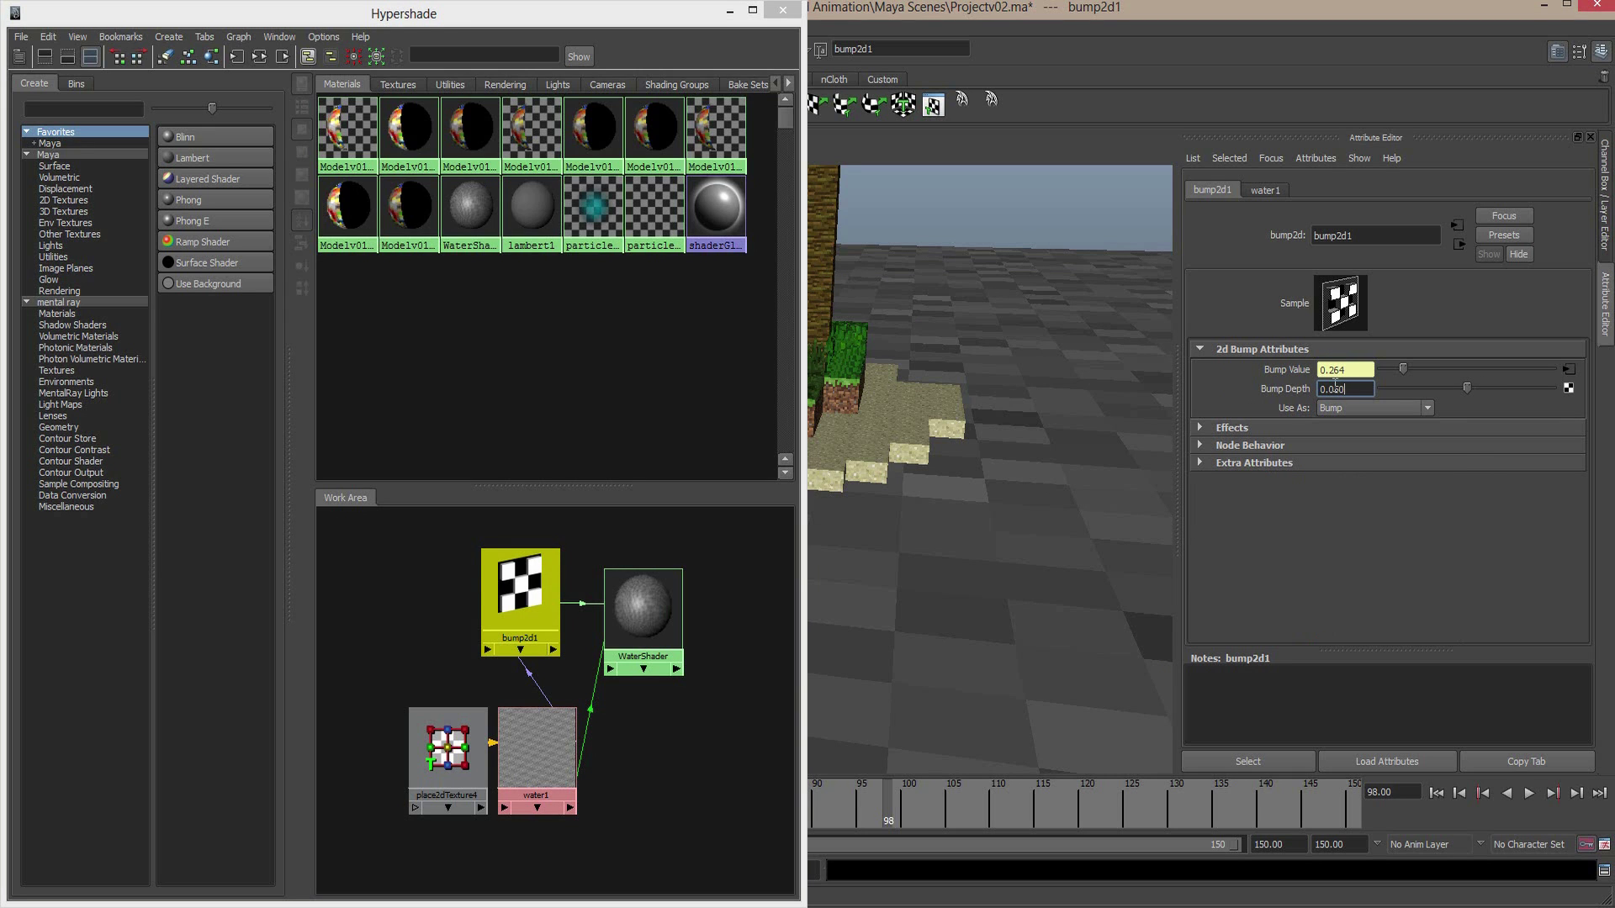
left_click(699, 738)
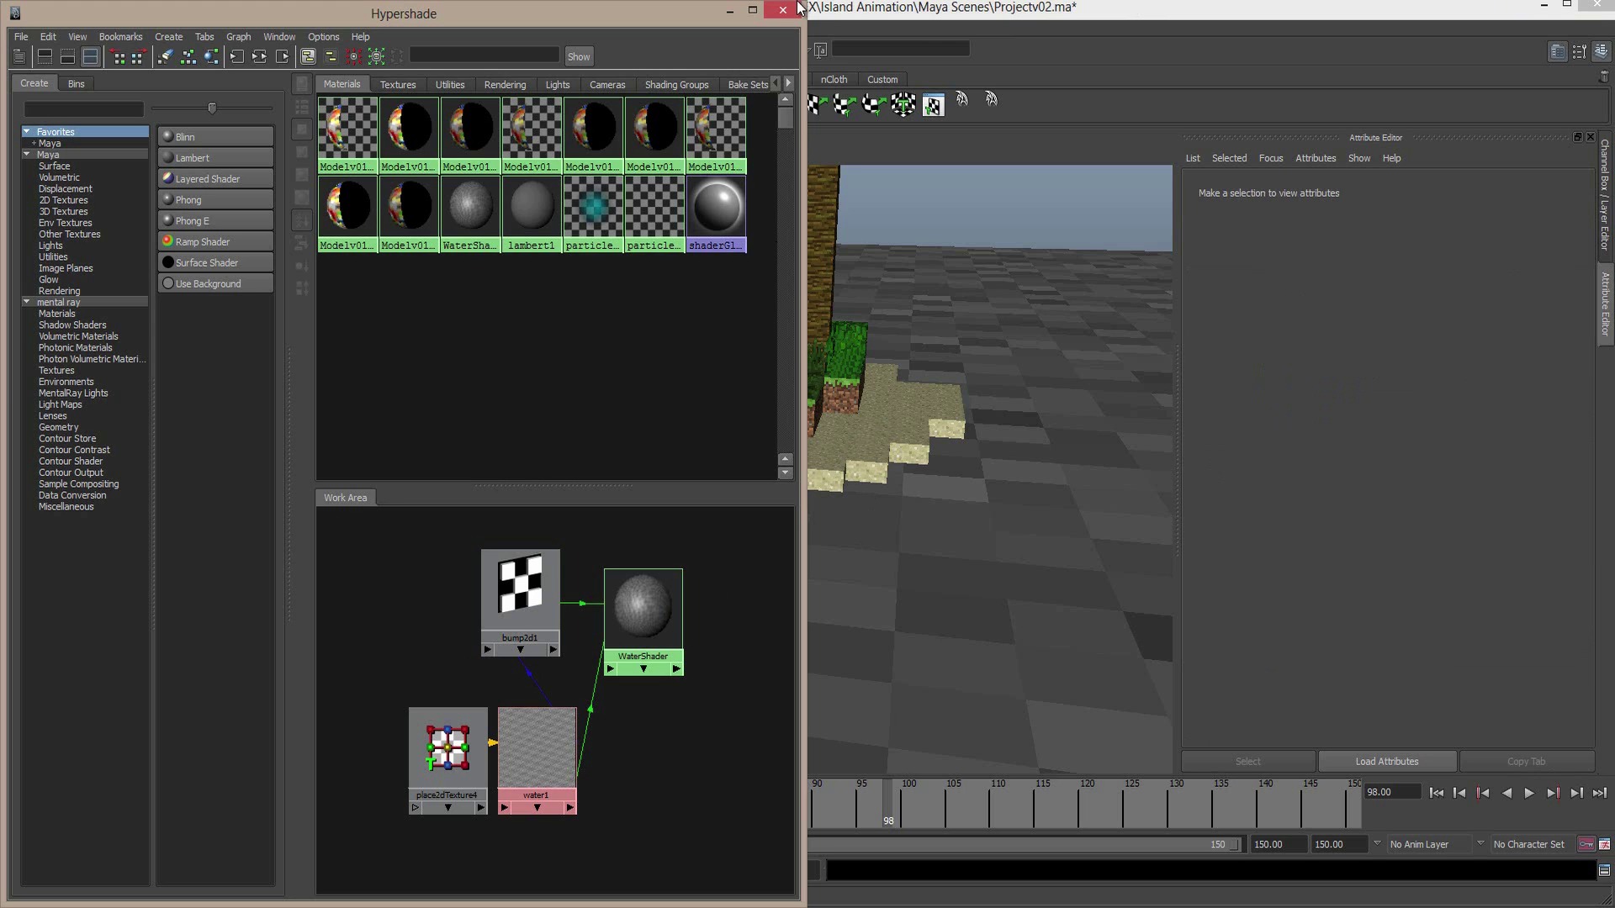
Render a test frame of the island on the rippled water
left_click(729, 10)
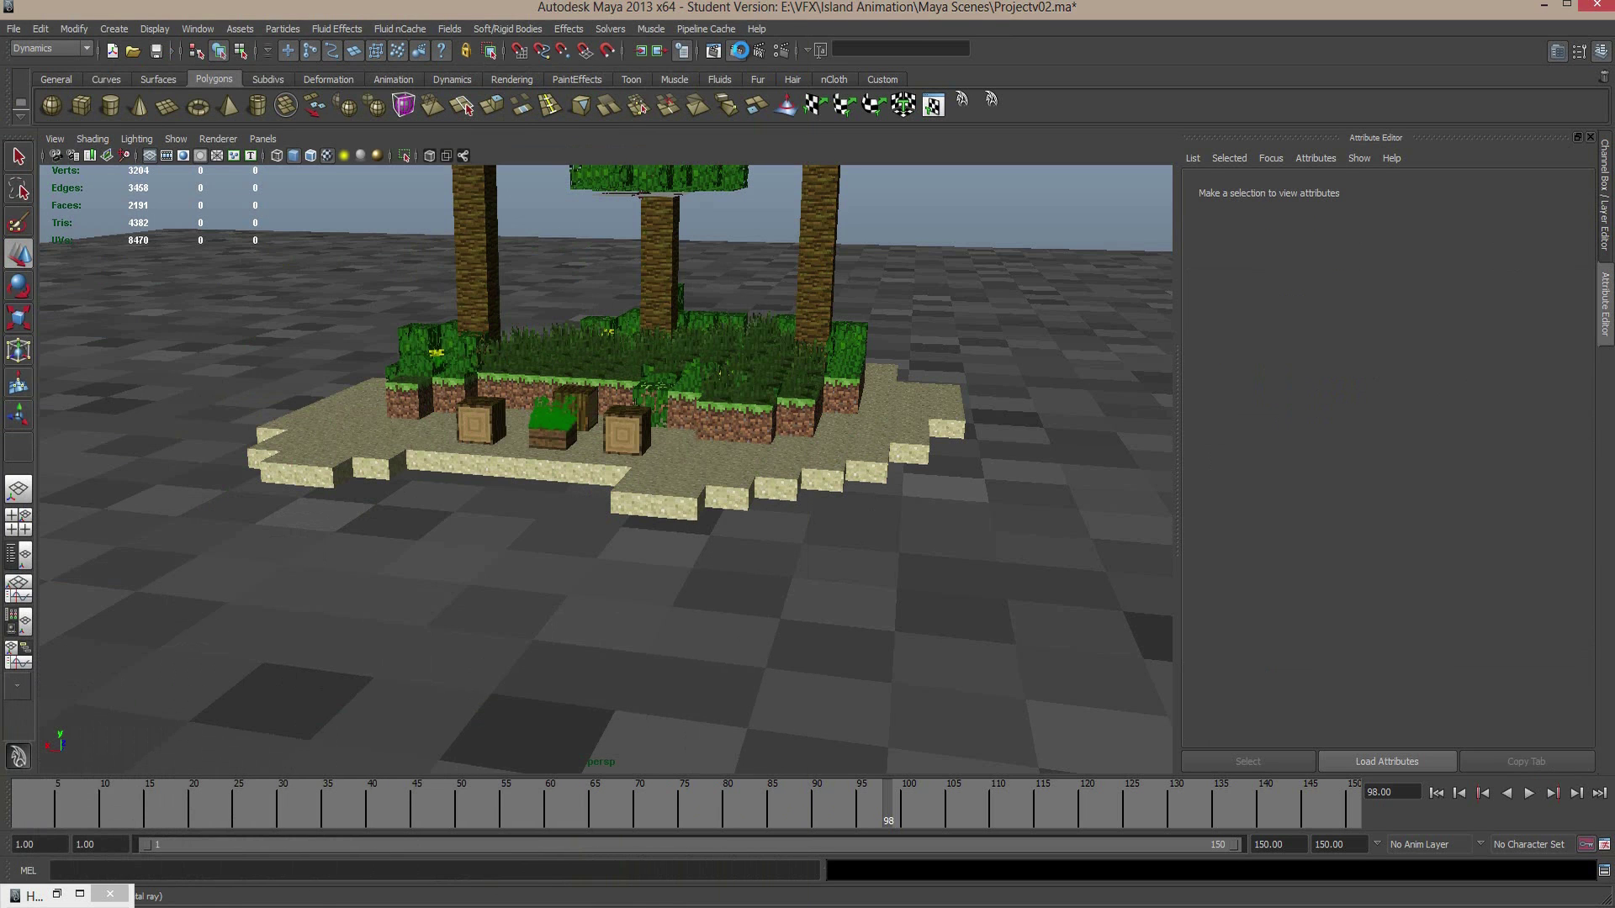
left_click(739, 50)
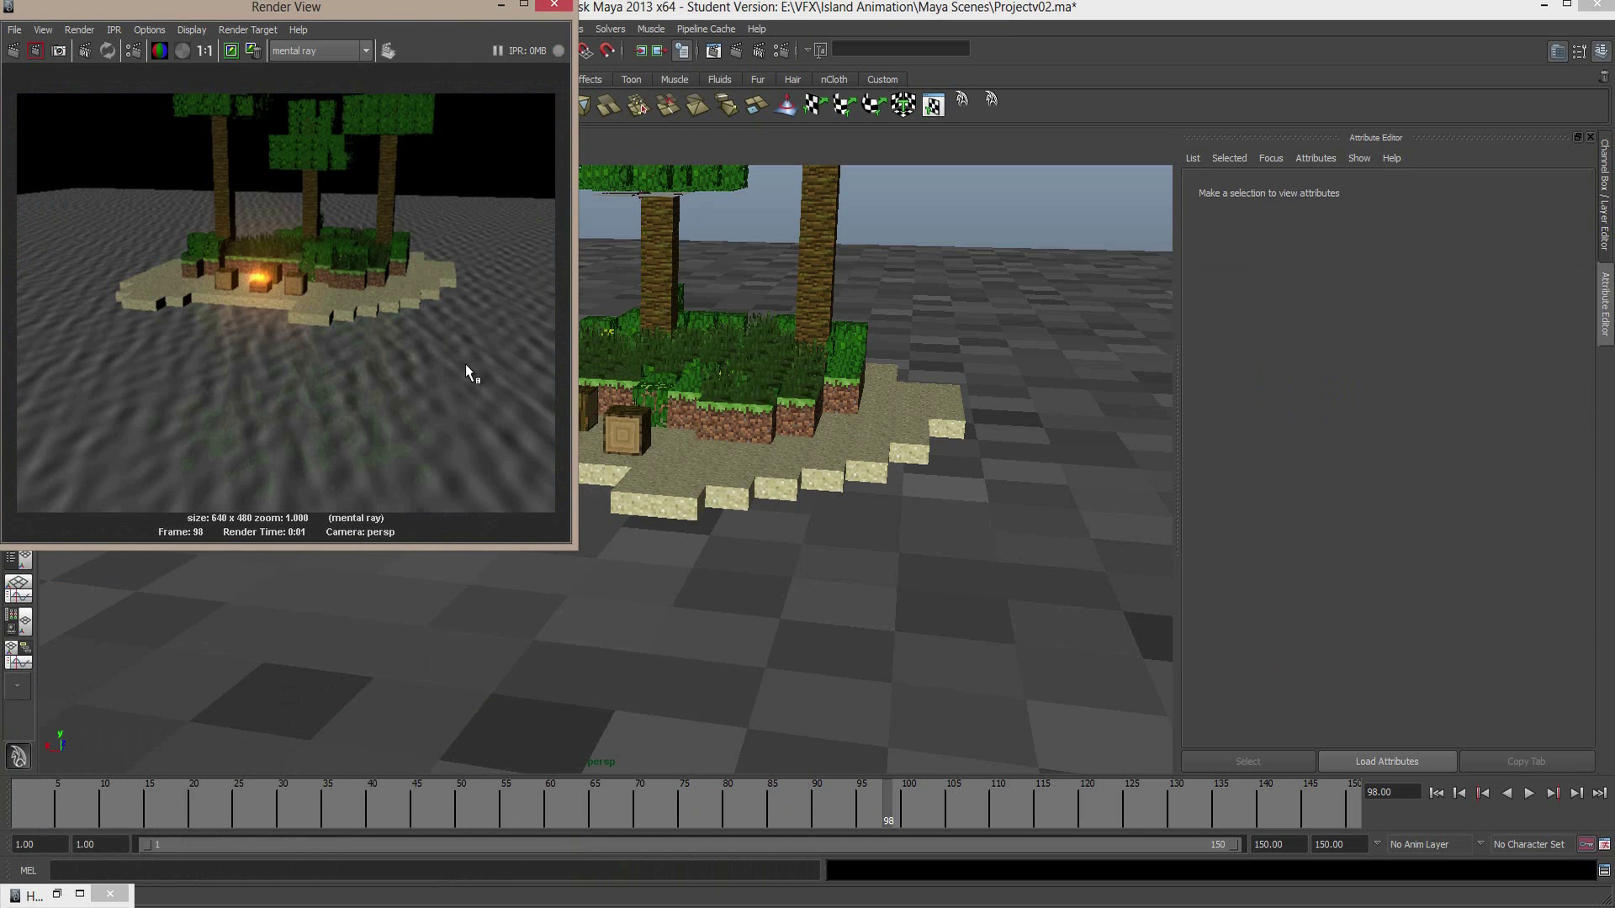
left_click(500, 7)
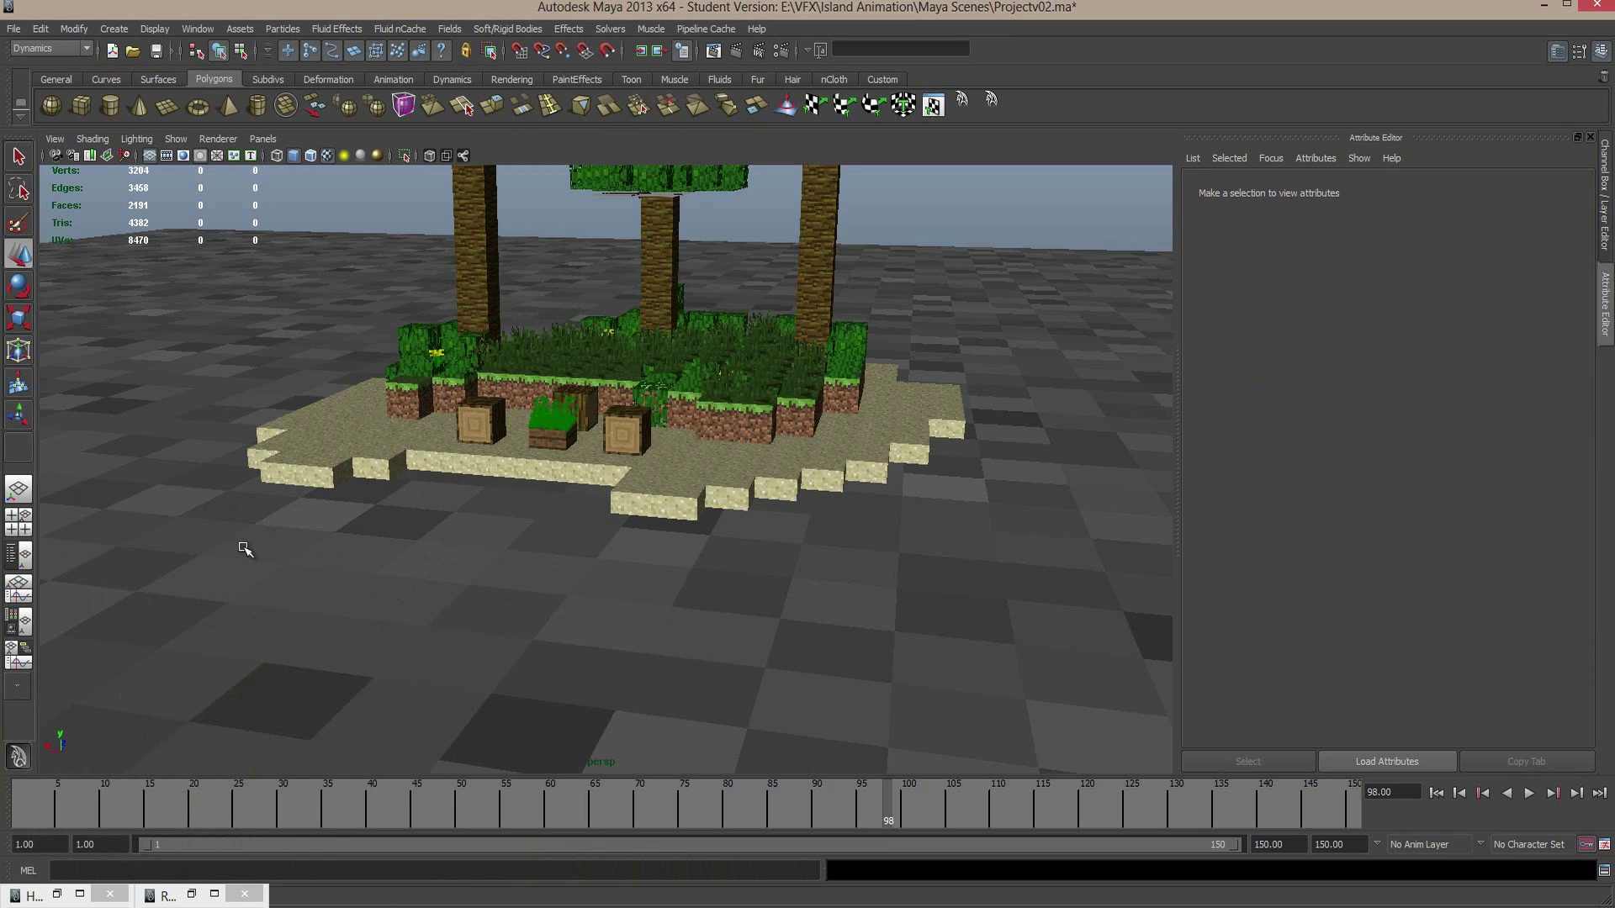
Set water1's Color Gain to a light blue in the colour chooser
left_click(56, 894)
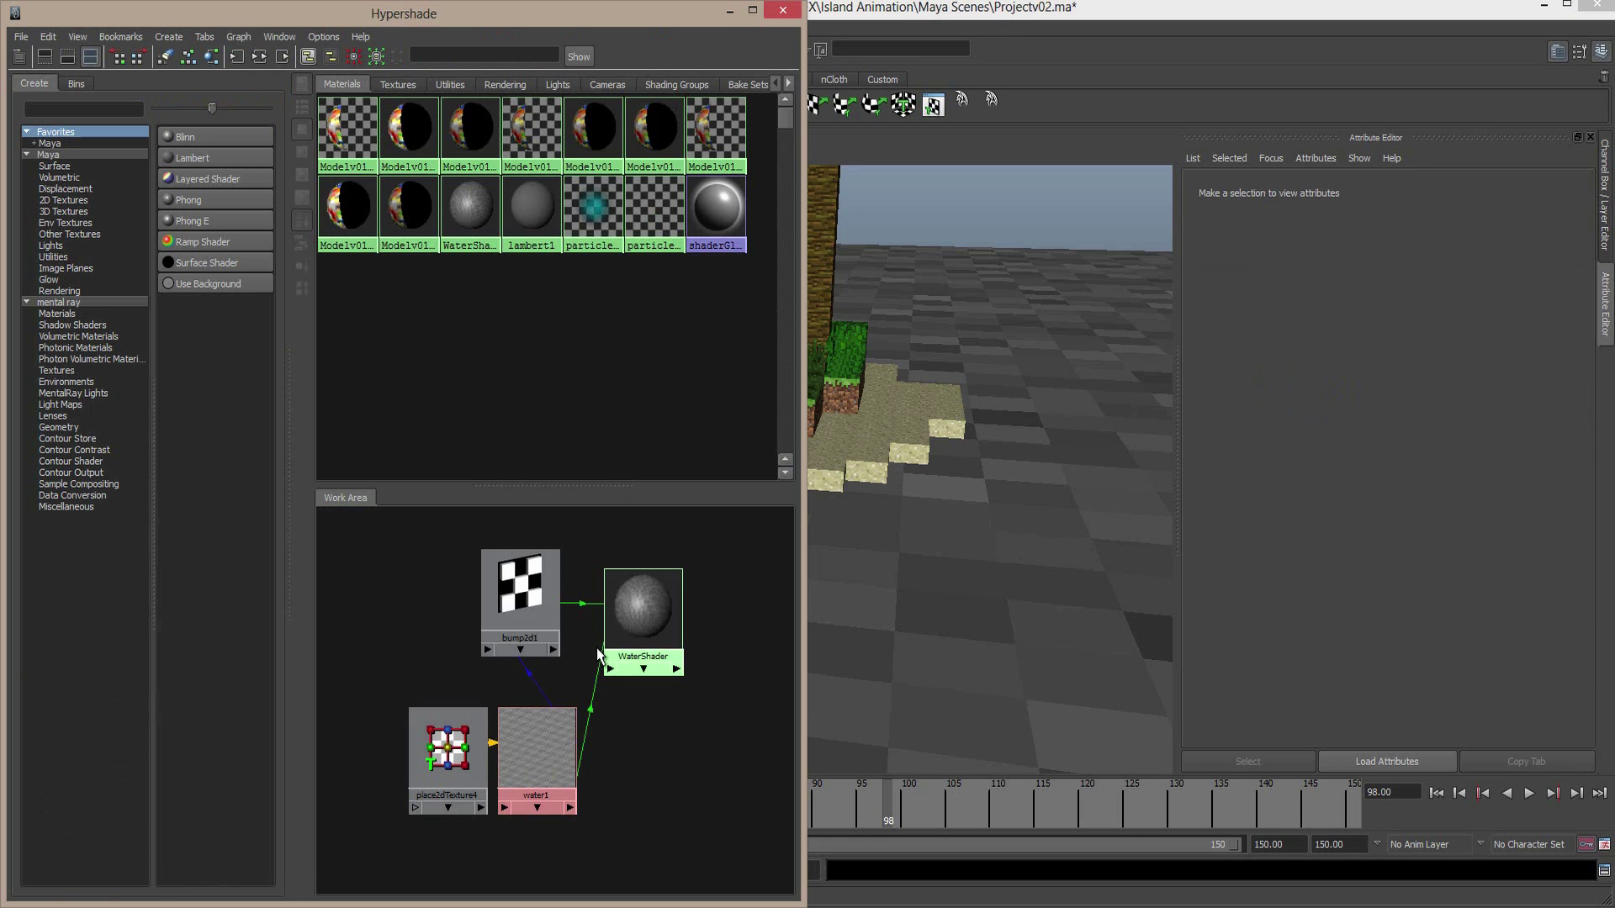
left_click(644, 607)
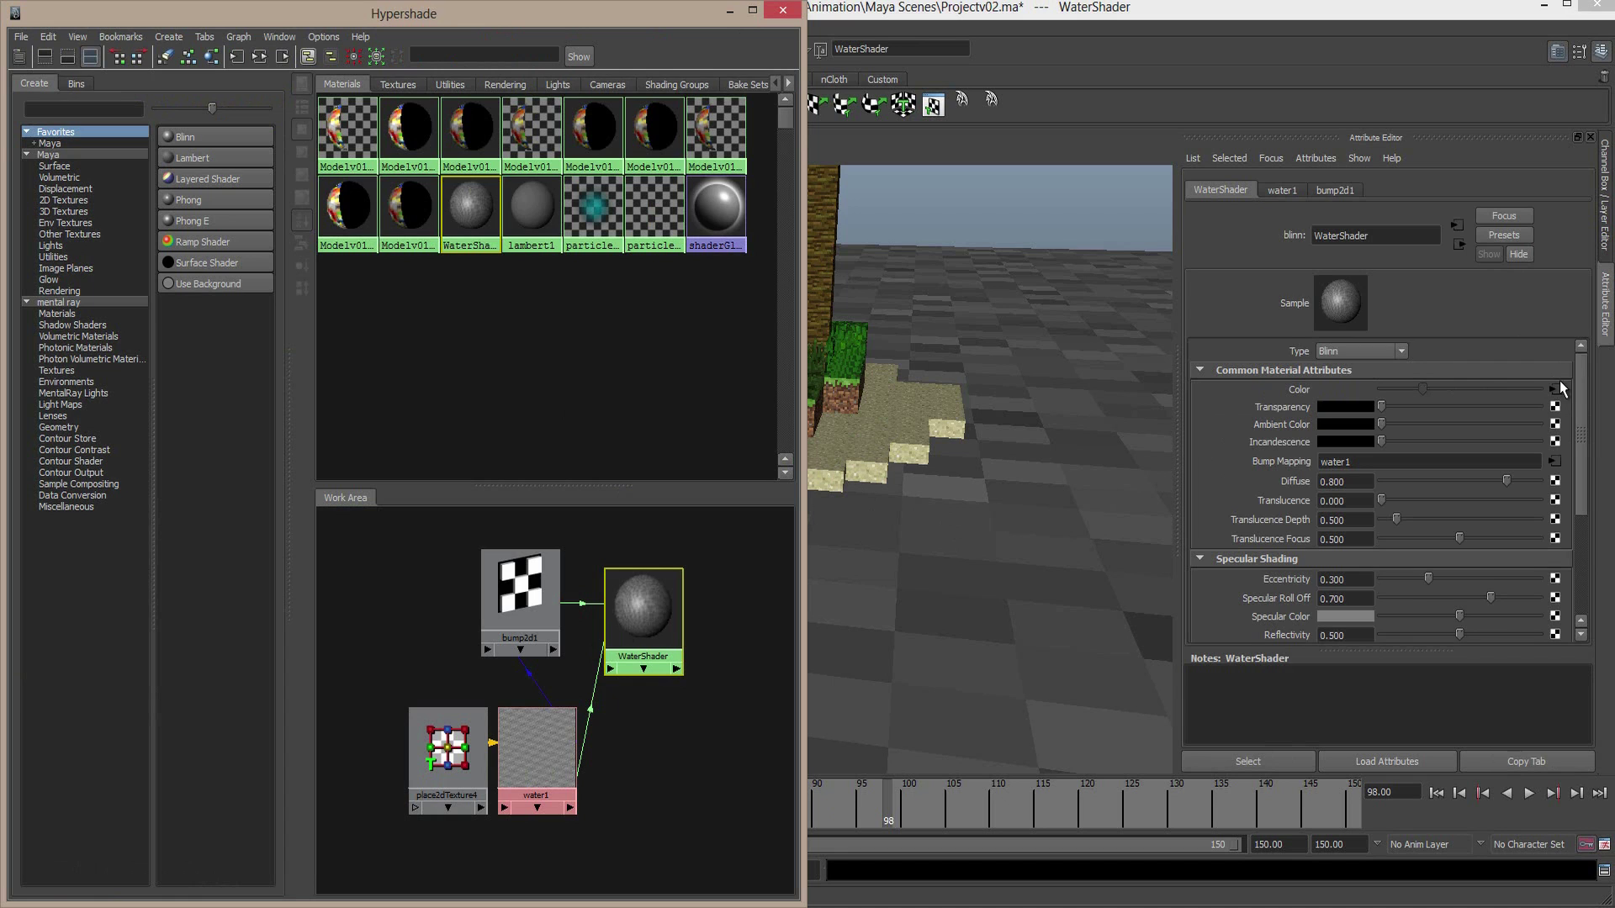
left_click(1555, 390)
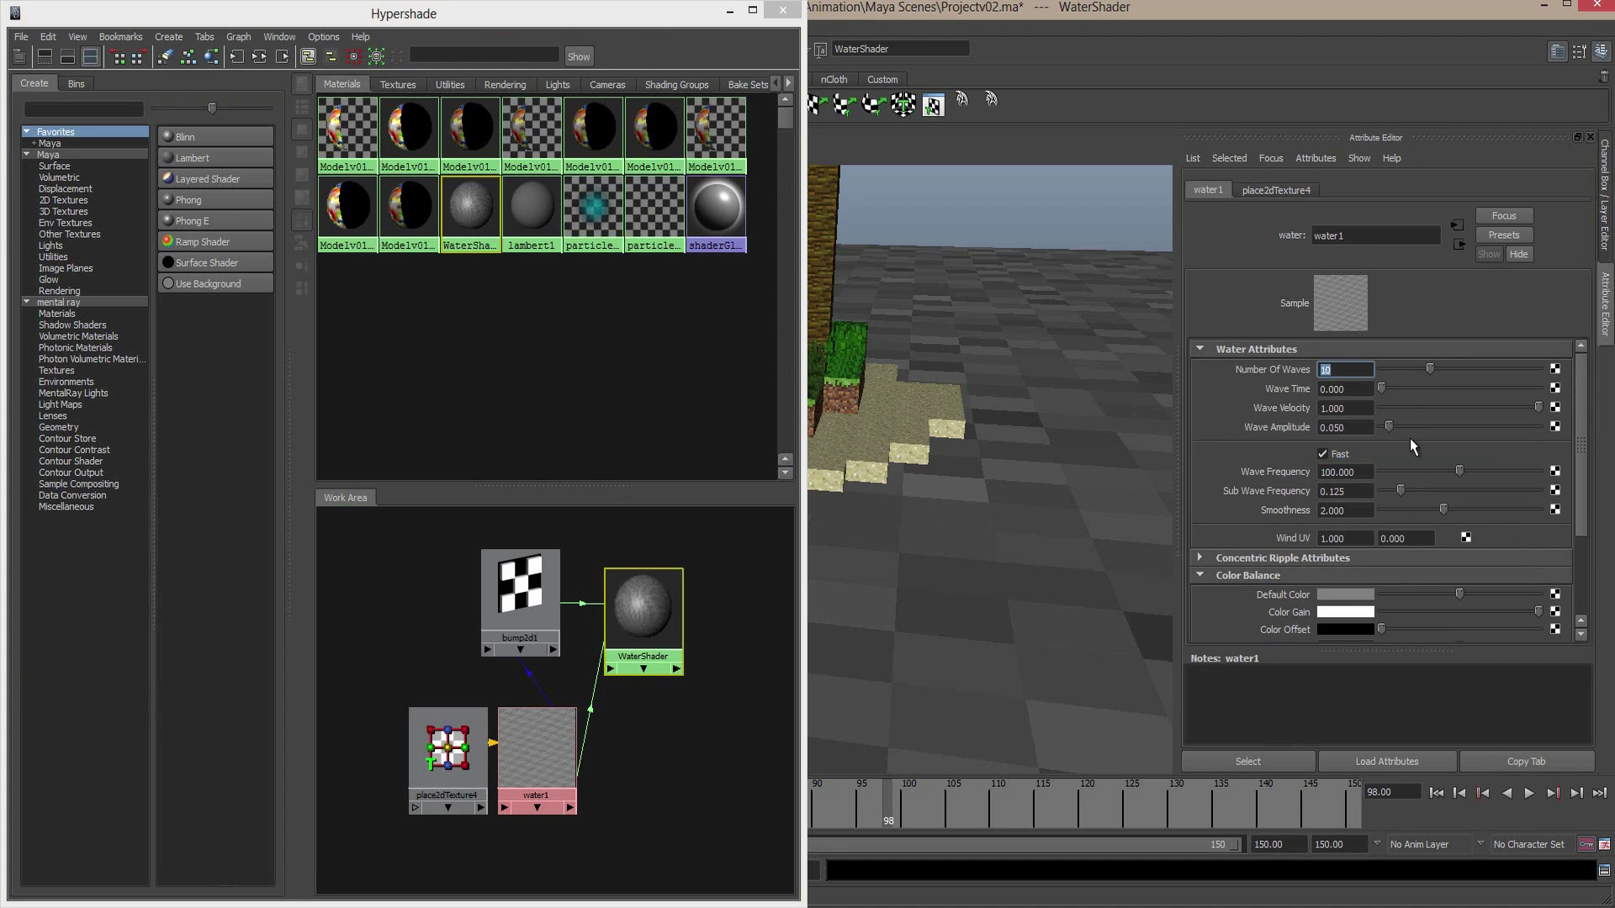
scroll(1412, 465, "down", 2)
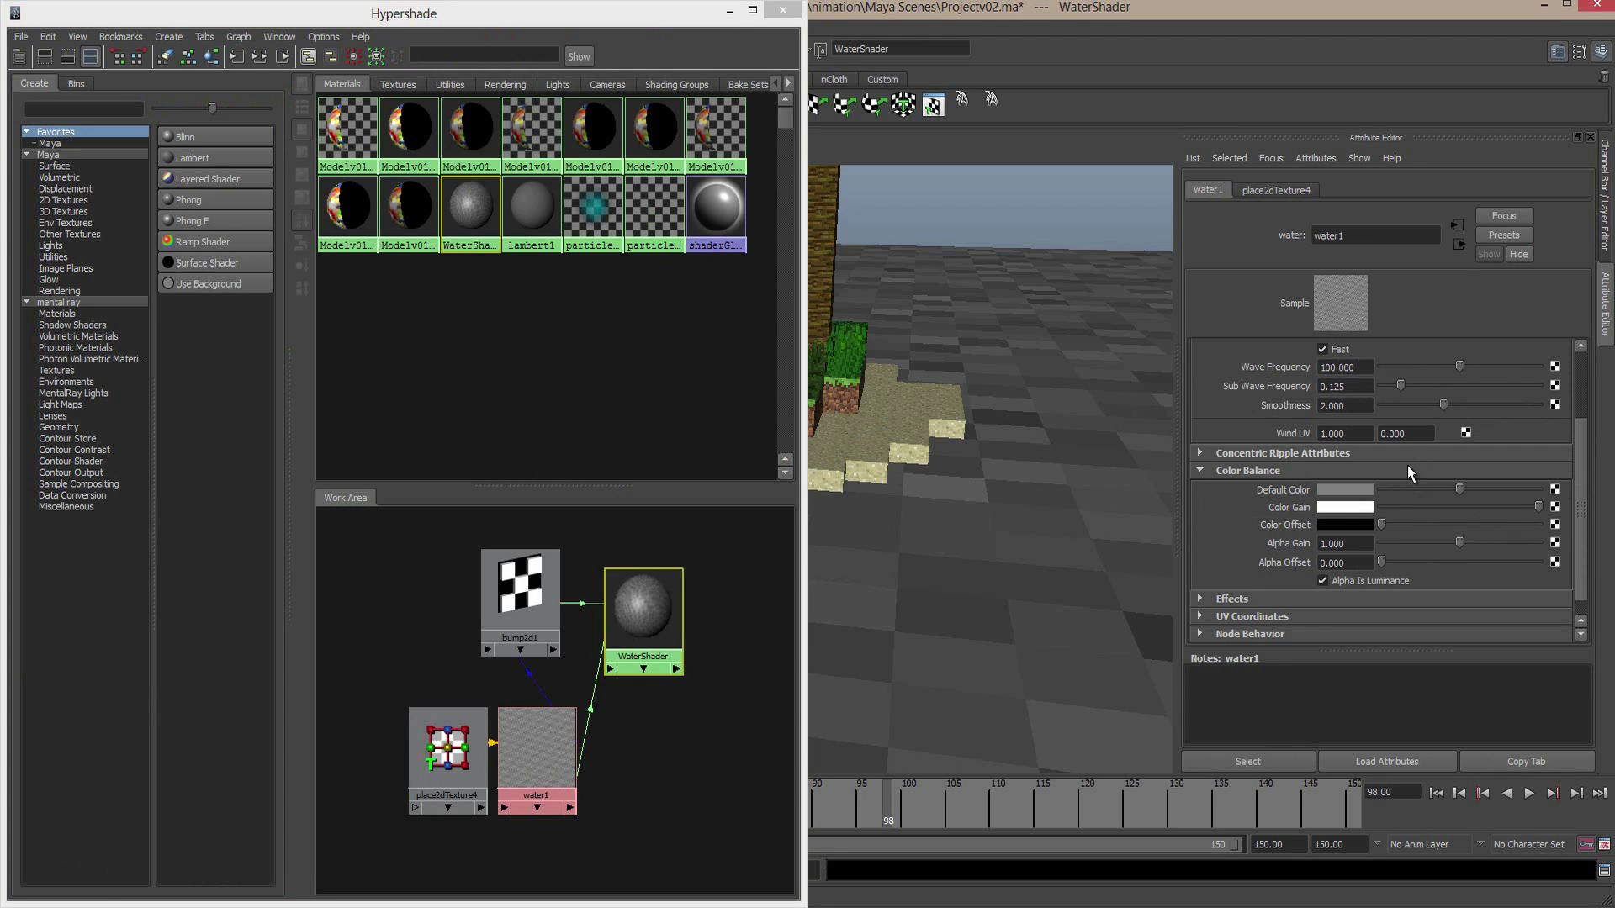
left_click(1347, 508)
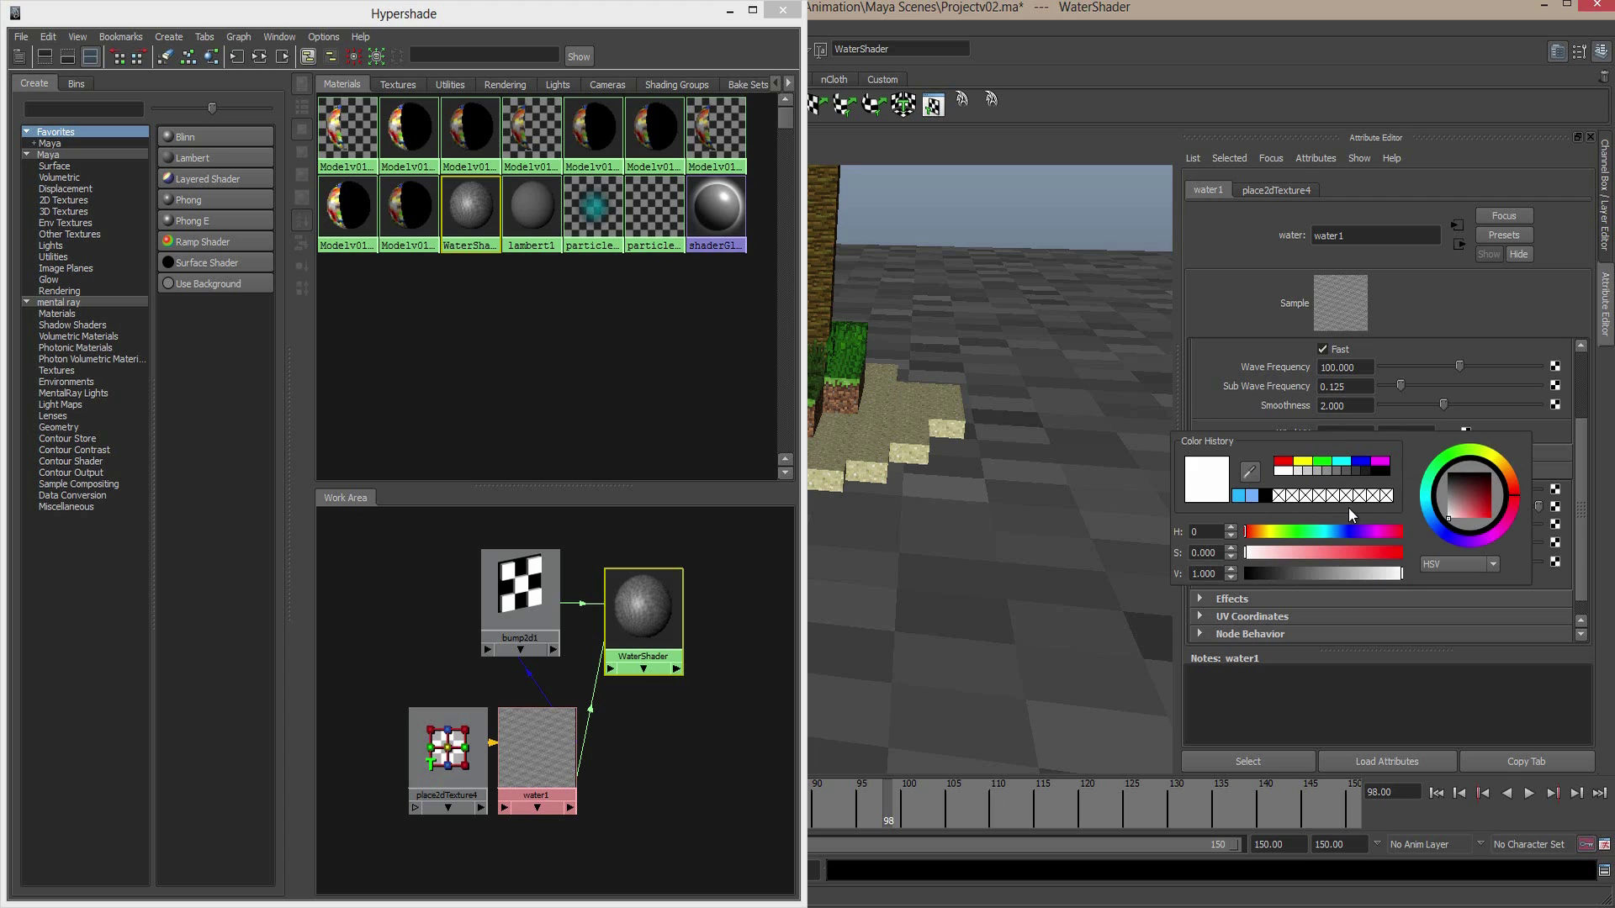
left_click(1441, 531)
left_click(1488, 516)
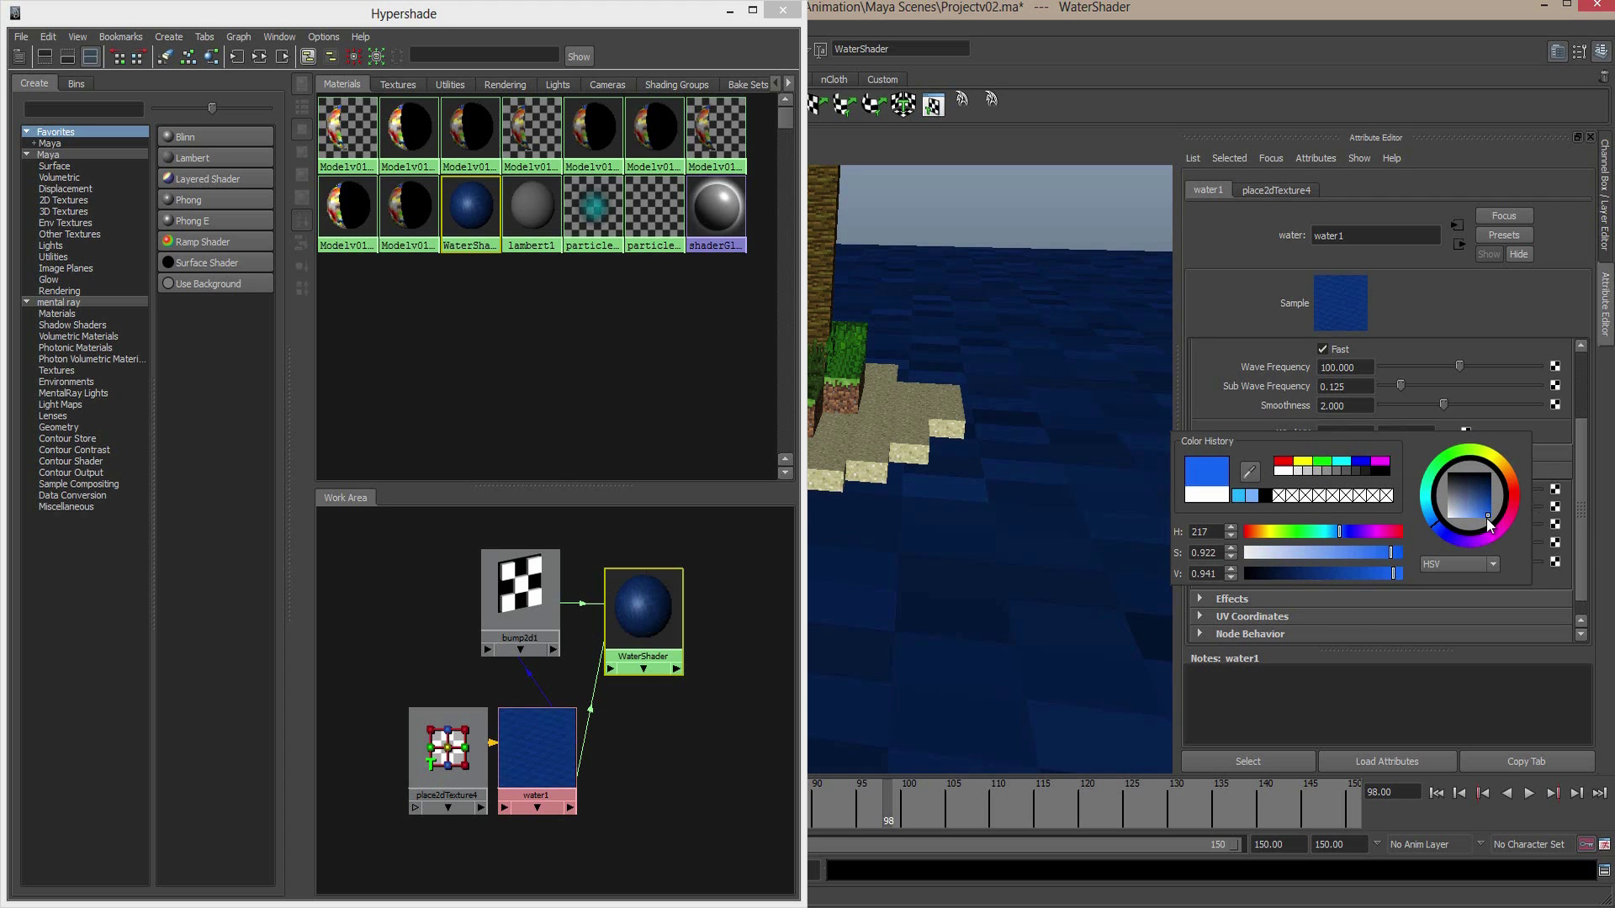
left_click_drag(1486, 520, 1481, 521)
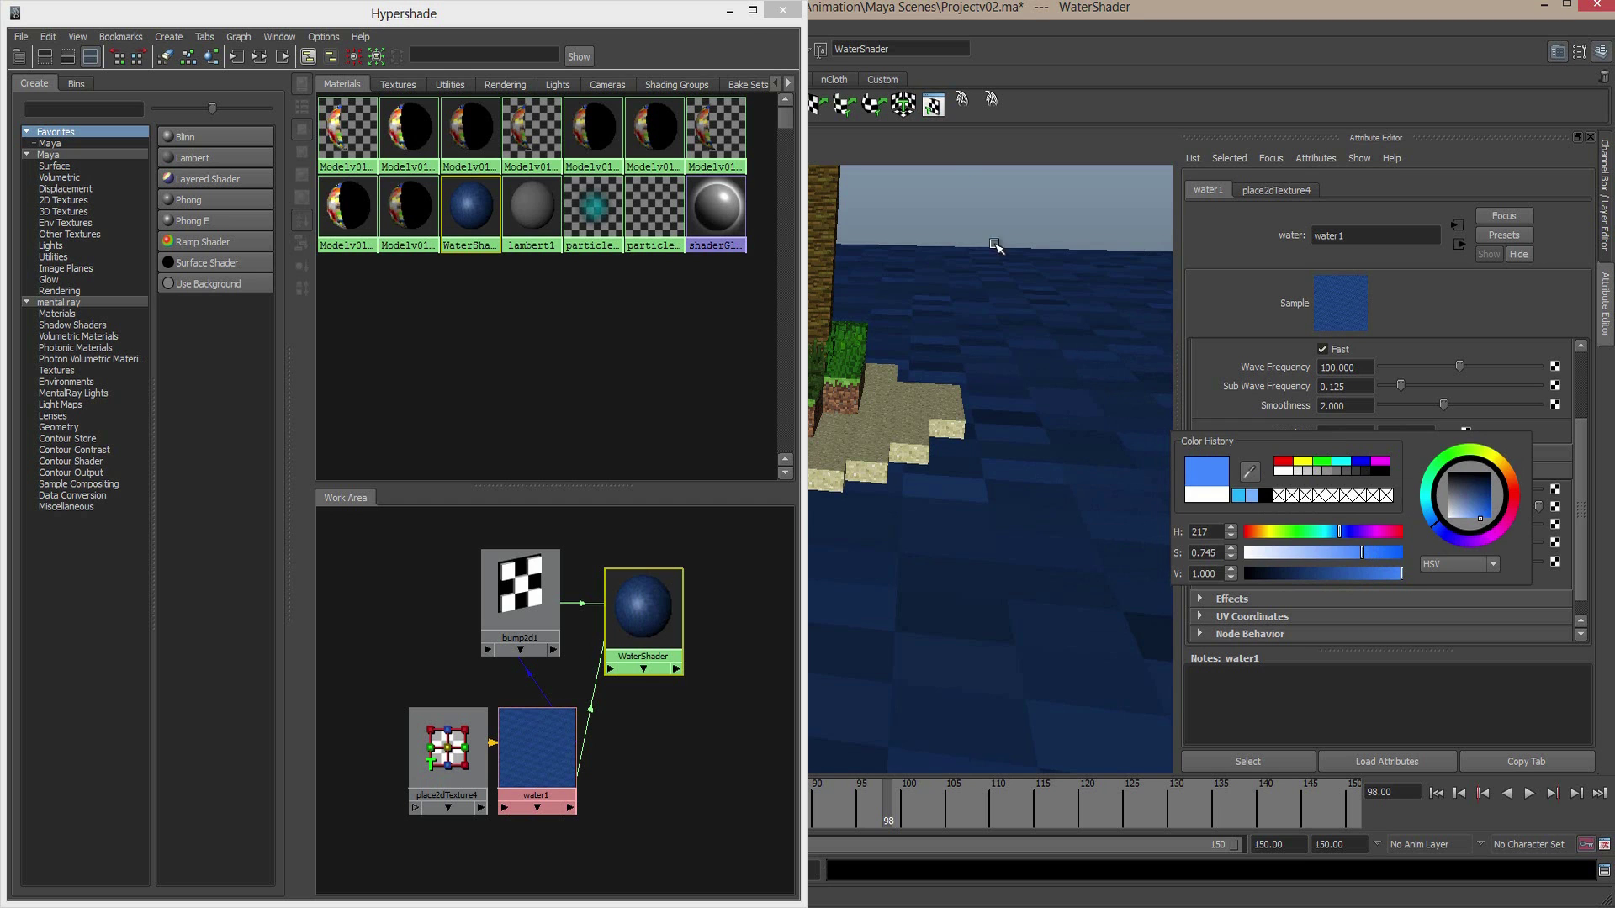
left_click(728, 14)
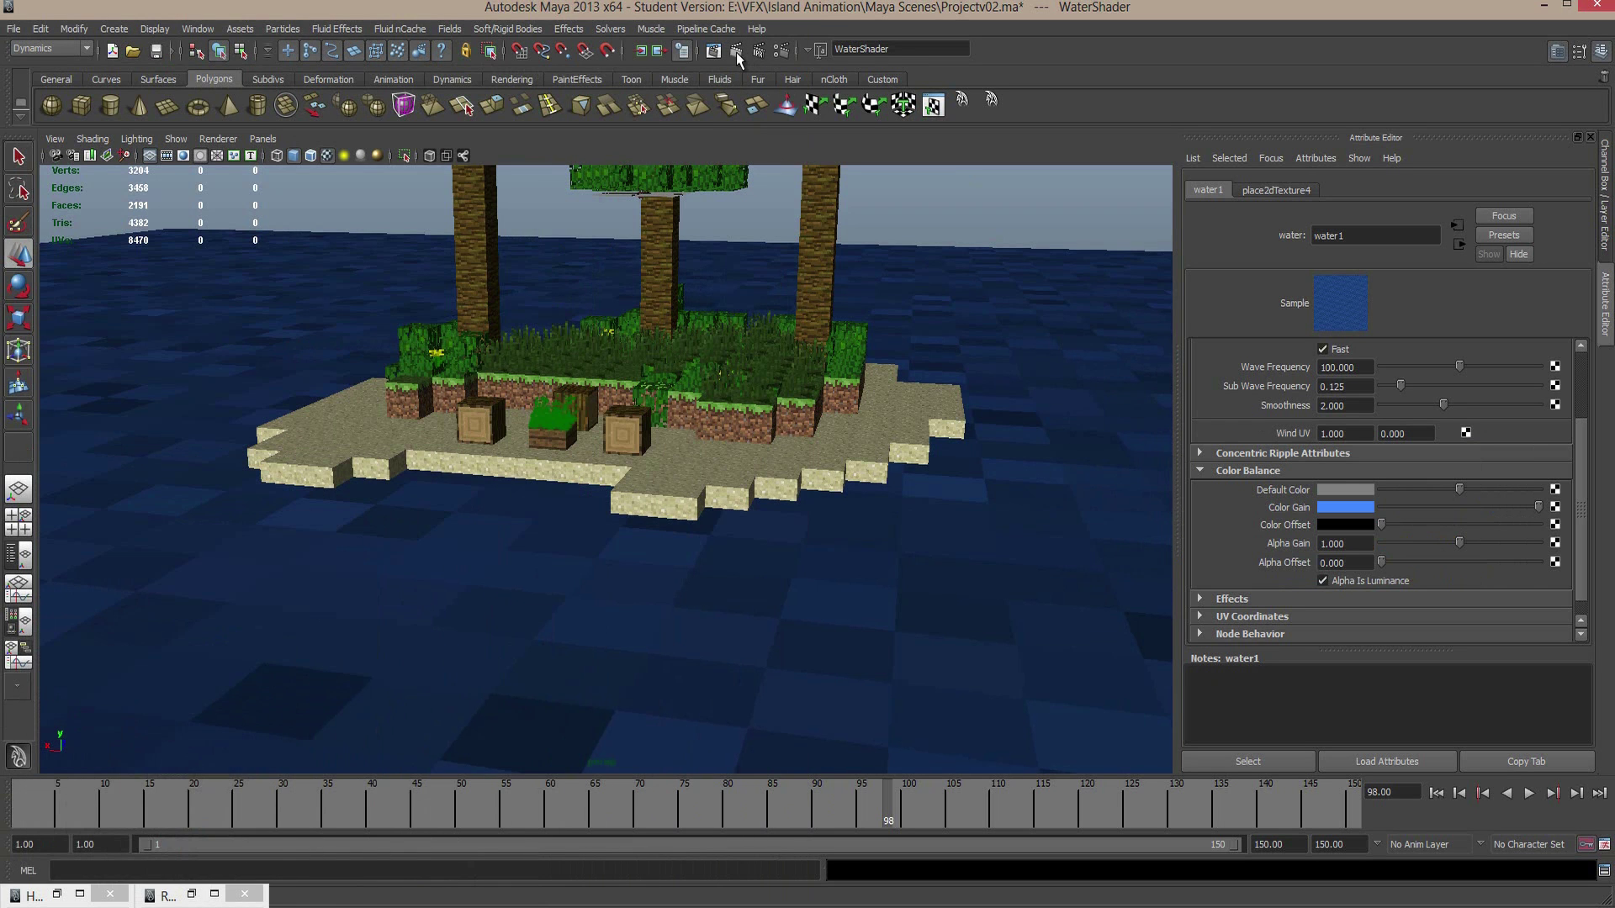
Re-render the frame with the brighter blue water
left_click(735, 52)
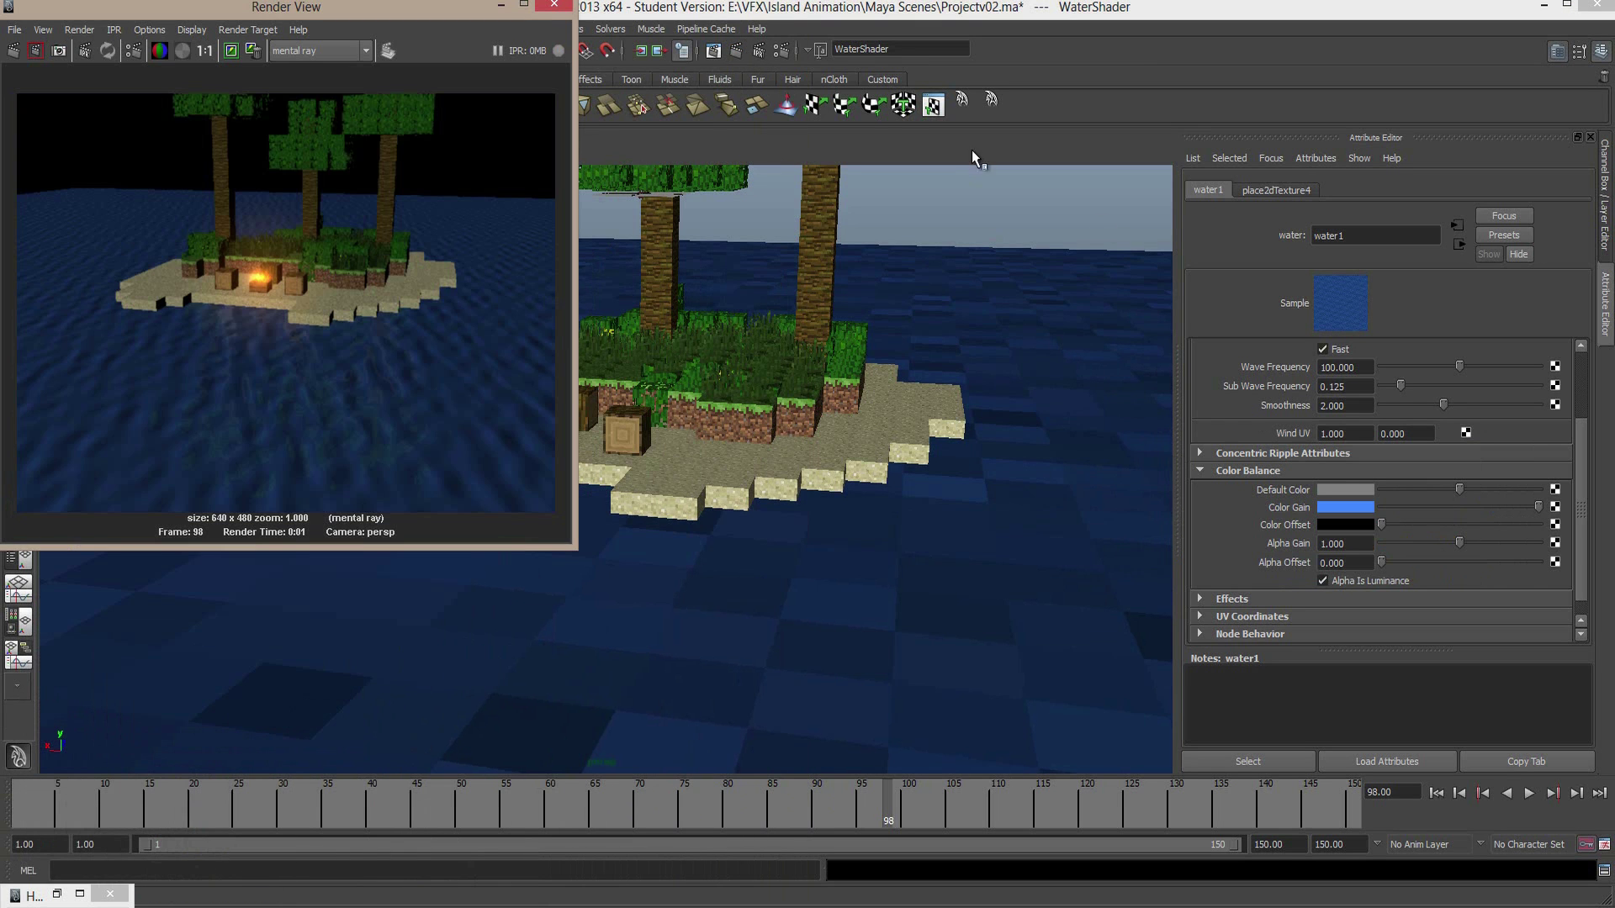
left_click(1350, 505)
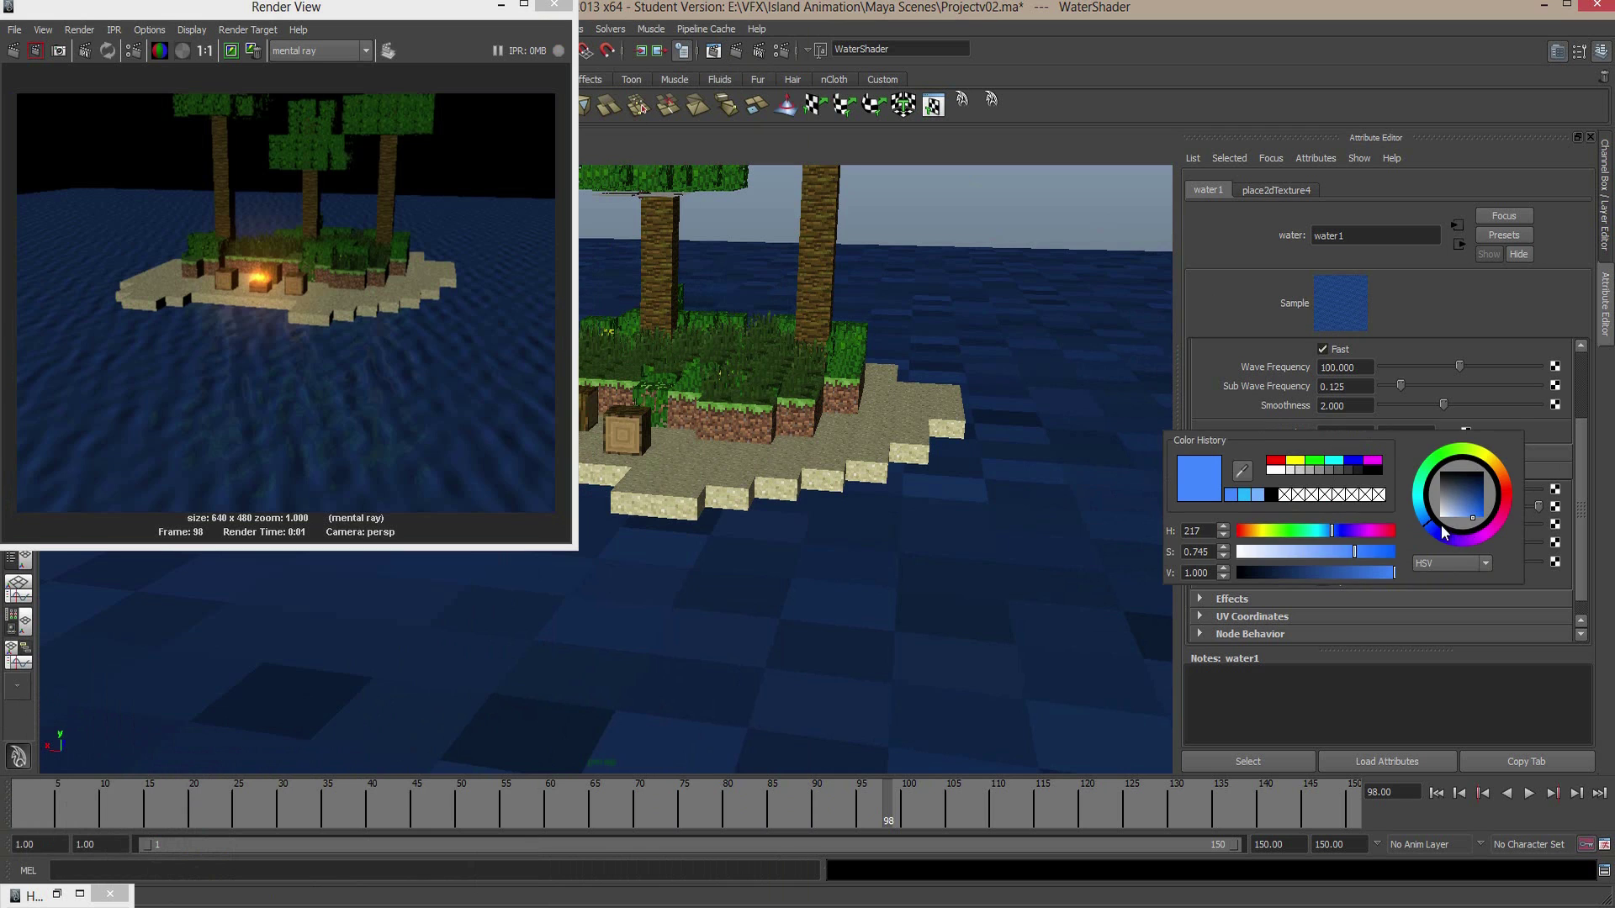
left_click(15, 52)
left_click(14, 52)
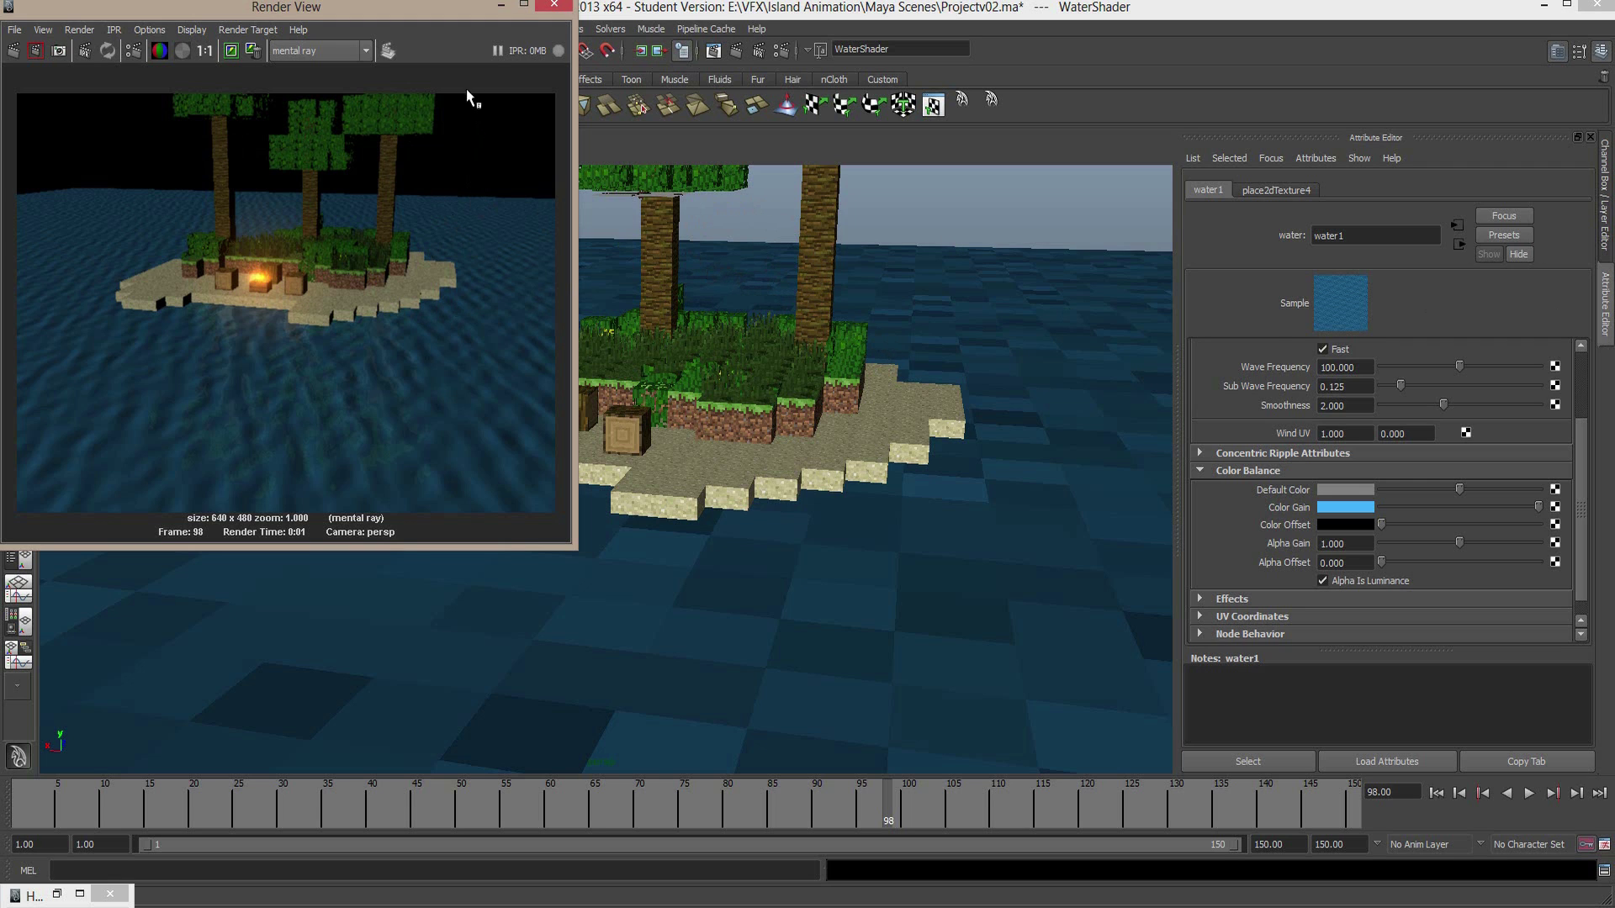
Add a directional light to the scene above the island
left_click(501, 10)
left_click_drag(639, 504, 639, 433, "alt")
left_click(122, 30)
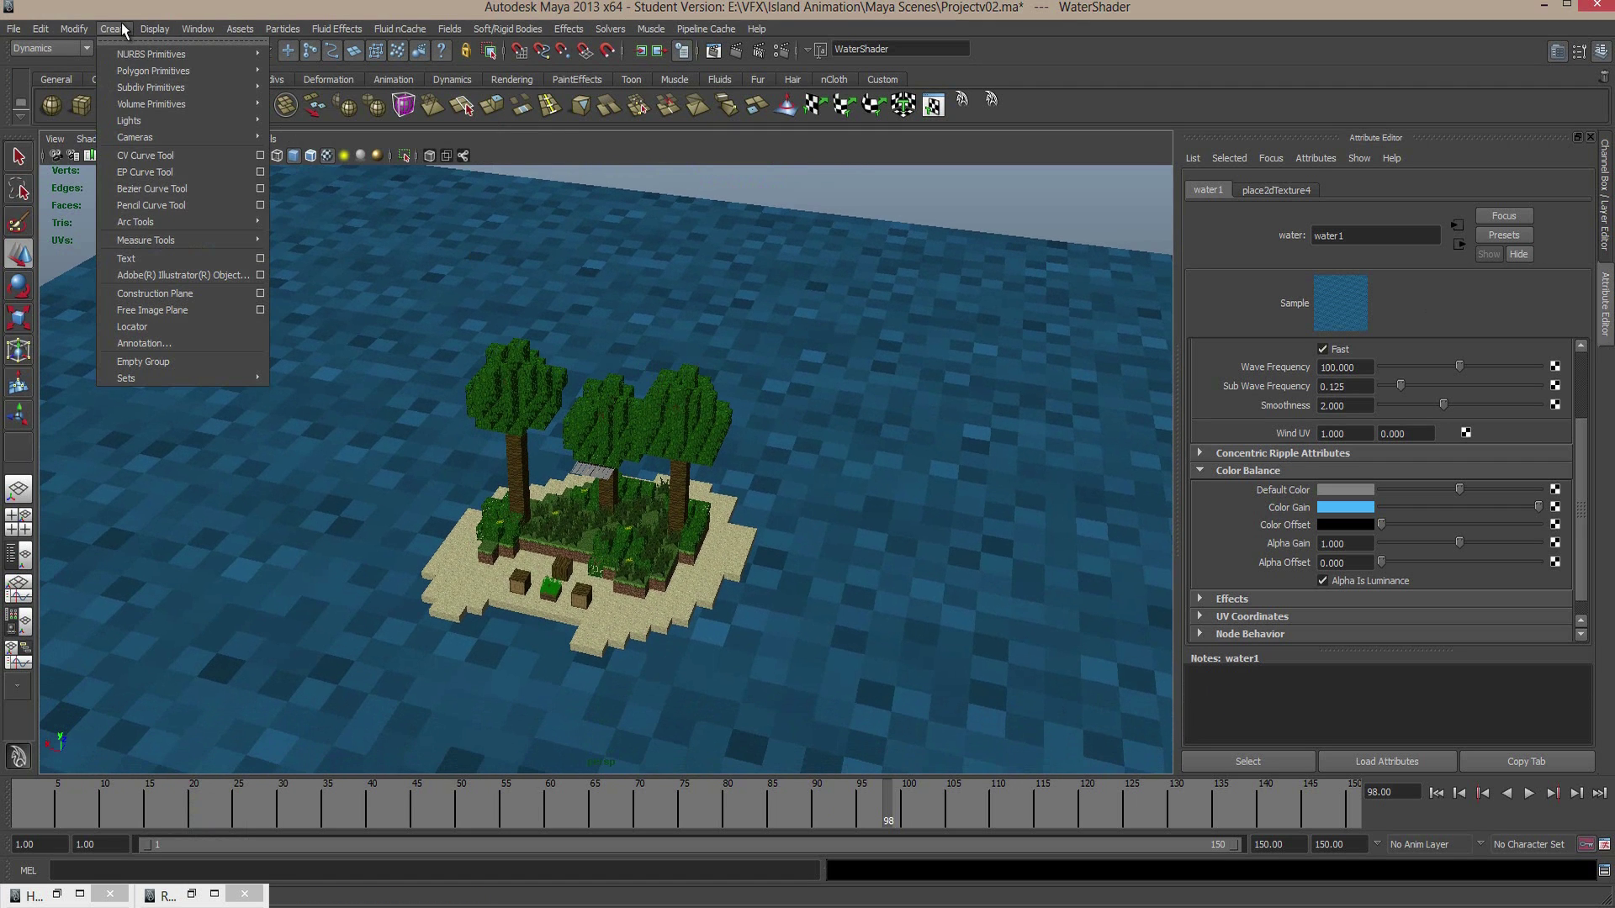
mouse_move(179, 120)
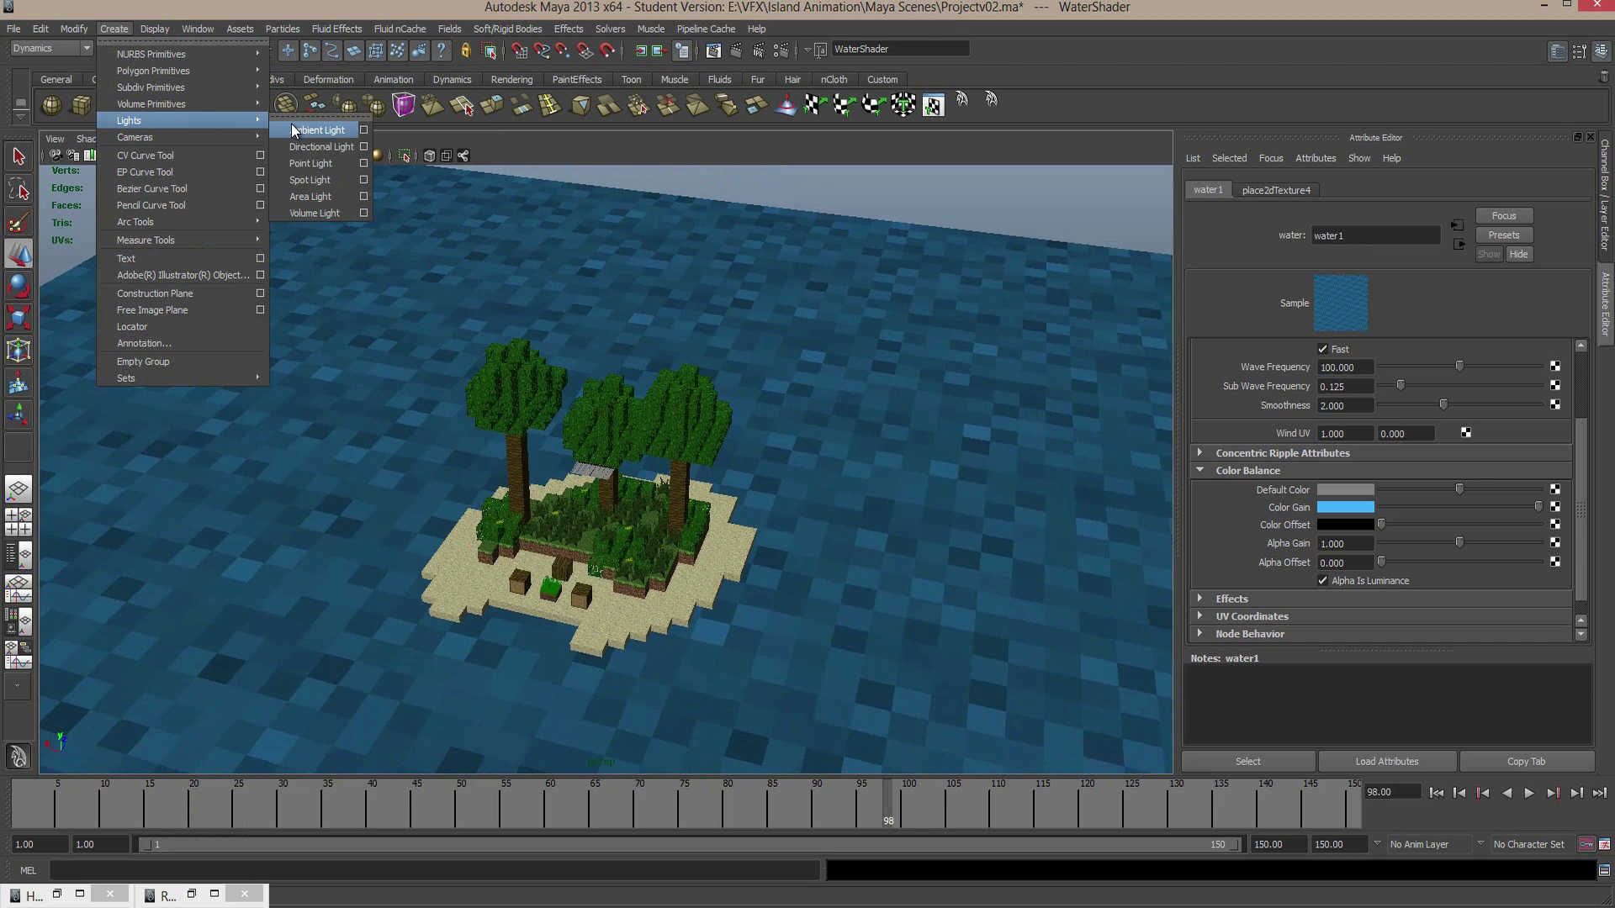
left_click(306, 146)
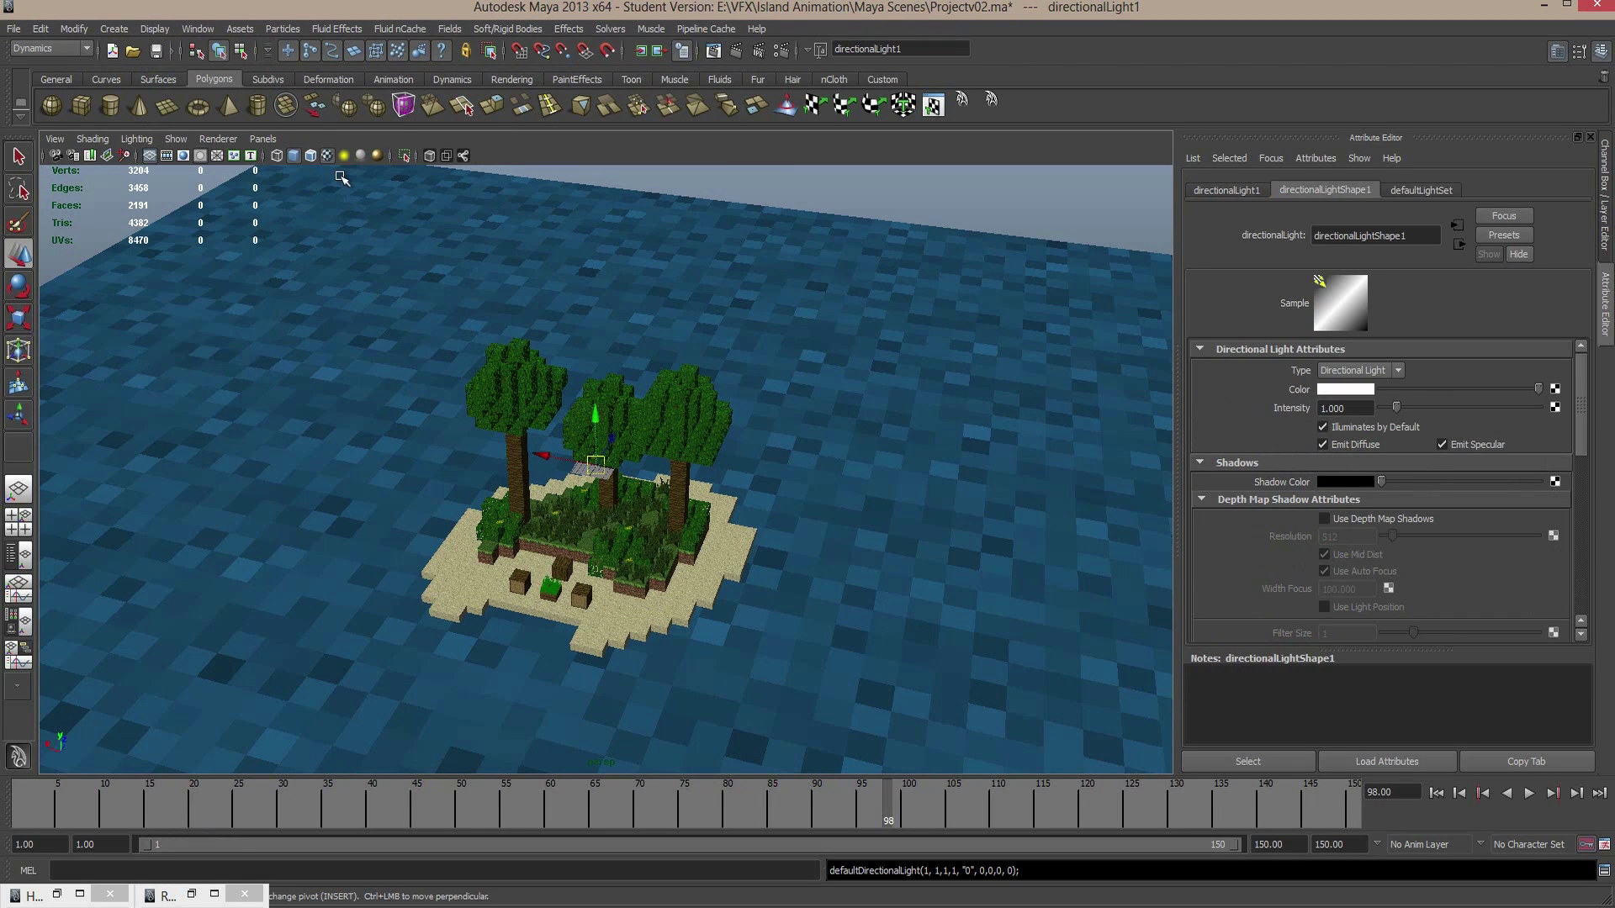
left_click_drag(551, 362, 545, 311, "alt")
scroll(545, 311, "up", 5)
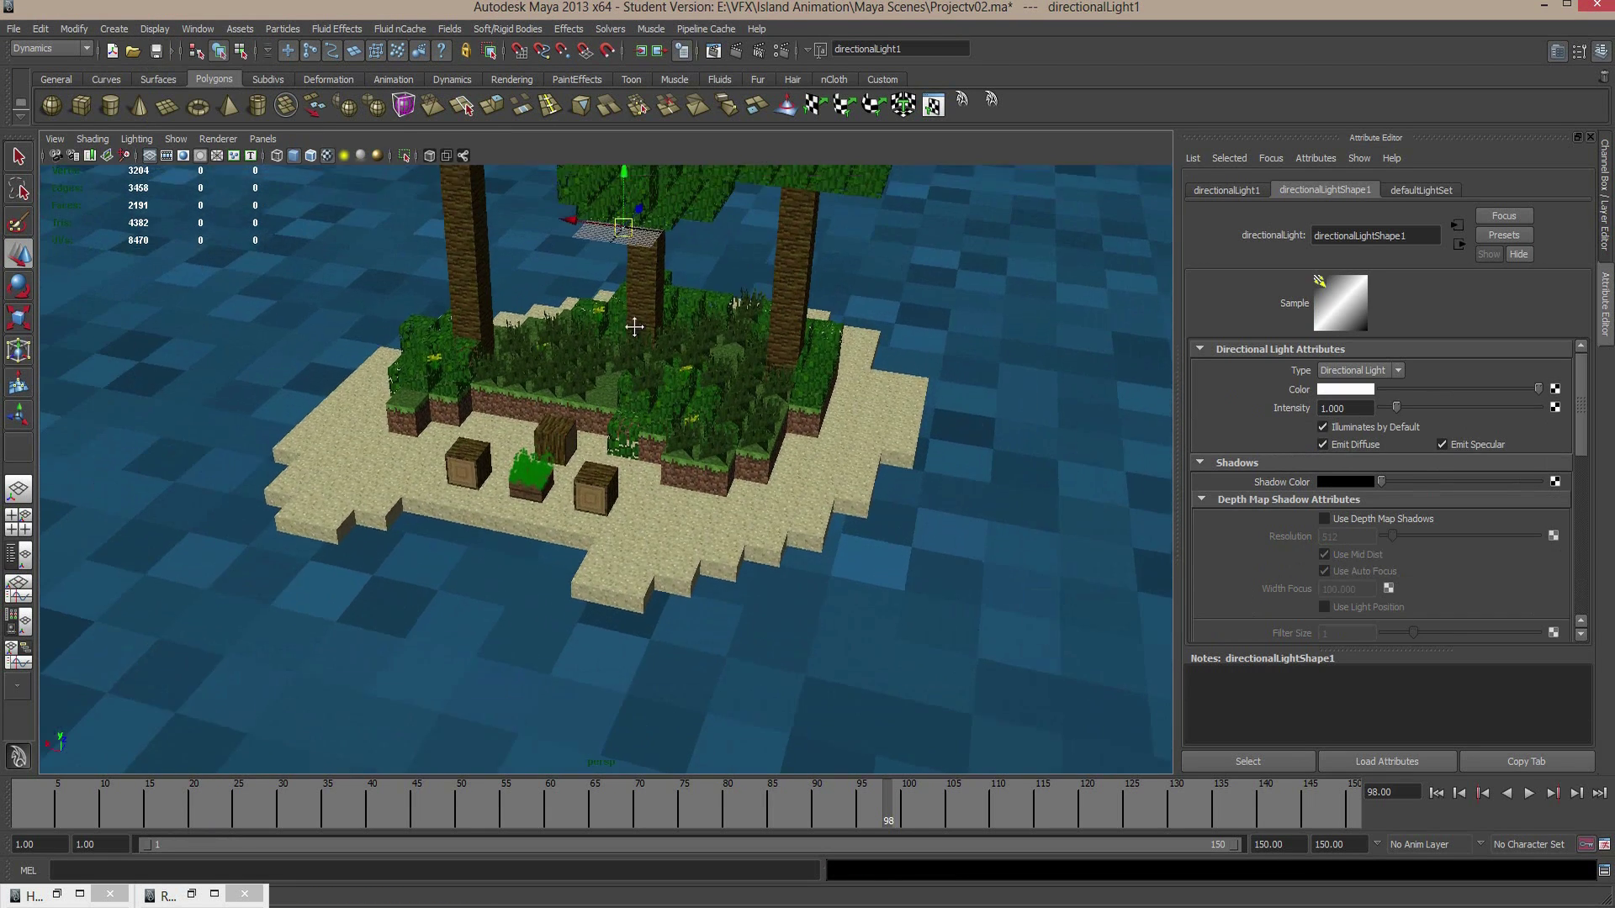
Scale up the directional light and rotate it to angle over the island
key("r")
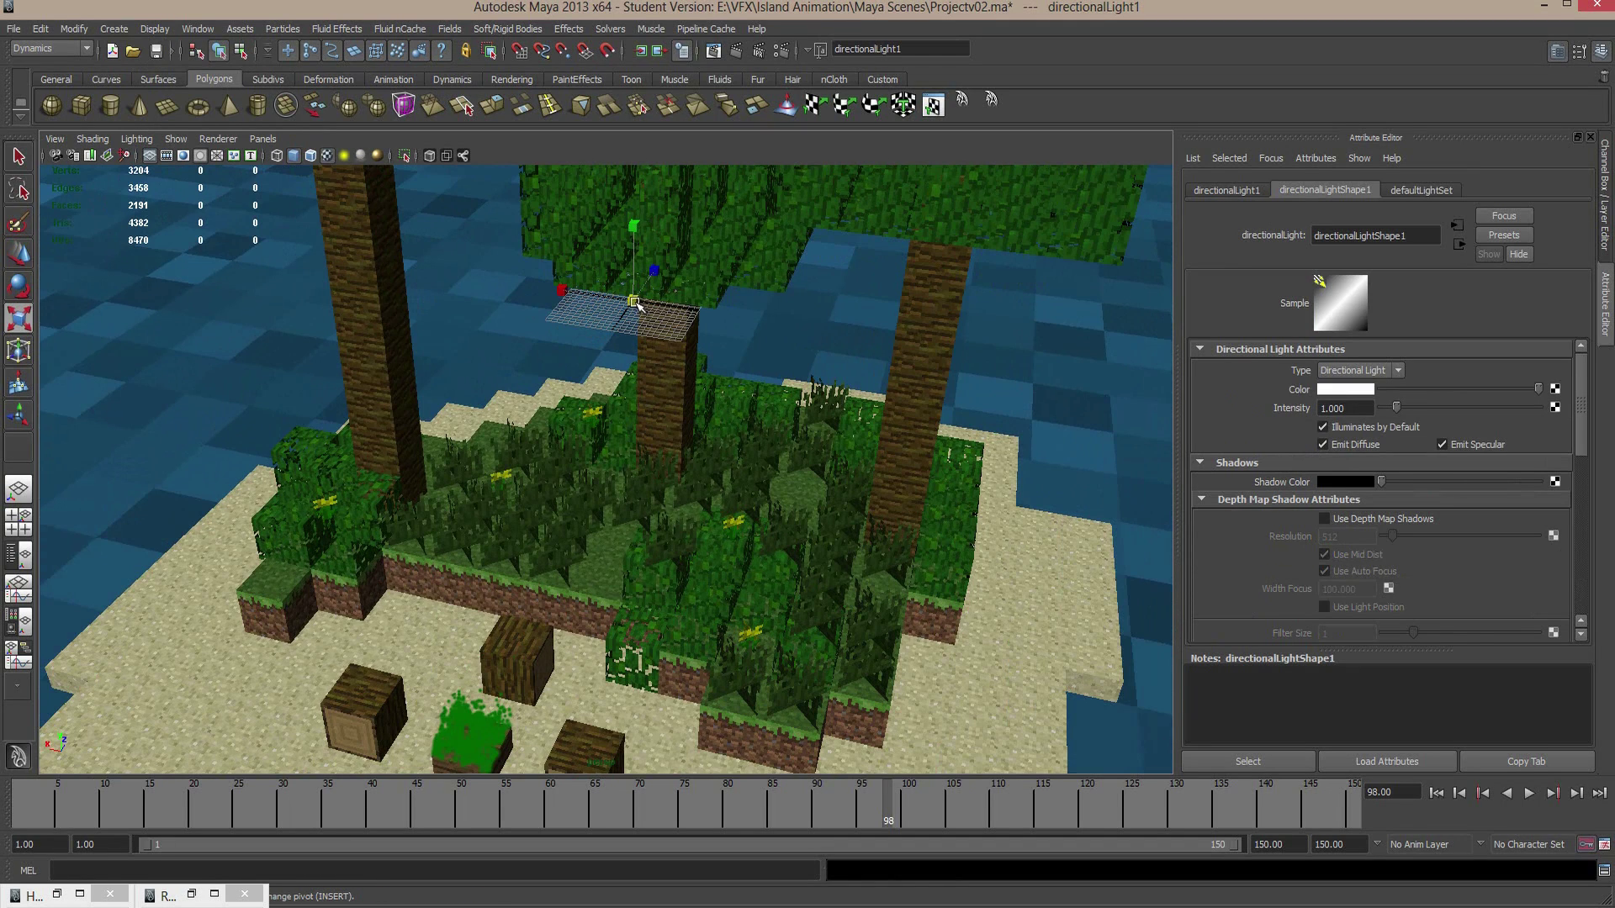
left_click_drag(636, 303, 655, 308)
scroll(654, 308, "down", 6)
key("e")
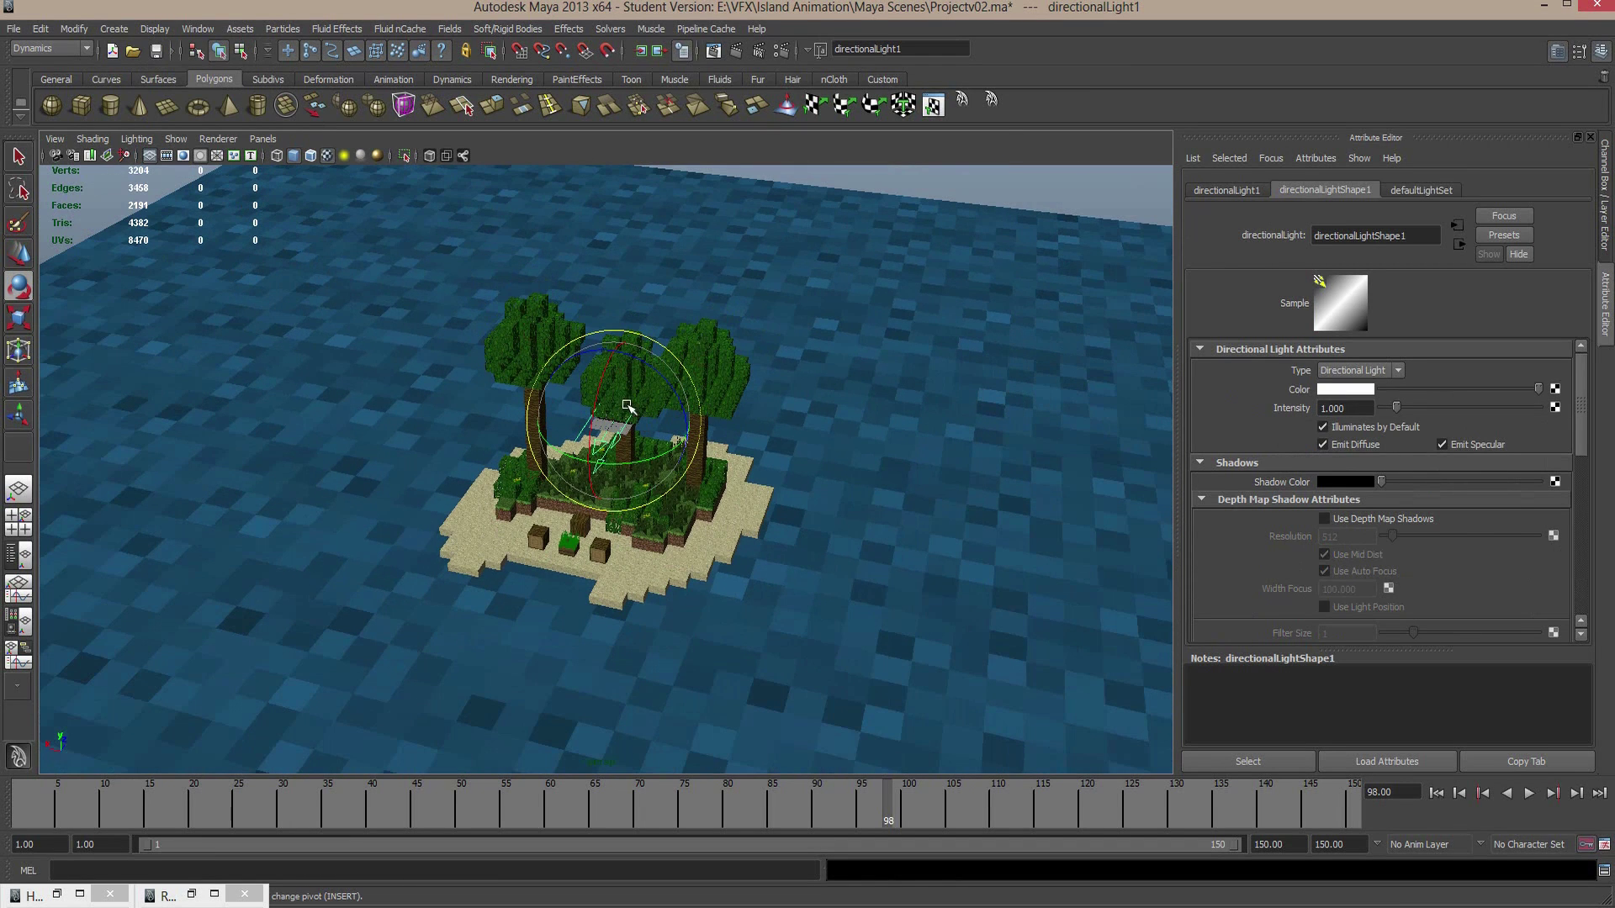
left_click_drag(602, 378, 706, 375)
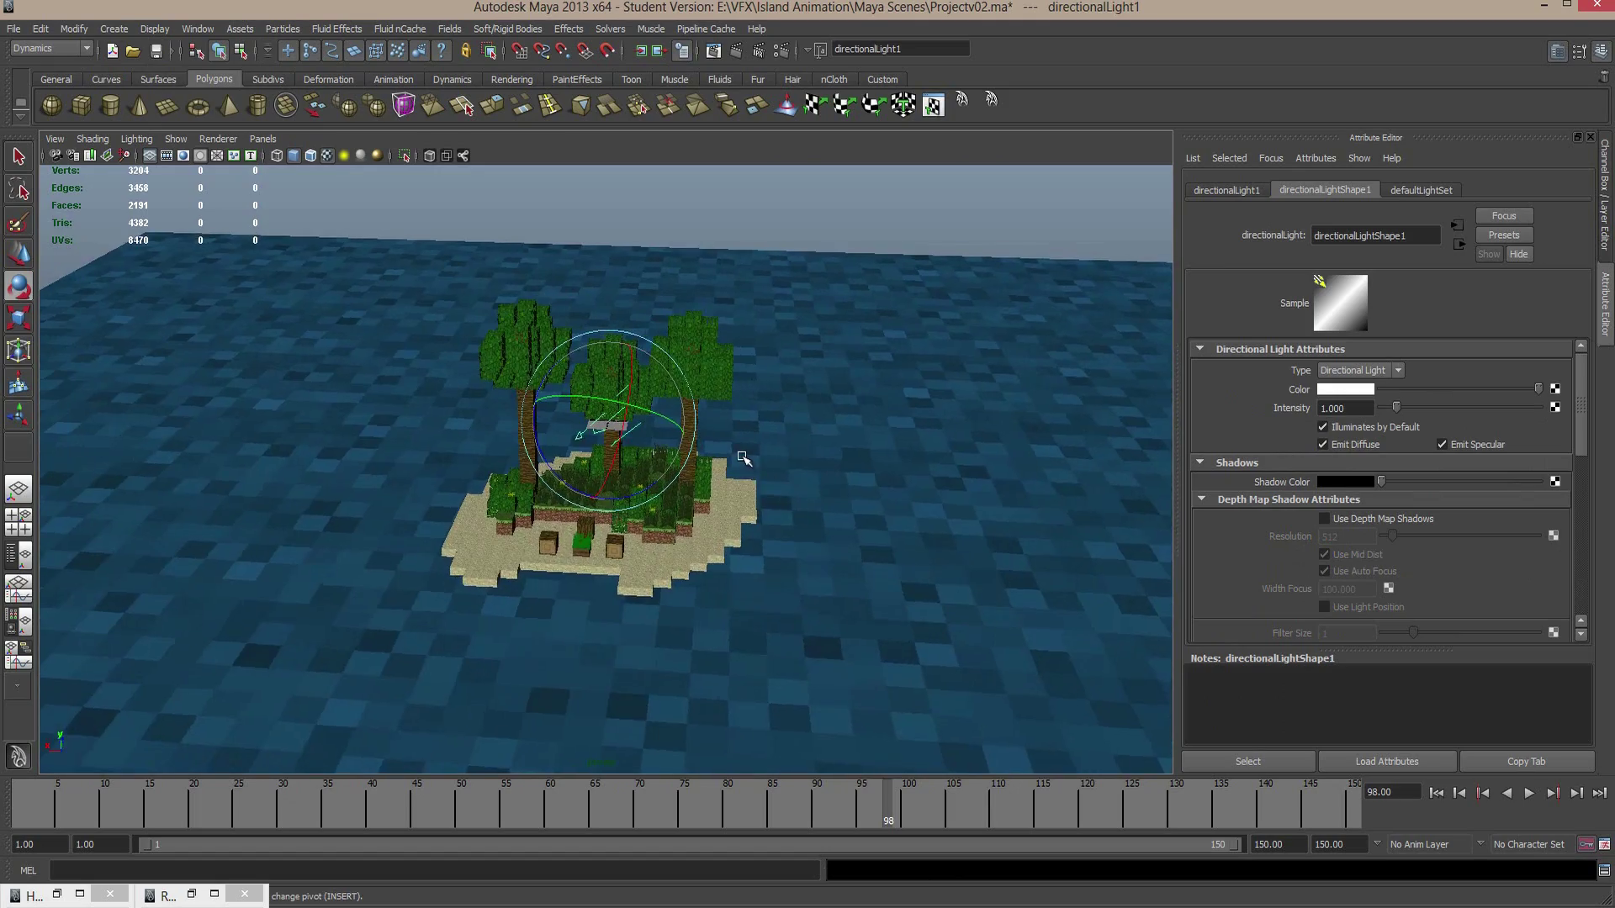
scroll(705, 373, "up", 5)
scroll(705, 374, "up", 5)
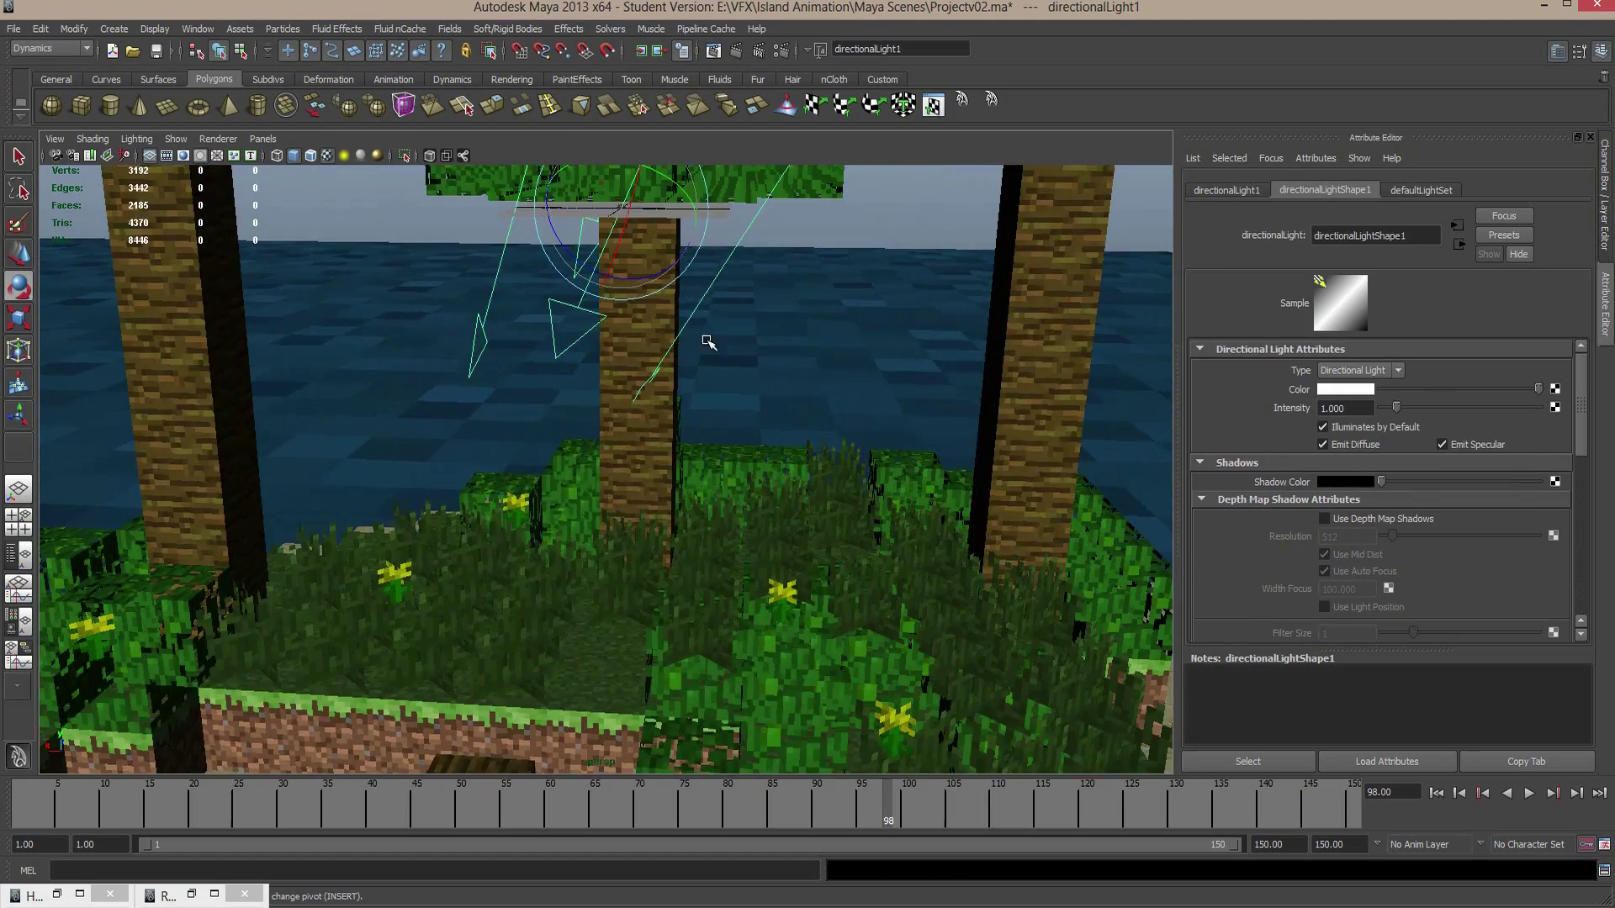
middle_click_drag(706, 346, 663, 548, "alt")
left_click_drag(662, 548, 598, 440, "alt")
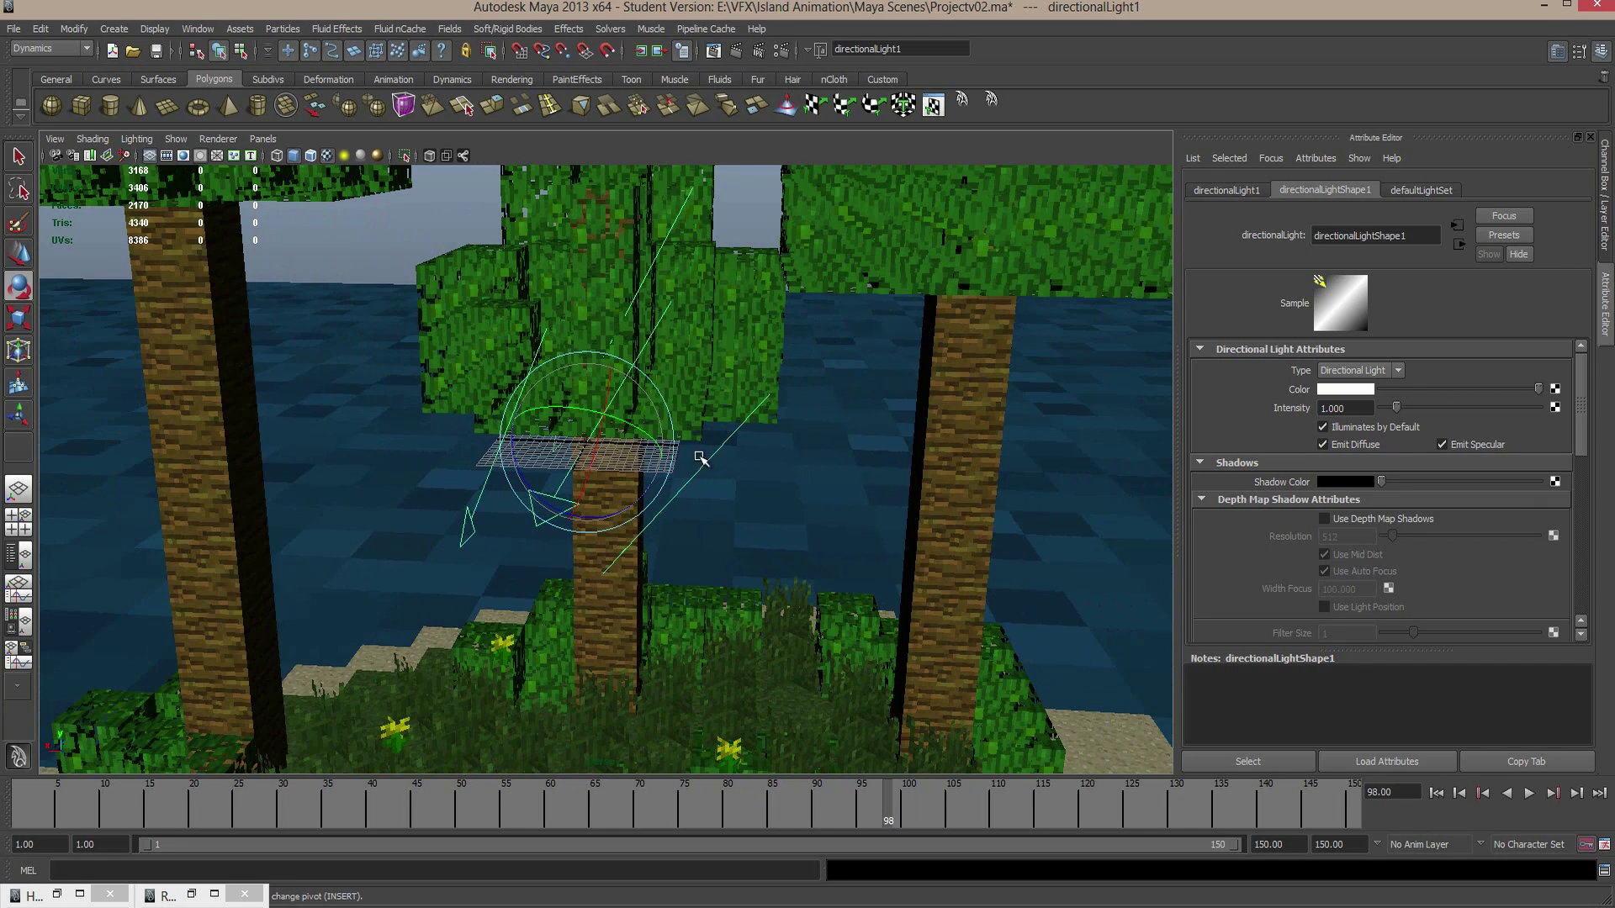
Enlarge the directional light's icon further and view it around the whole island
key("r")
left_click_drag(592, 444, 657, 433)
key("w")
key("e")
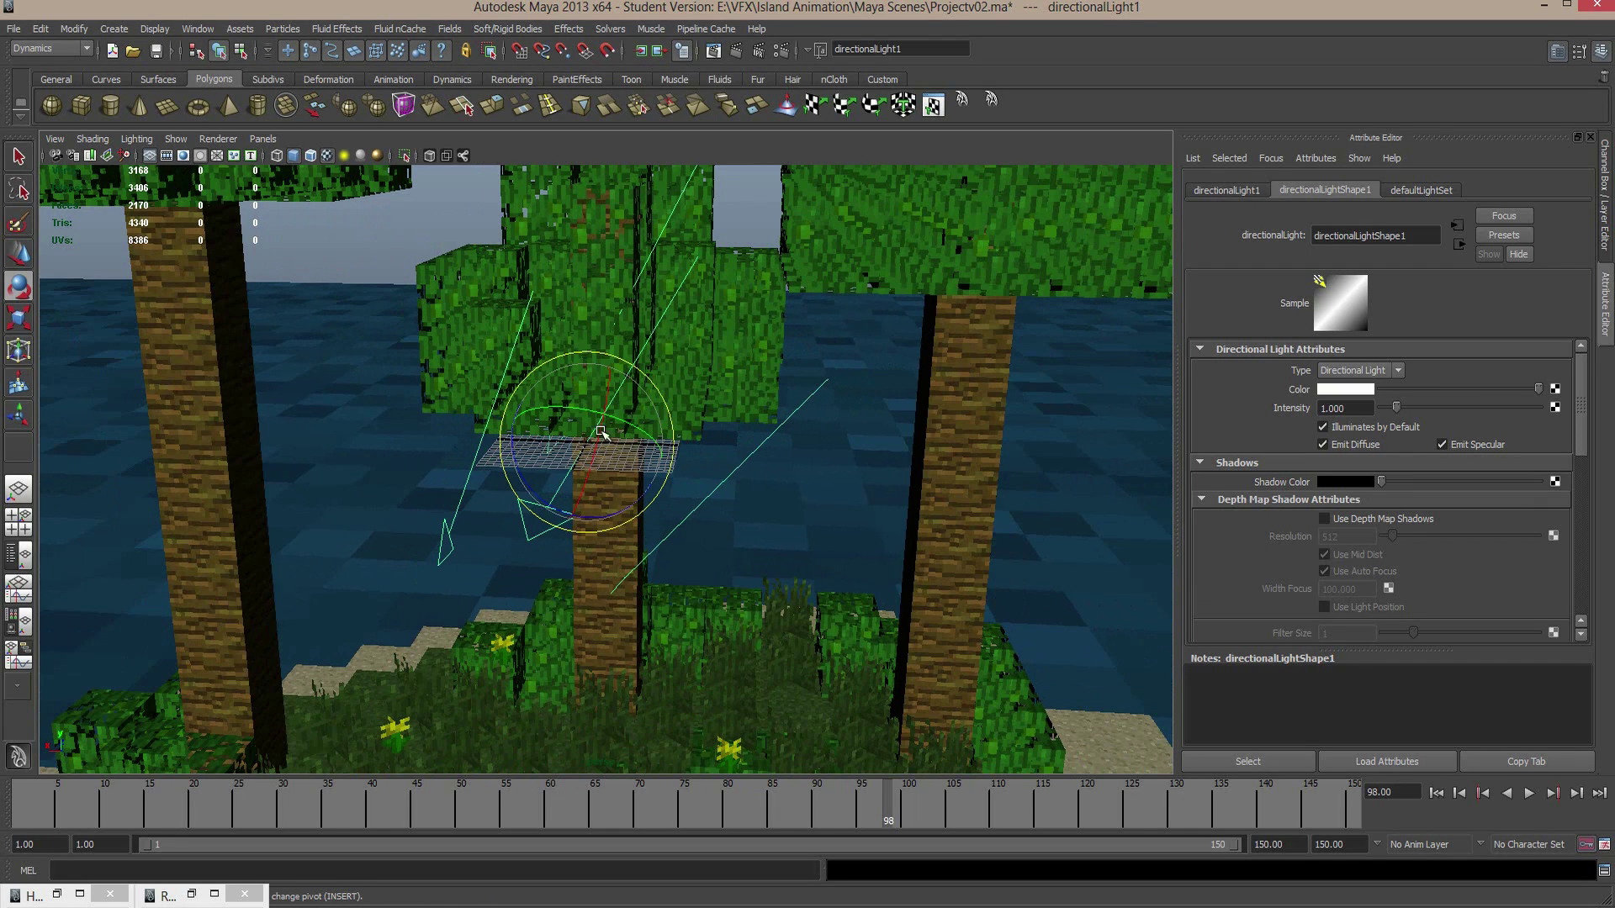
scroll(659, 361, "down", 5)
left_click_drag(659, 361, 694, 427, "alt")
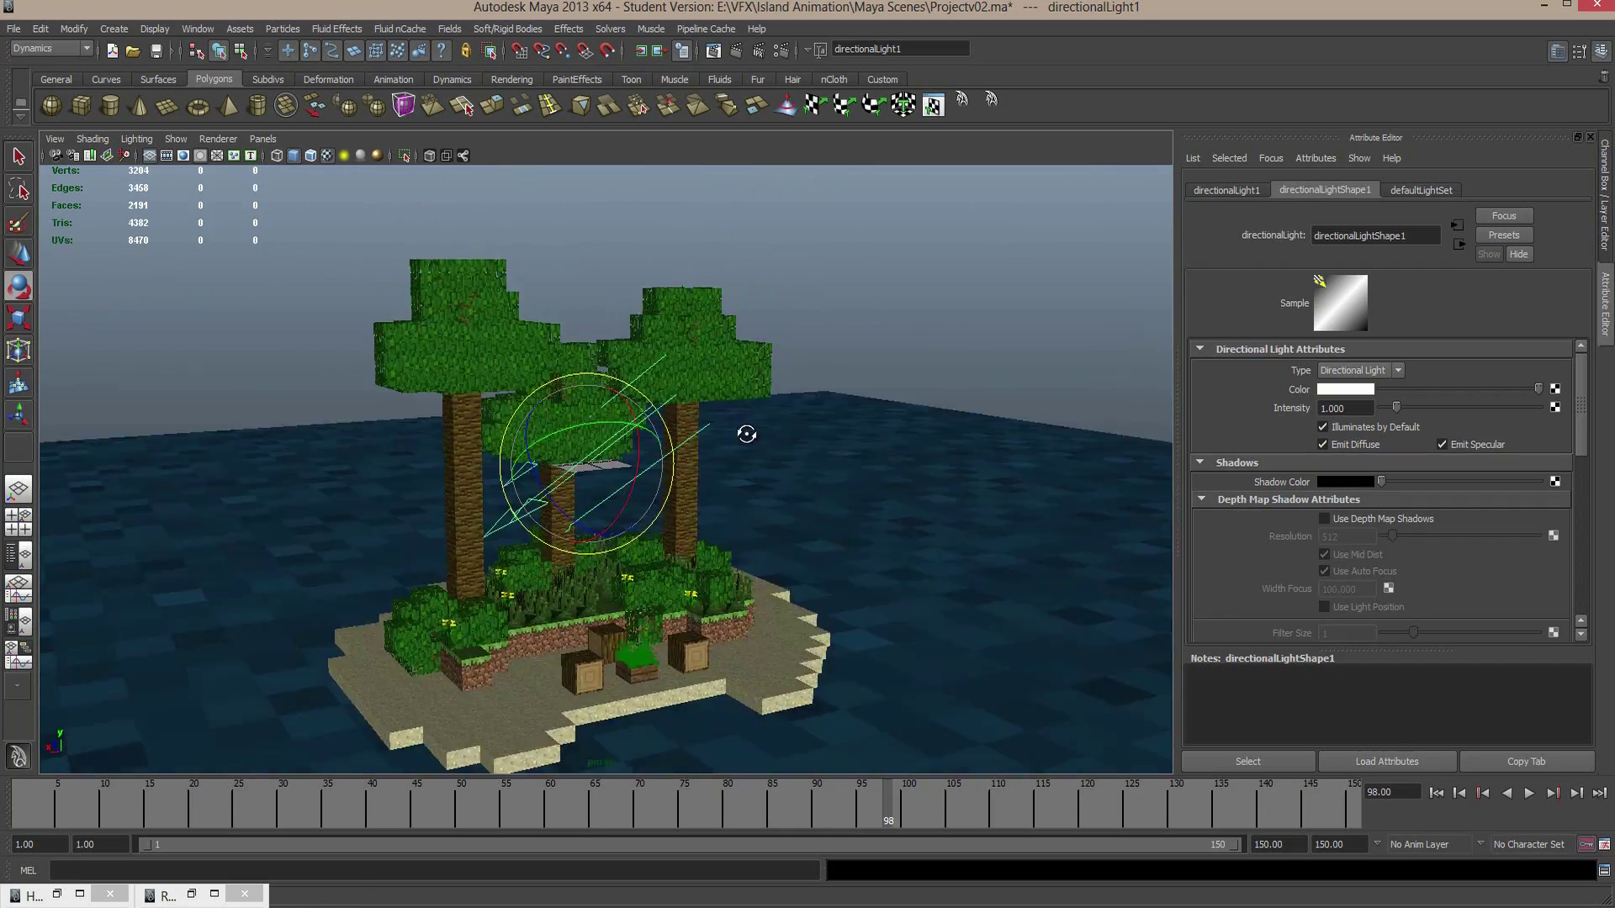
scroll(698, 452, "up", 3)
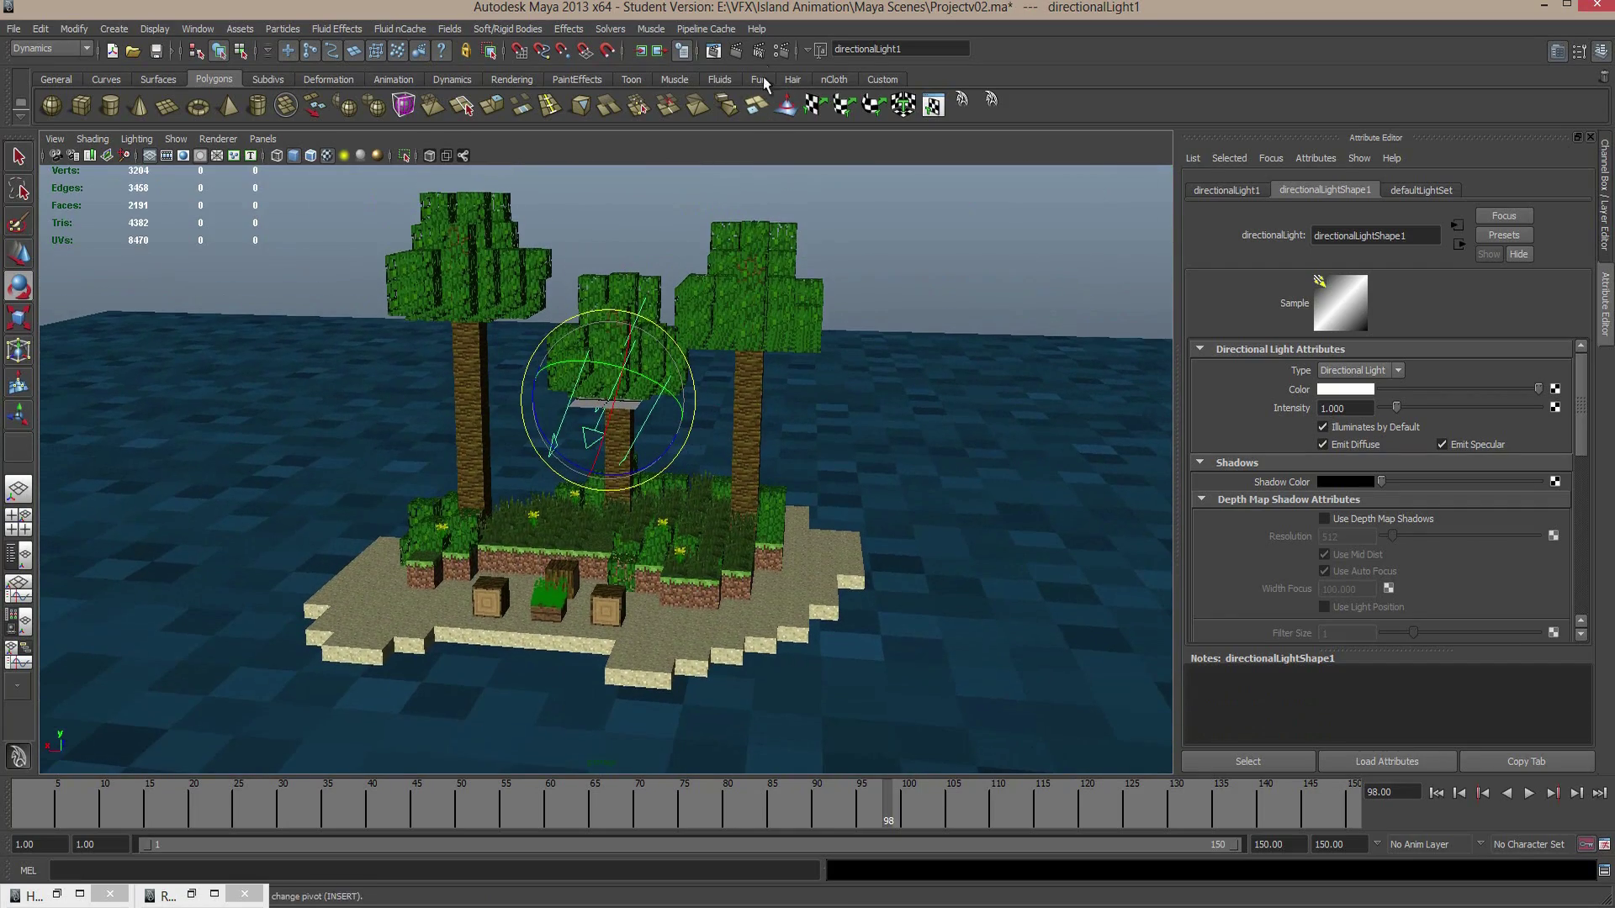
Render in mental ray, tint directionalLight1 peach, re-render and keep the image
left_click(744, 51)
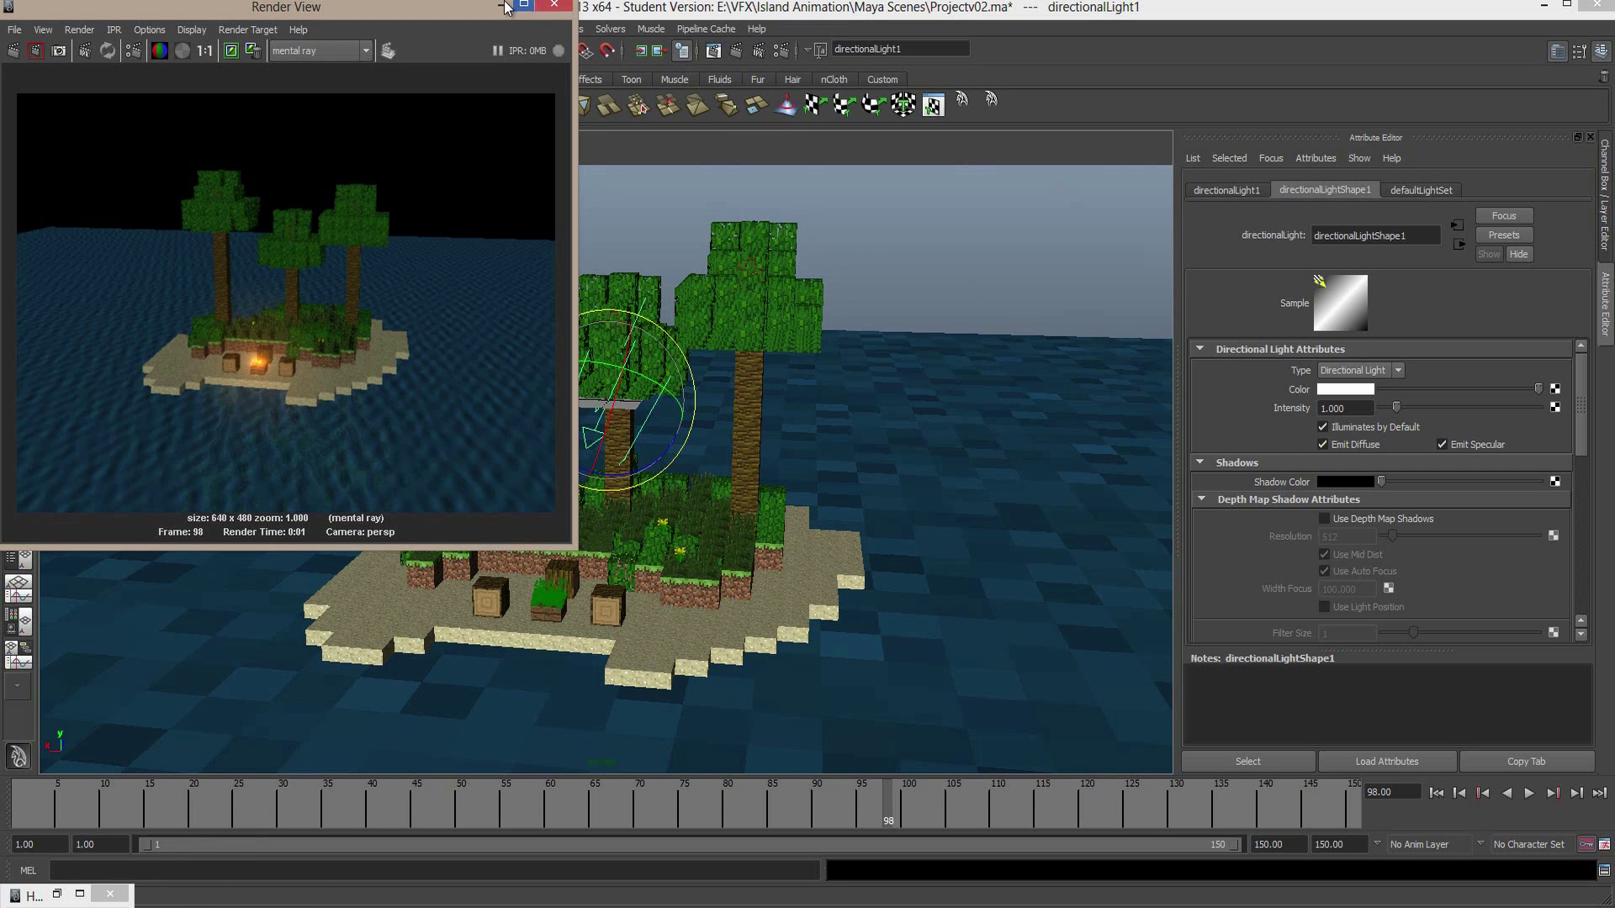
left_click(1338, 390)
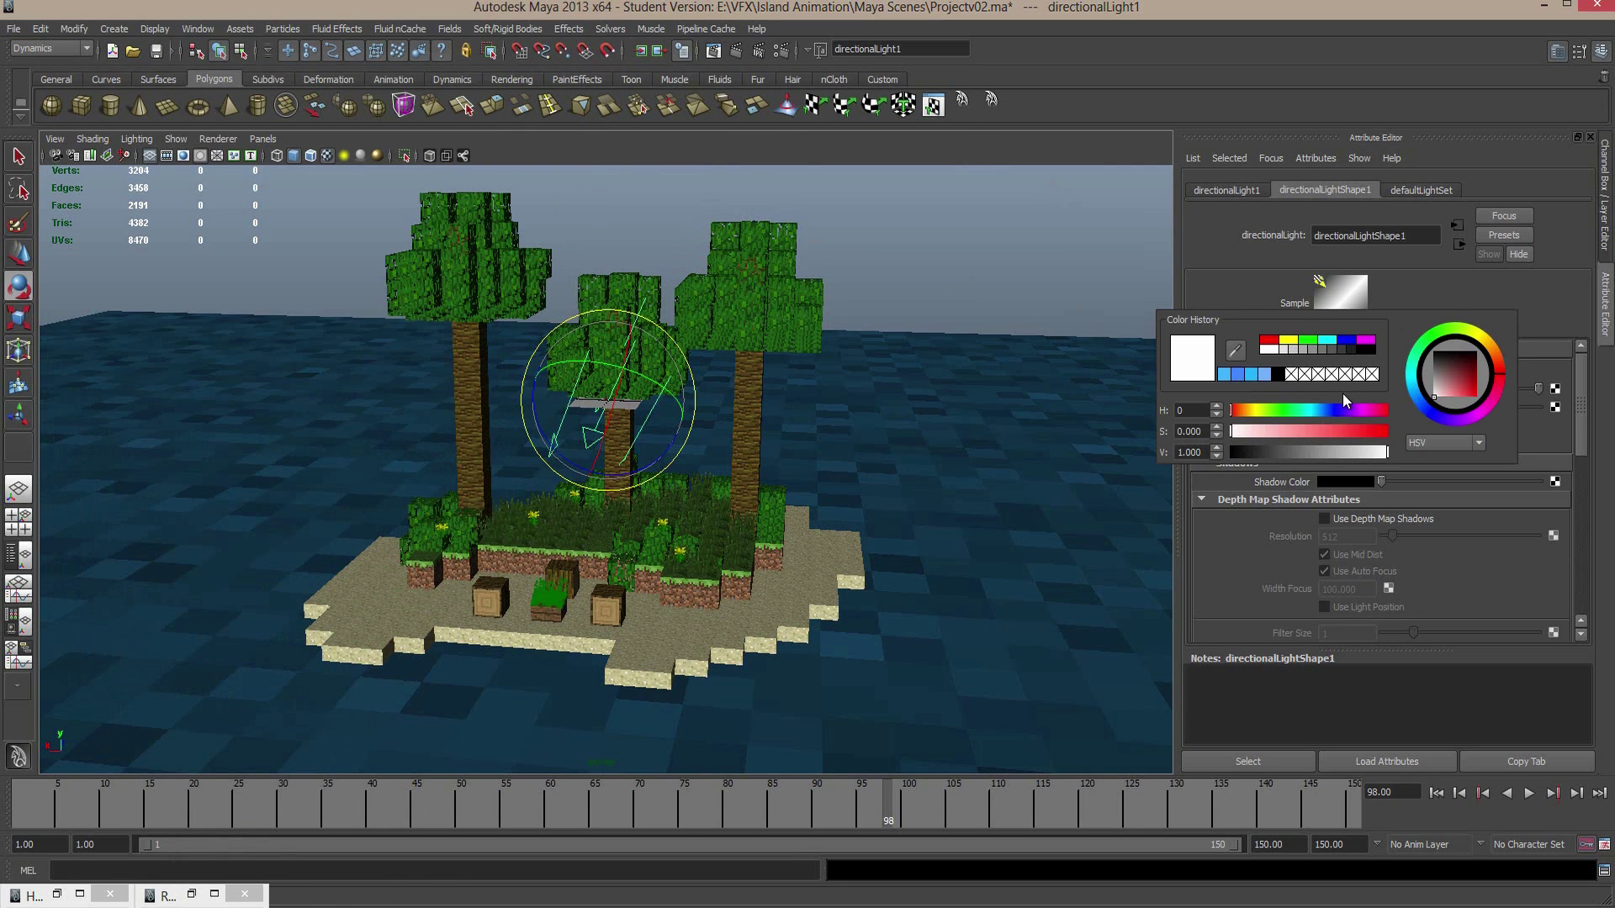
left_click_drag(1495, 351, 1448, 410)
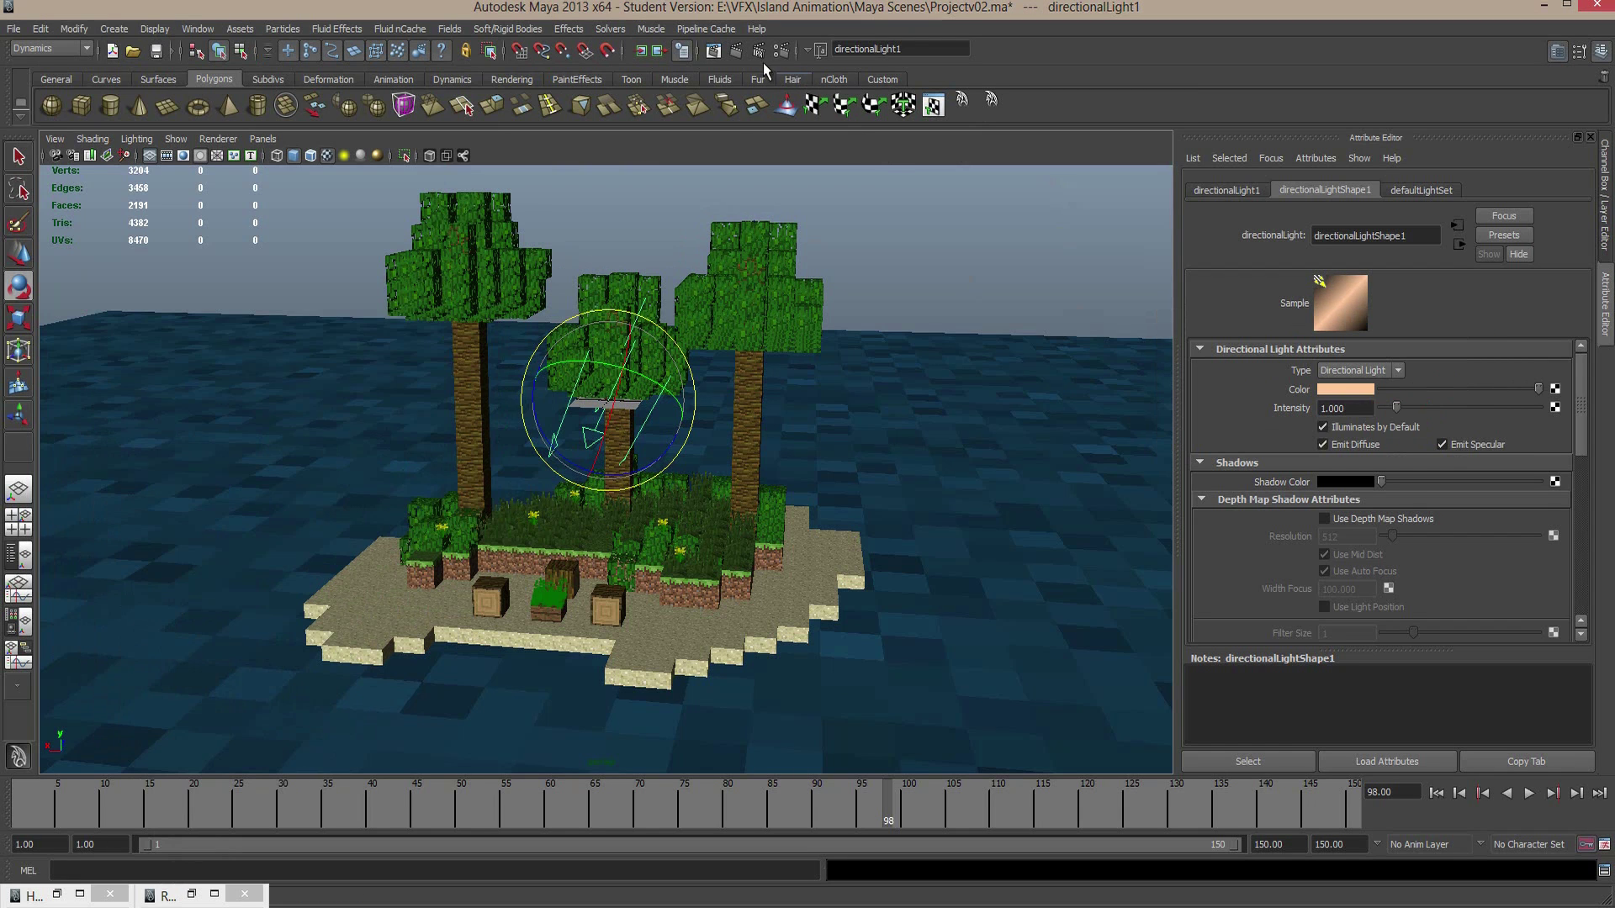
left_click(735, 50)
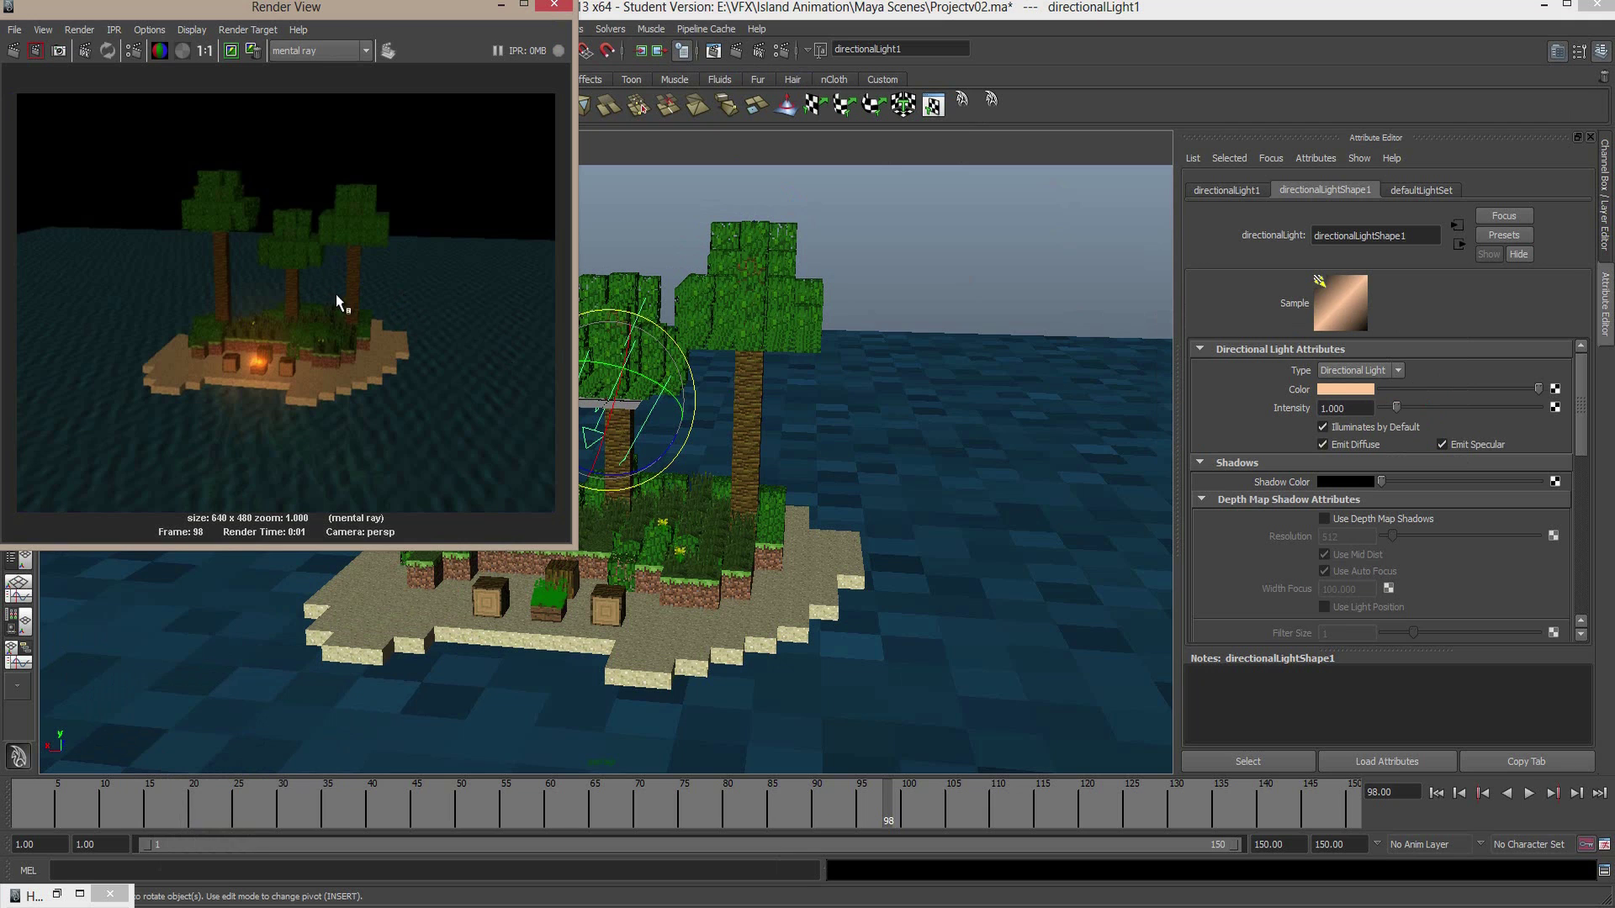
left_click(231, 52)
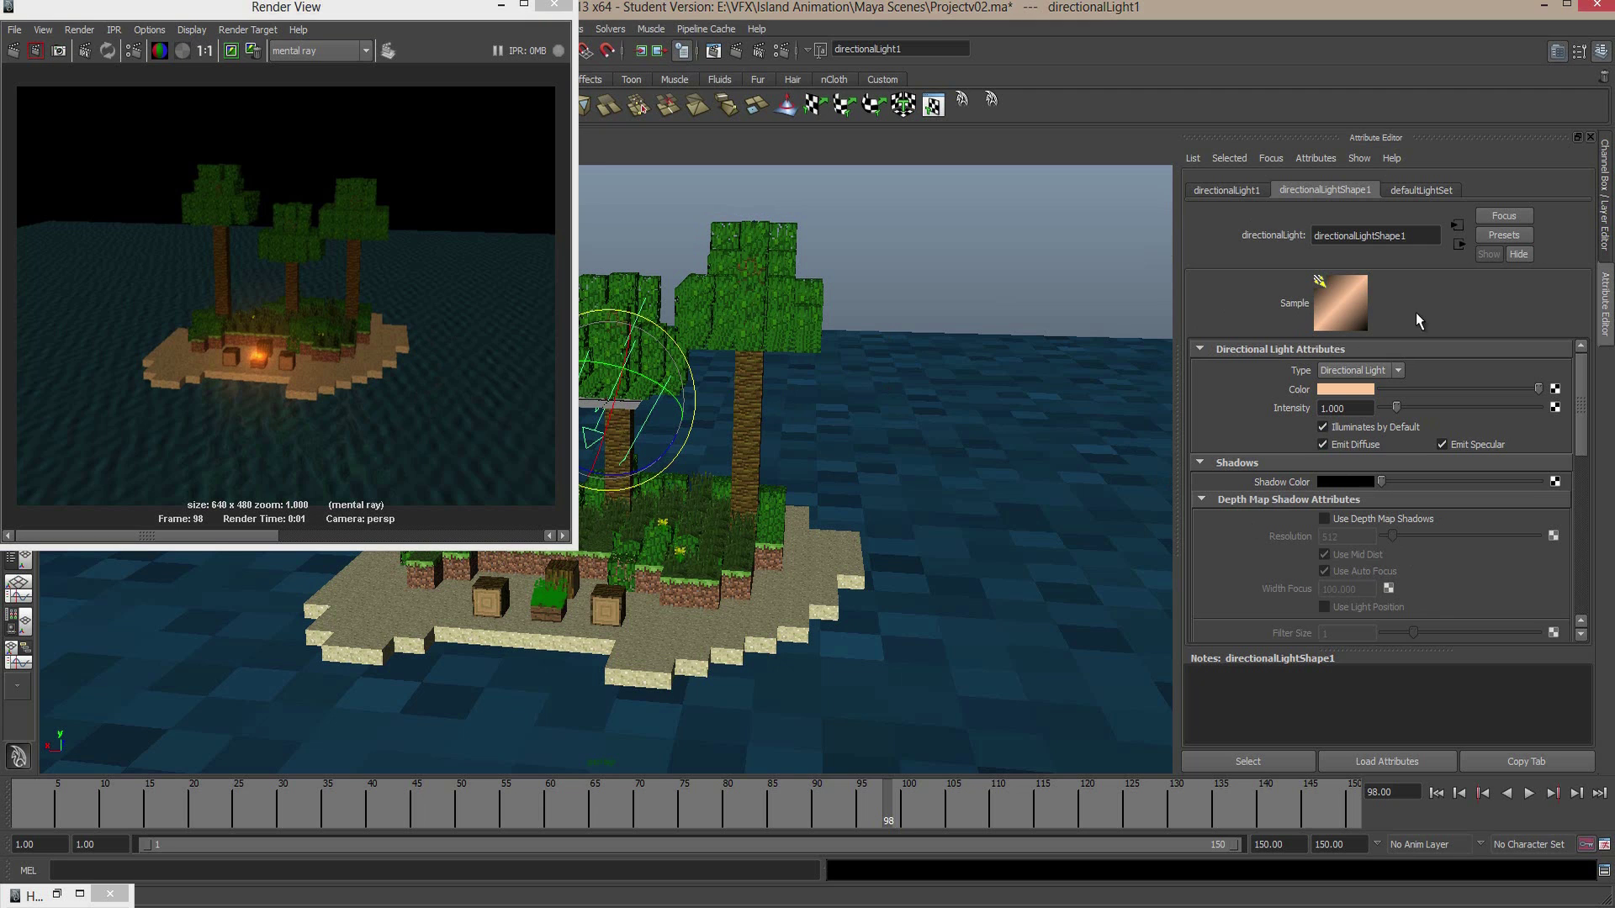
Enable Use Ray Trace Shadows in directionalLight1's Raytrace Shadow Attributes
scroll(1397, 415, "down", 10)
scroll(1355, 471, "up", 6)
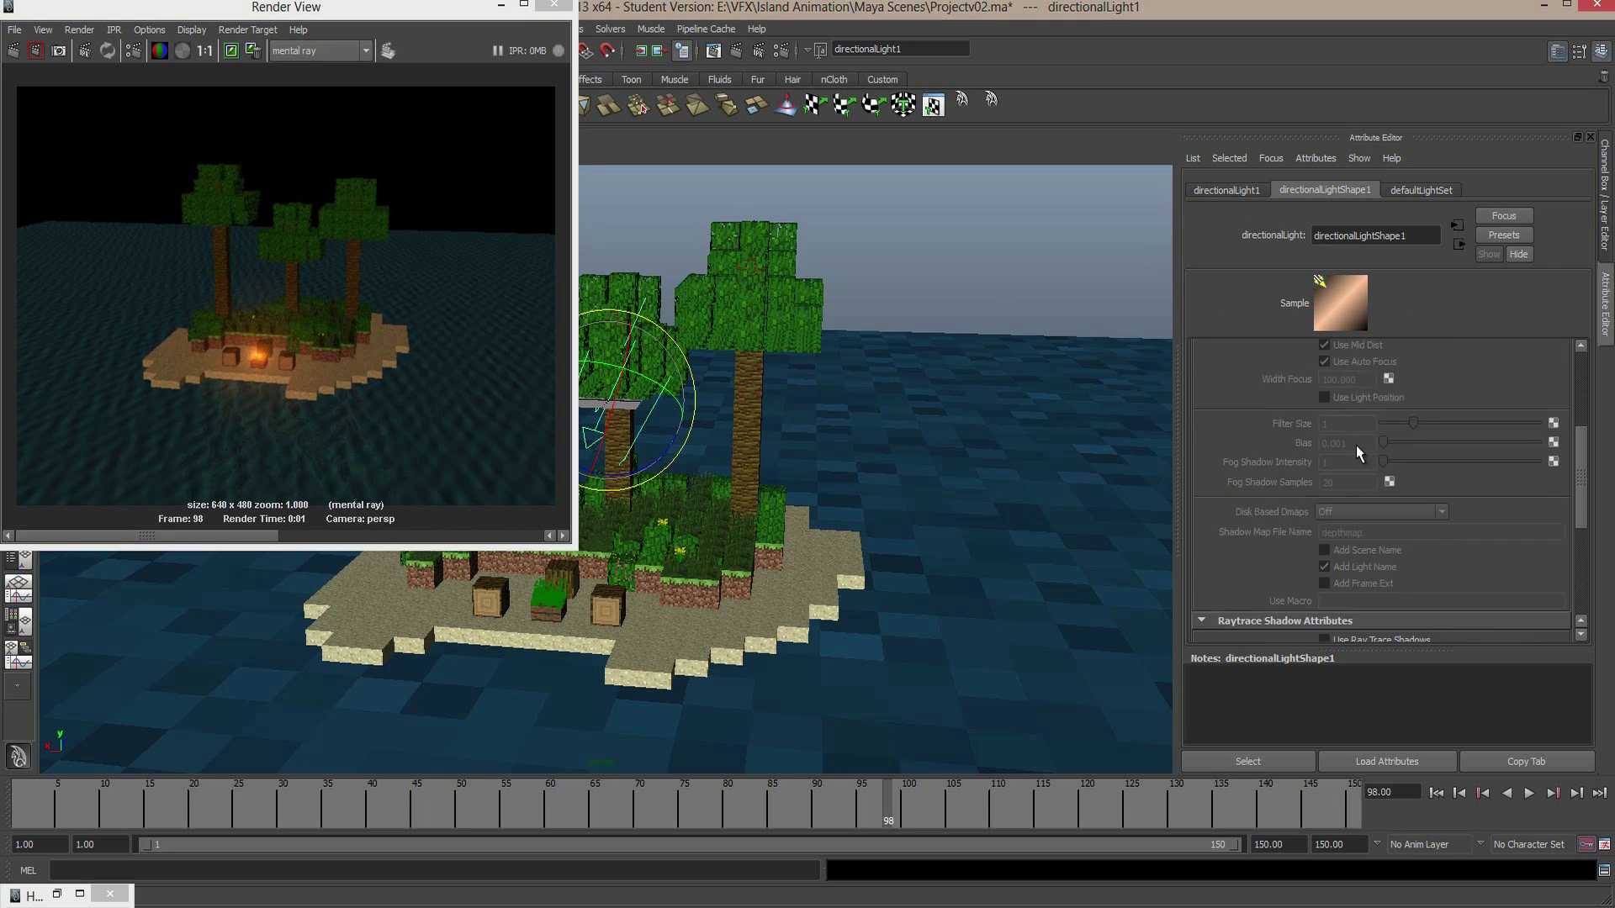
left_click(1201, 357)
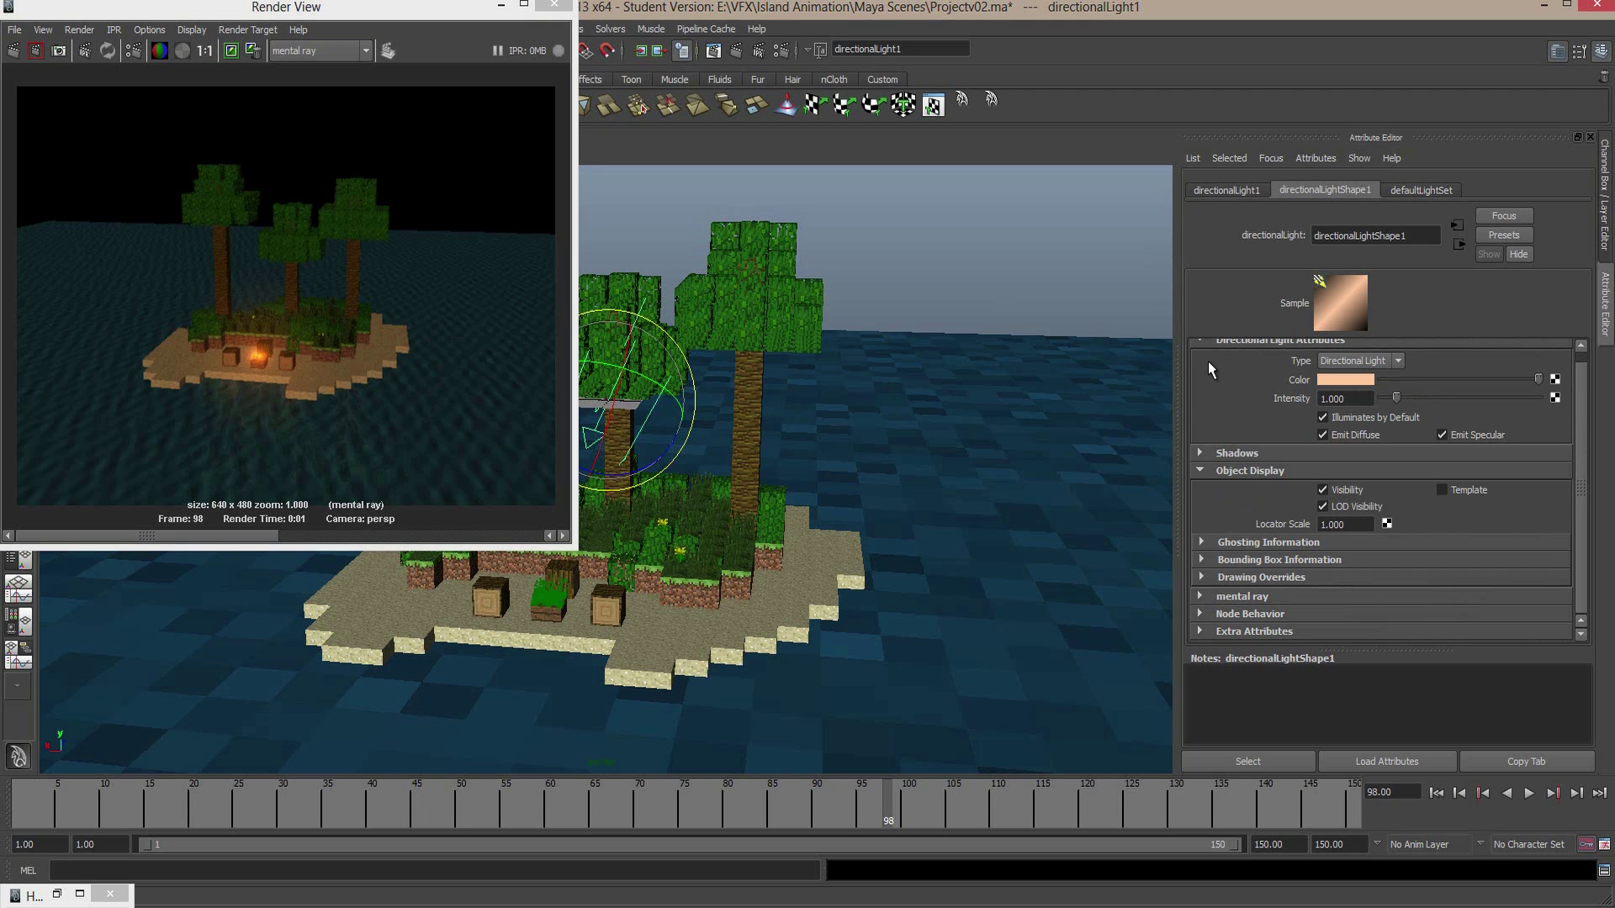
left_click(1232, 451)
scroll(1270, 416, "down", 4)
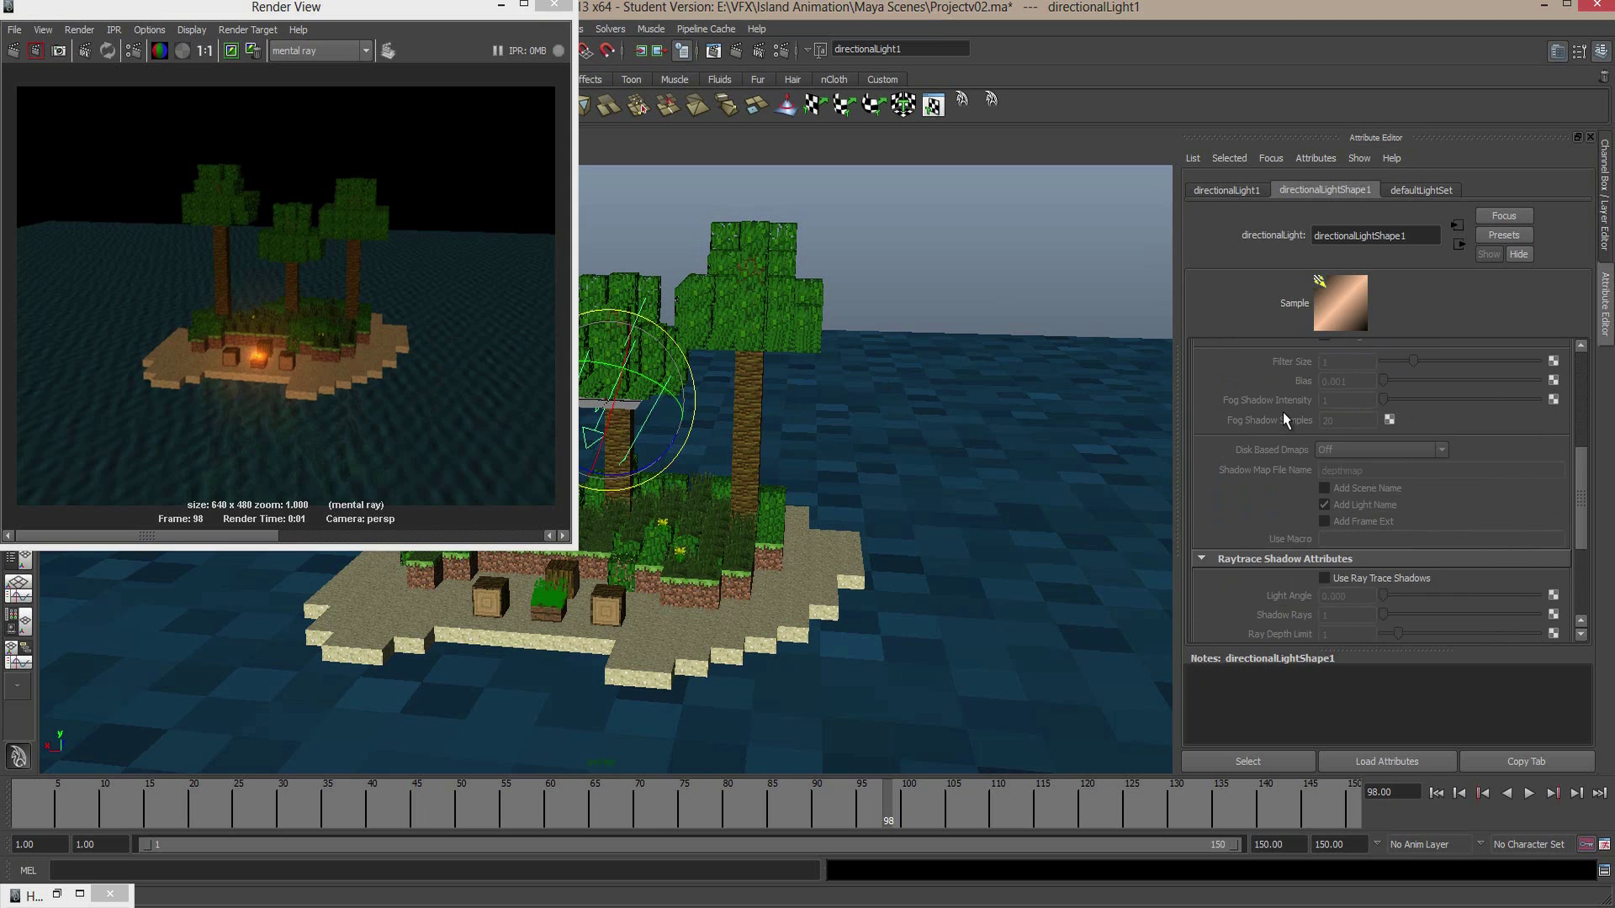
scroll(1284, 412, "down", 3)
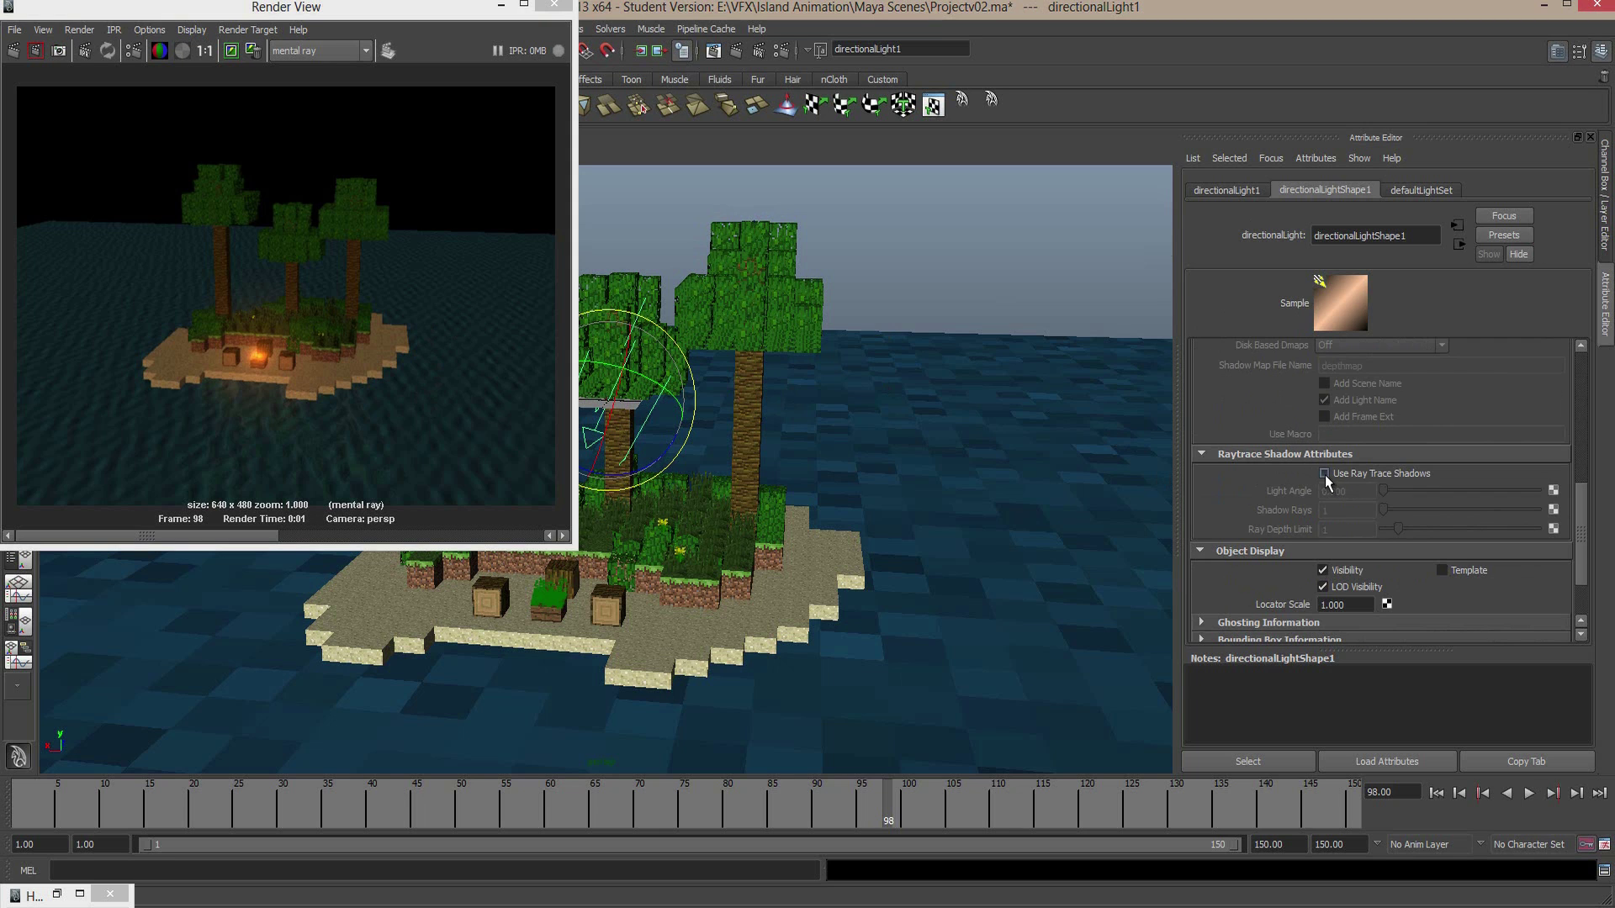
left_click(1326, 474)
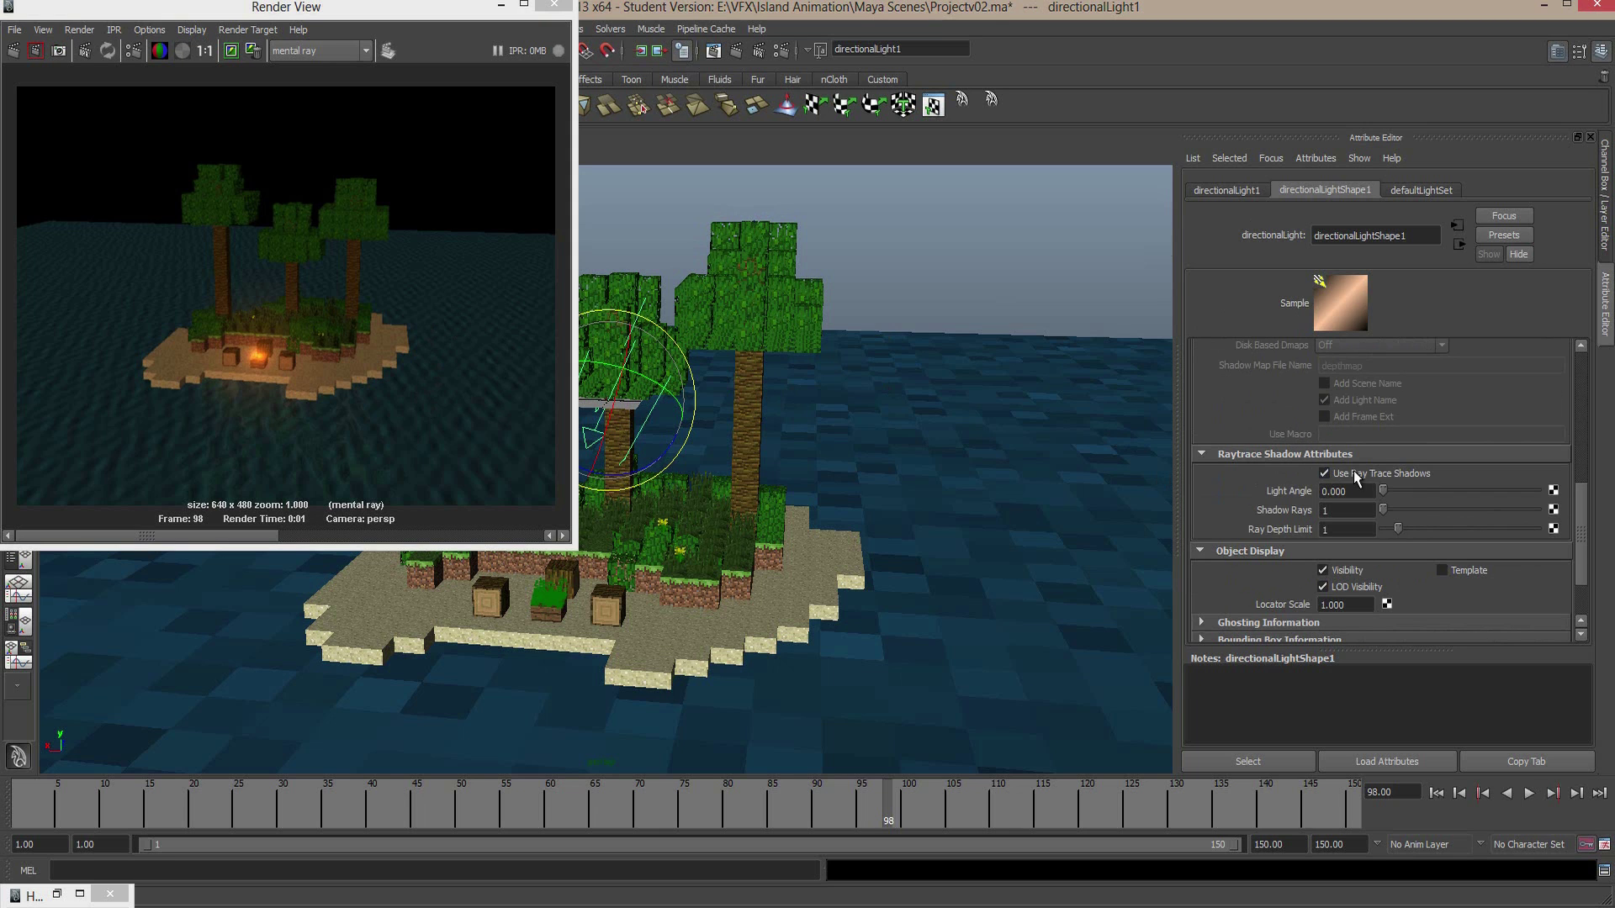
Re-render, rotate the light to change shadow direction, and render again
left_click(14, 50)
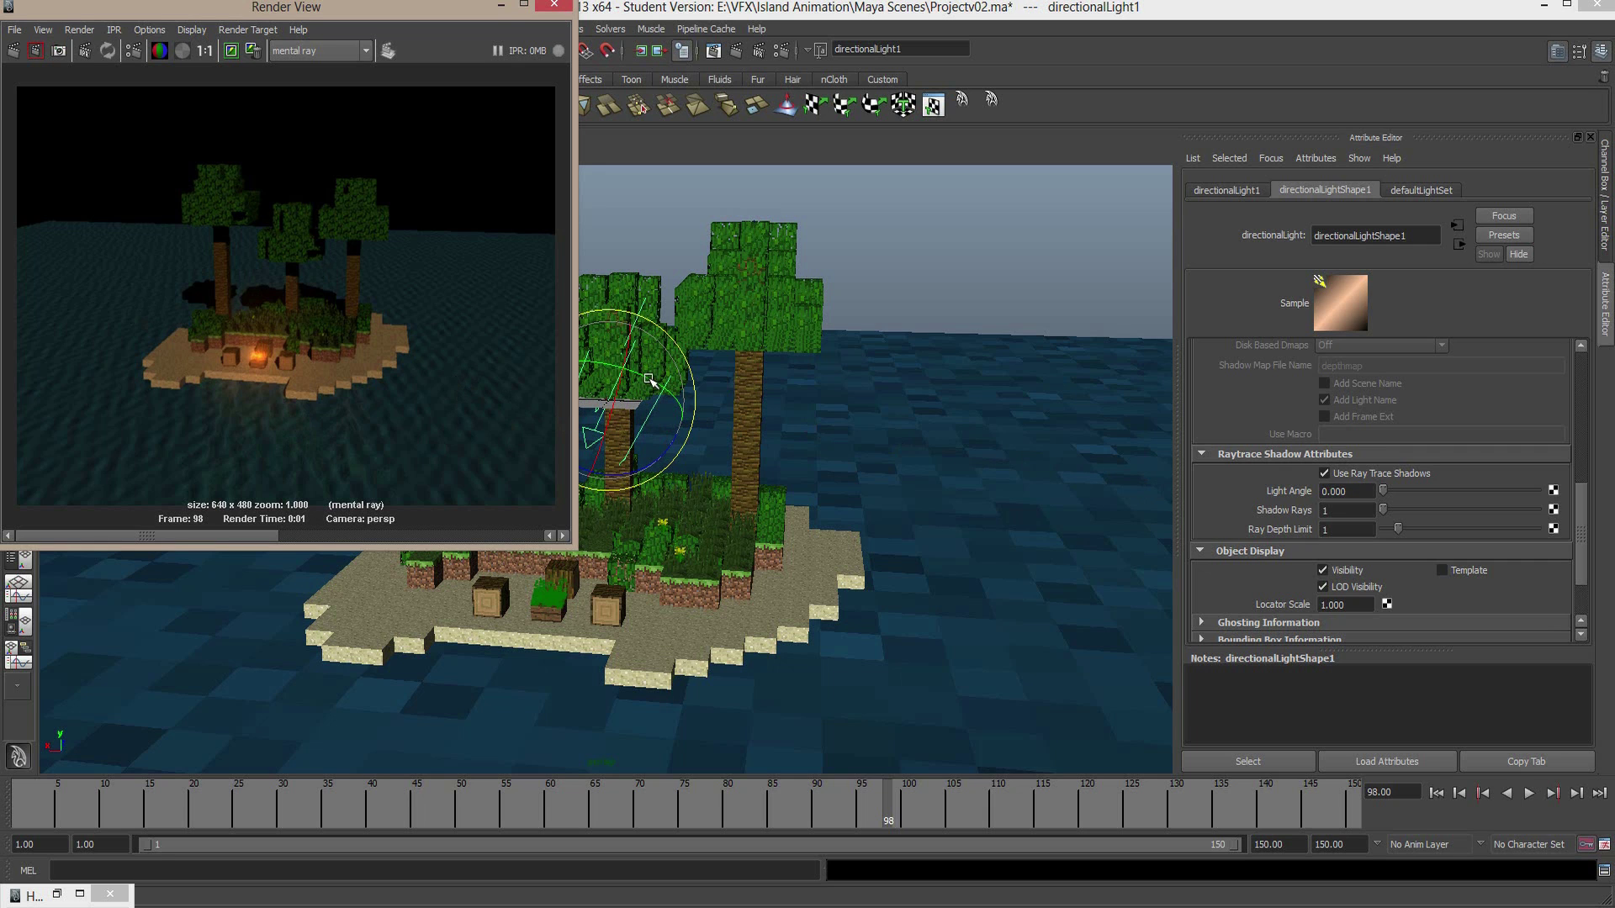
left_click_drag(626, 374, 624, 359)
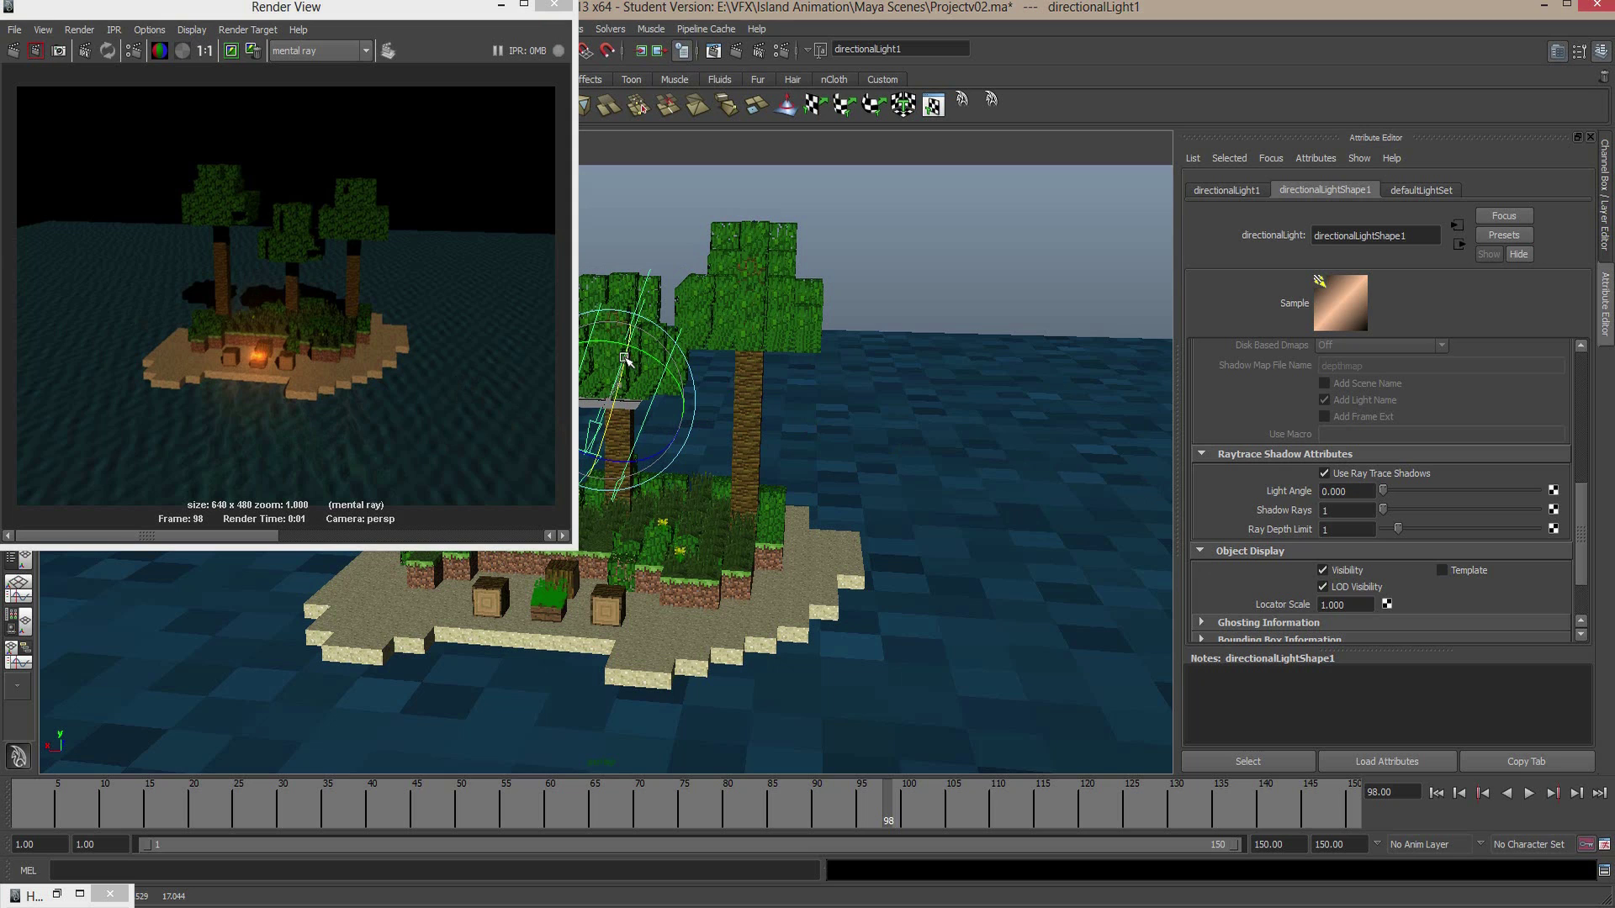
left_click(14, 51)
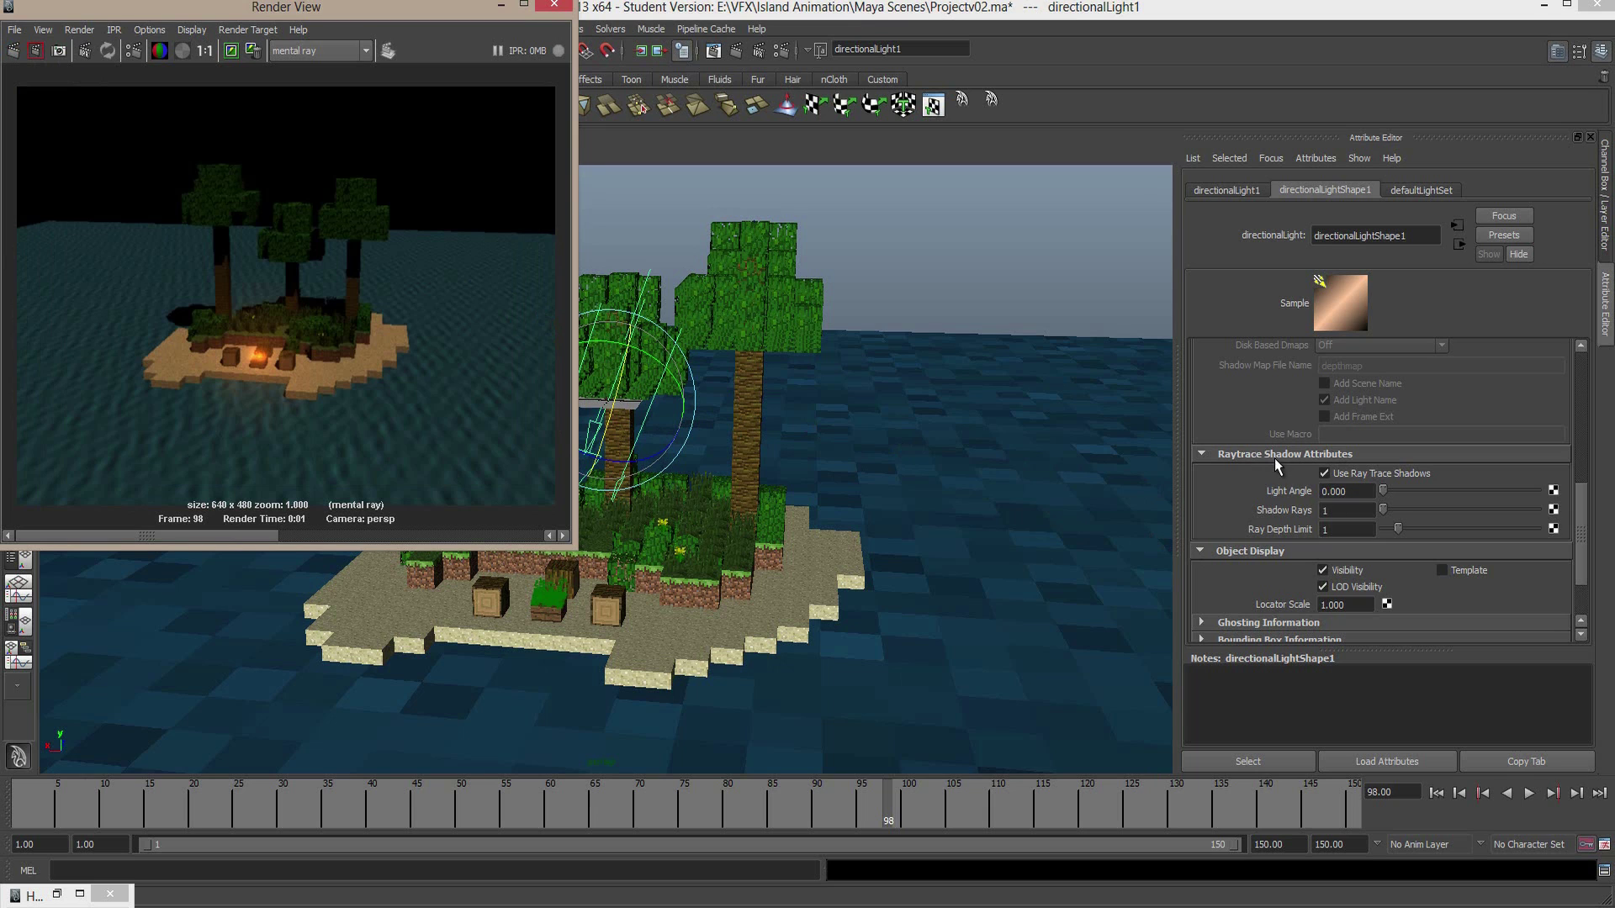
Set the light's Light Angle to 5 for softer shadows and redo the render
left_click(1346, 491)
type("5")
key("Return")
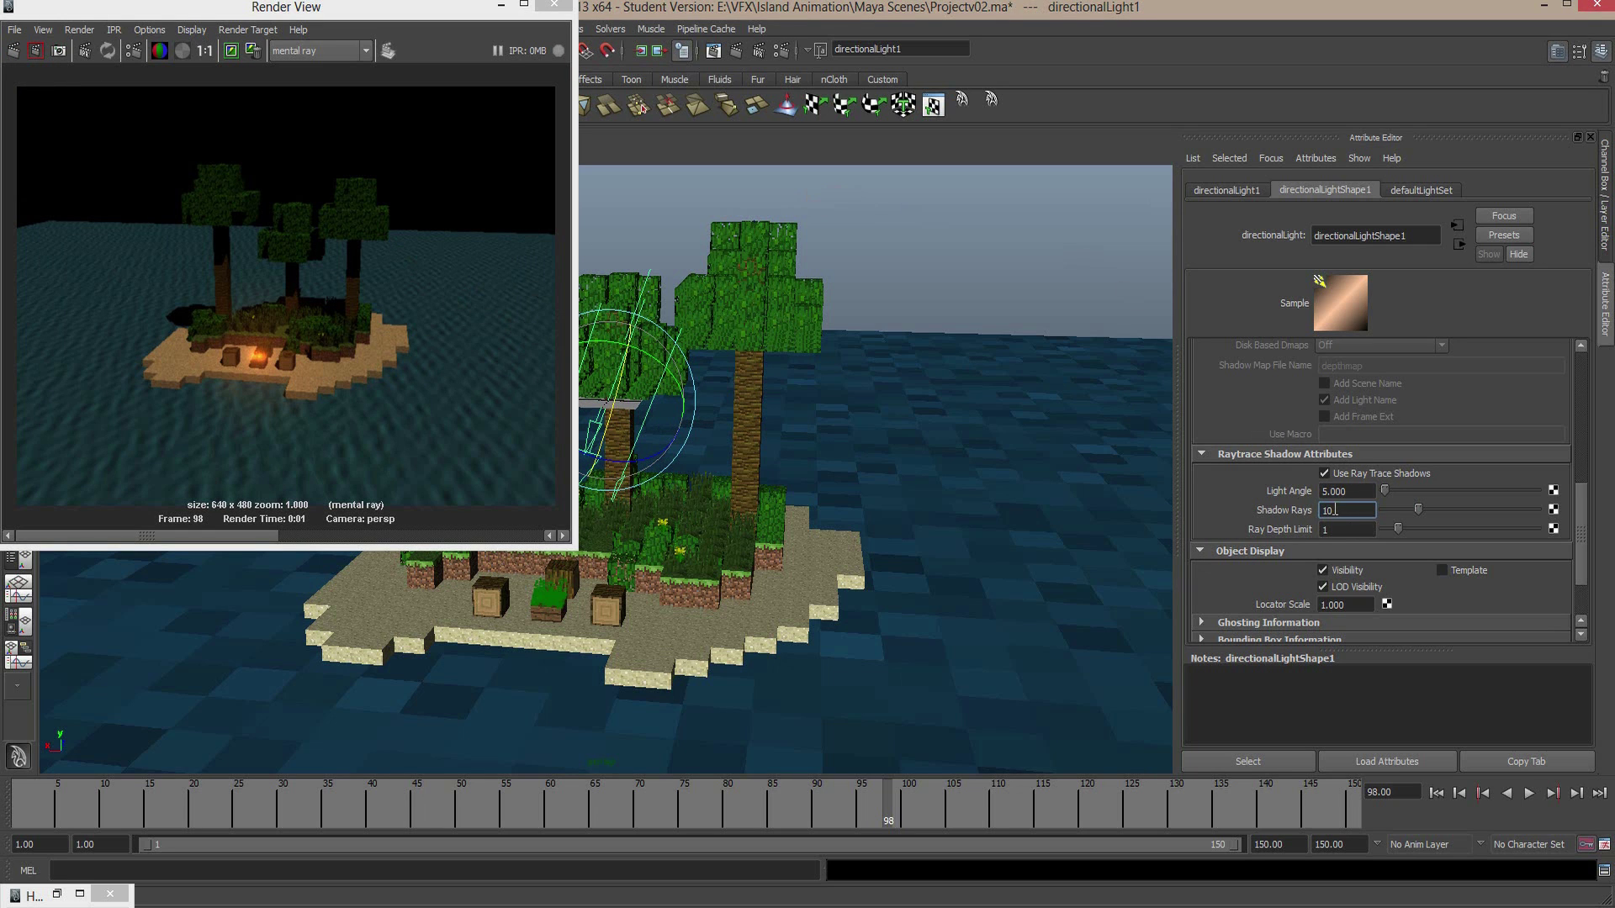
left_click(13, 50)
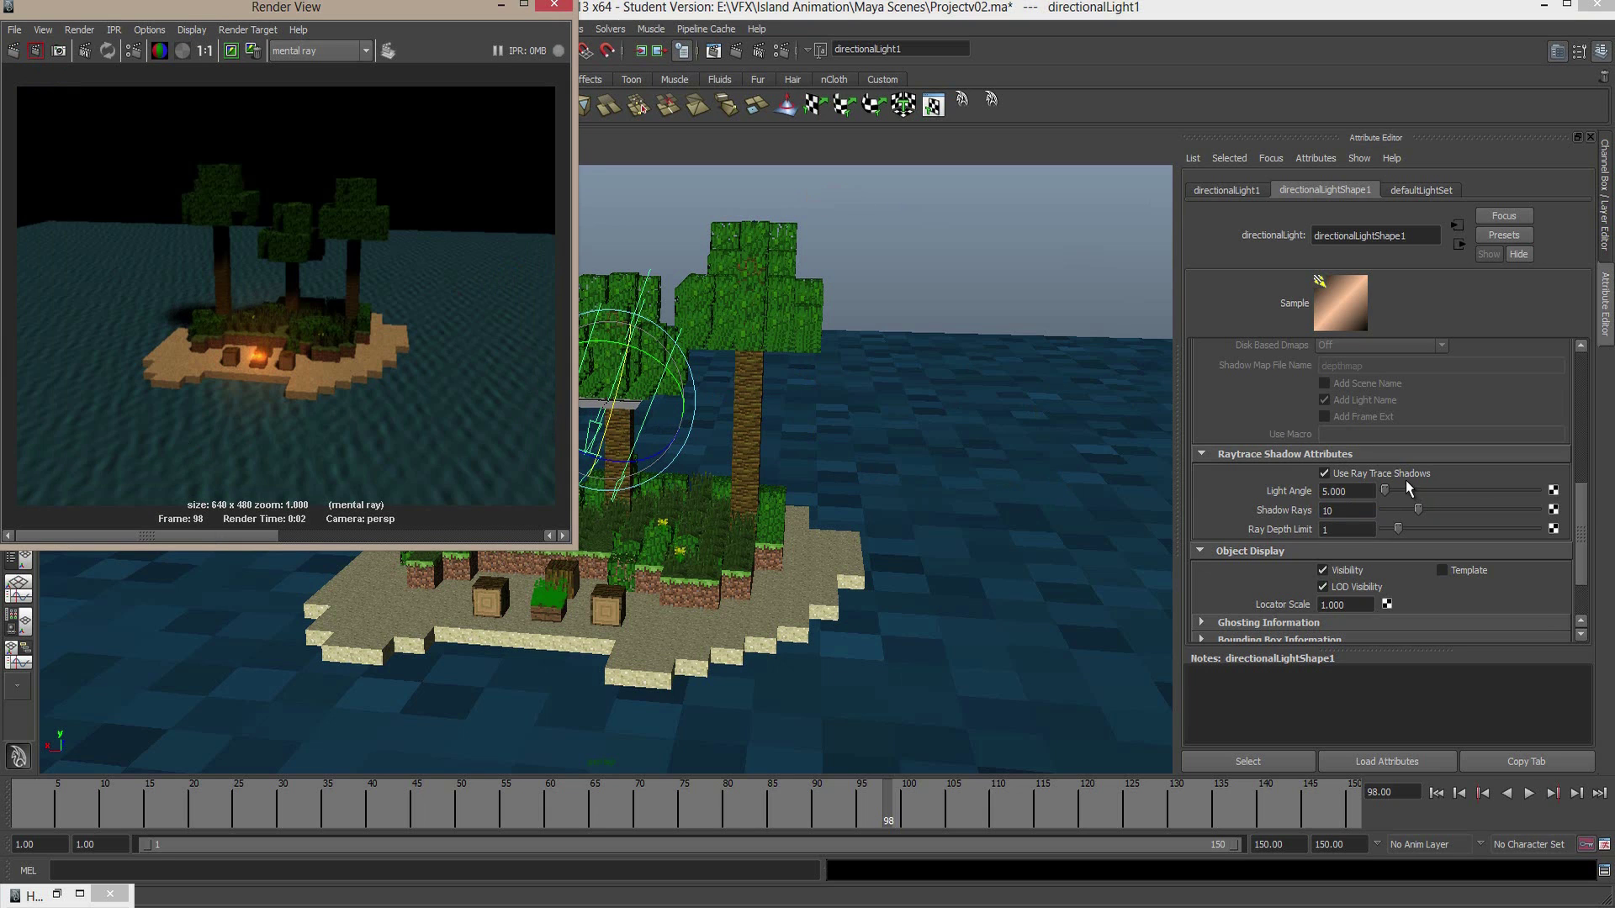
Set directionalLight1's intensity to 2 and re-render the island
scroll(1431, 523, "down", 2)
scroll(1435, 528, "up", 5)
scroll(1435, 527, "up", 3)
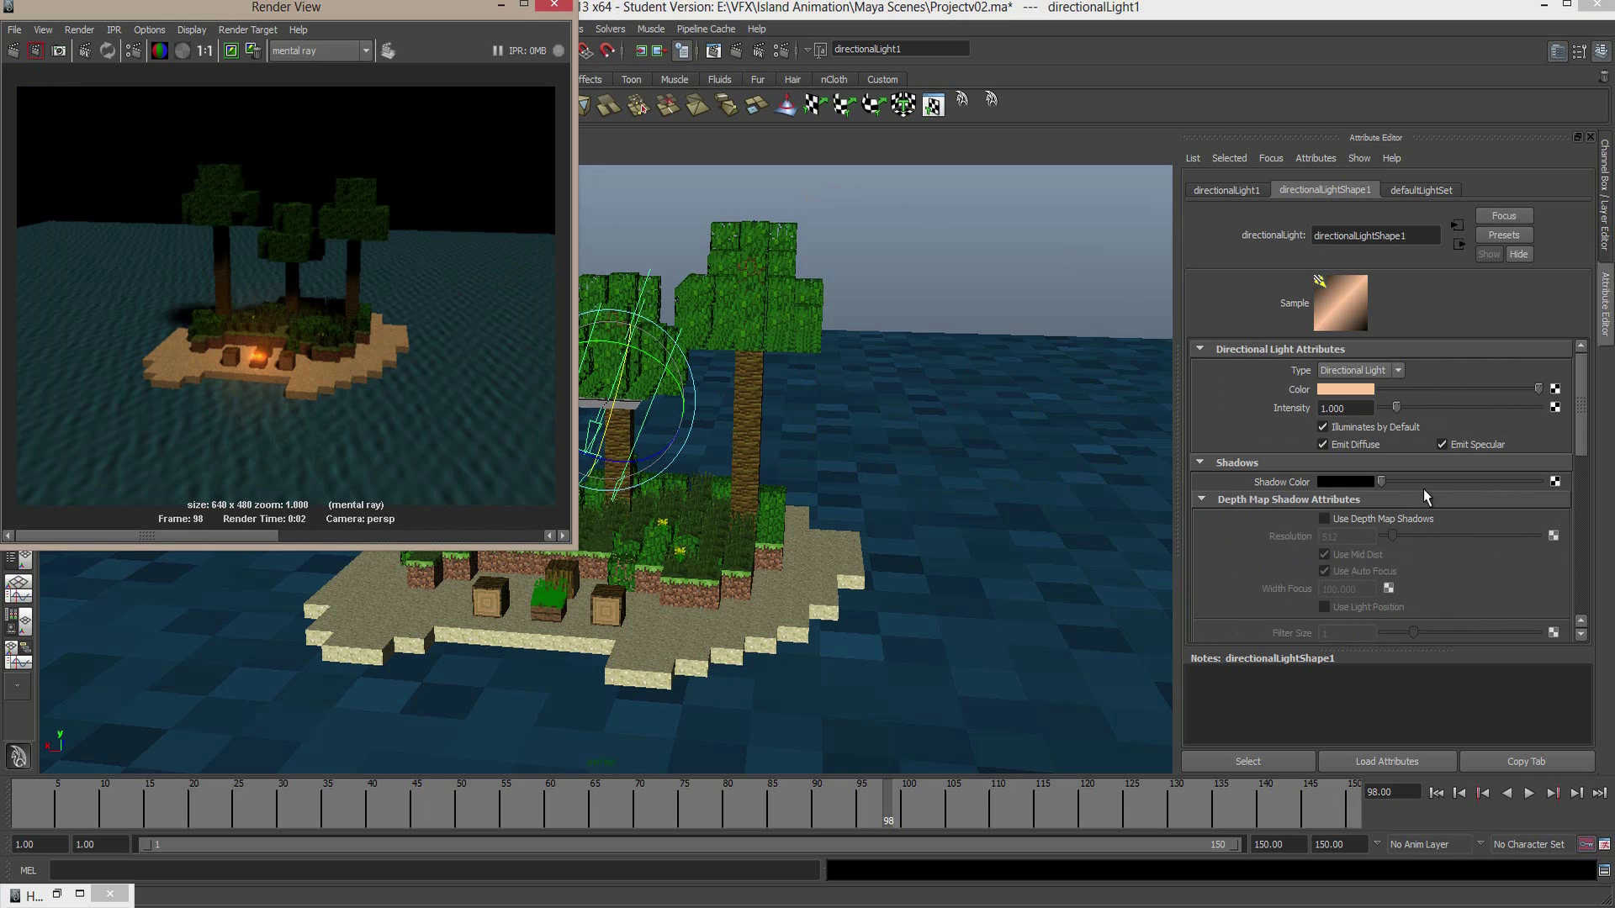
left_click(1363, 407)
type("2")
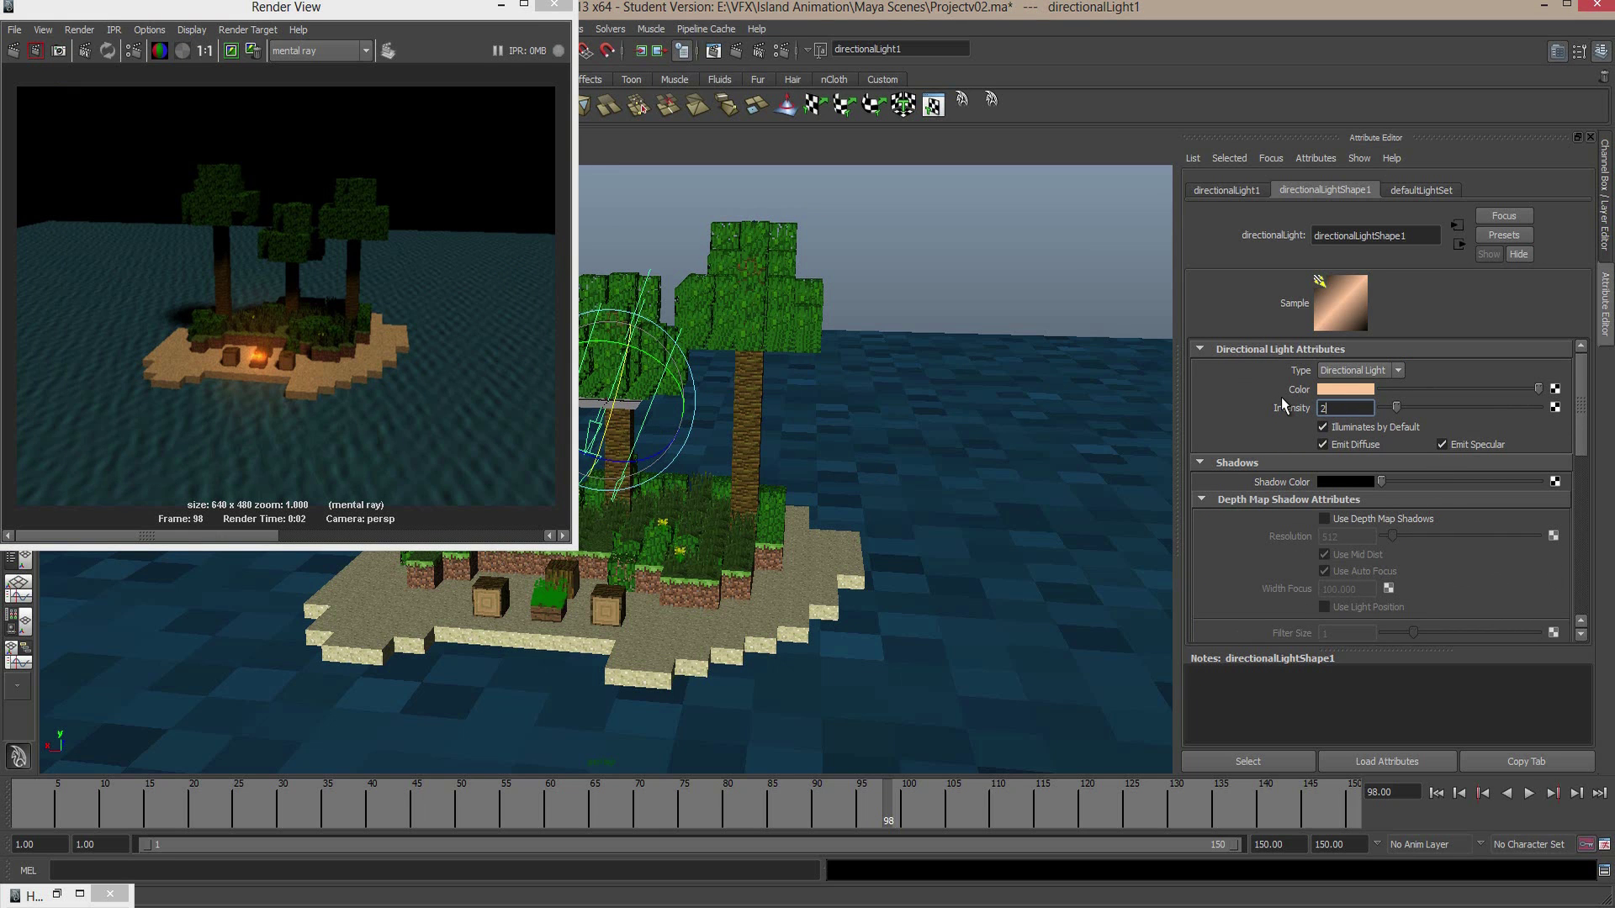
key("Return")
left_click(13, 51)
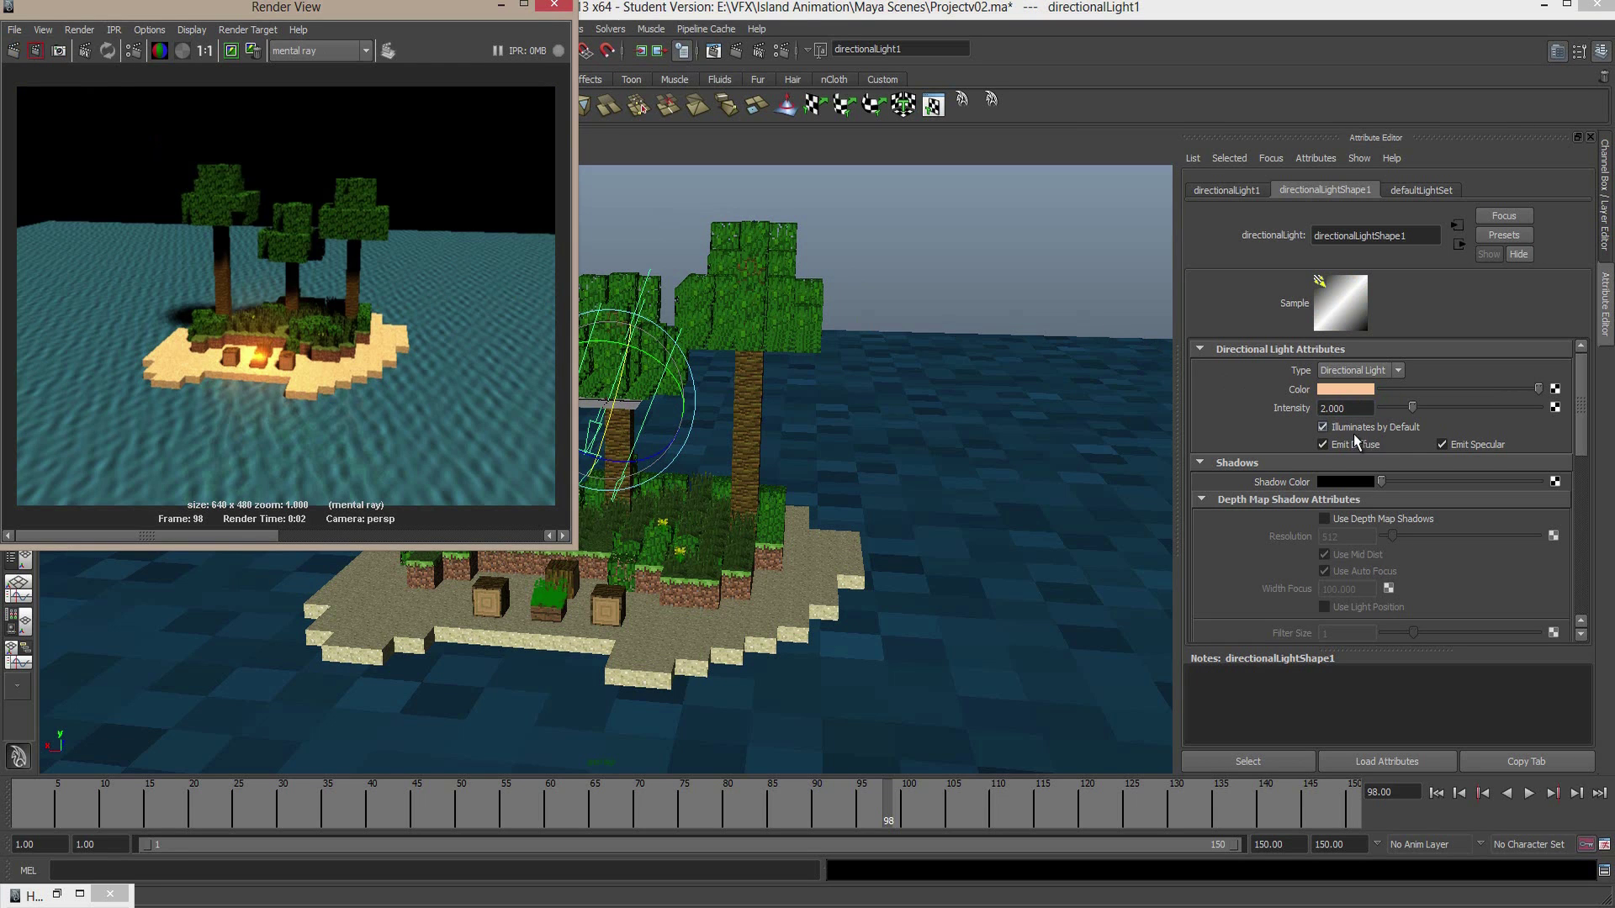
Tint the light's shadow colour dark blue and re-render
left_click(1344, 482)
left_click_drag(1422, 494, 1476, 452)
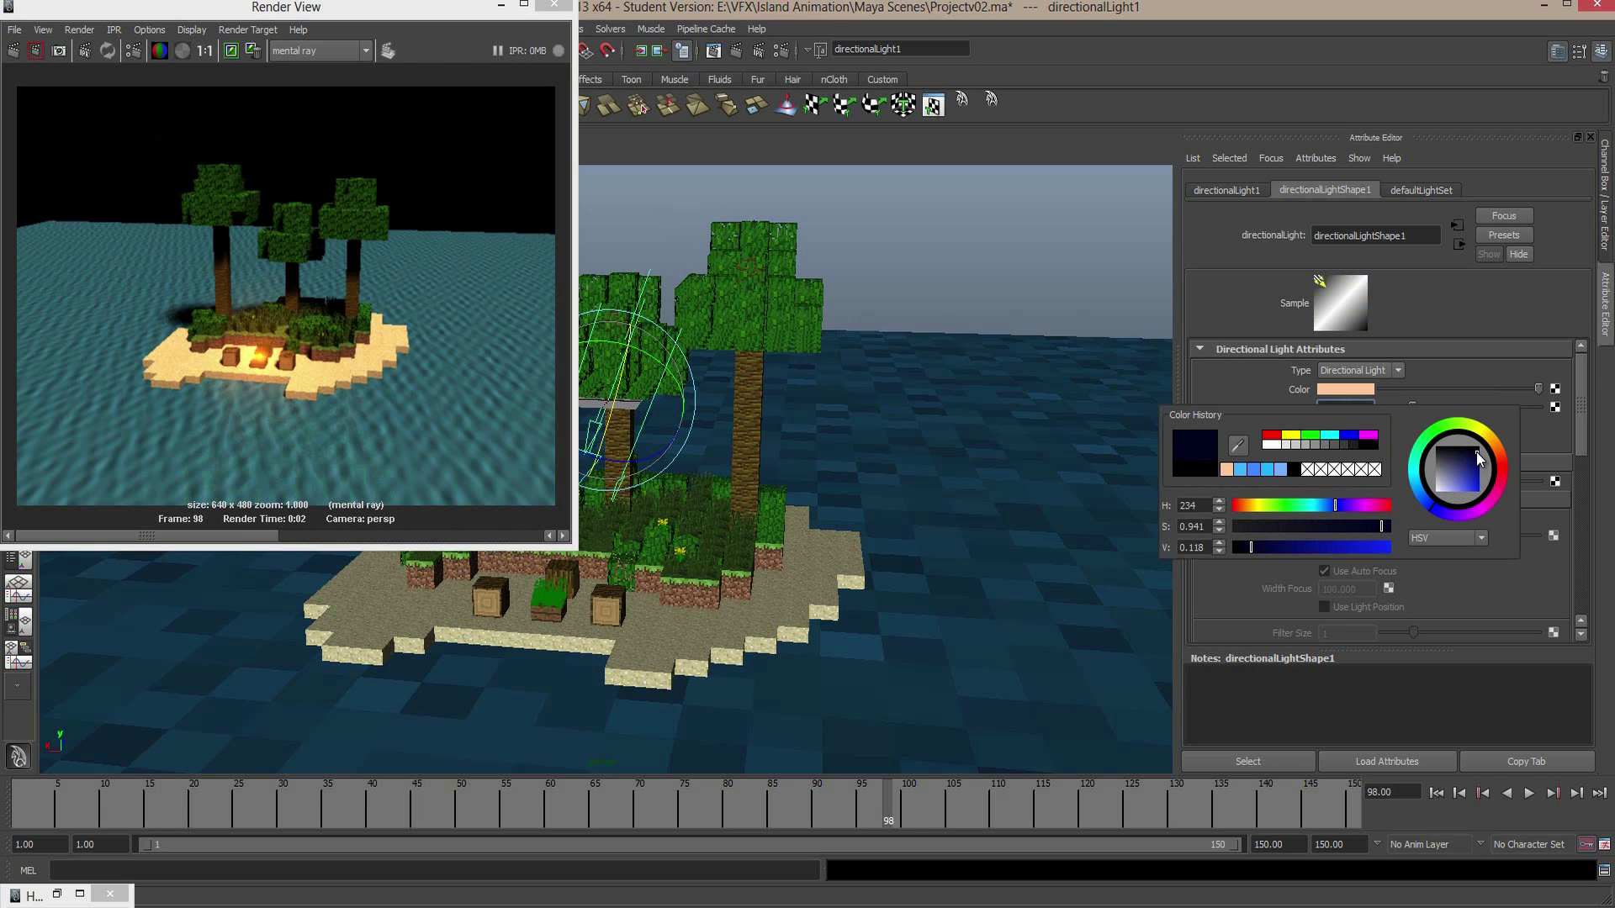
left_click_drag(1476, 451, 1479, 454)
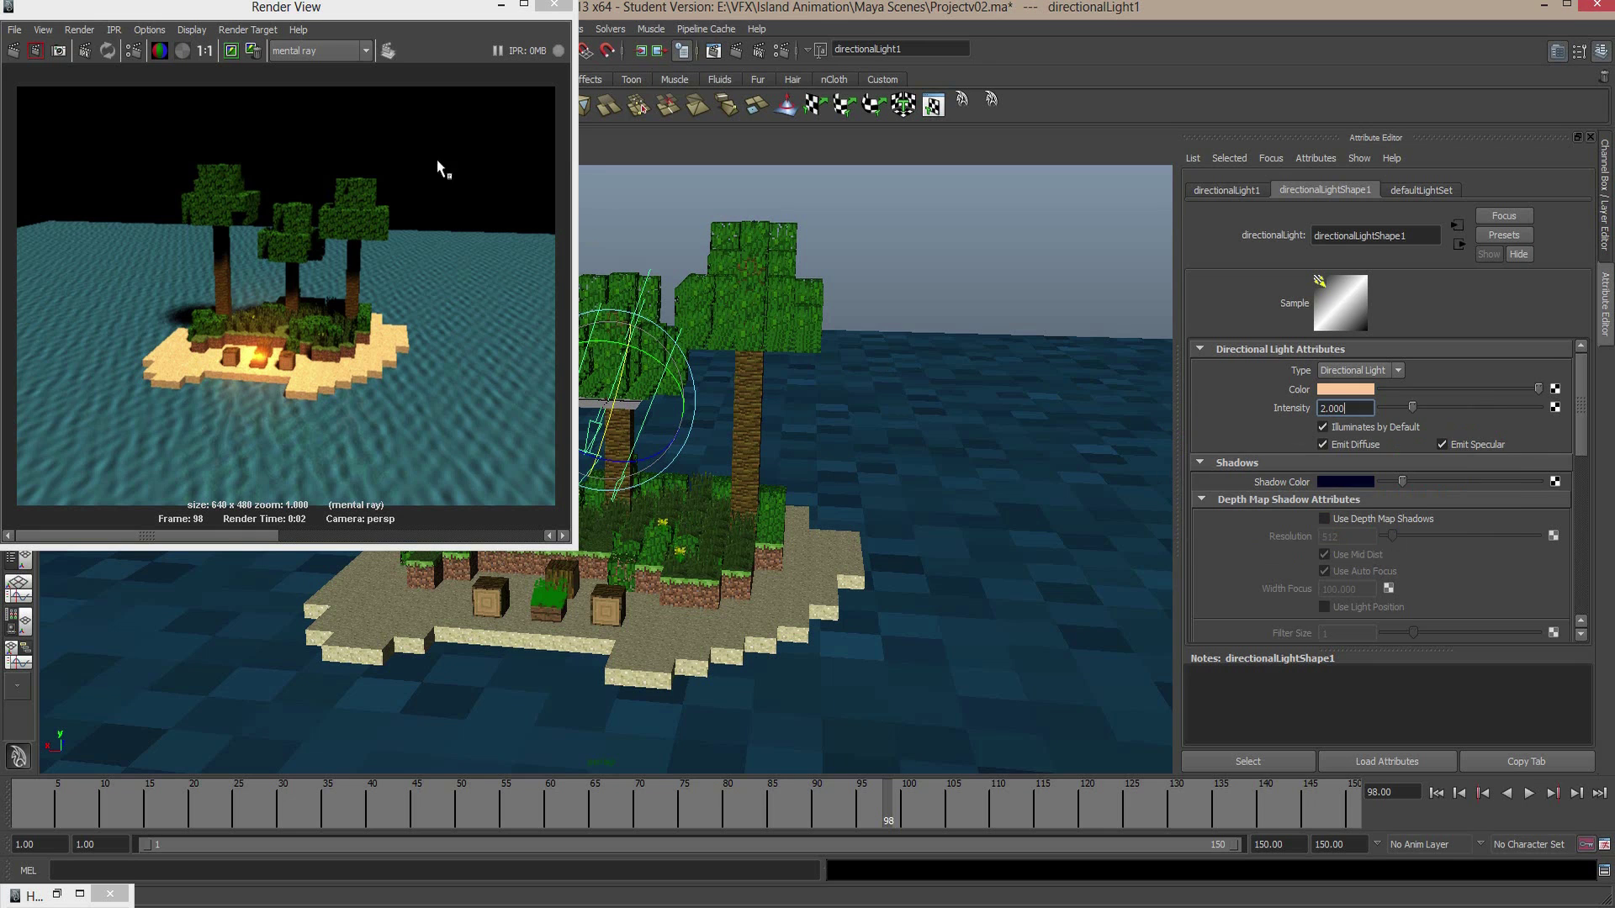
left_click(13, 50)
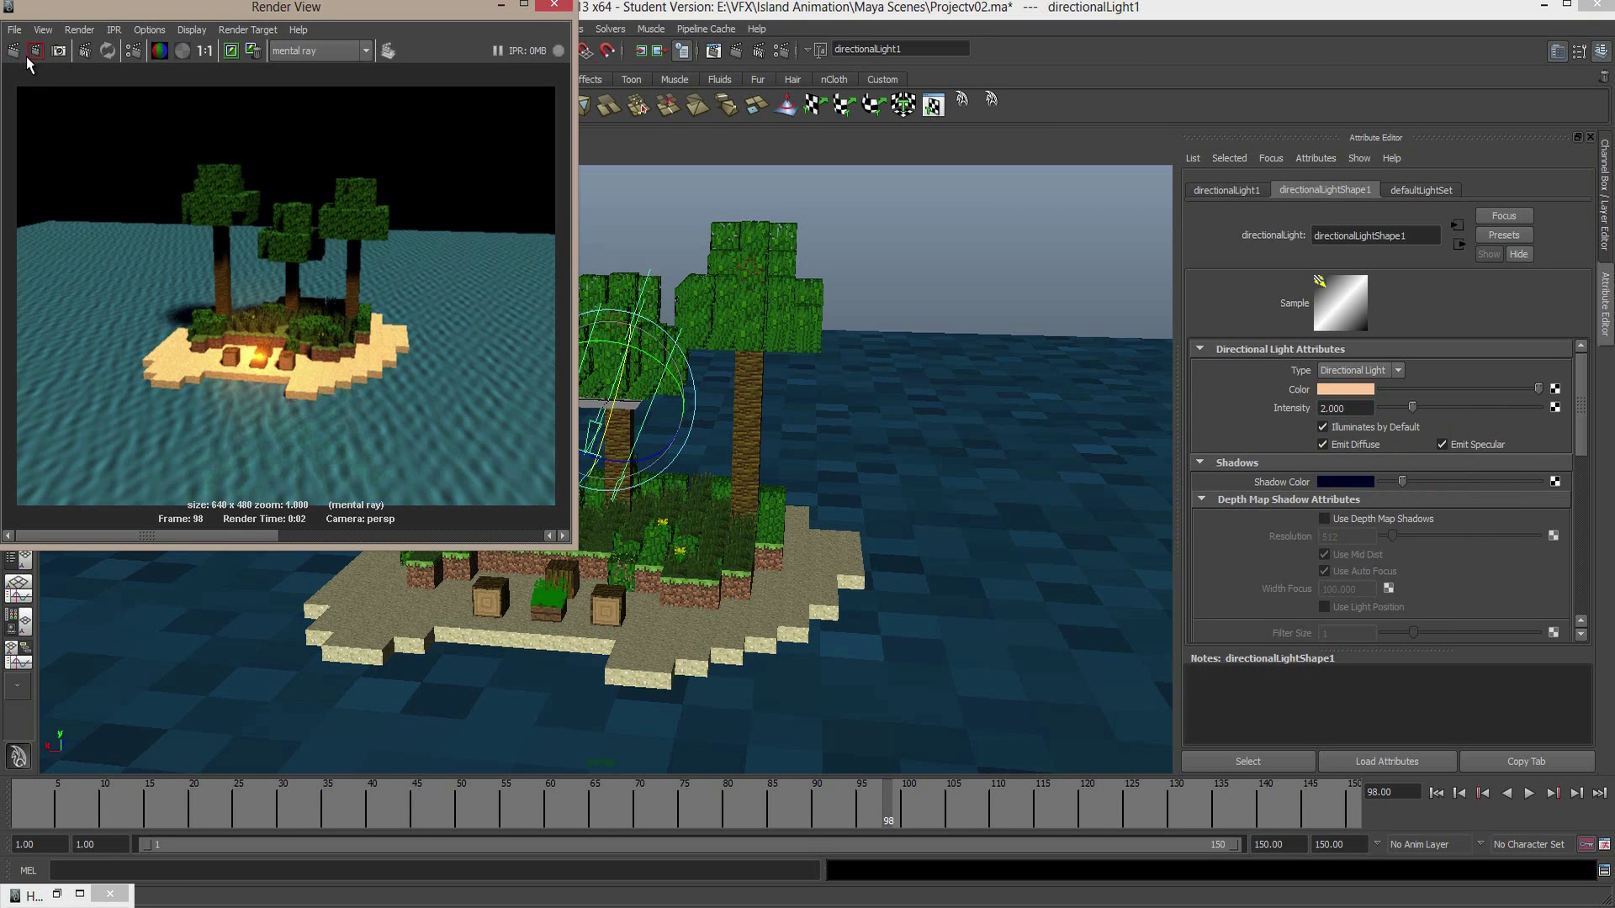
Re-enter the light intensity as 2.000 and render the scene again
left_click(1333, 478)
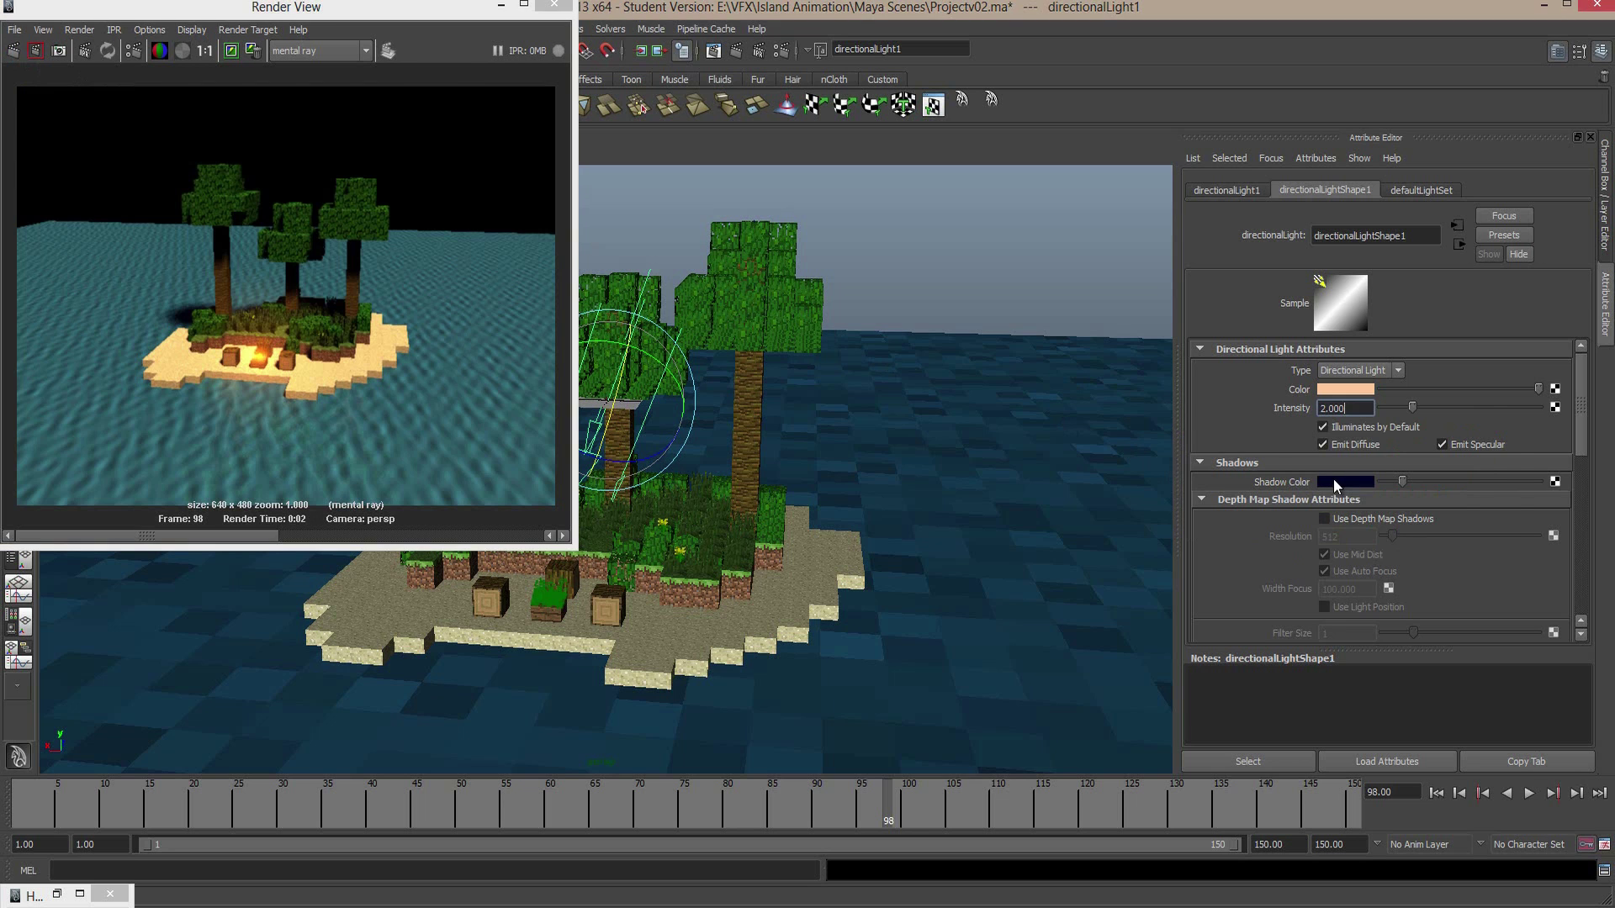
left_click(1473, 467)
left_click(1344, 408)
type("2.000")
left_click(18, 51)
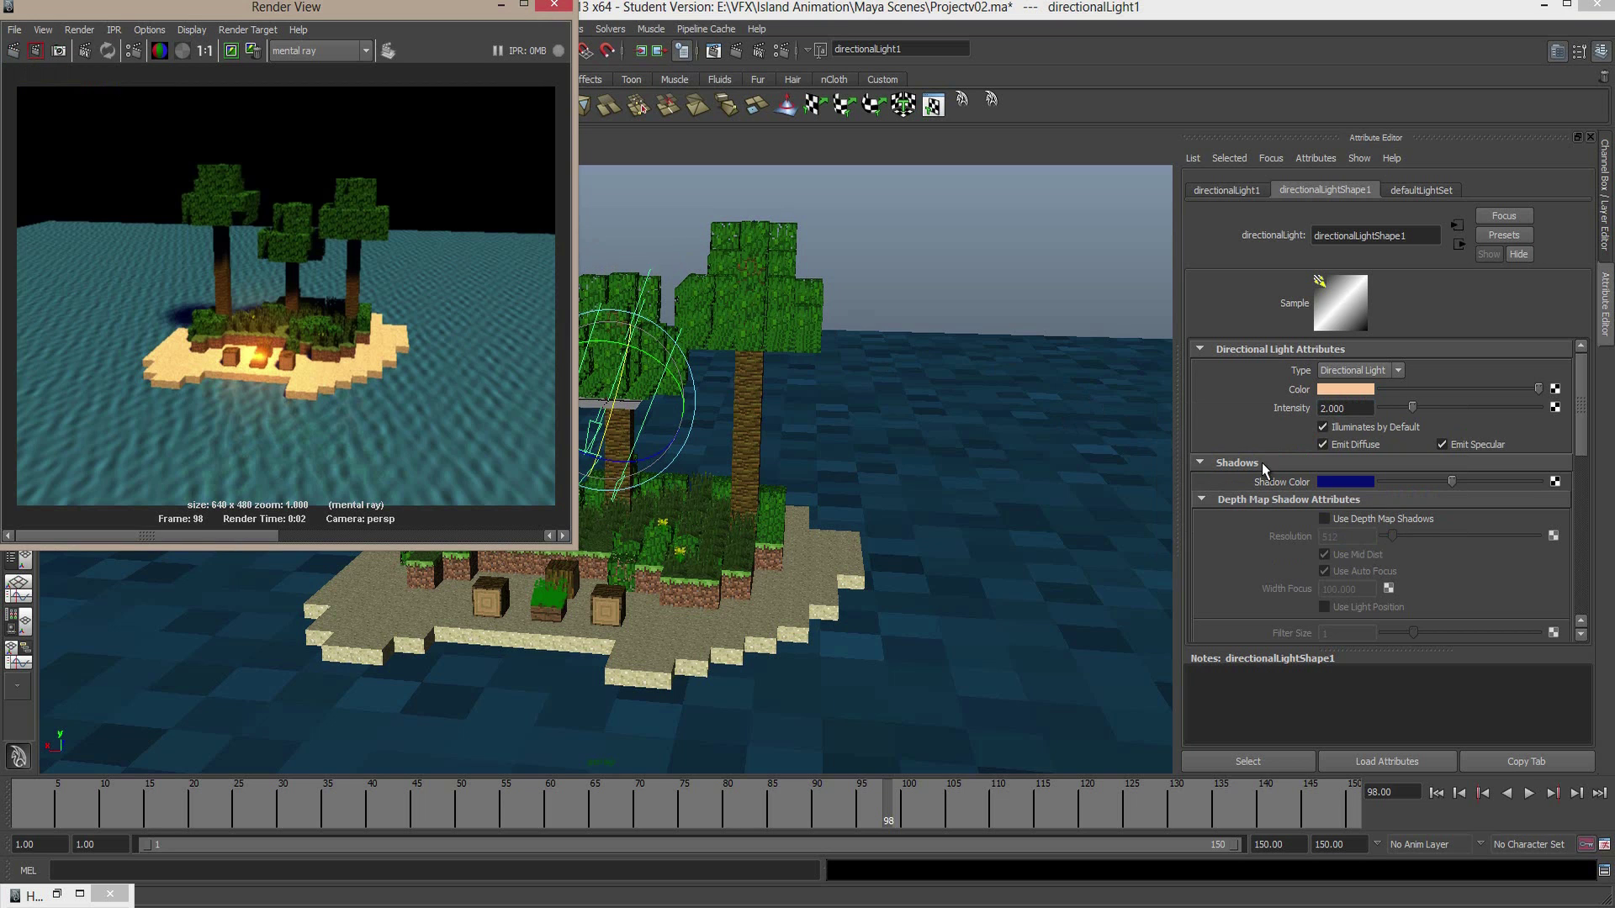
Lighten the blue shadow colour slightly and re-render
left_click(1354, 482)
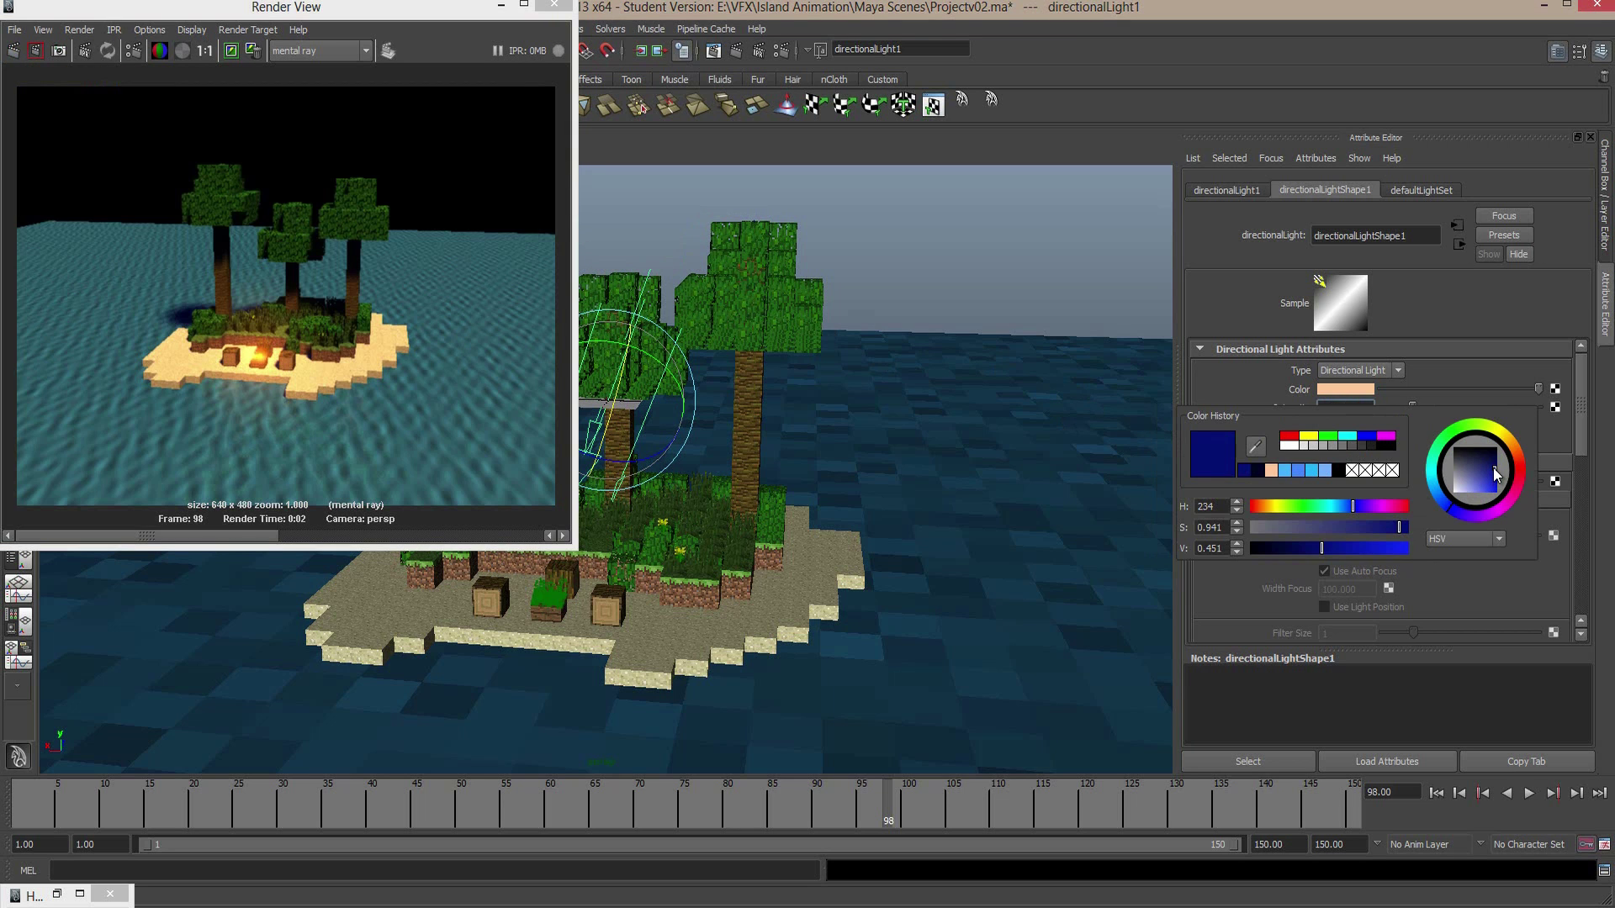
left_click_drag(1492, 468, 1496, 470)
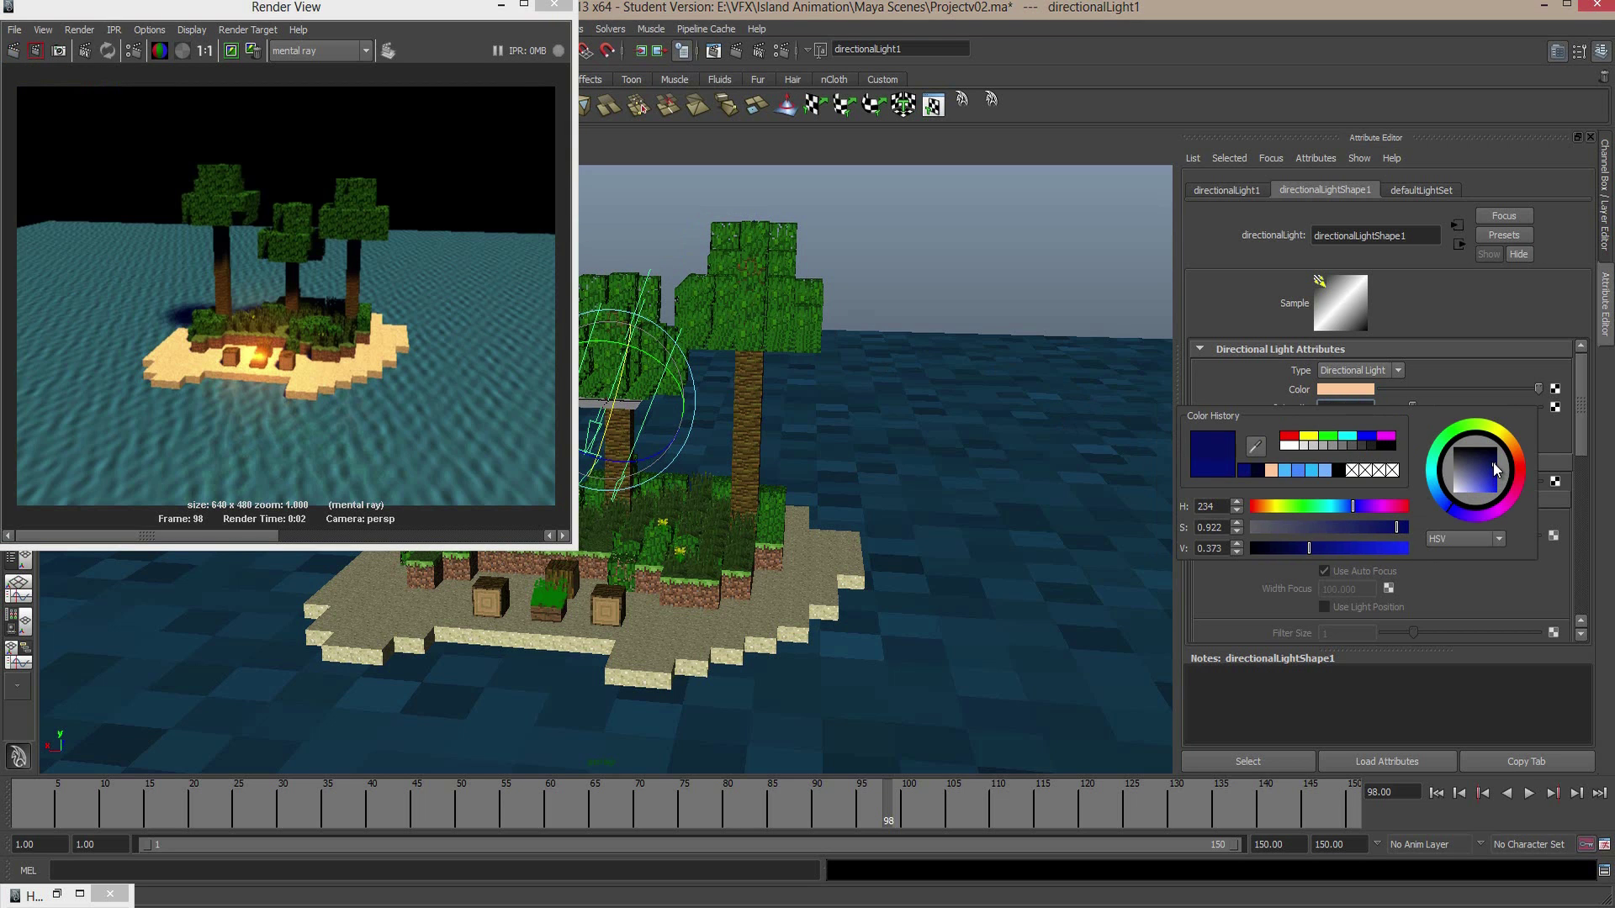
left_click(18, 52)
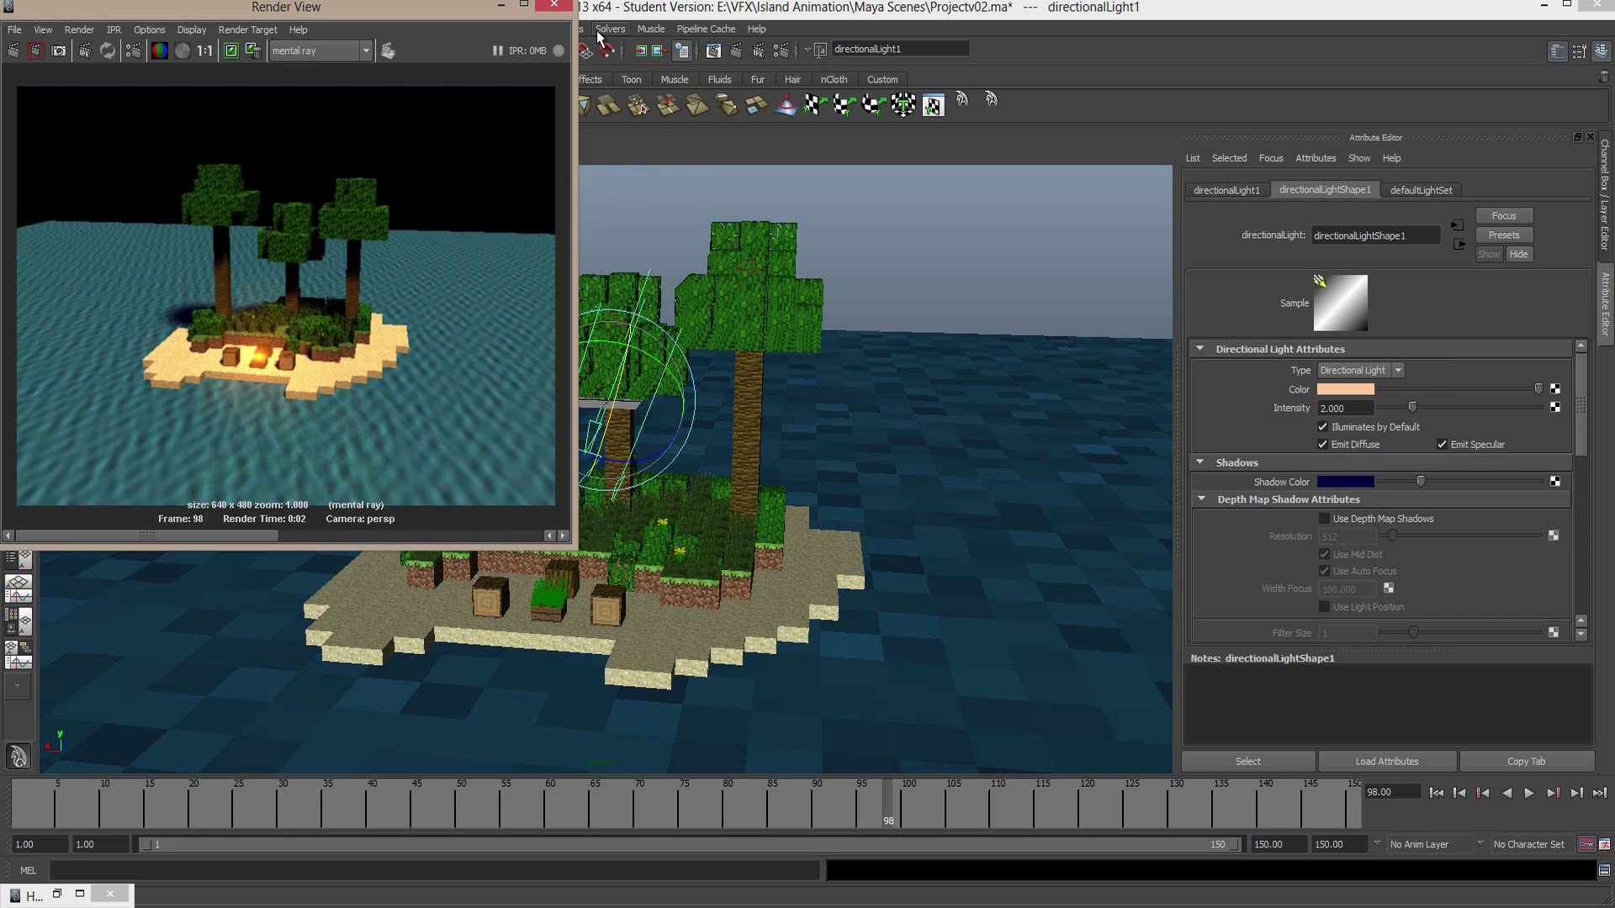
Minimize the render window and tumble the view down to a level waterline shot of the island
left_click(501, 7)
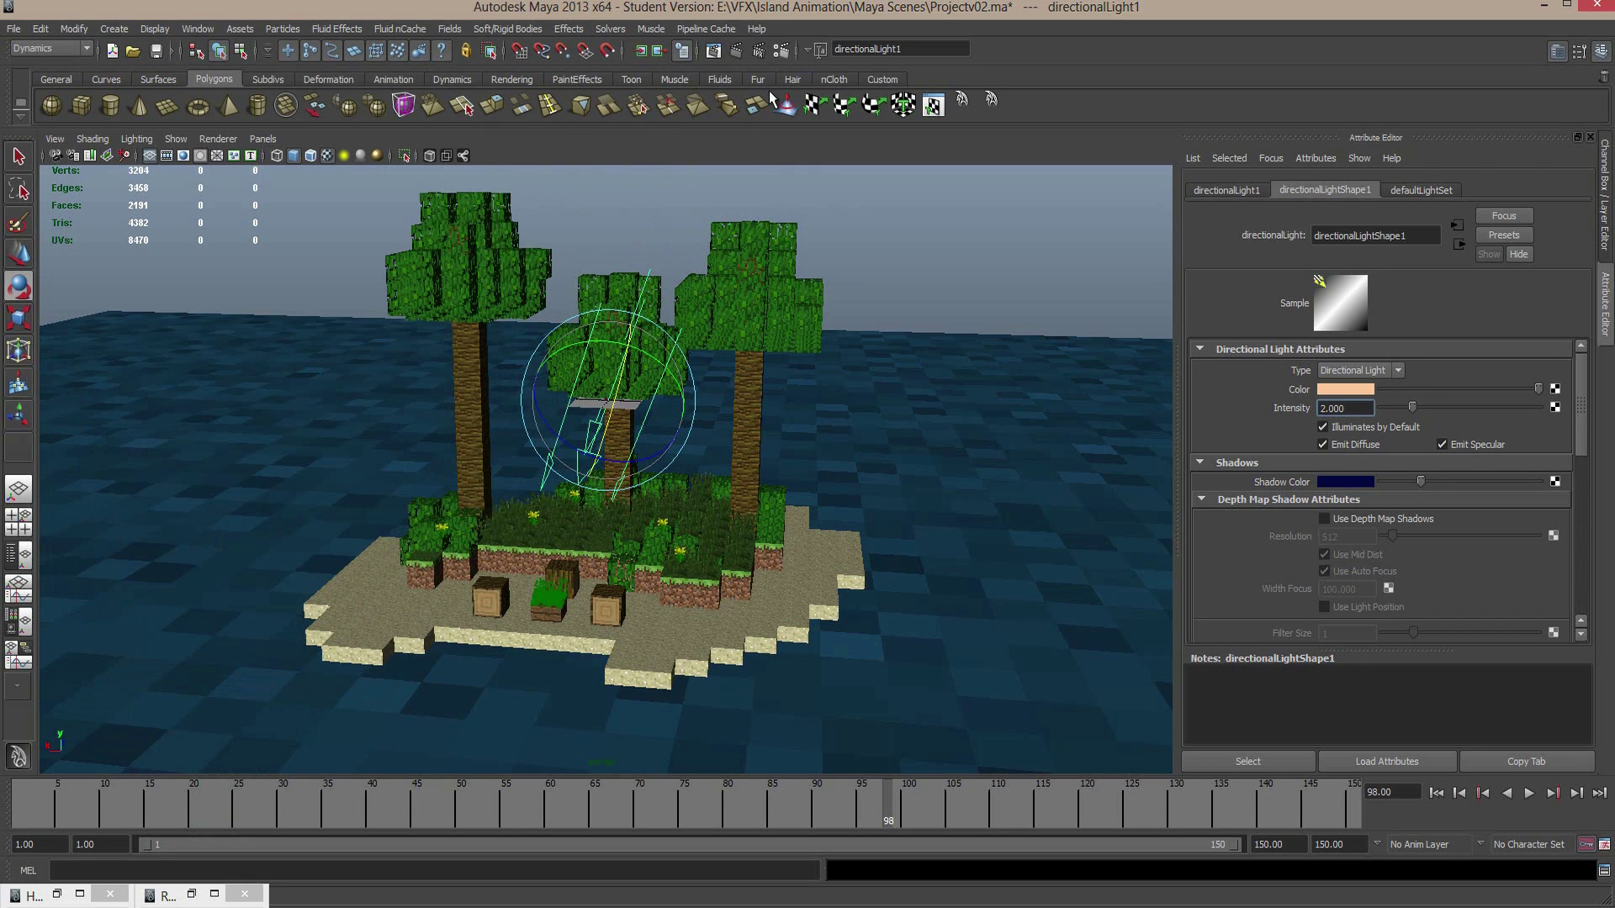
left_click_drag(745, 420, 892, 217, "alt")
scroll(870, 405, "up", 5)
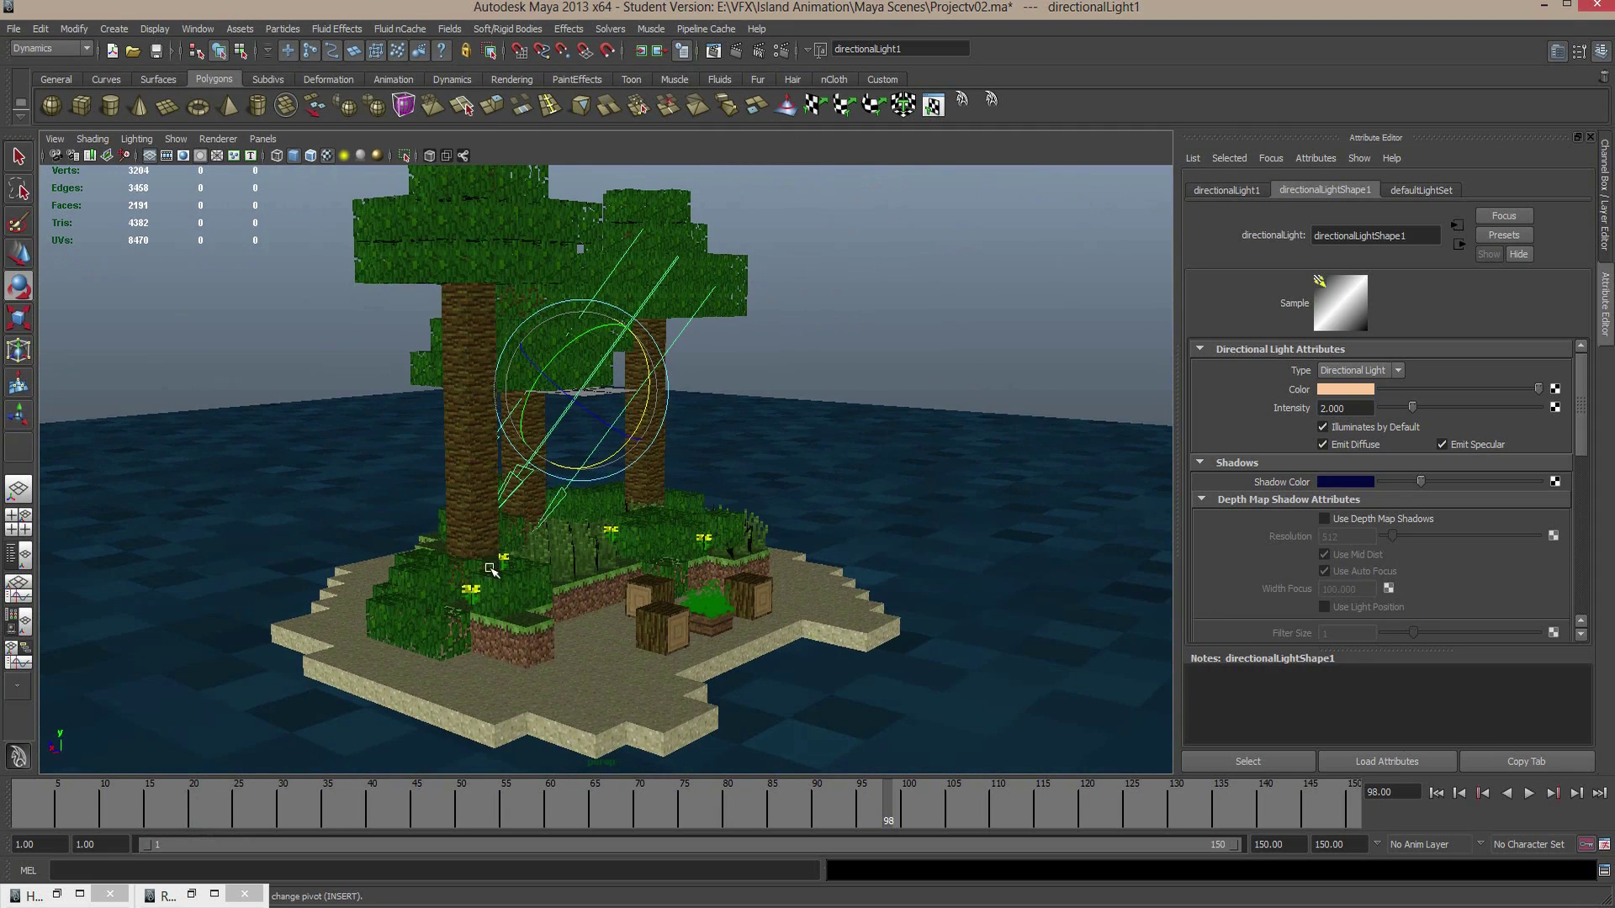
left_click_drag(938, 358, 905, 359, "alt")
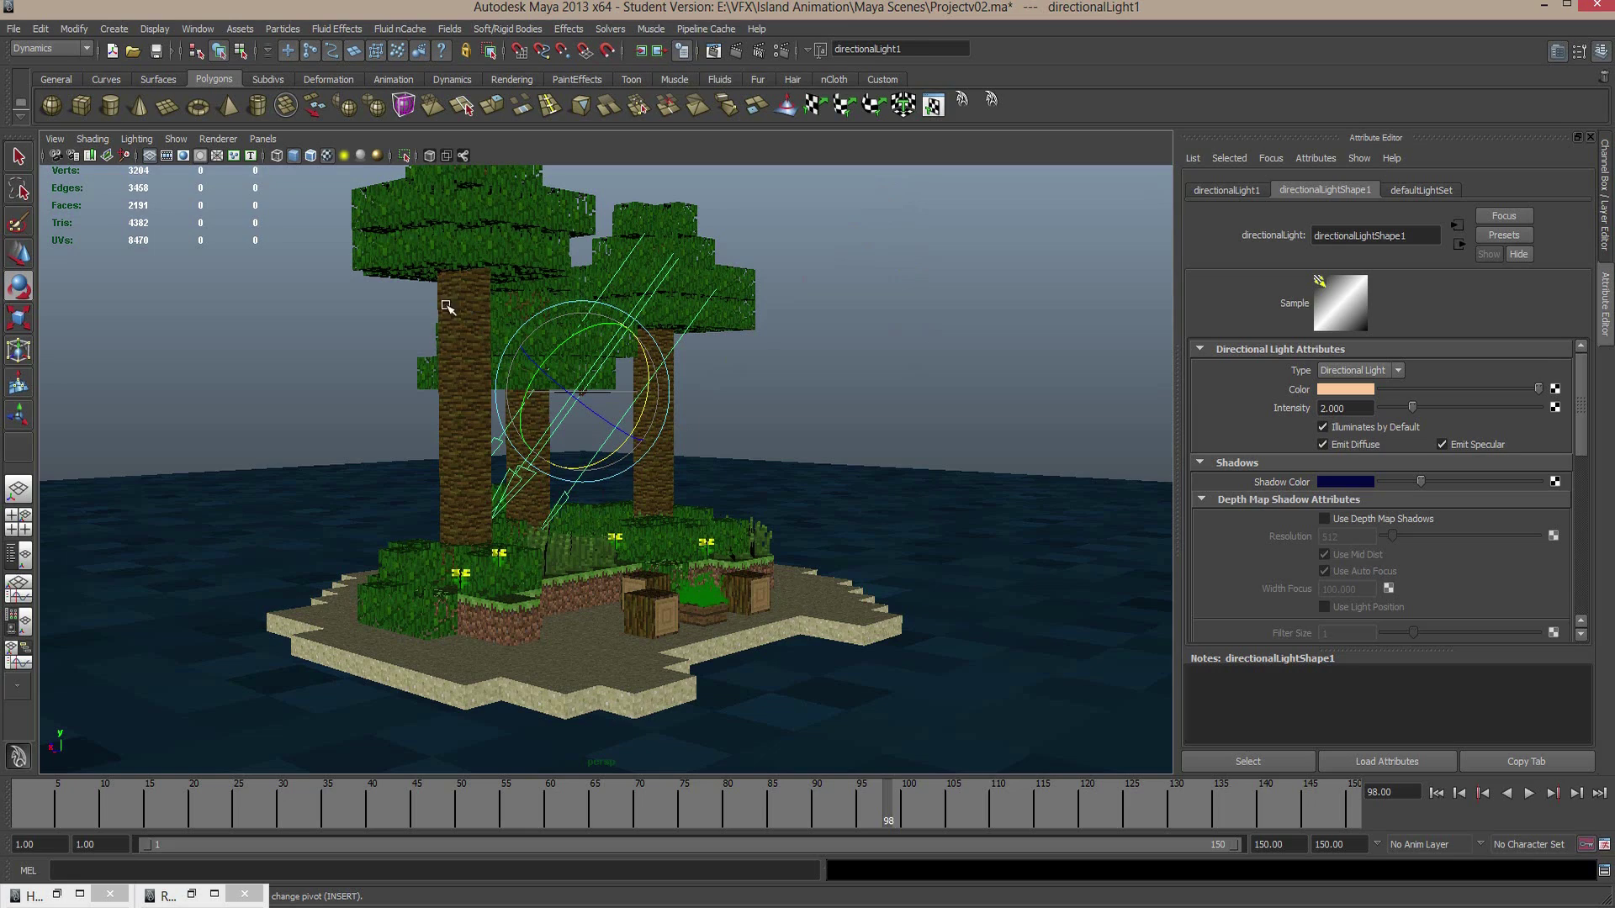
left_click_drag(623, 523, 669, 589, "alt")
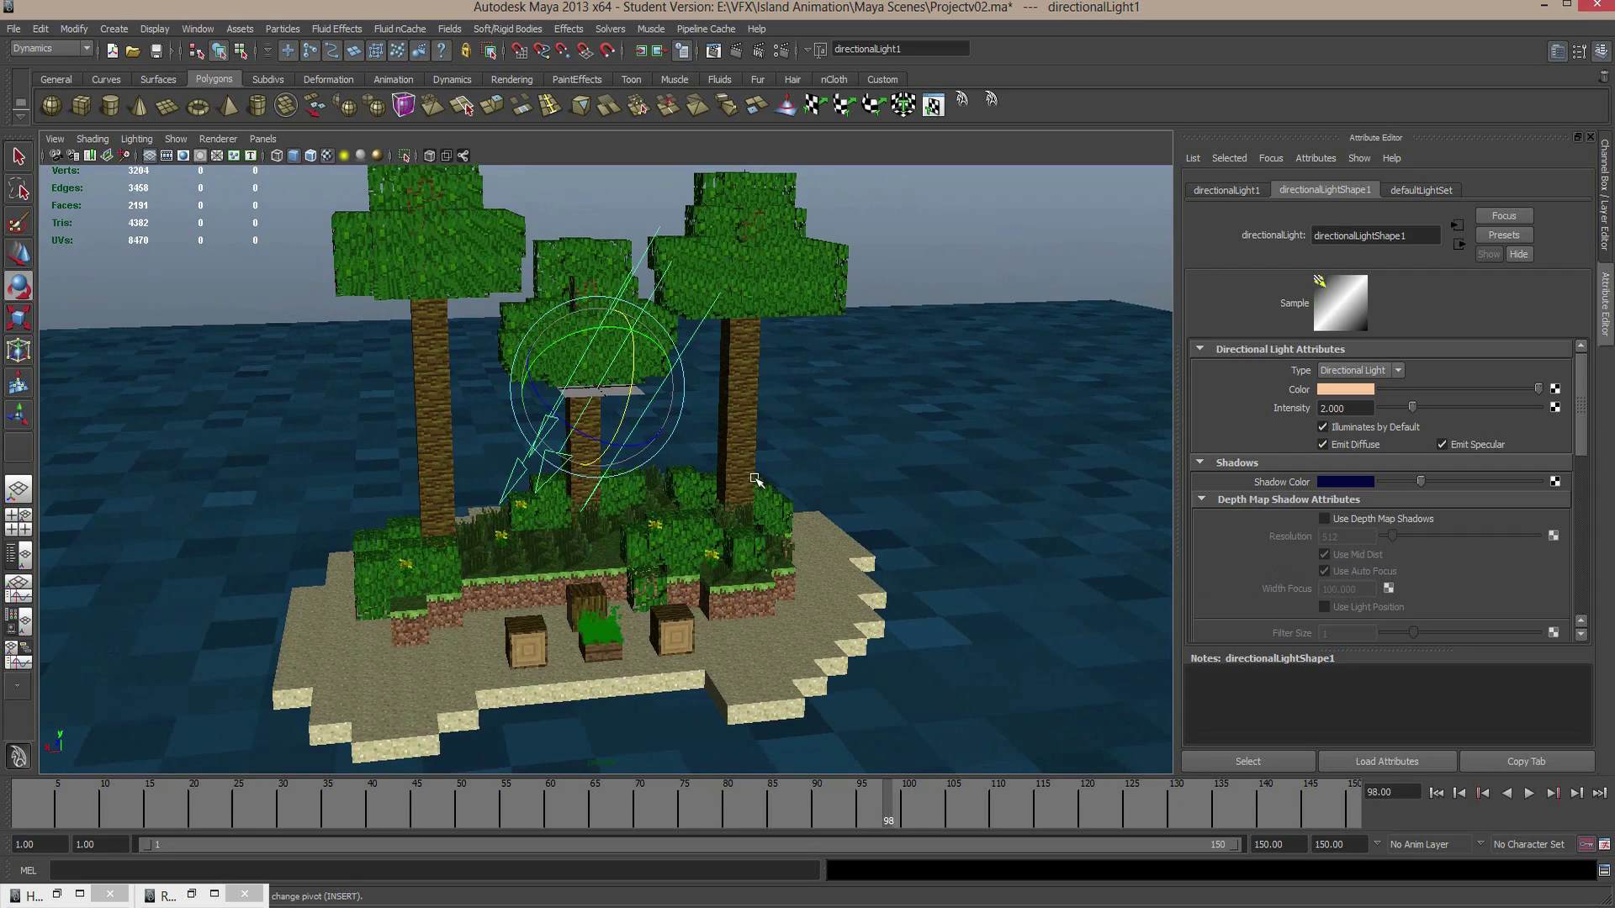
left_click_drag(756, 481, 782, 461, "alt")
scroll(739, 432, "up", 3)
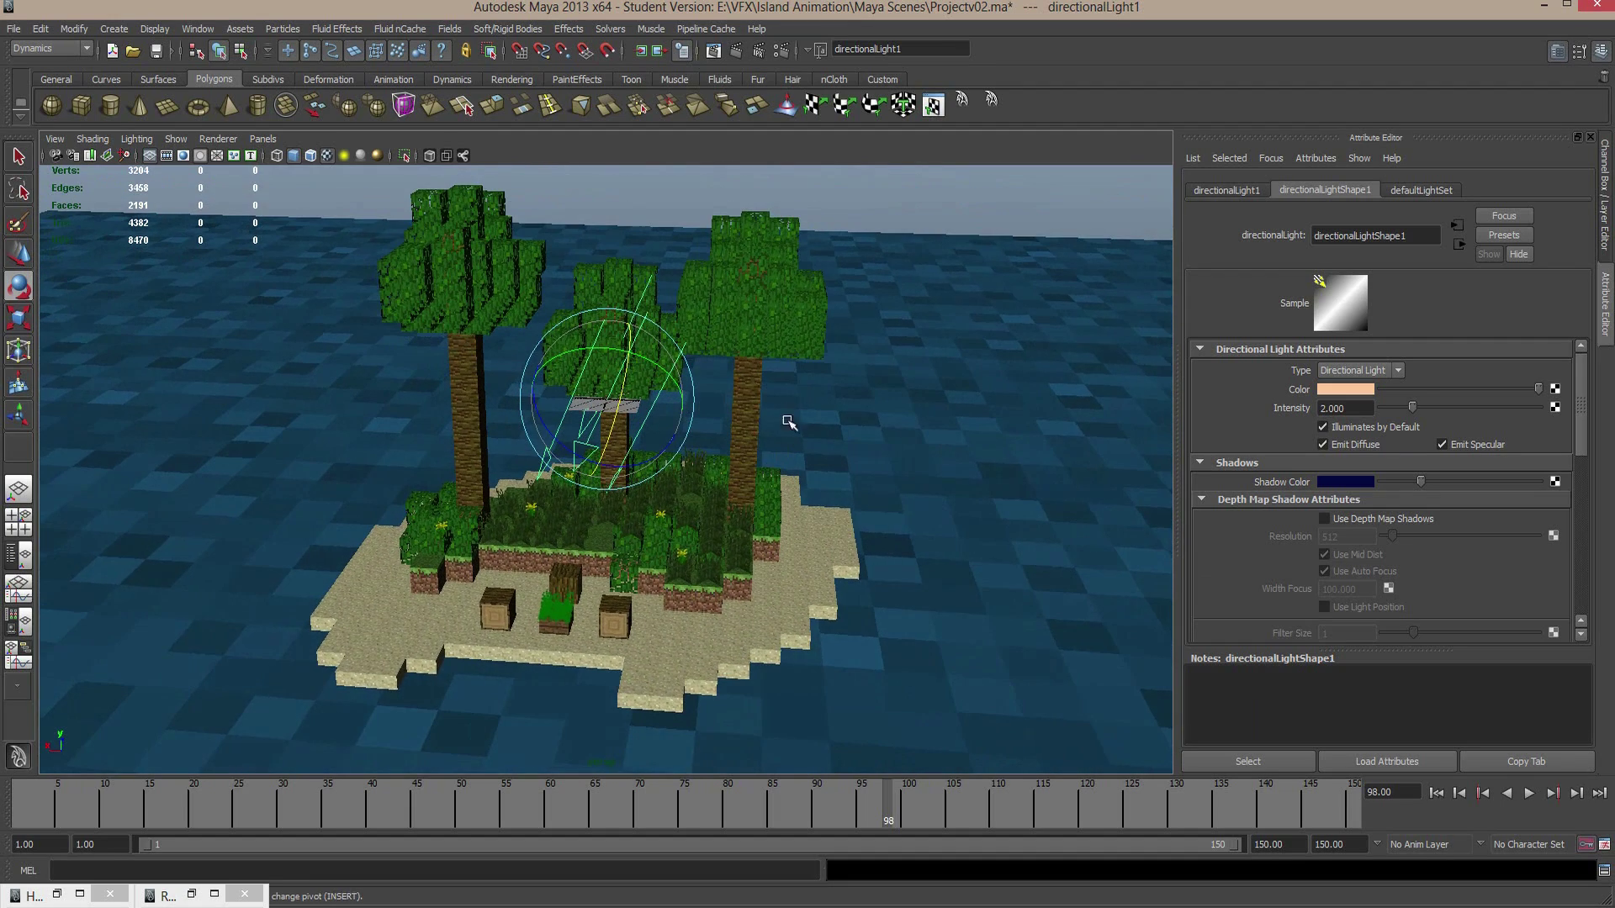
scroll(797, 395, "up", 2)
left_click_drag(797, 395, 794, 432, "alt")
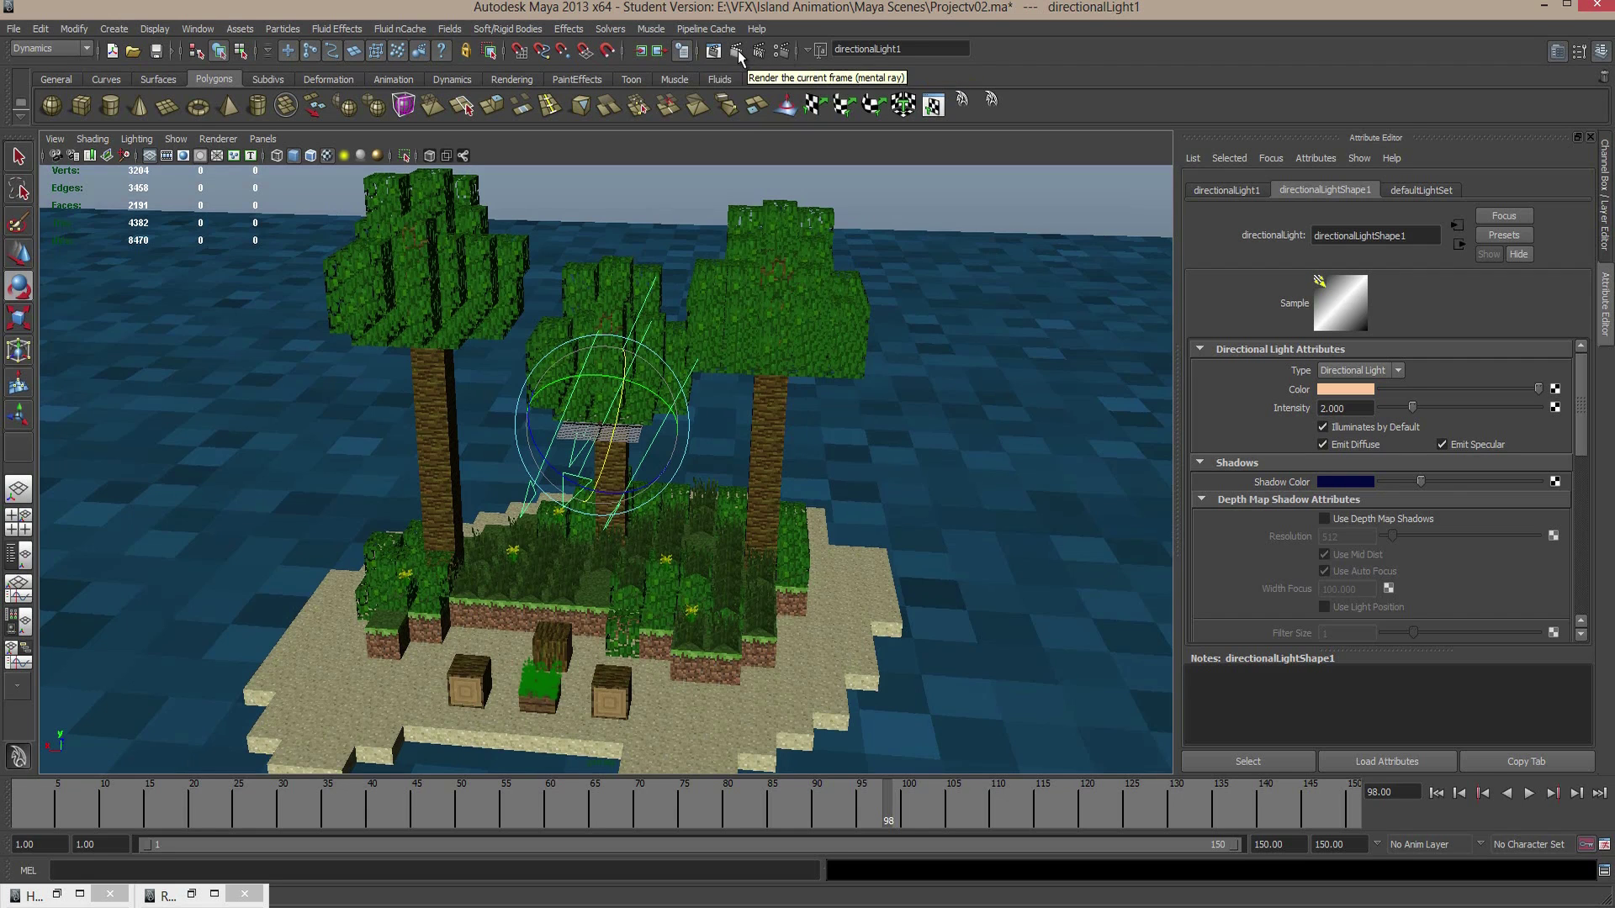
Keep mental ray as the renderer and enable Final Gathering under Indirect Lighting
left_click(780, 50)
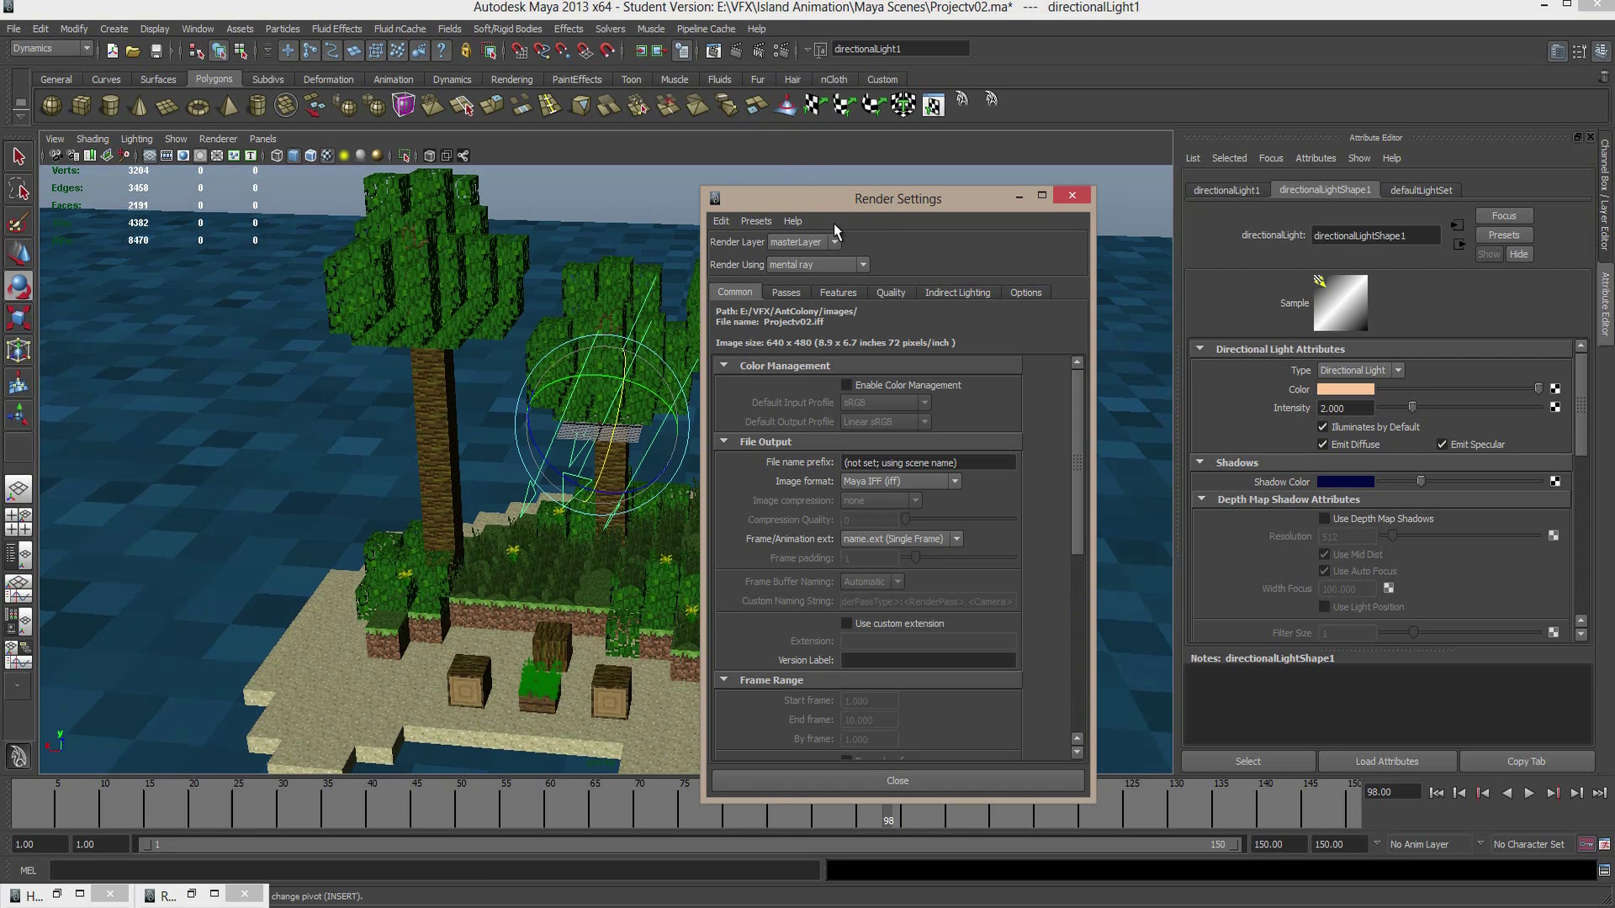
left_click_drag(866, 194, 822, 157)
left_click(772, 225)
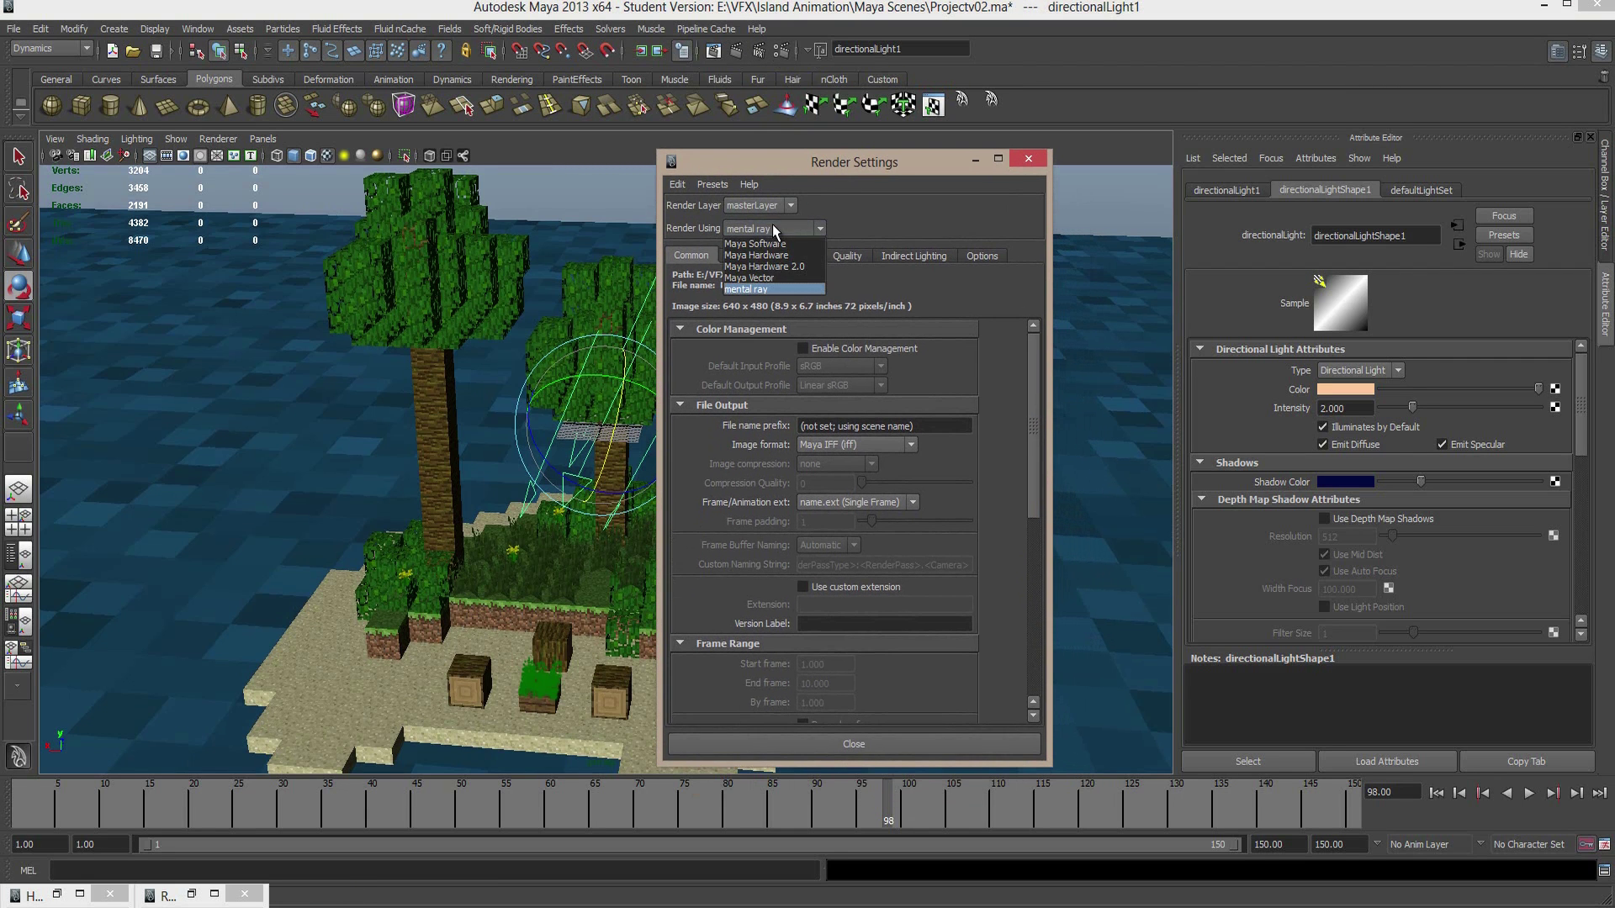
left_click(750, 286)
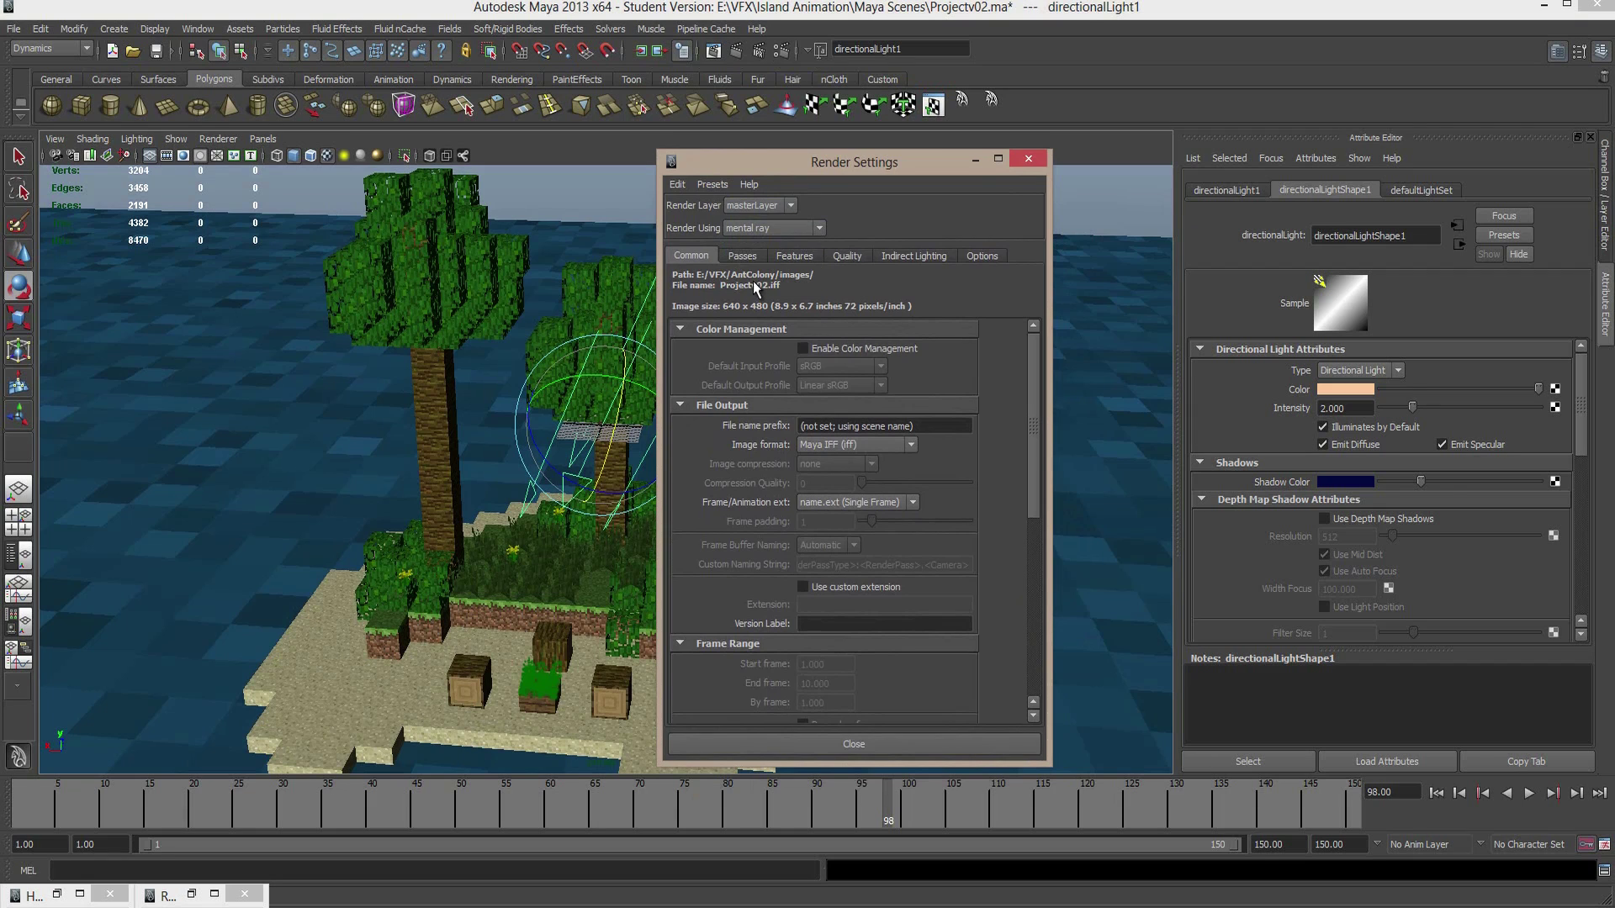
left_click(898, 254)
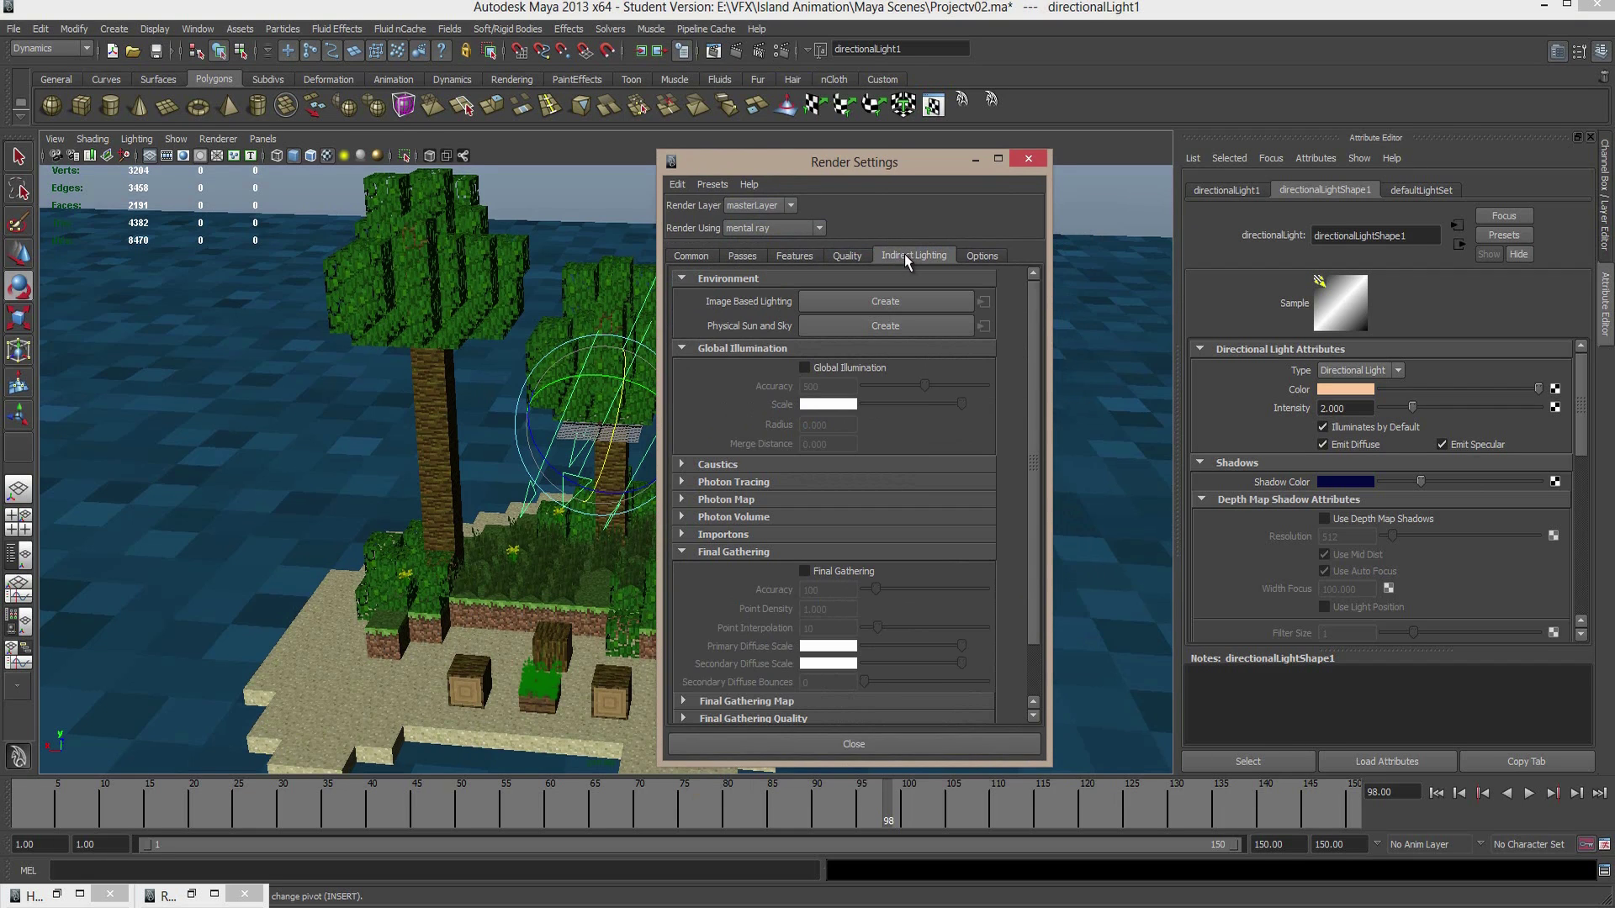
left_click(805, 571)
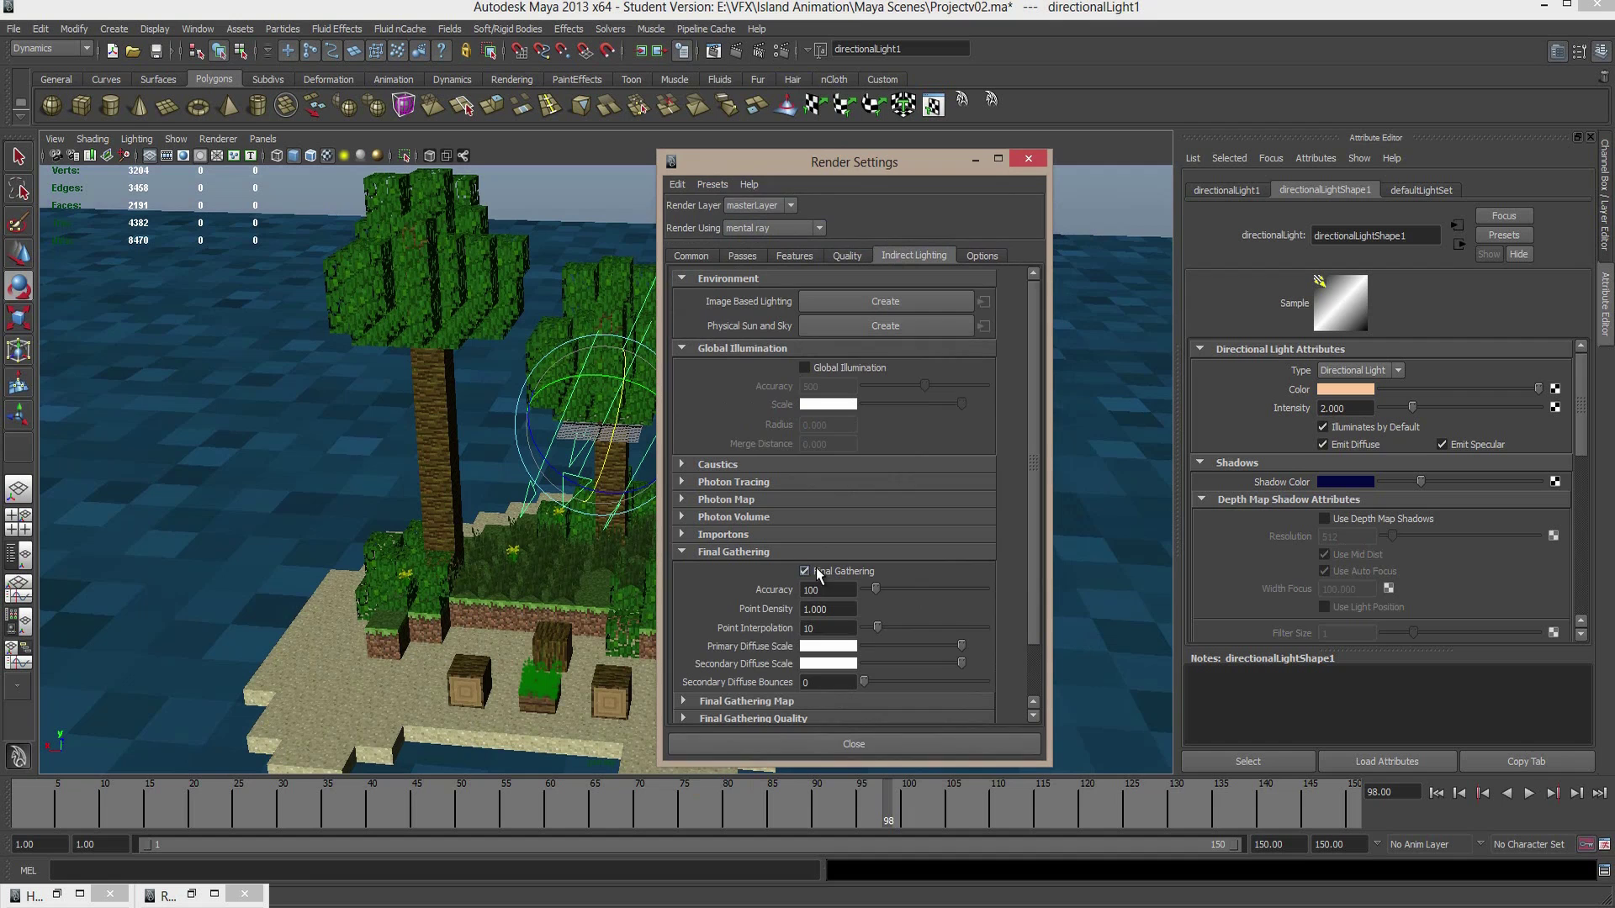
left_click(975, 159)
scroll(791, 323, "up", 3)
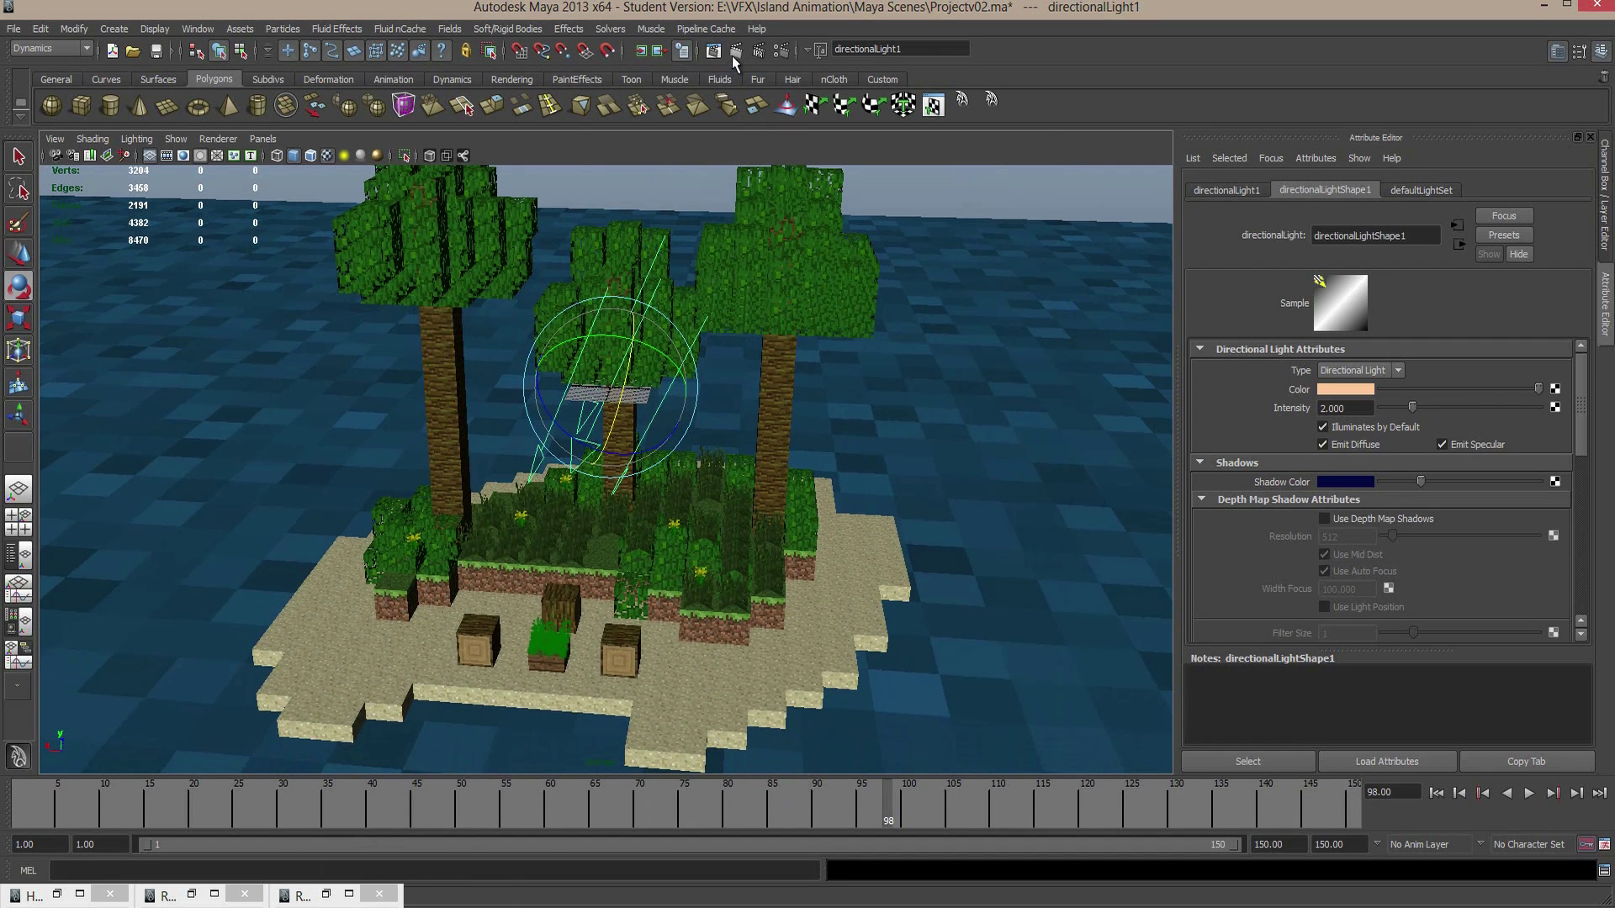
Render the current frame in mental ray, review it, then minimize the Render View
left_click(735, 52)
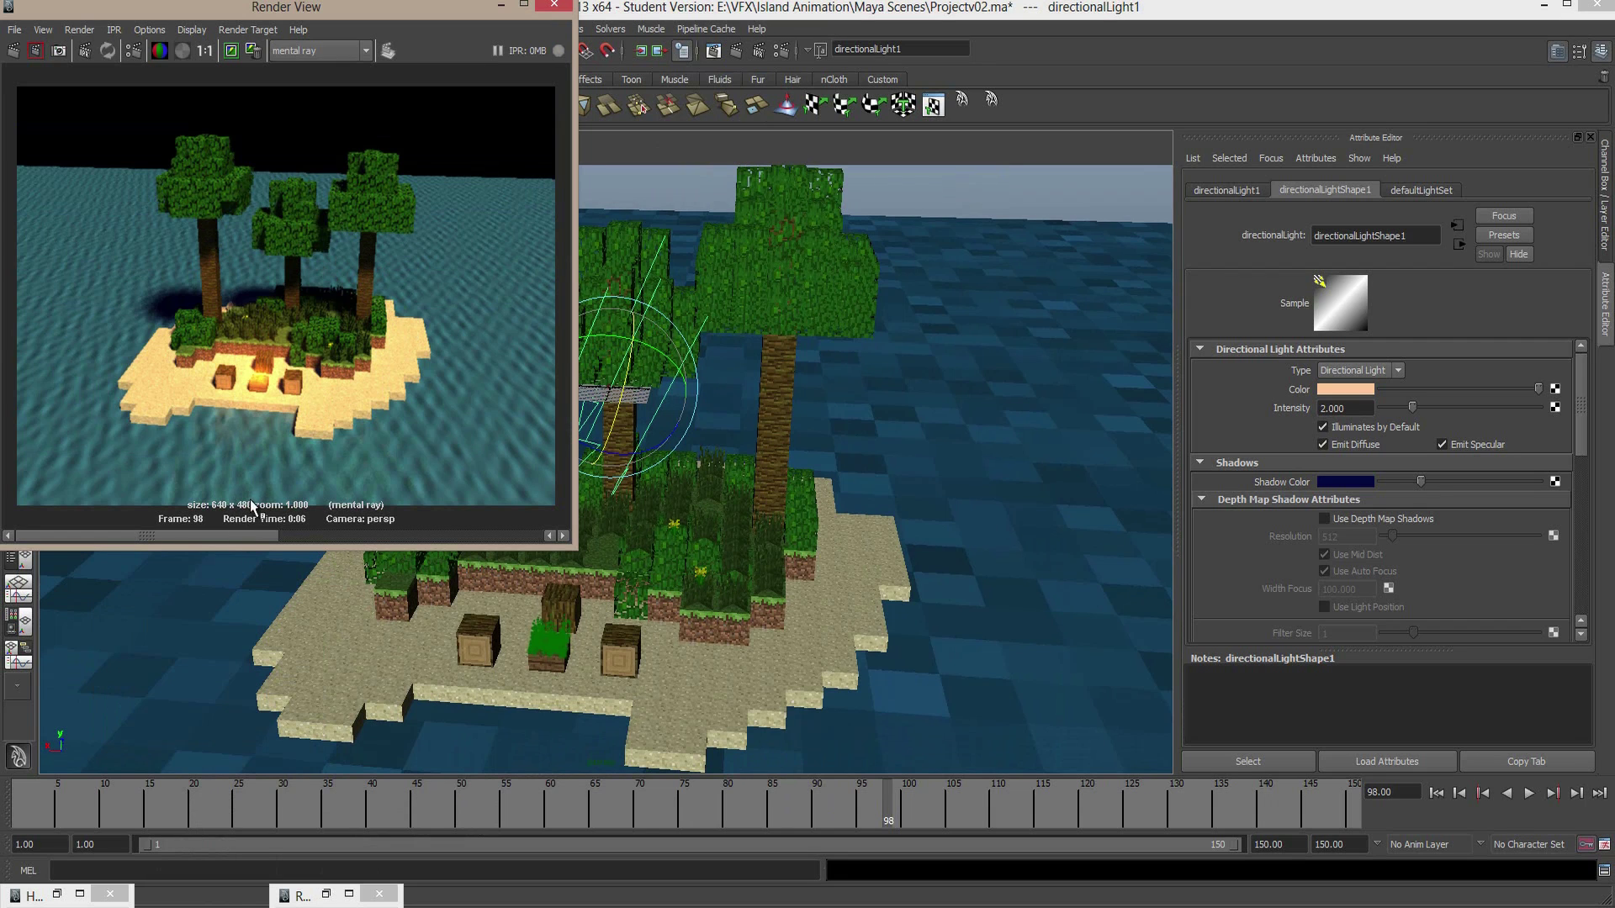
left_click_drag(757, 509, 740, 481, "alt")
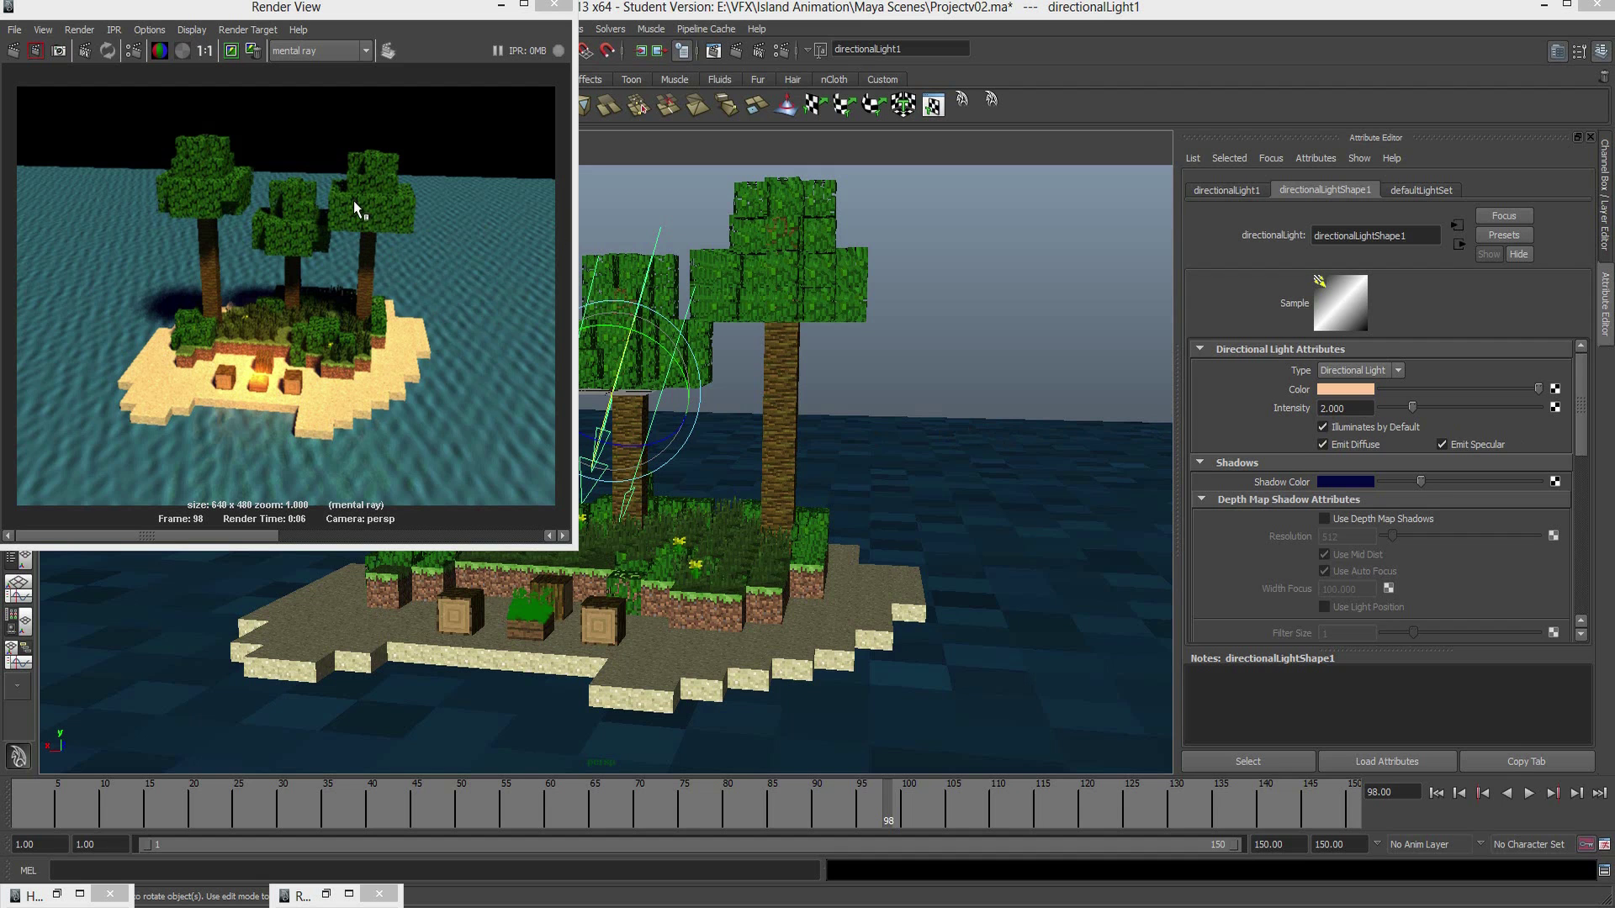
left_click(501, 5)
Deselect the light and create an Image Based Lighting sphere from Render Settings' Indirect Lighting tab
scroll(810, 328, "down", 5)
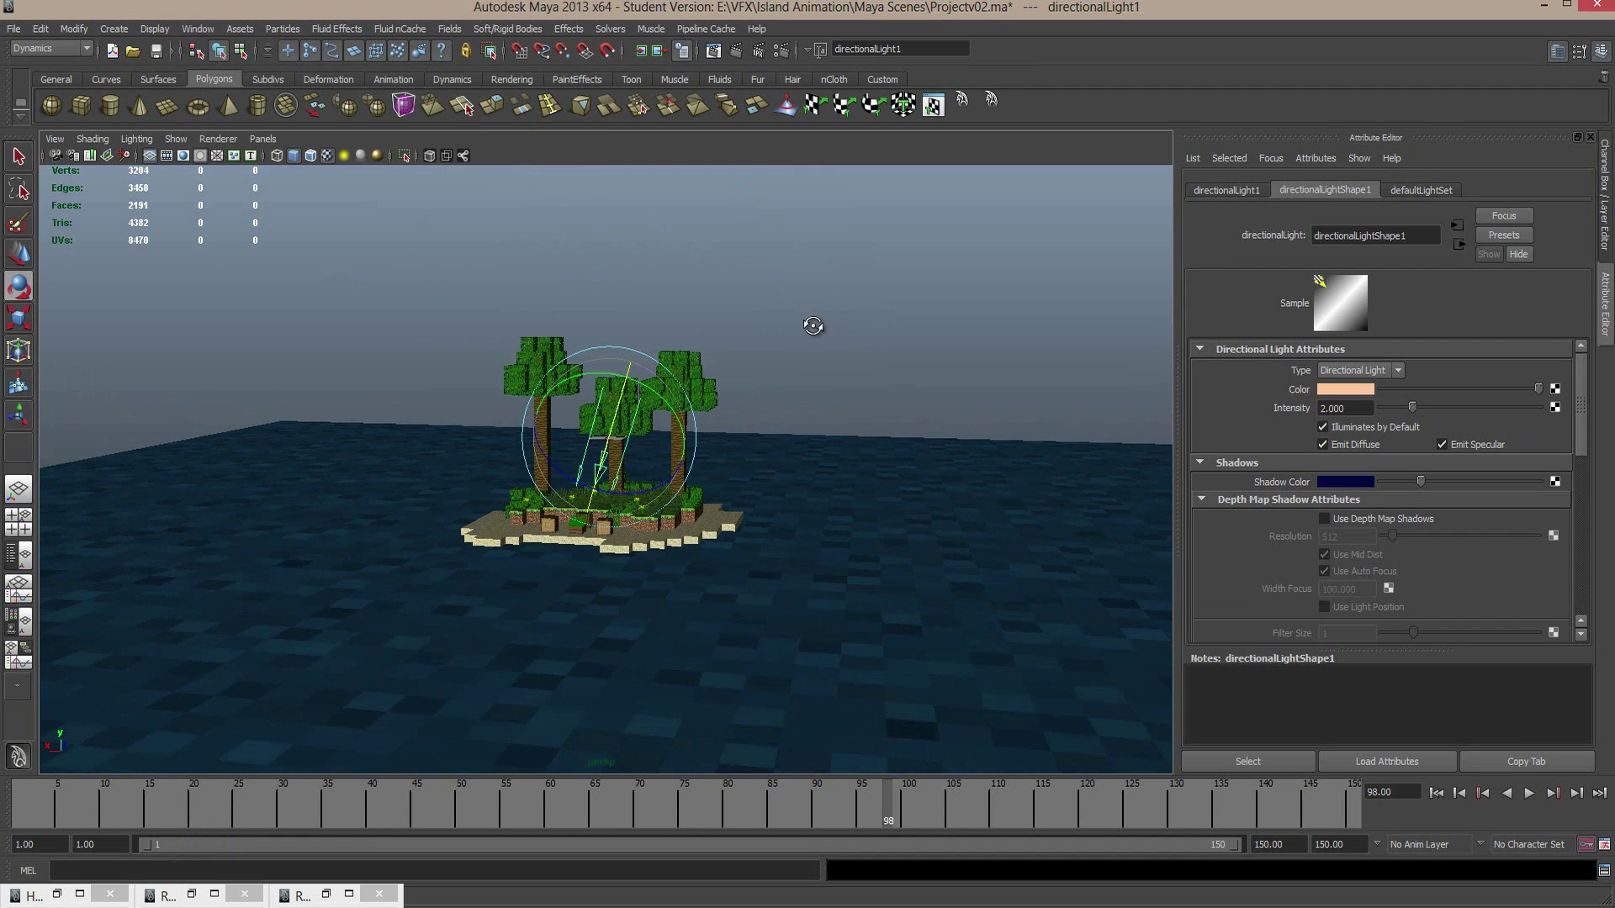
left_click(814, 336)
scroll(820, 378, "up", 5)
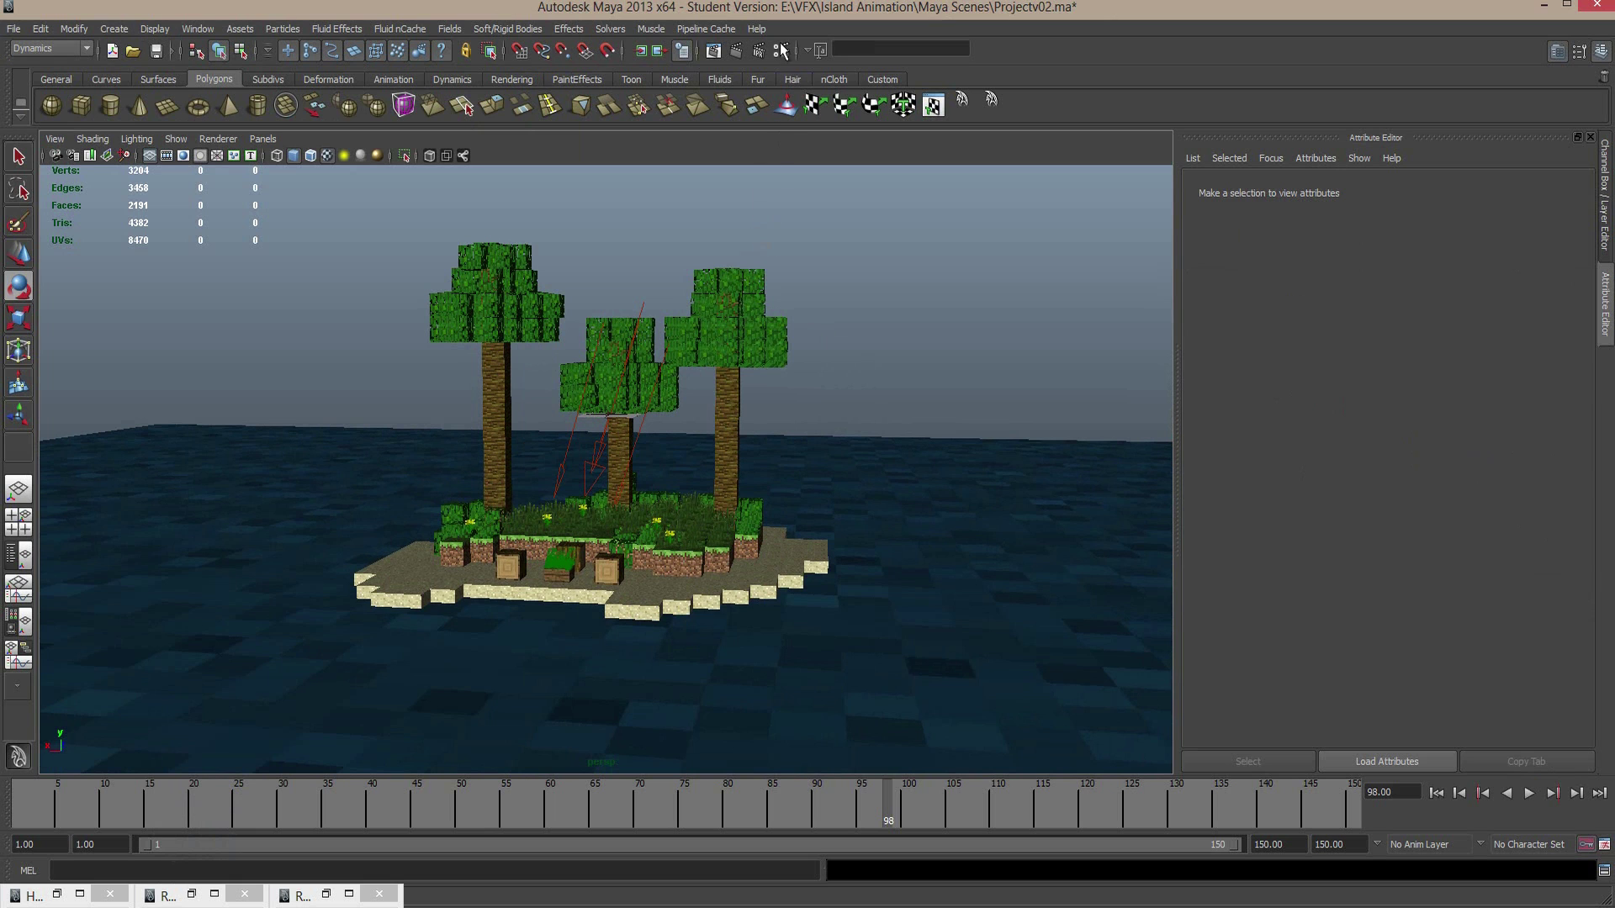
left_click(780, 52)
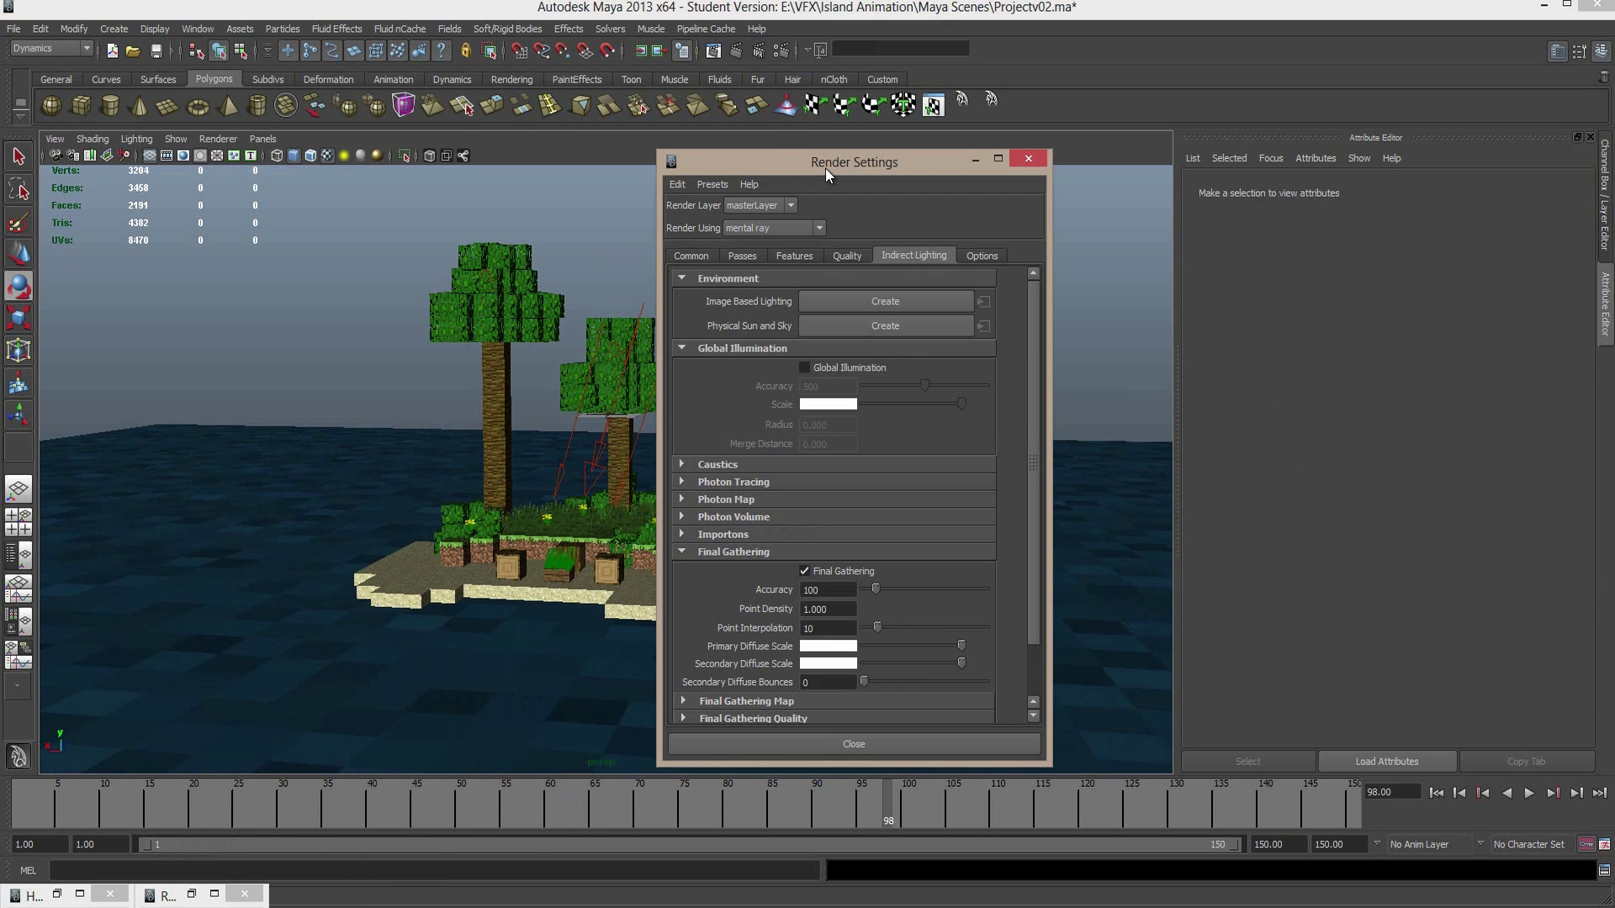
left_click_drag(825, 168, 502, 191)
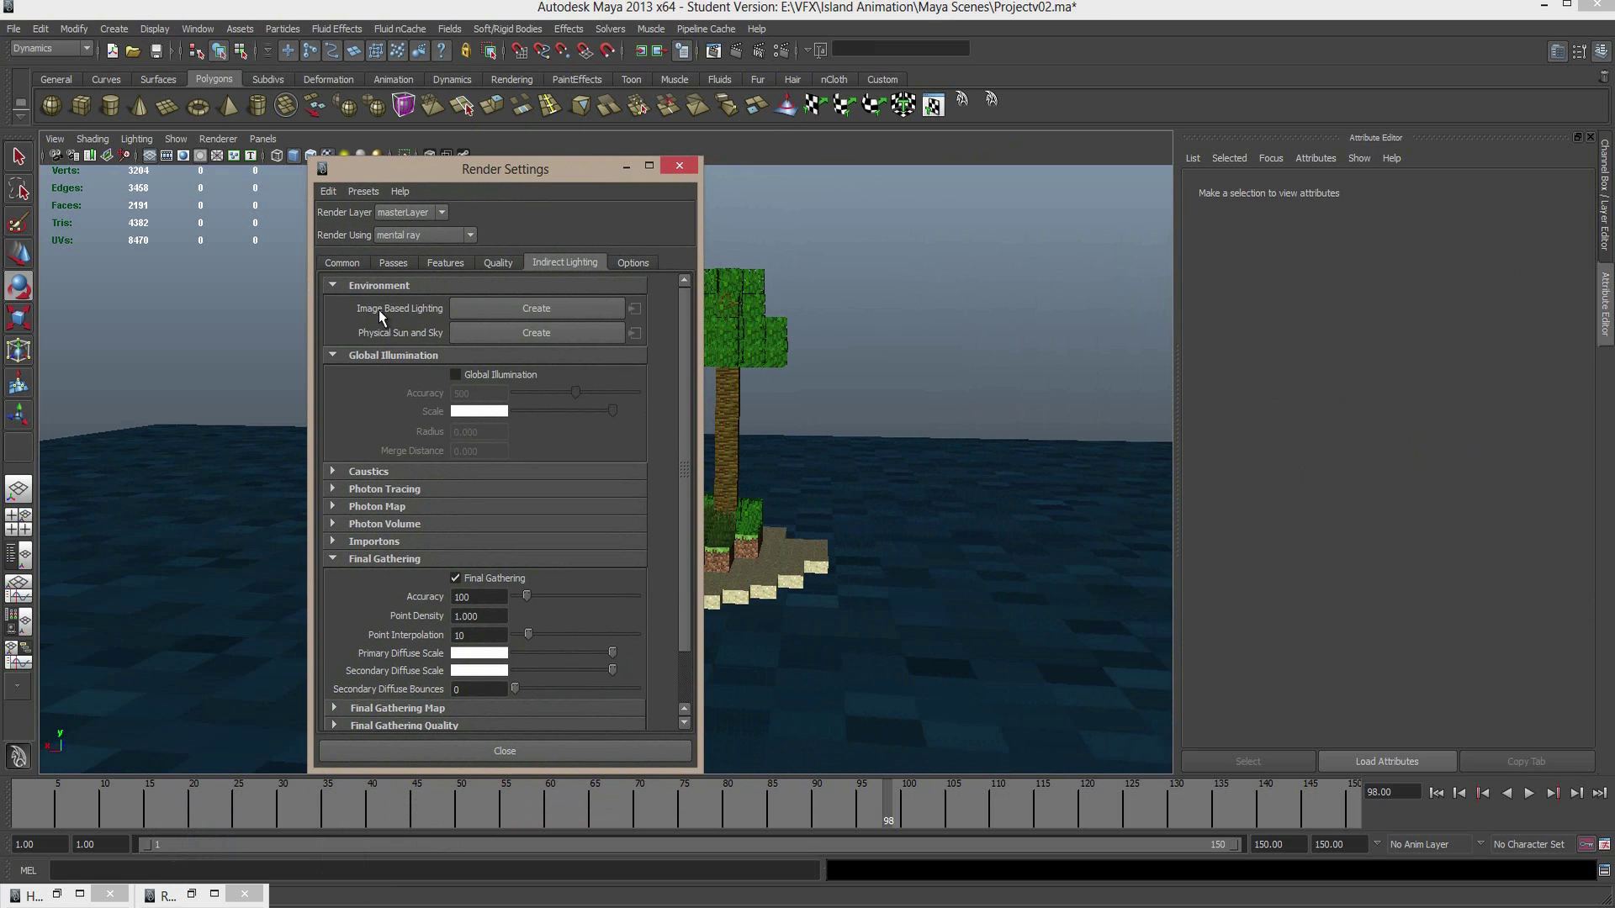
left_click(500, 309)
left_click(632, 171)
scroll(930, 350, "down", 10)
left_click_drag(847, 350, 821, 429, "alt")
scroll(824, 445, "up", 3)
scroll(823, 433, "up", 2)
scroll(849, 424, "up", 3)
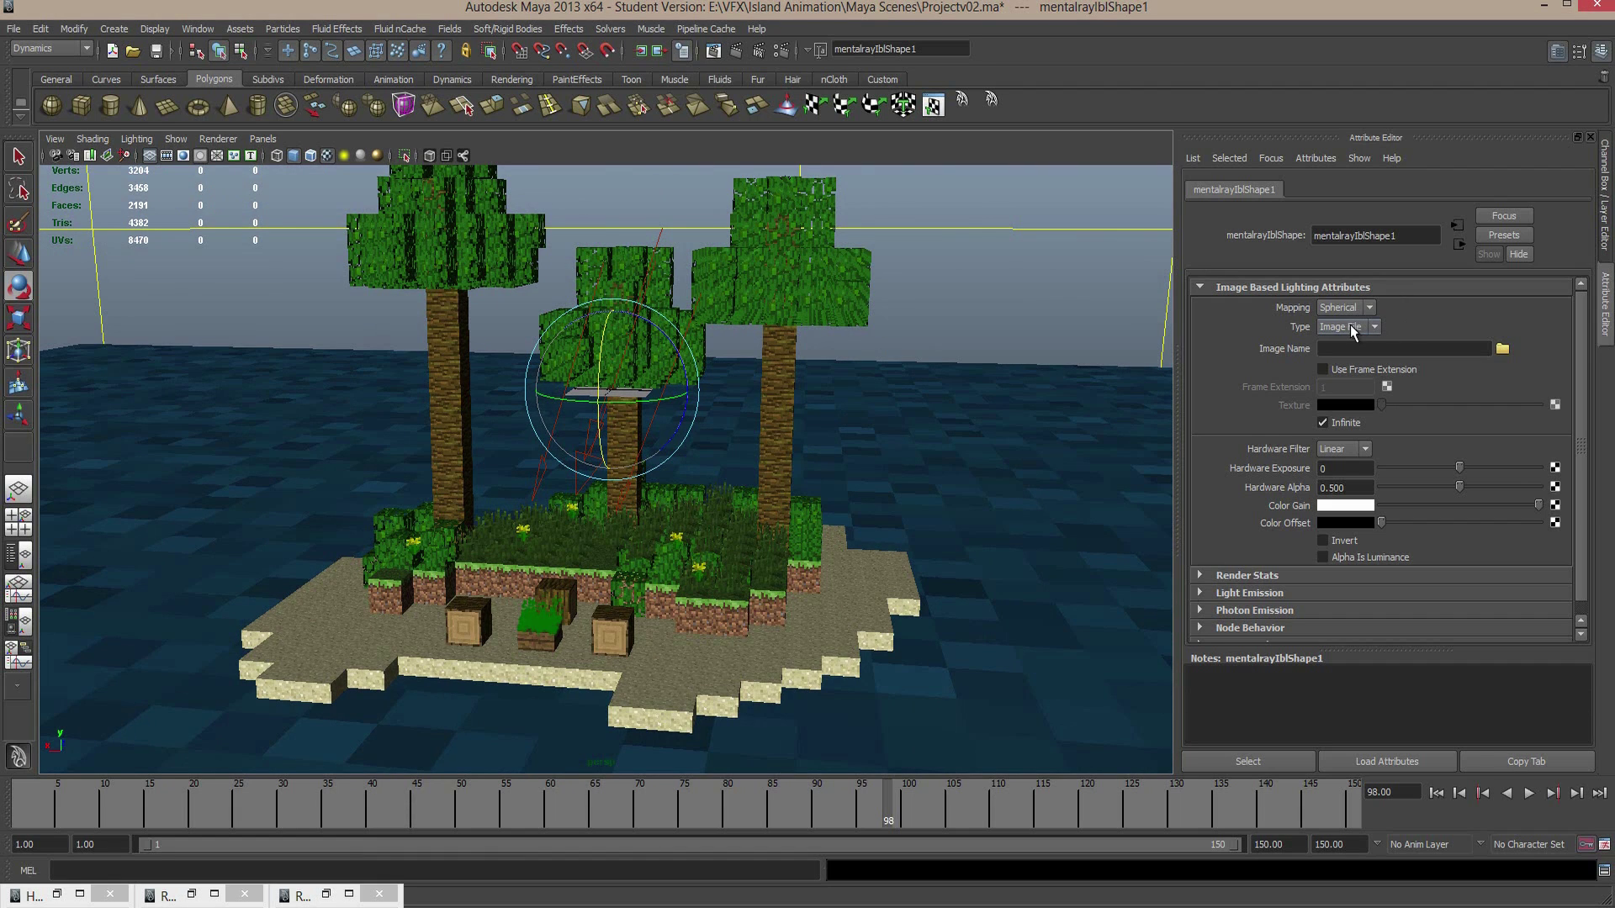
Switch mentalrayIblShape1's Type from Image File to Texture and bring up its texture node choices
left_click(1350, 328)
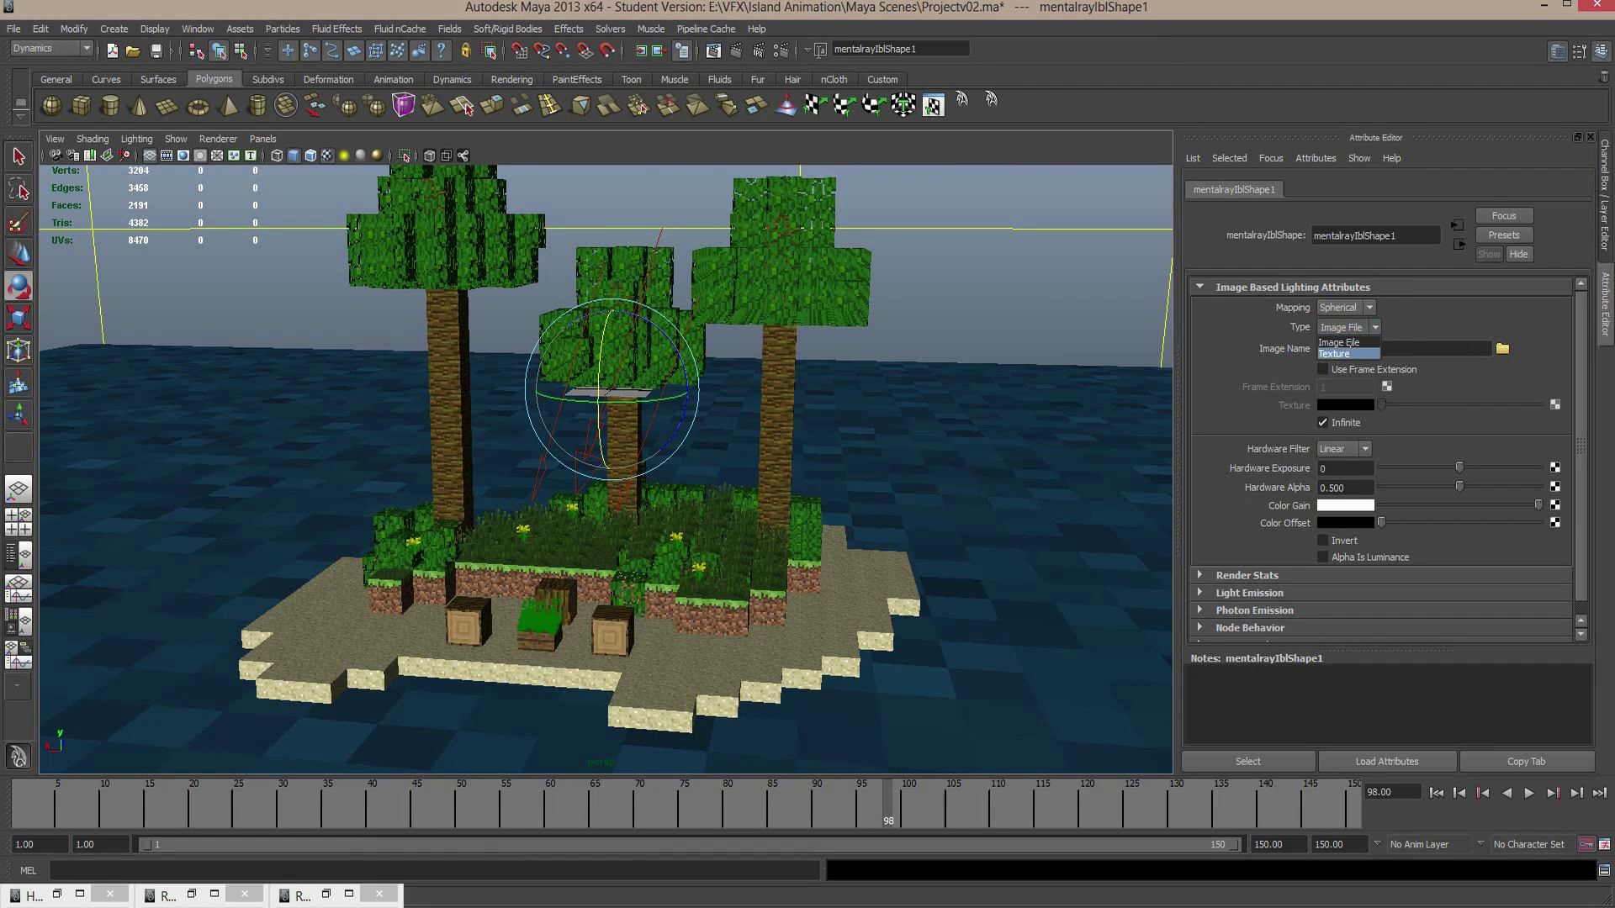
left_click(1336, 353)
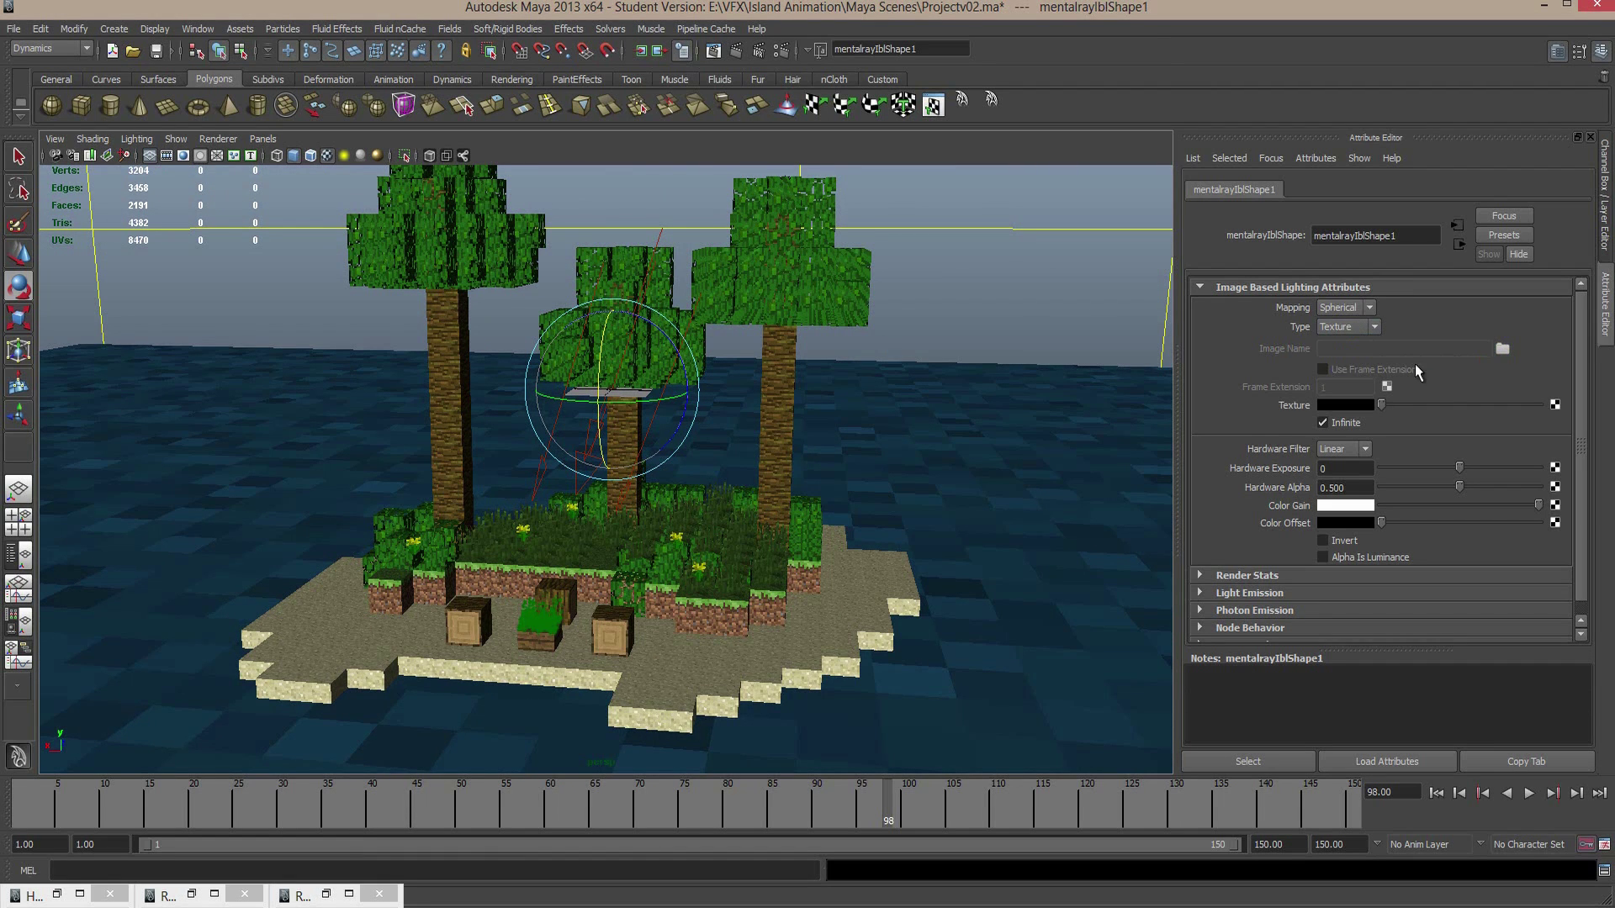
left_click(1555, 405)
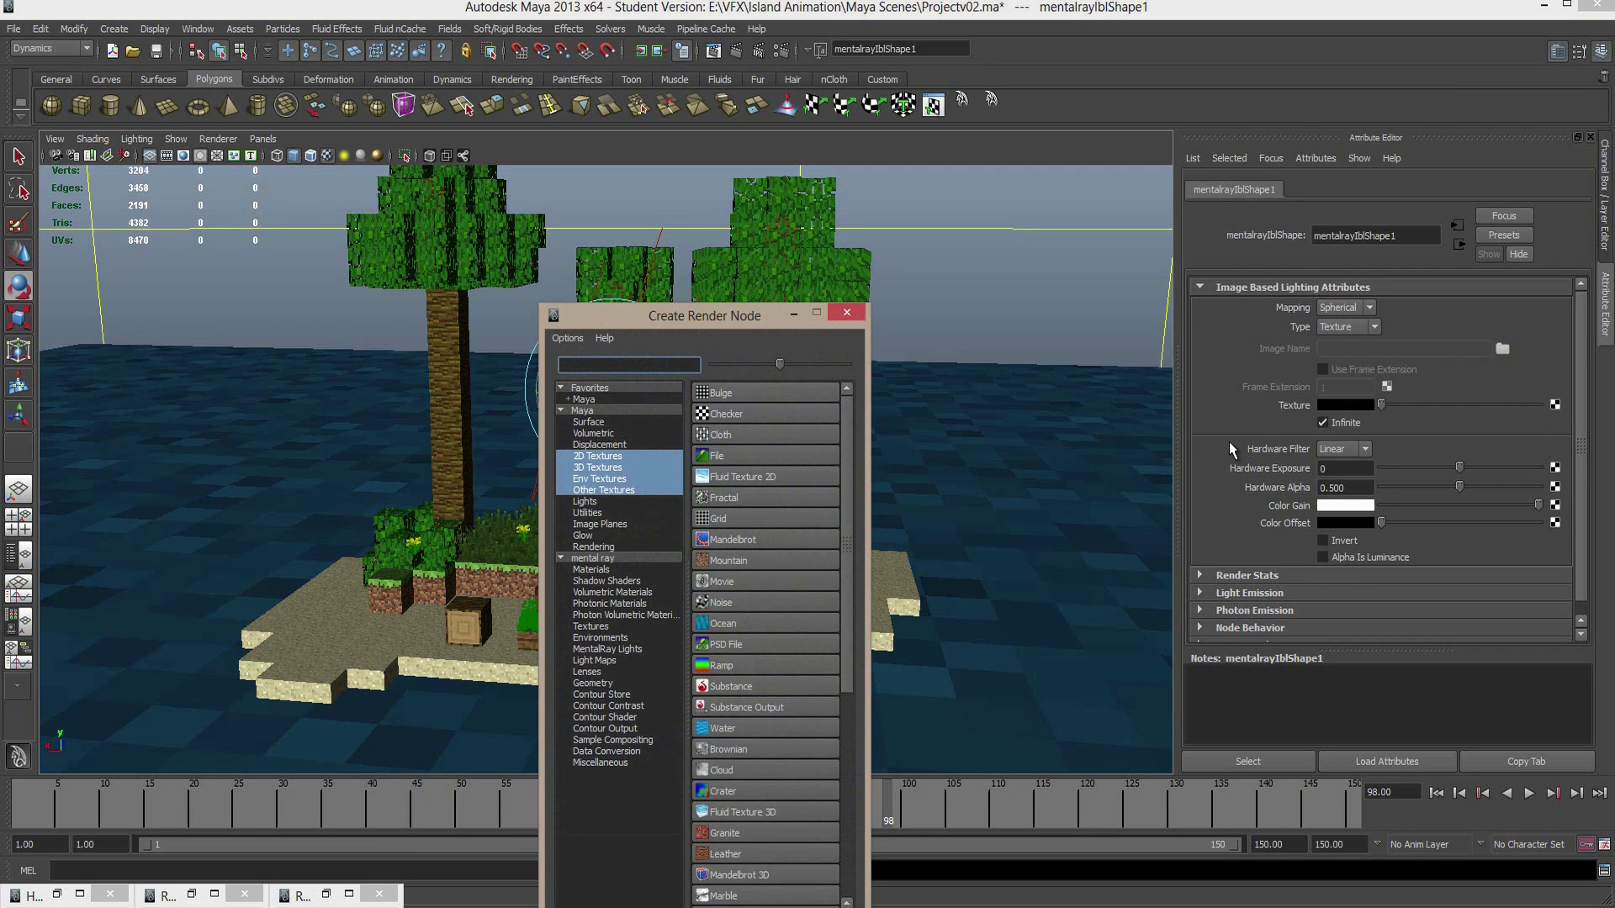
Connect a Ramp texture, move the blue stop below the green one, and delete the red stop
left_click(720, 665)
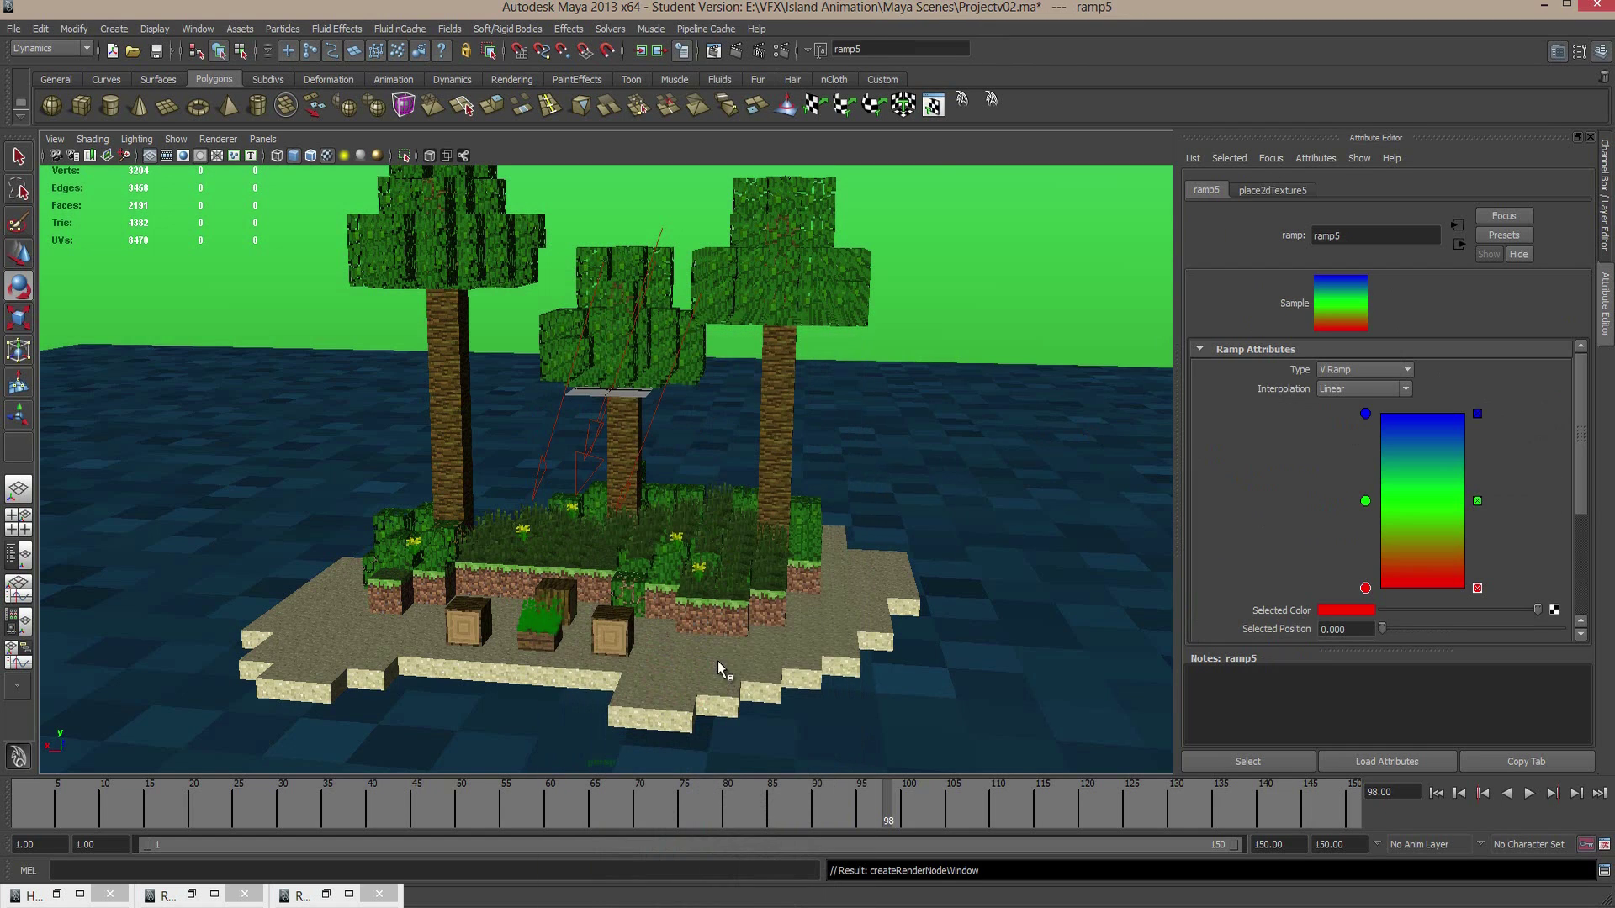
mouse_move(899, 300)
left_mouse_down("alt")
mouse_move(890, 328)
mouse_move(883, 305)
left_mouse_up("alt")
scroll(885, 308, "down", 5)
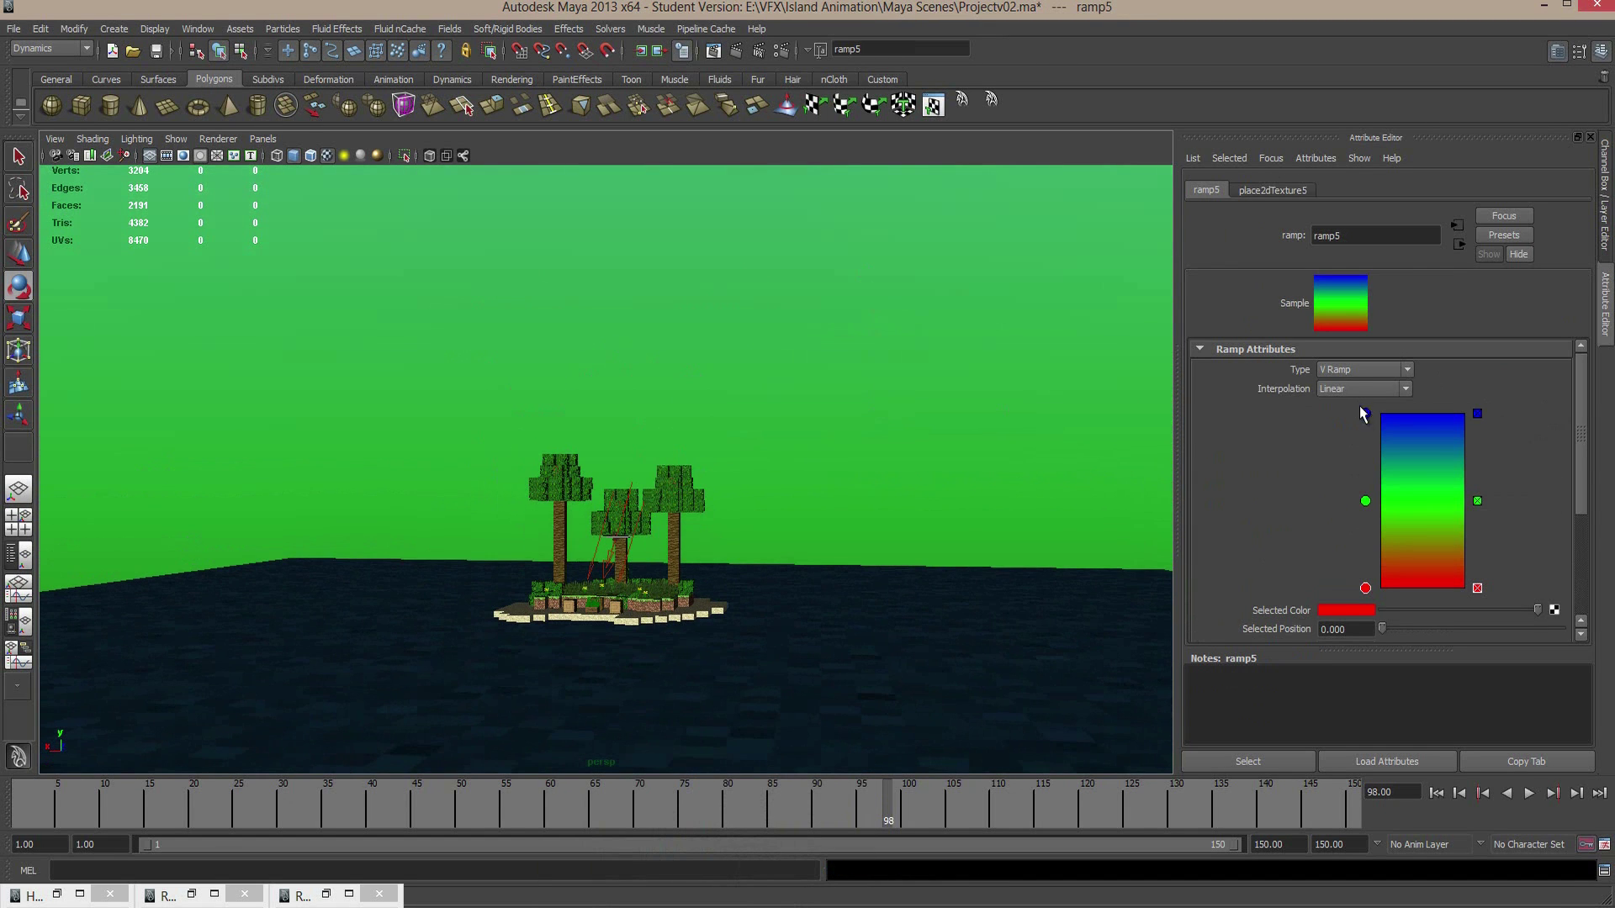
left_click_drag(1365, 414, 1363, 460)
mouse_move(1364, 478)
left_mouse_down()
mouse_move(1364, 509)
mouse_move(1365, 471)
mouse_move(1364, 509)
mouse_move(1374, 481)
left_mouse_up()
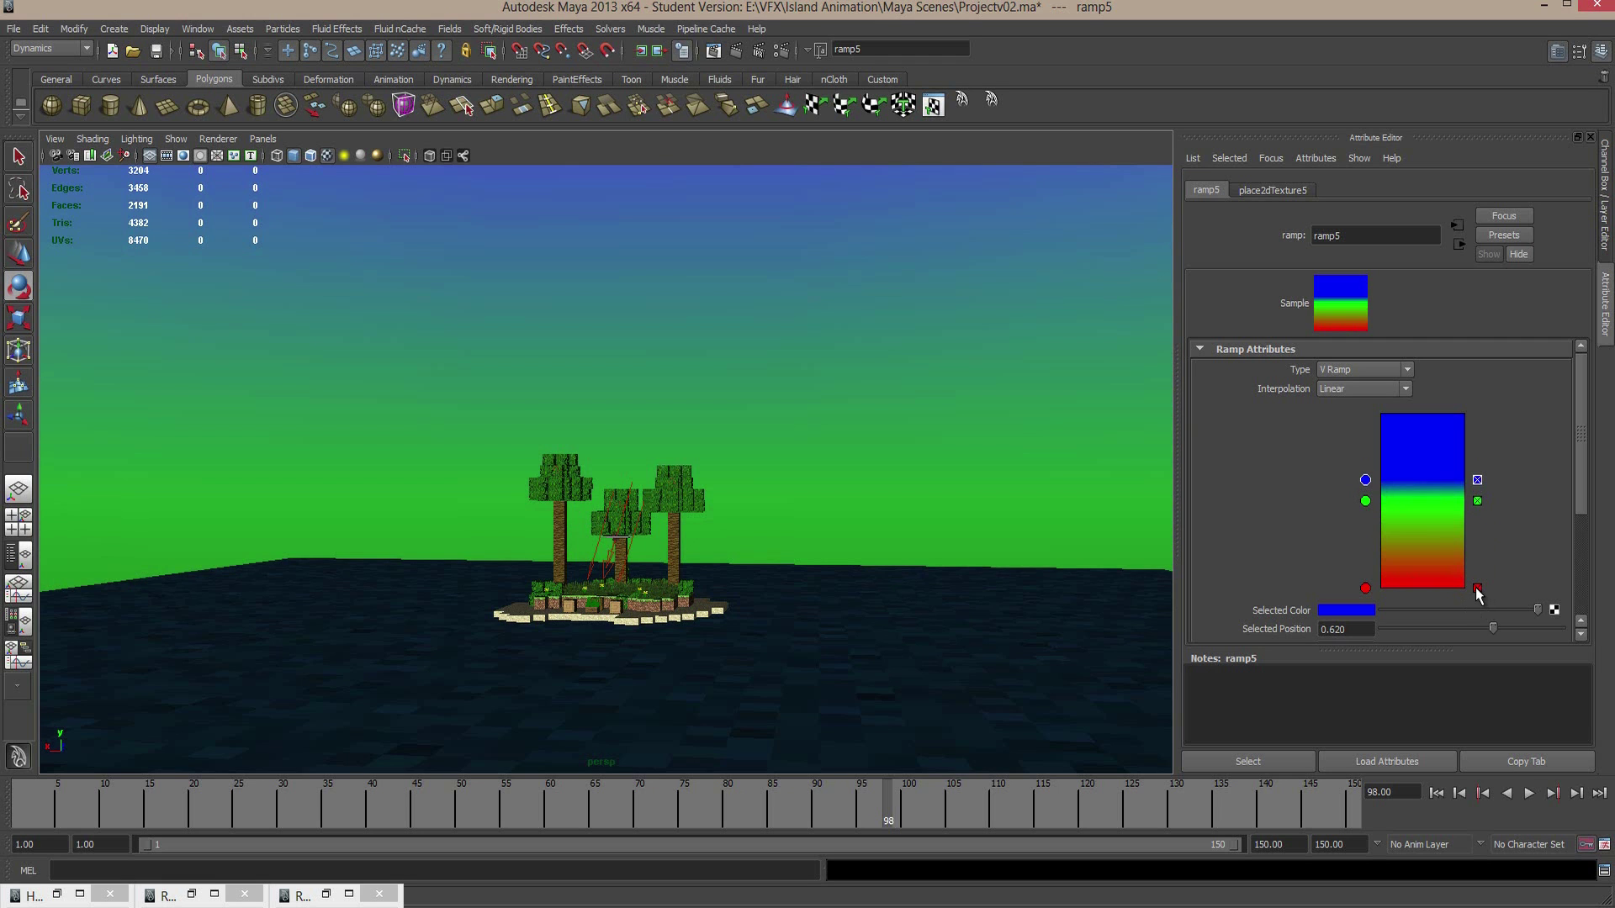
left_click(1477, 588)
left_click(1364, 503)
left_click_drag(1365, 503, 1365, 506)
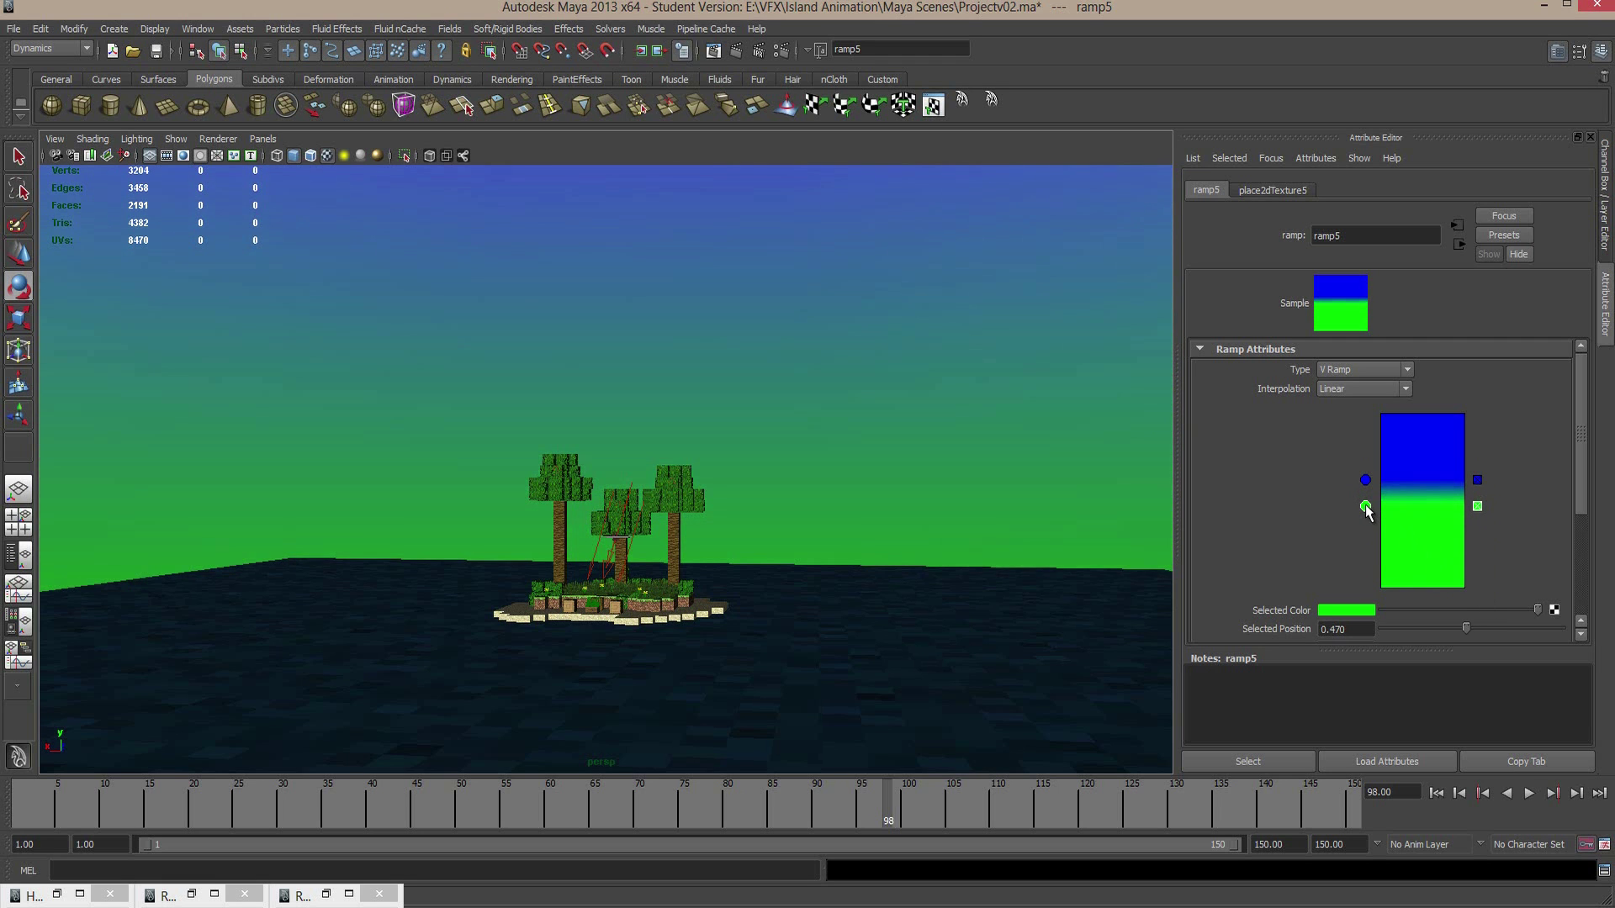
Turn the green ramp stop light grey and render the frame with the new sky
left_click_drag(807, 557, 814, 539, "alt")
right_click_drag(813, 539, 967, 462, "alt")
middle_click_drag(966, 461, 936, 459, "alt")
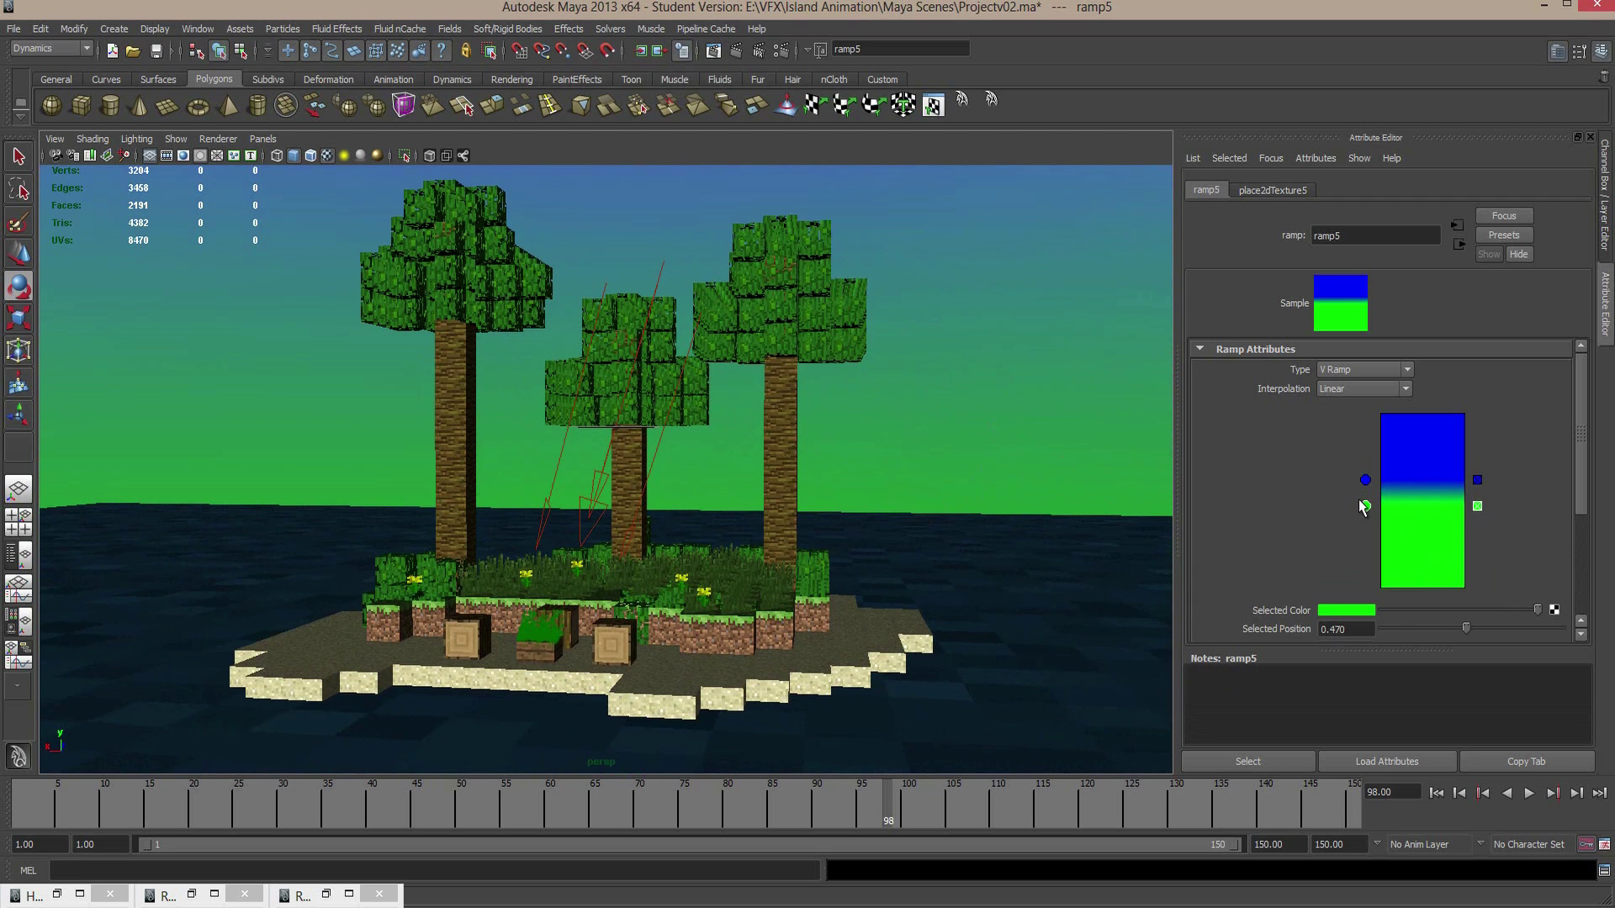
left_click(1340, 612)
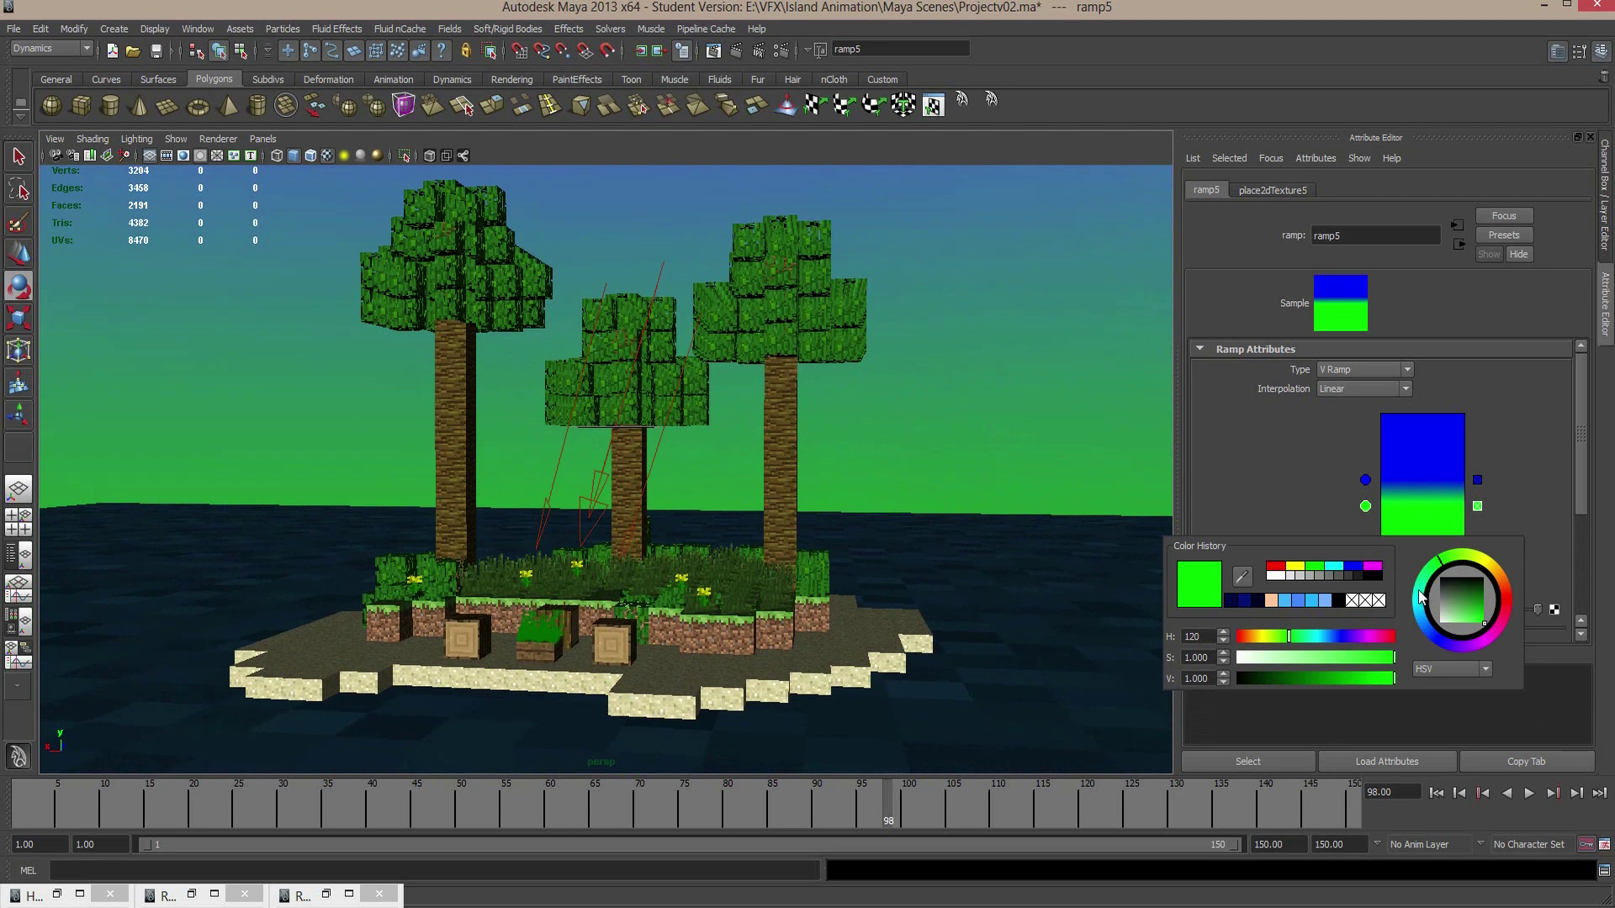
mouse_move(1438, 599)
left_mouse_down()
mouse_move(1443, 614)
mouse_move(1418, 622)
mouse_move(1447, 620)
left_mouse_up()
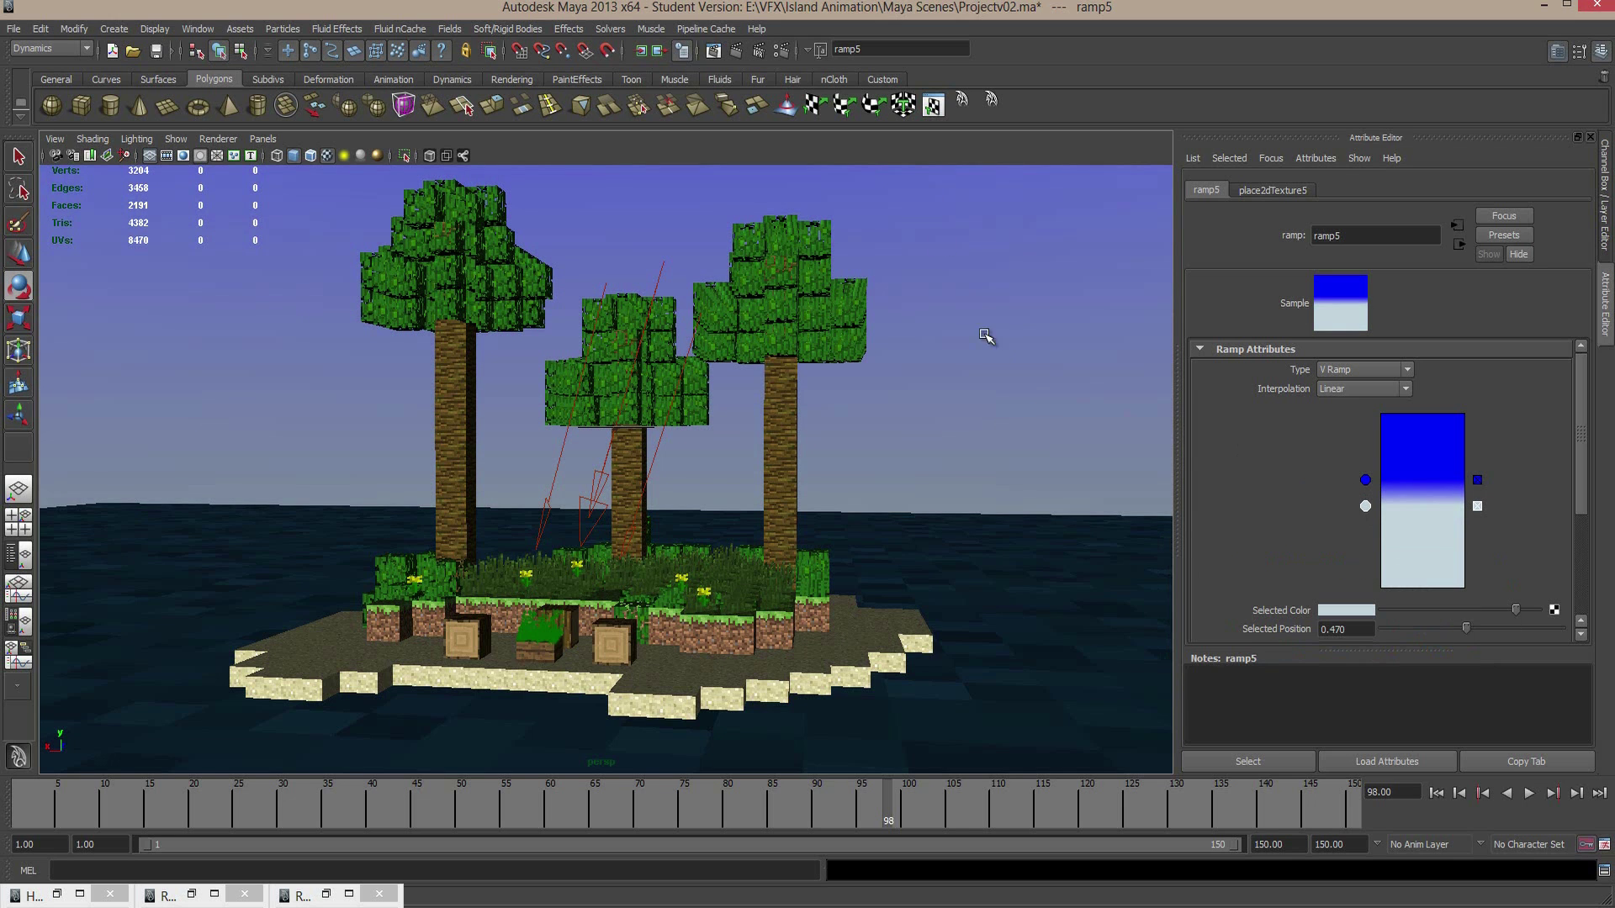
left_click(736, 52)
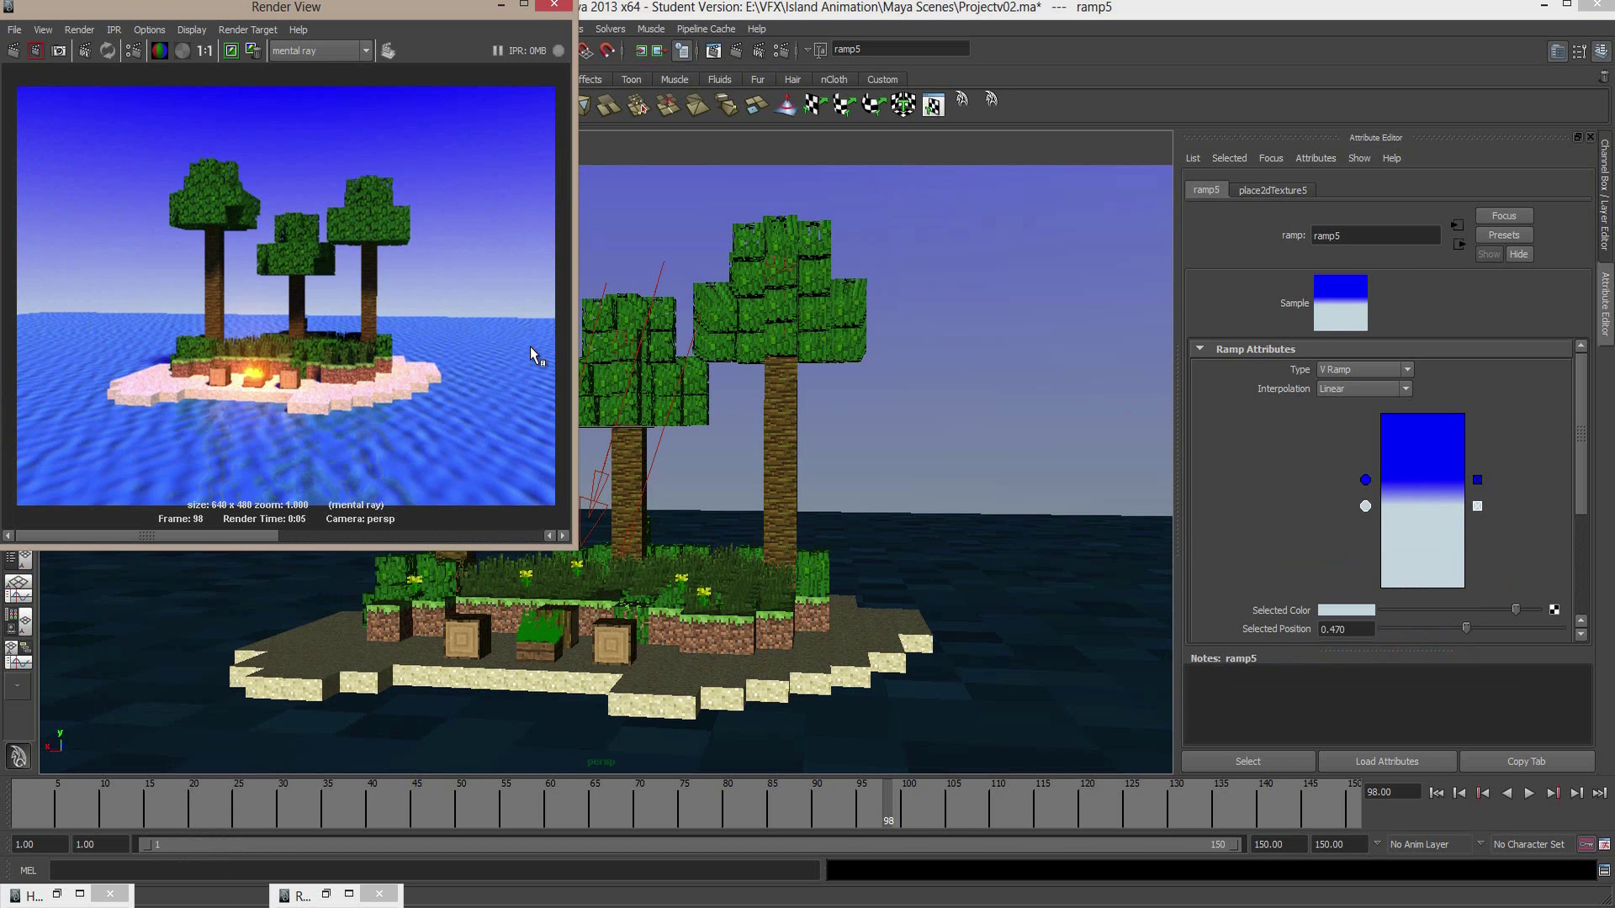
Change Ramp5's blue stop to a lighter, less saturated blue with hue 219
left_click_drag(729, 533, 784, 507, "alt")
right_click_drag(833, 430, 954, 422, "alt")
left_click(1365, 480)
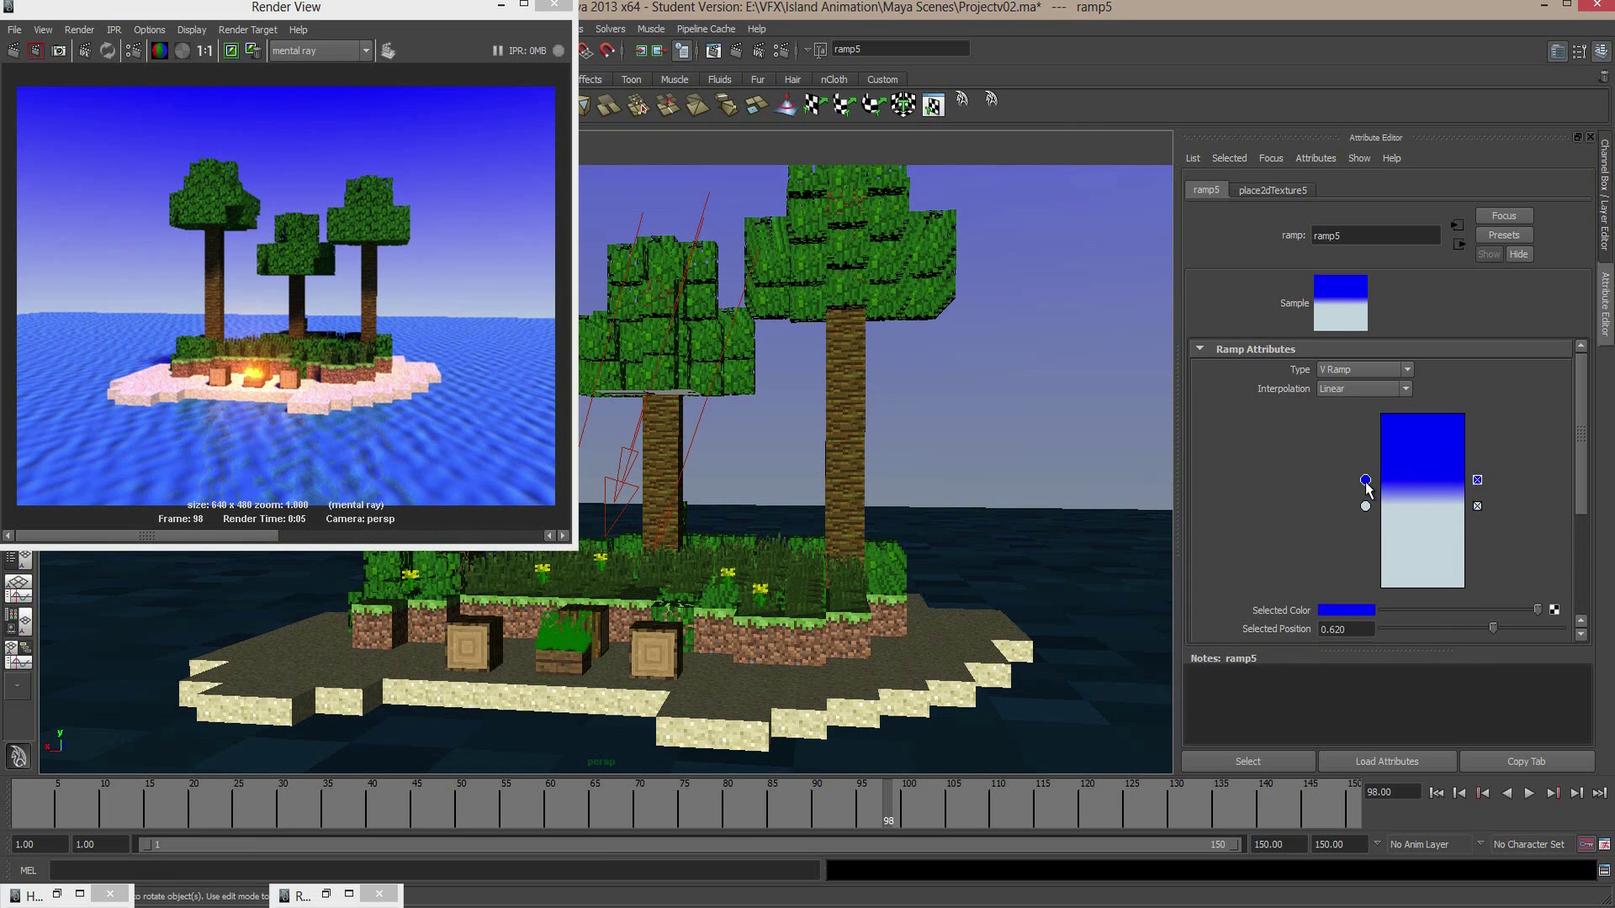
left_click(1348, 610)
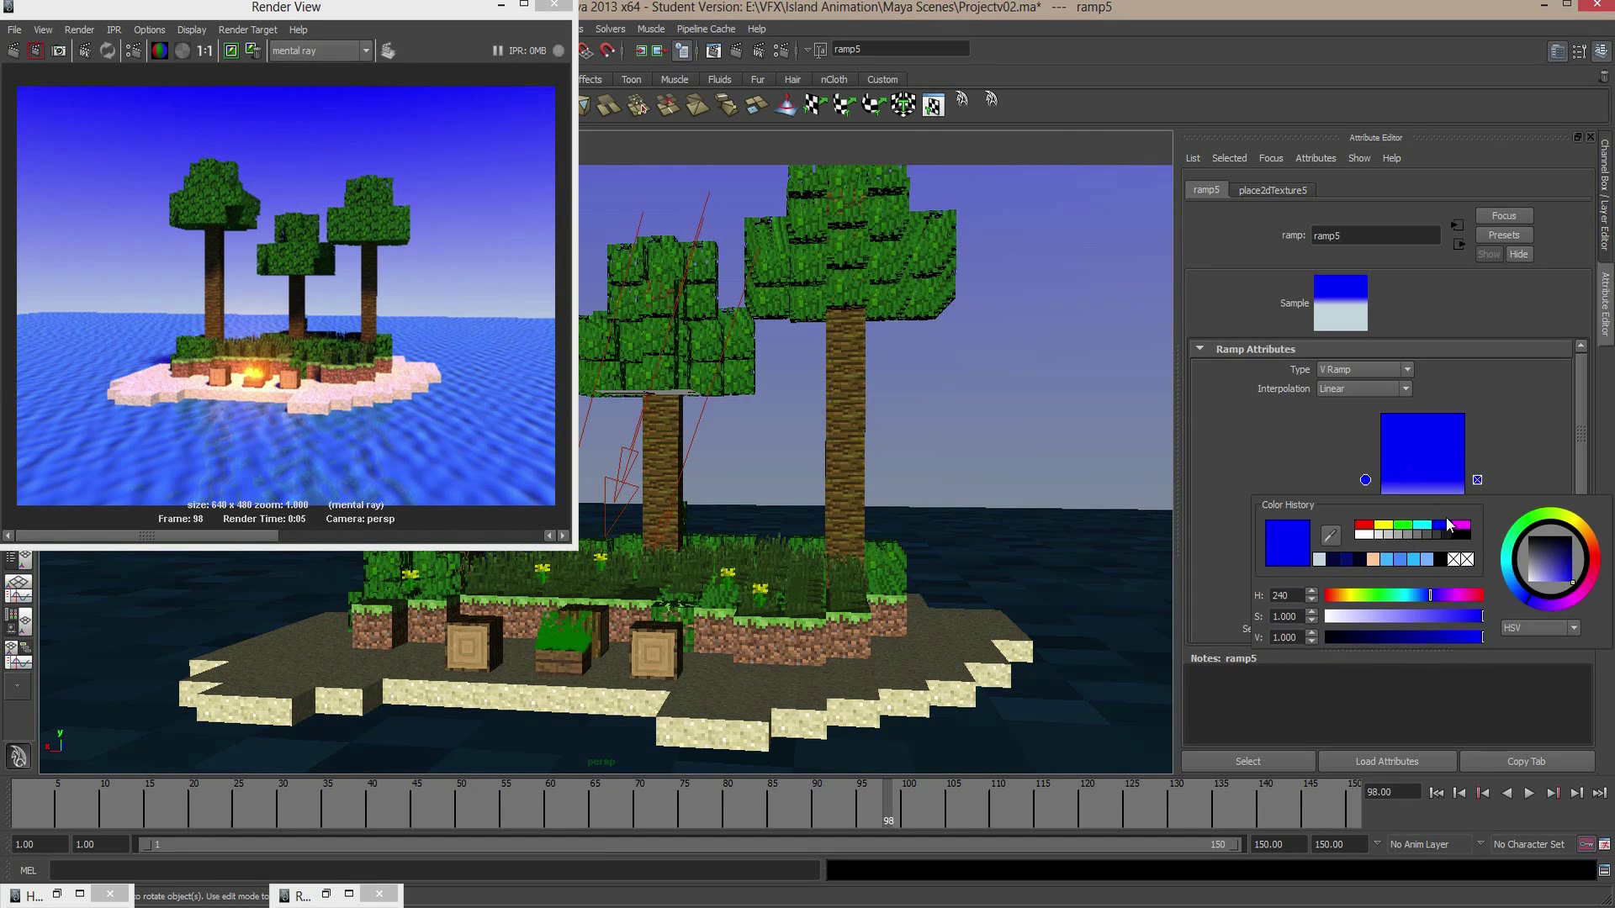
left_click(1519, 597)
left_click(1561, 578)
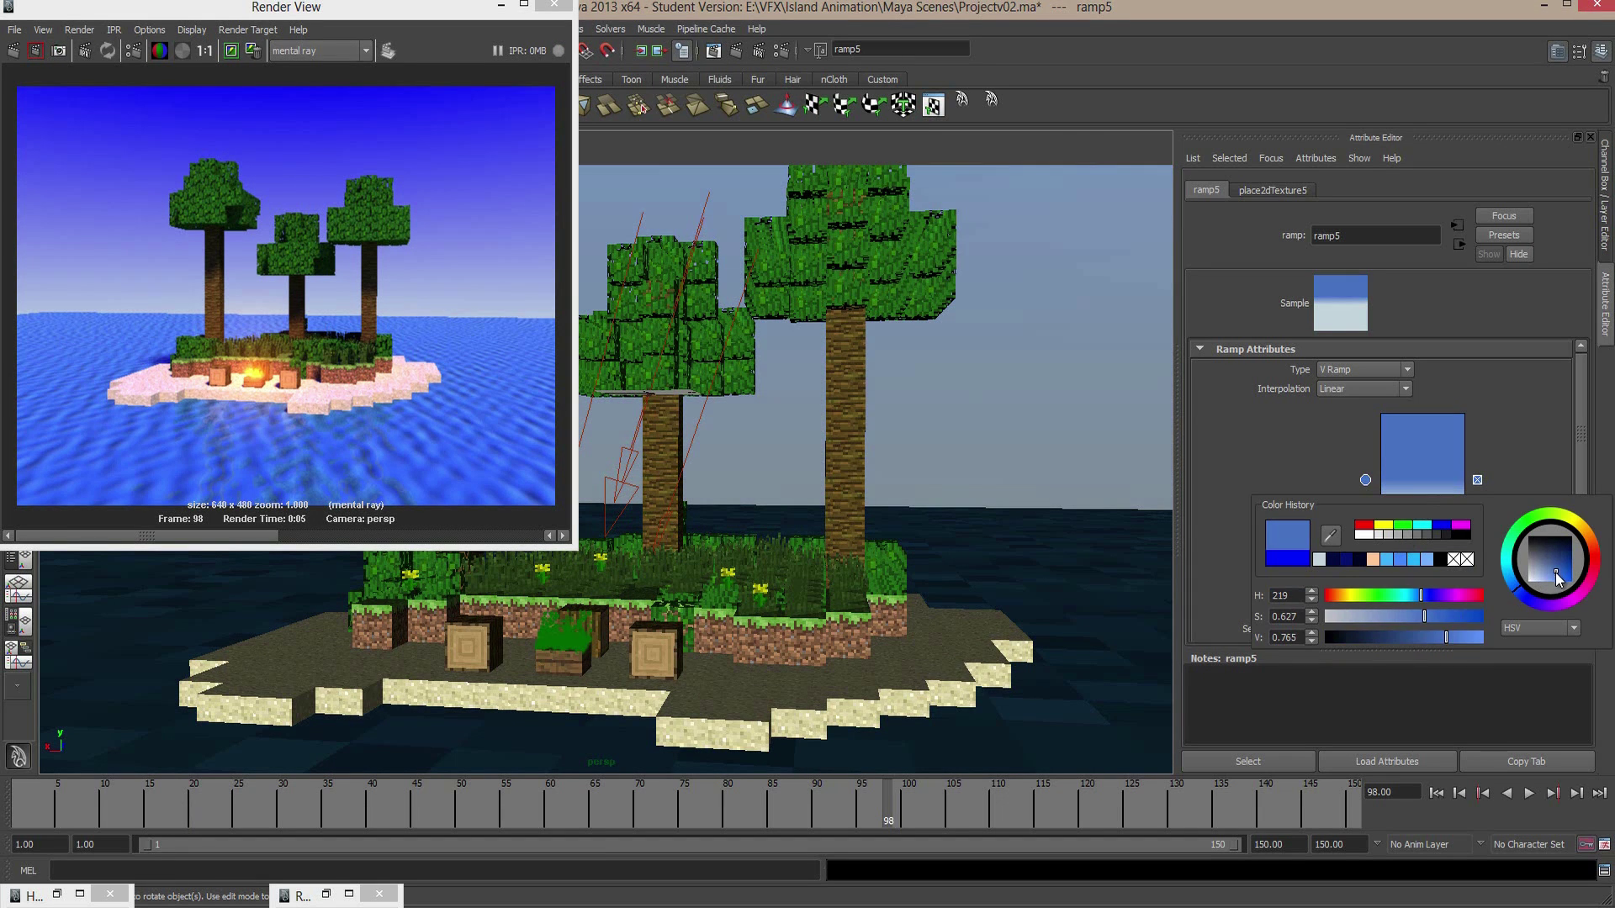
Redo the previous render to show the softened blue-to-white sky
left_click(14, 50)
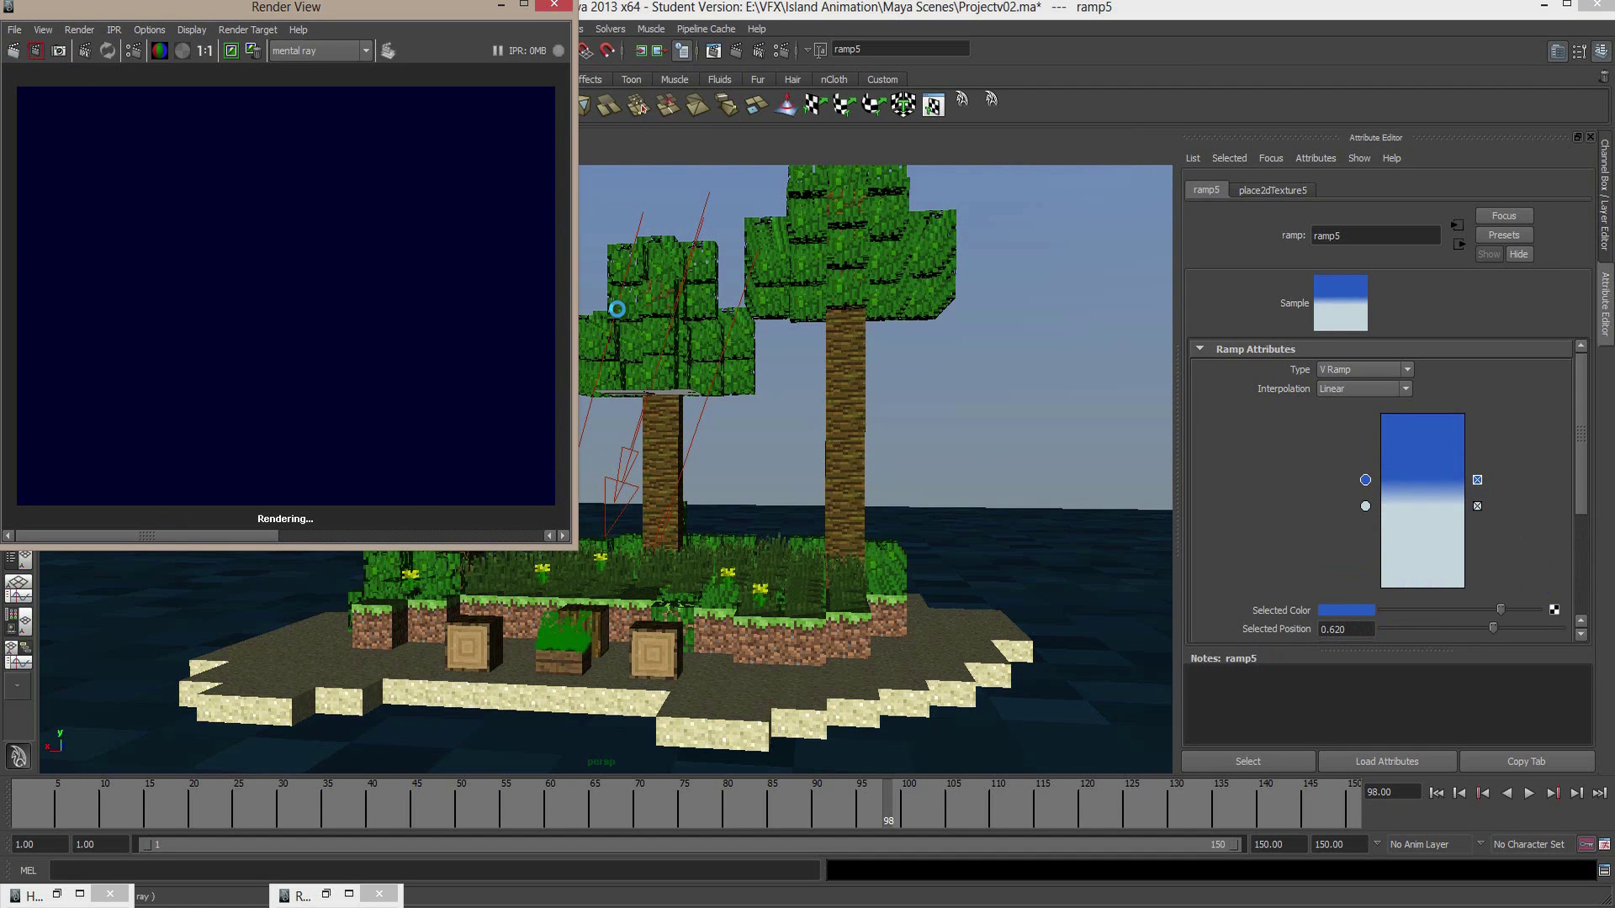